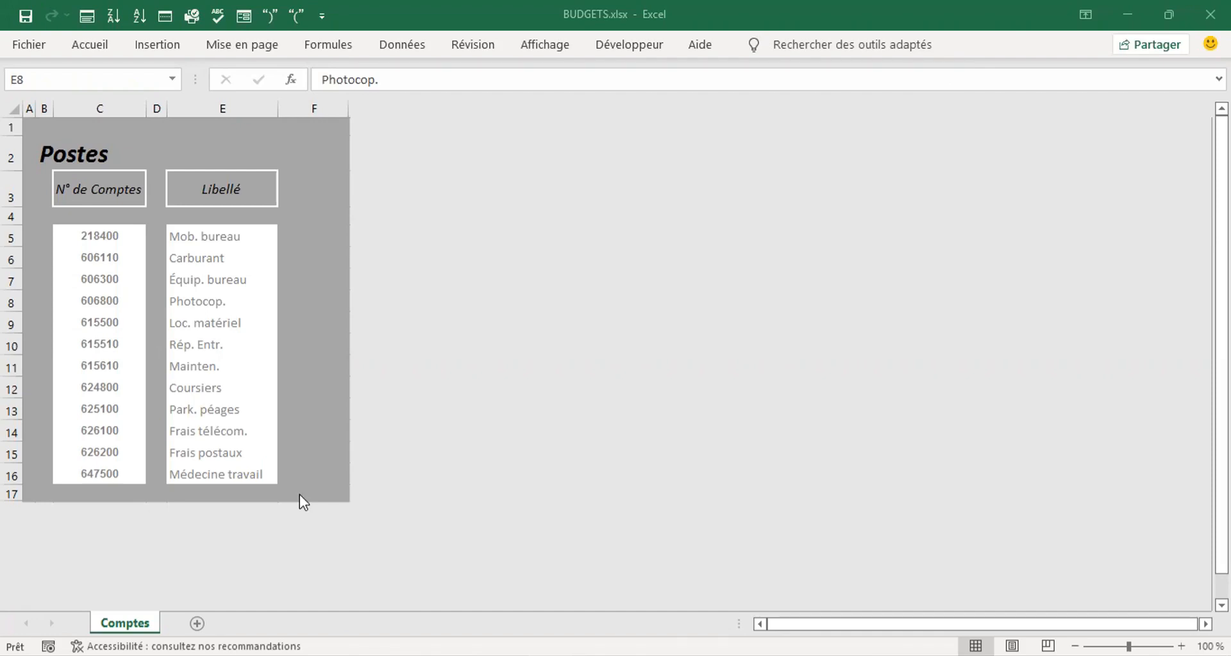
- Switch to the Budget.xlsx workbook and examine the full layout of its Par parameter sheet
mouse_move(626, 599)
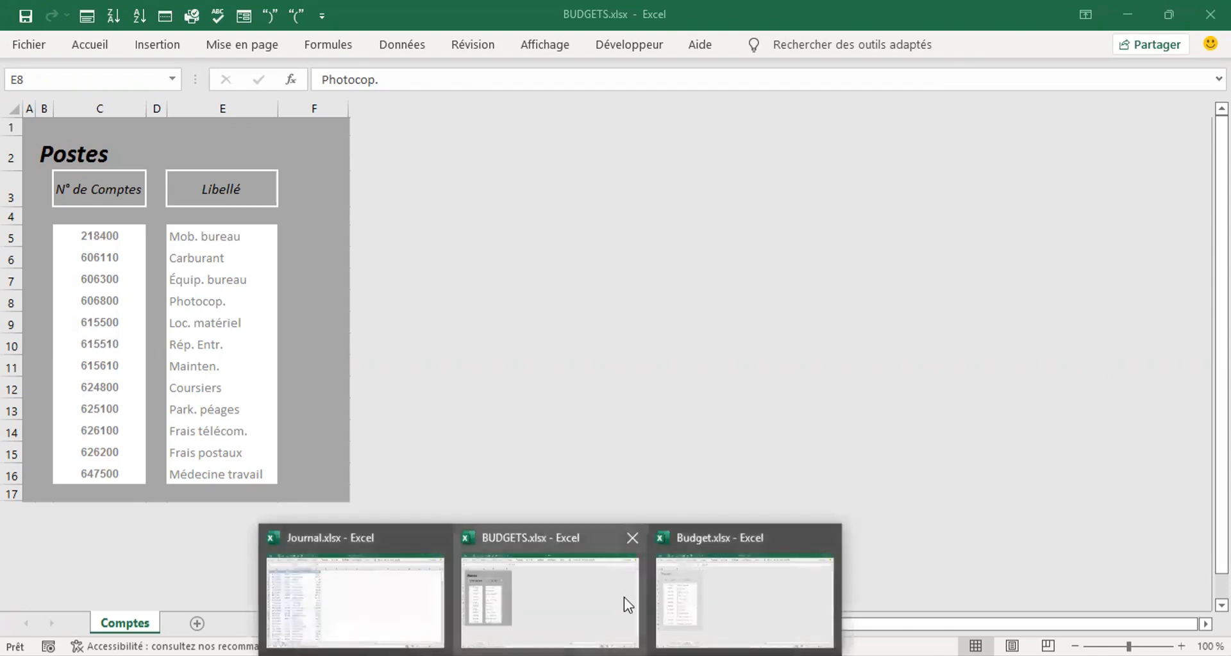
click(671, 601)
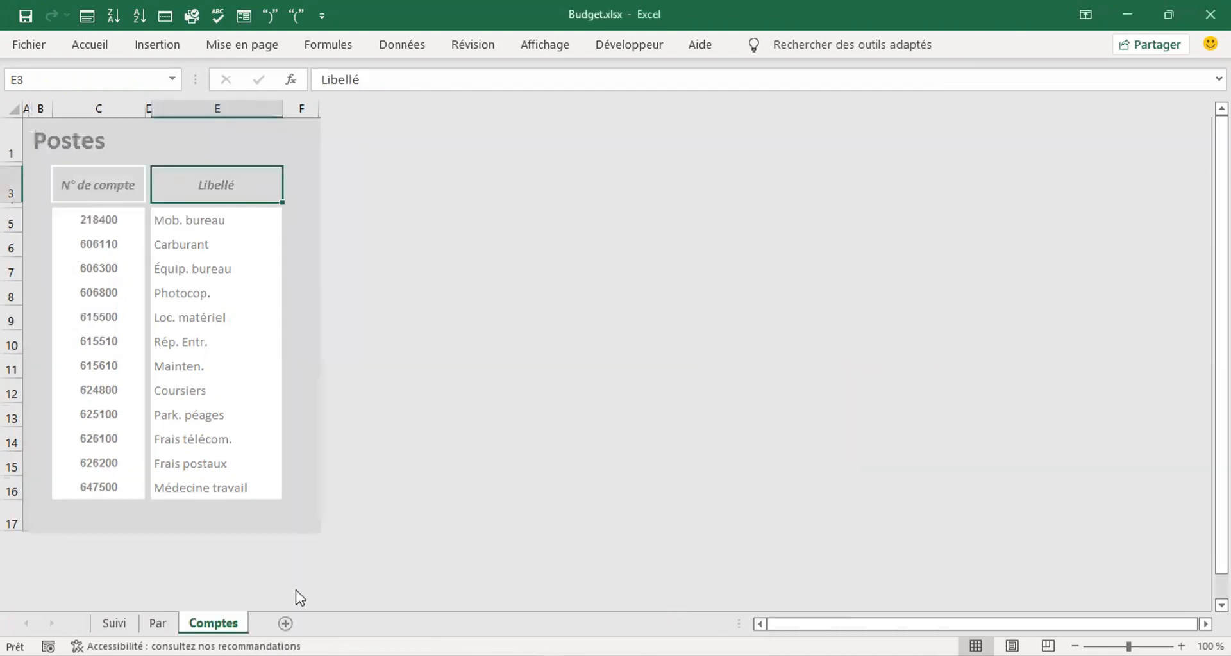
click(158, 624)
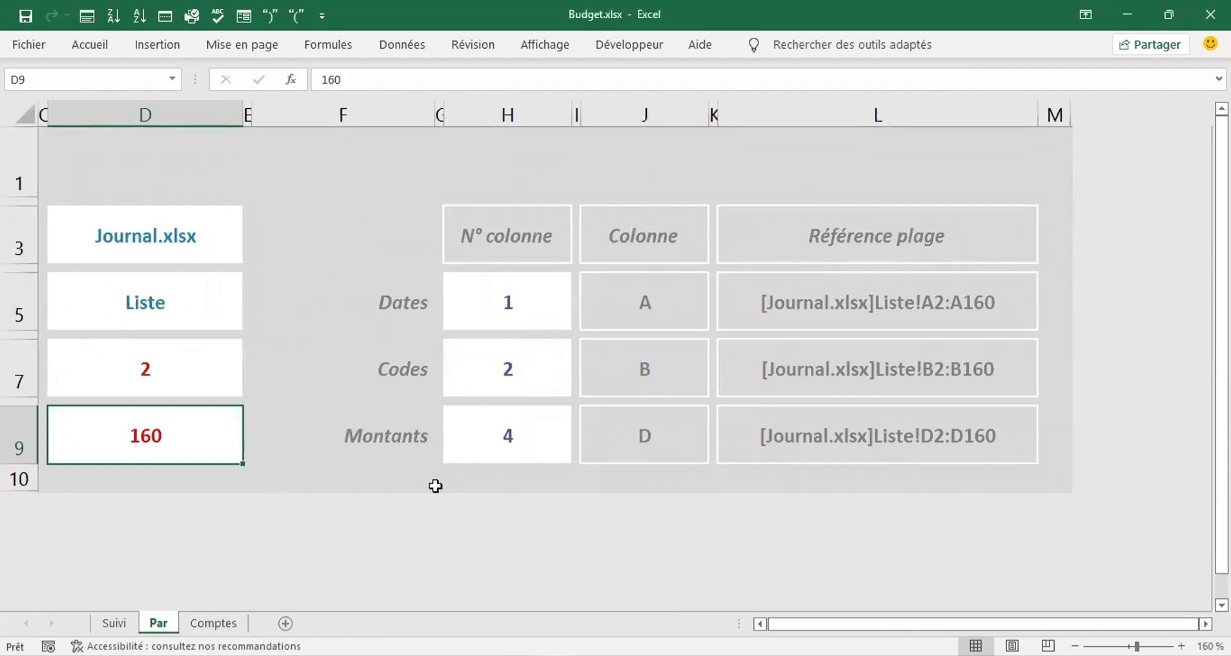
key(Left)
key(Left)
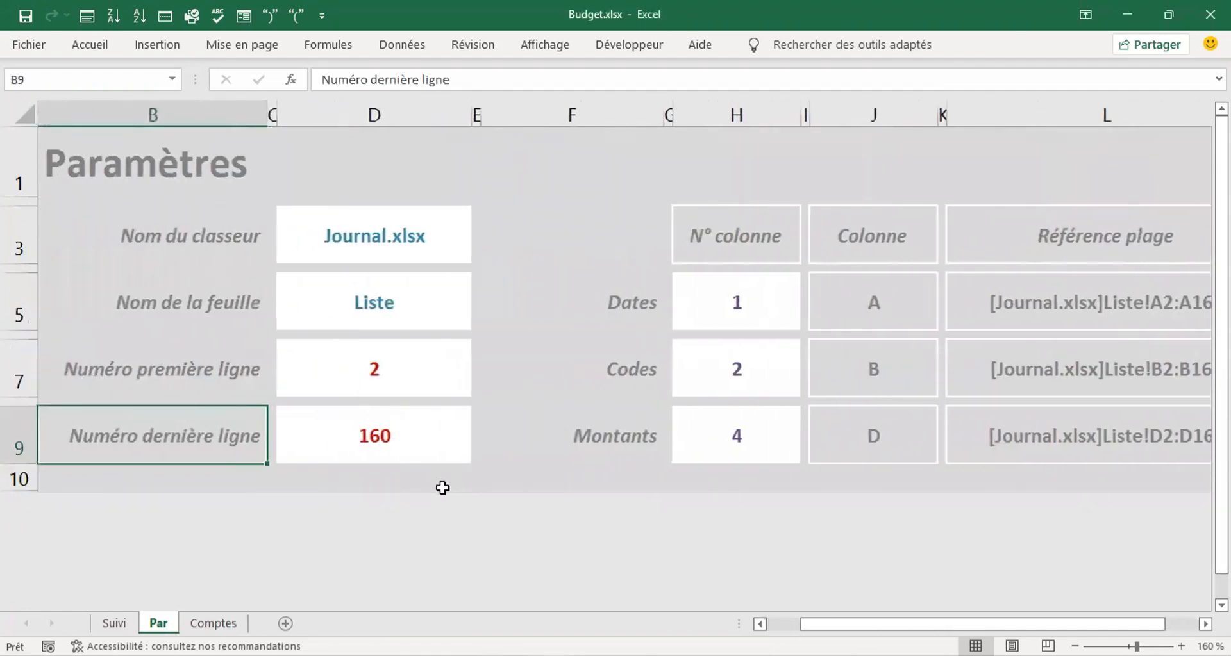
click(1077, 647)
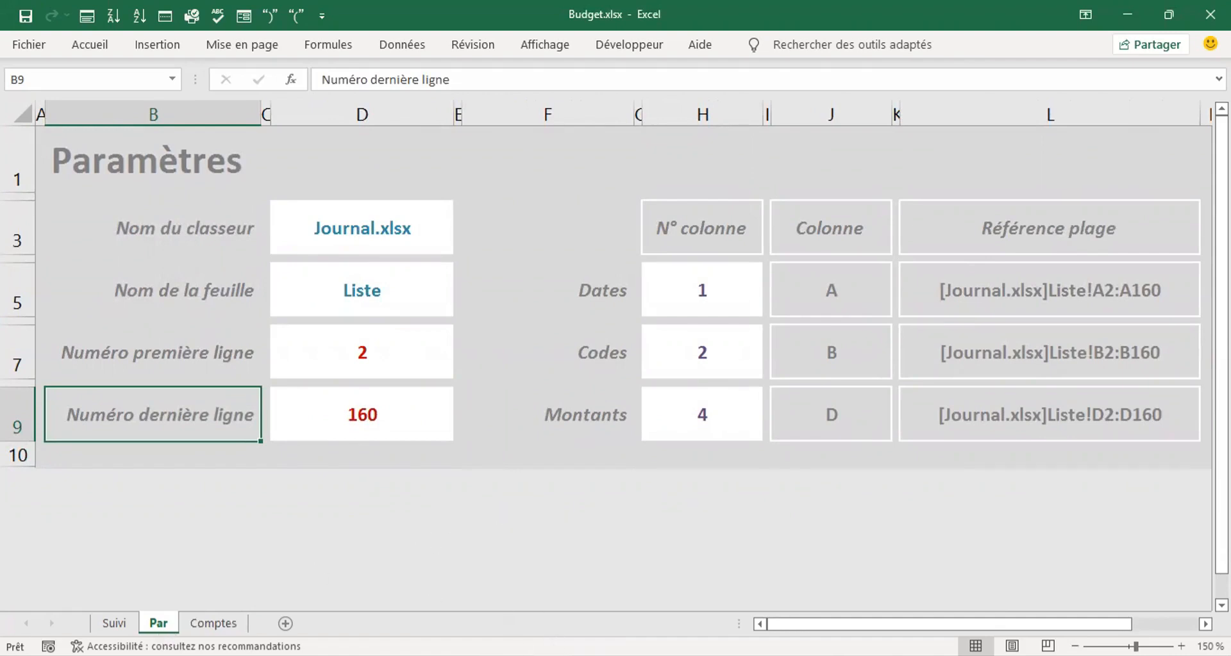
- Return to the BUDGETS.xlsx workbook and save it
mouse_move(550, 655)
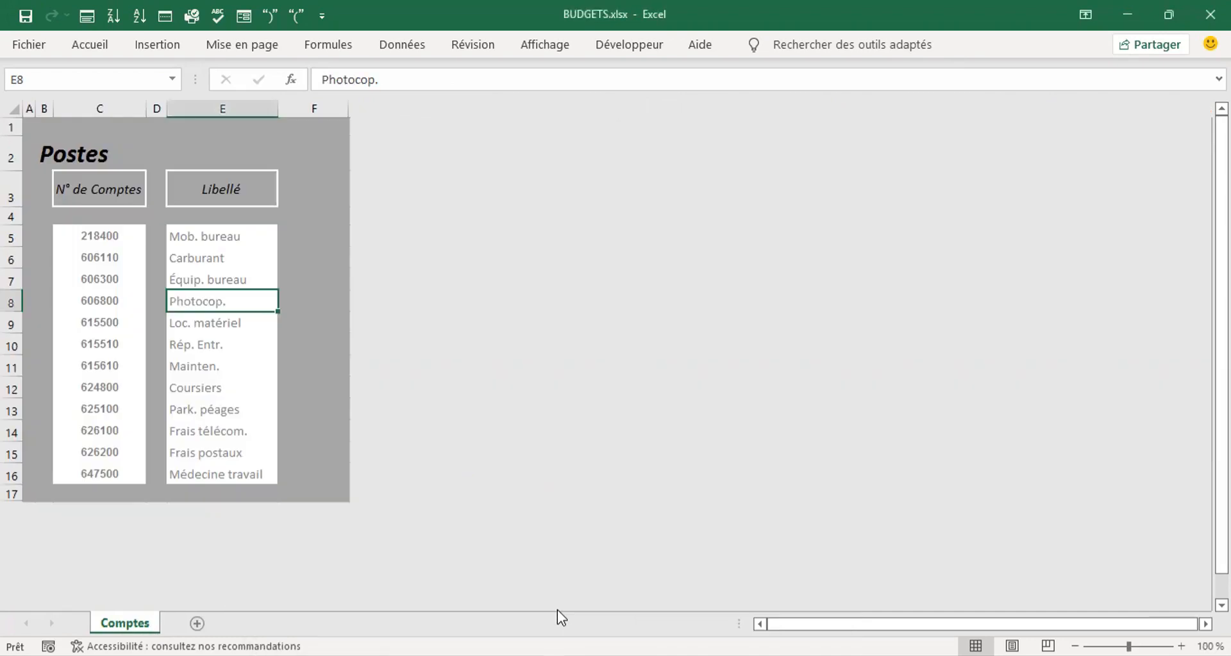
click(557, 610)
click(26, 22)
click(24, 23)
- Add a new worksheet after Comptes and name it Par
right_click(138, 626)
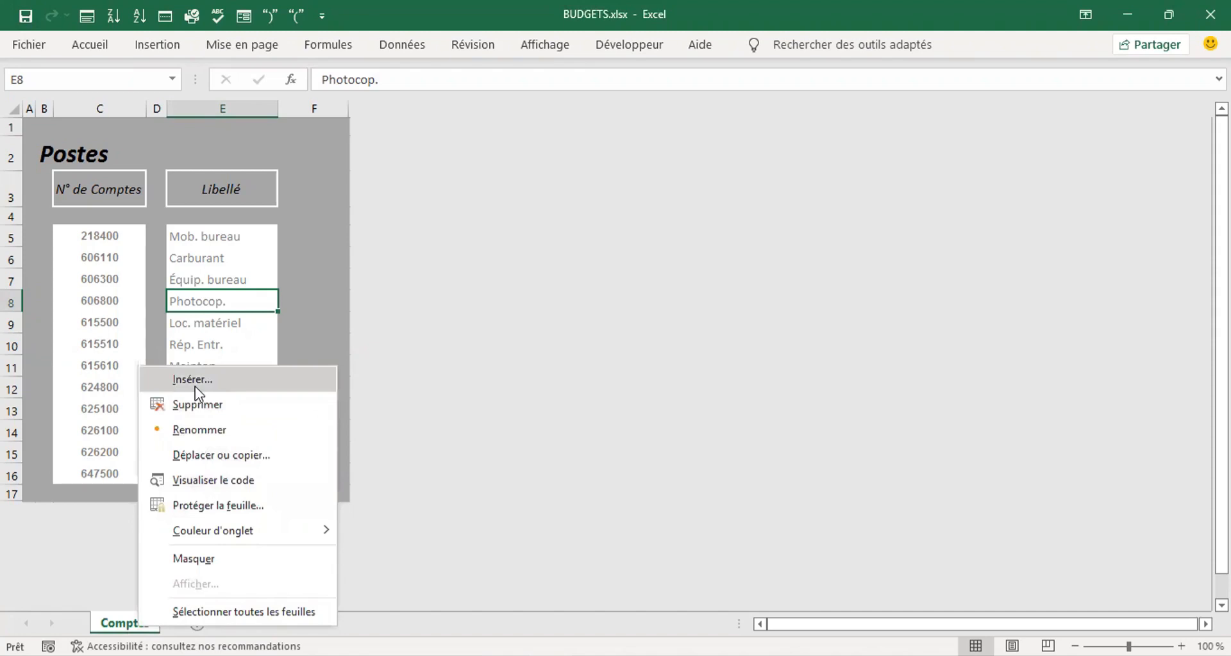
click(110, 587)
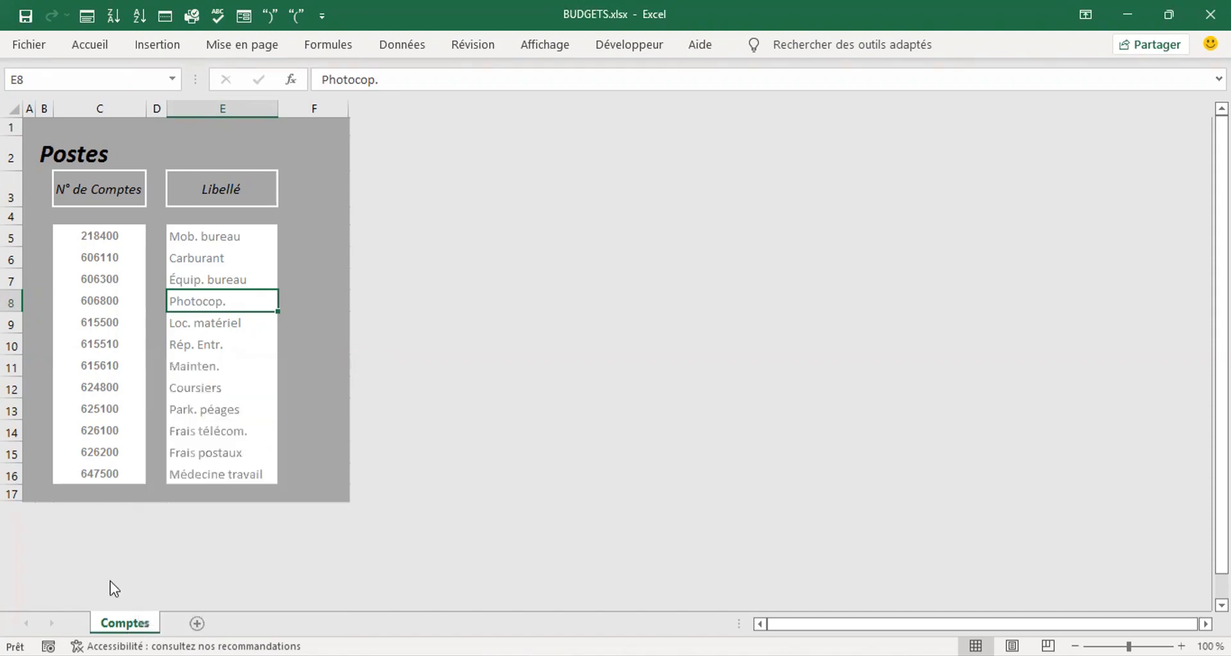
click(196, 626)
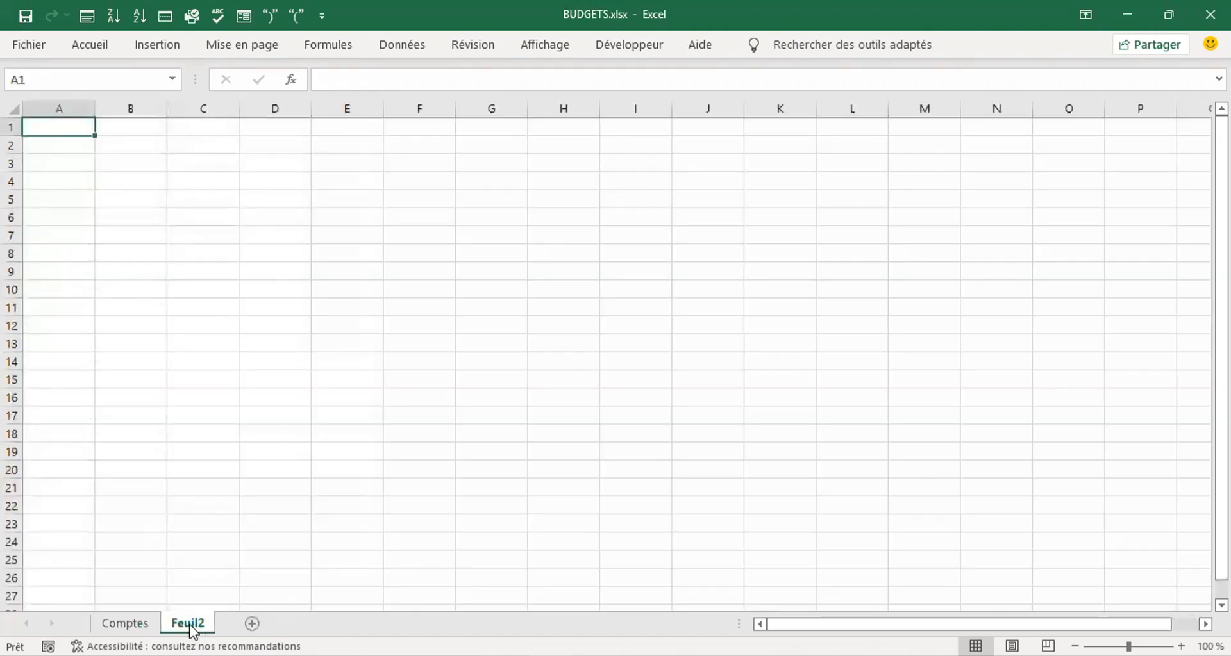
double_click(194, 622)
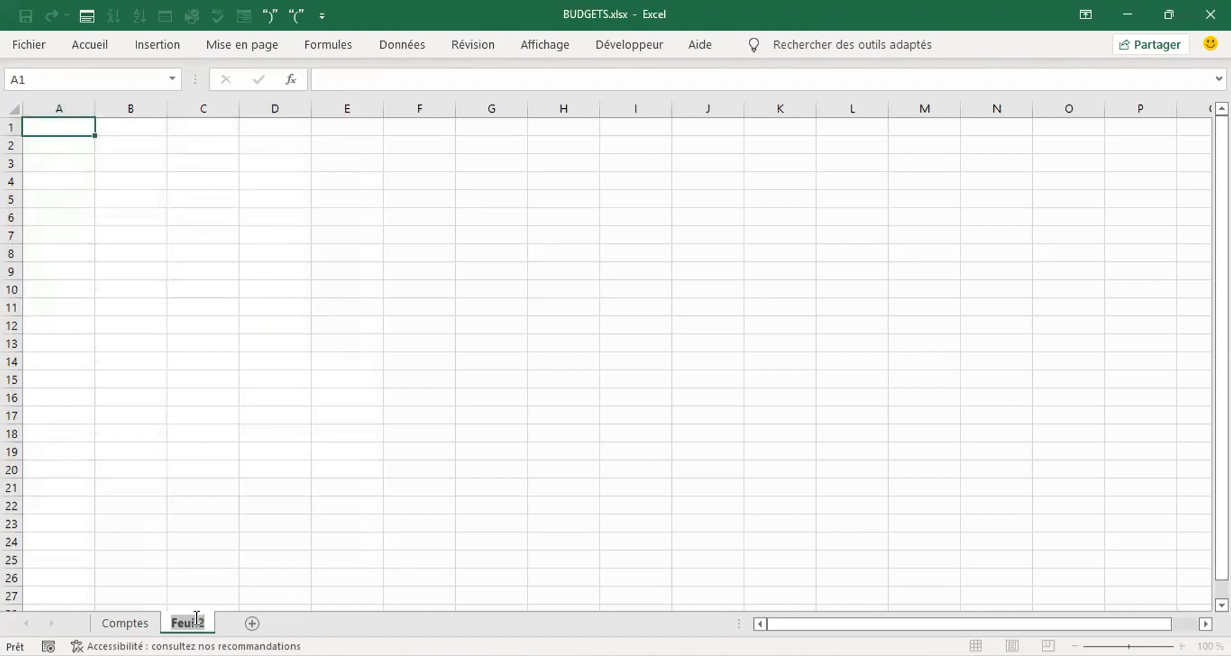
text(Par)
key(Return)
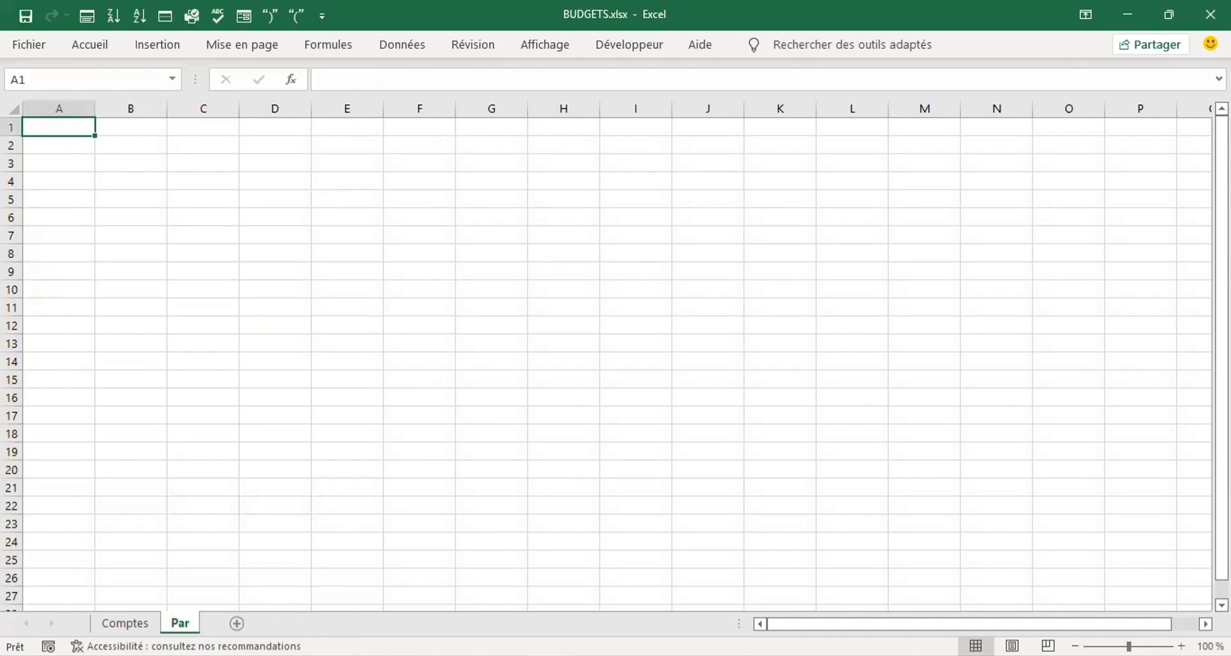
- Switch to Budget.xlsx and review the parameter labels in columns B and F of its Par sheet
mouse_move(551, 655)
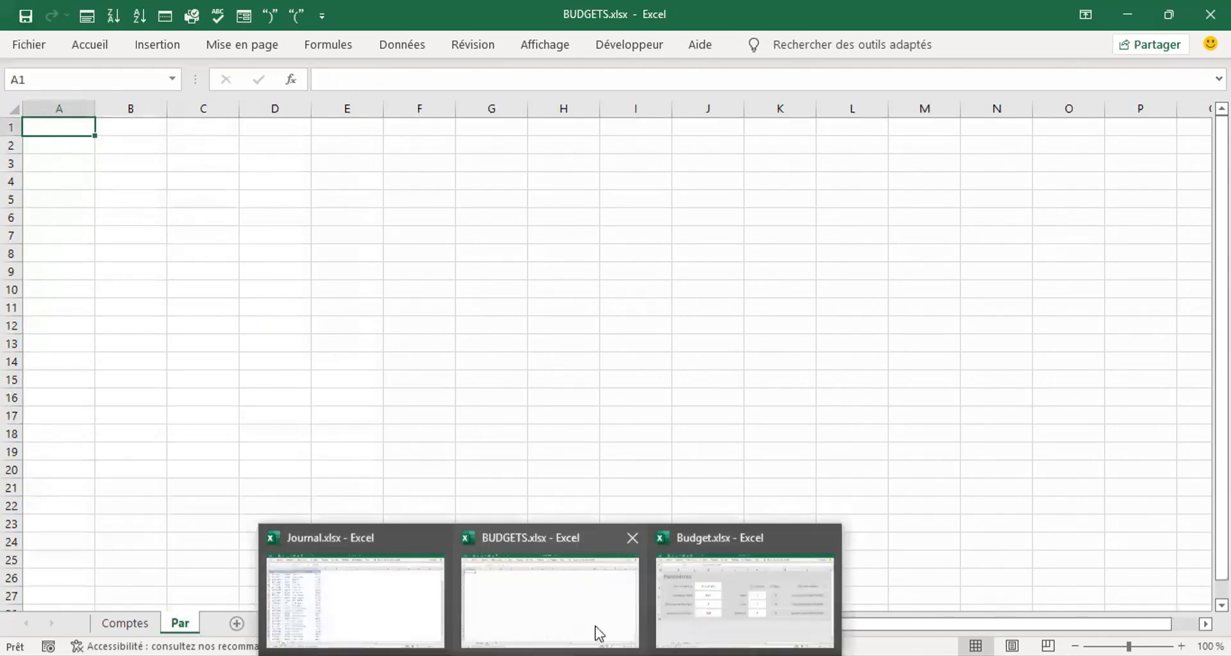
click(729, 594)
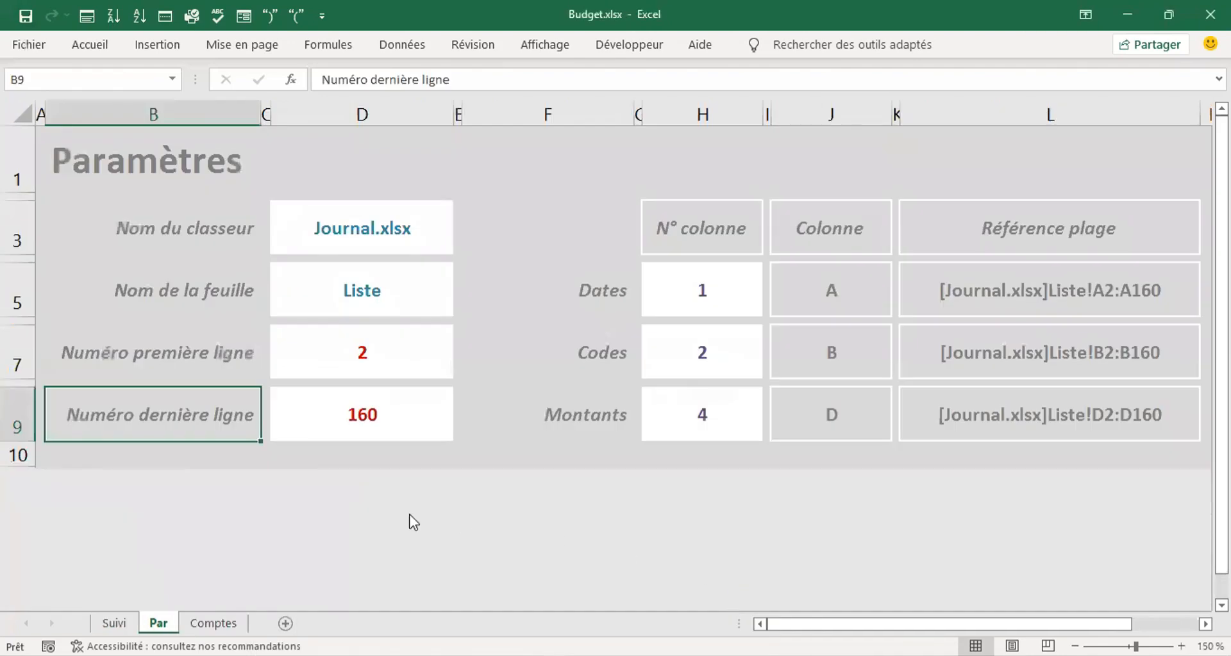
click(190, 238)
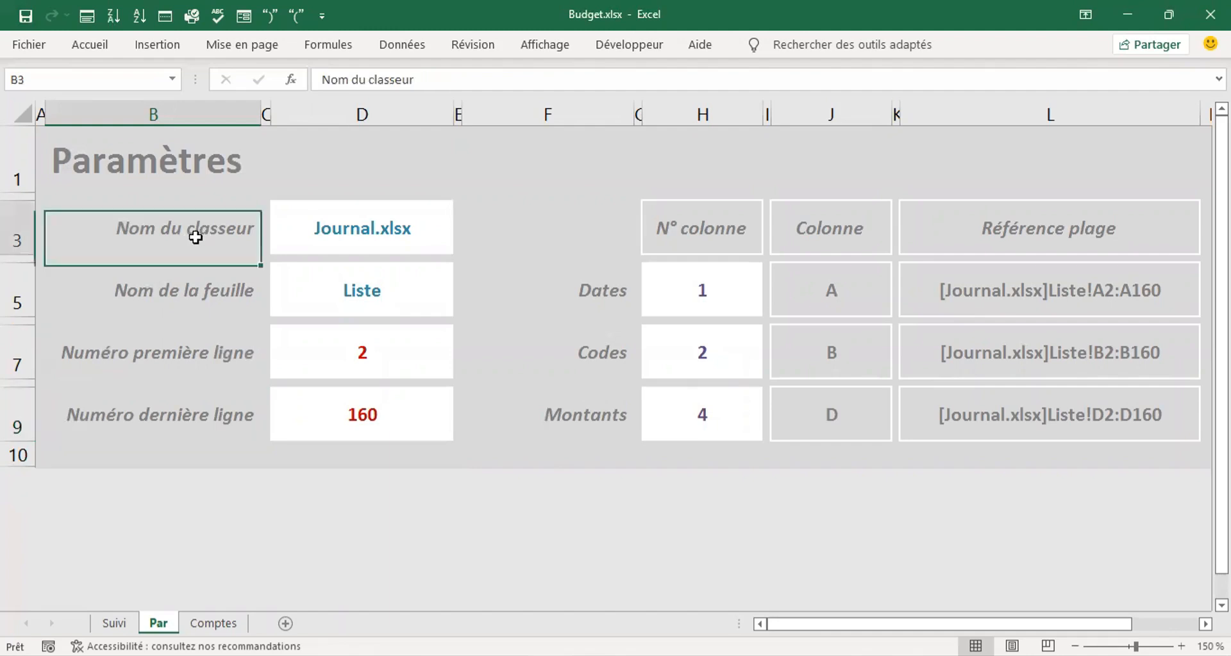
click(205, 290)
click(201, 356)
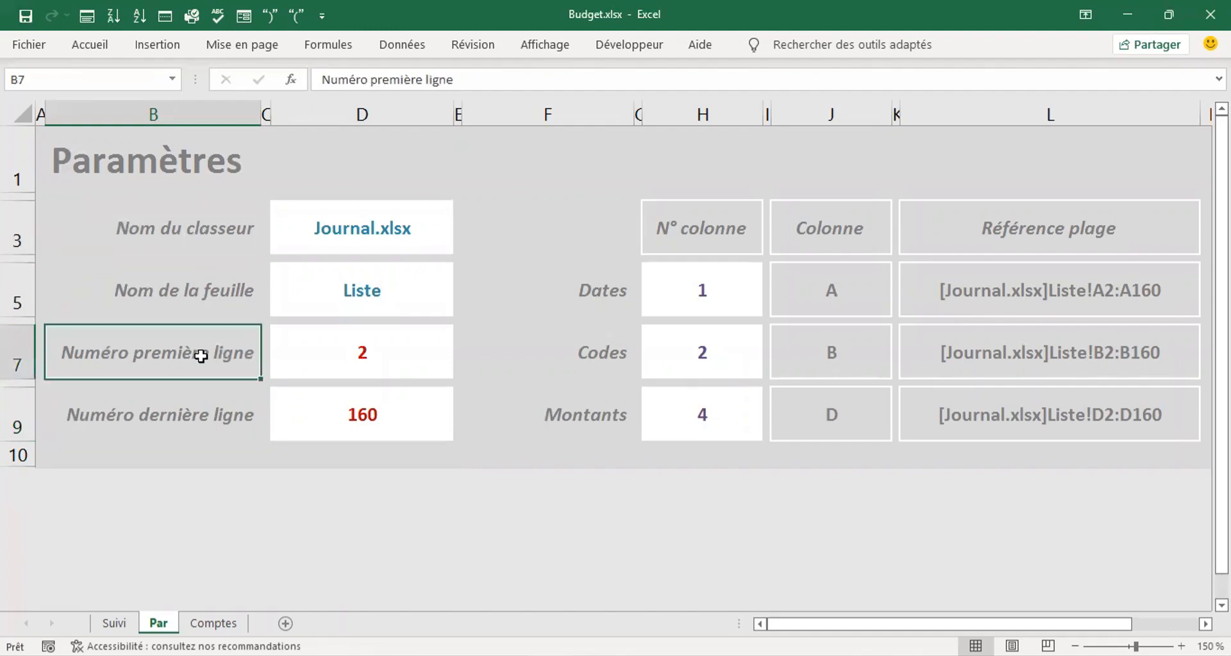
click(209, 420)
click(580, 290)
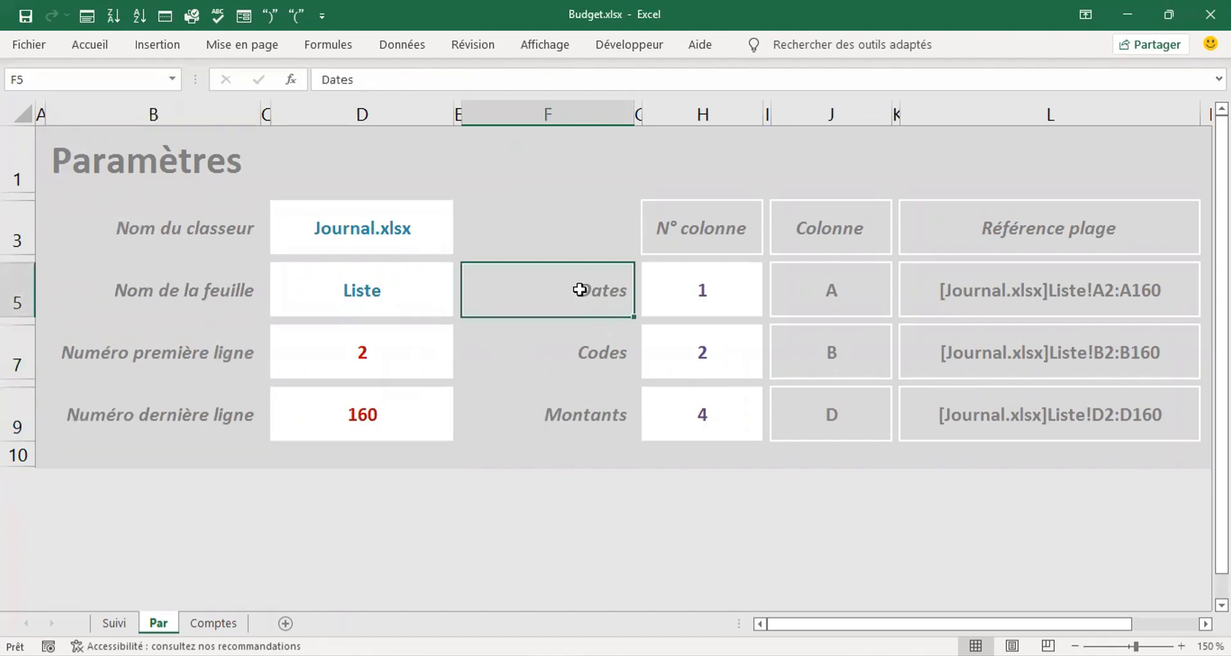
click(593, 372)
click(594, 437)
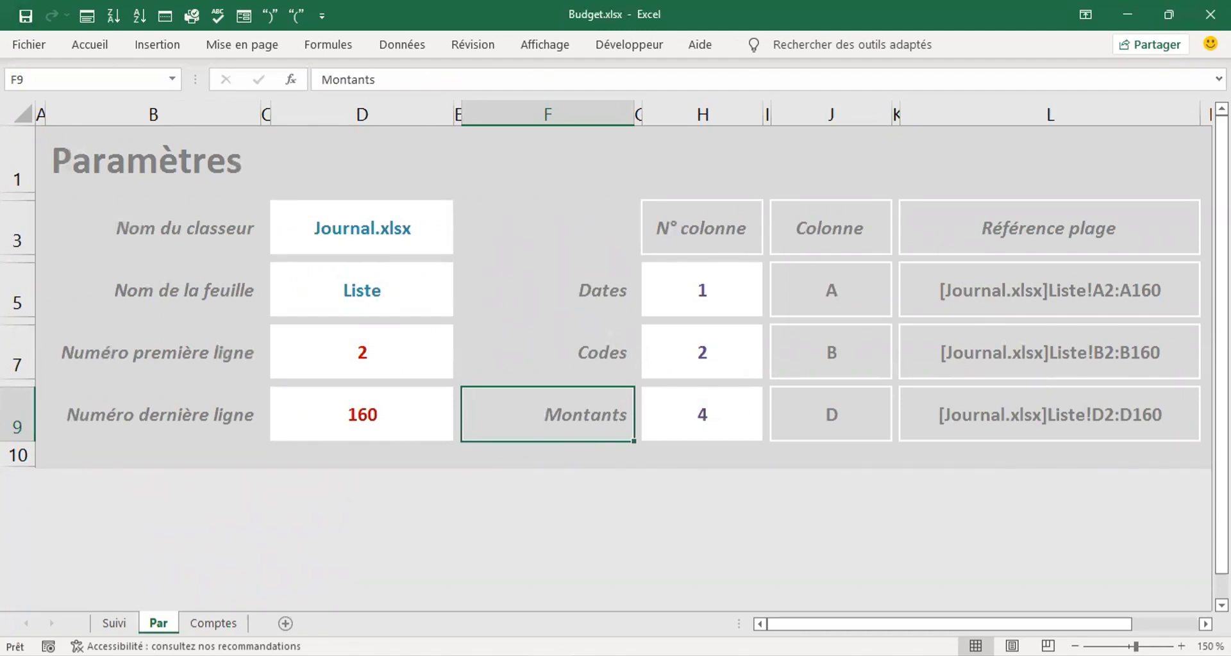
- Return to BUDGETS.xlsx and fill every cell of the Par sheet with a medium grey theme colour
mouse_move(550, 655)
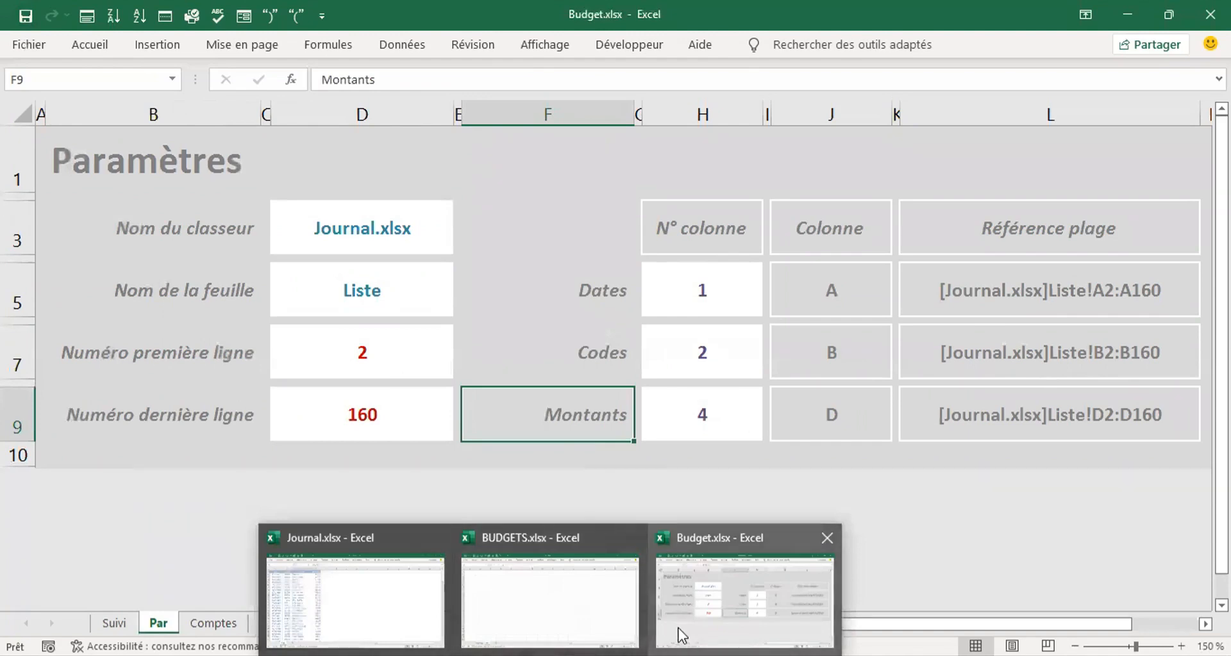
click(522, 591)
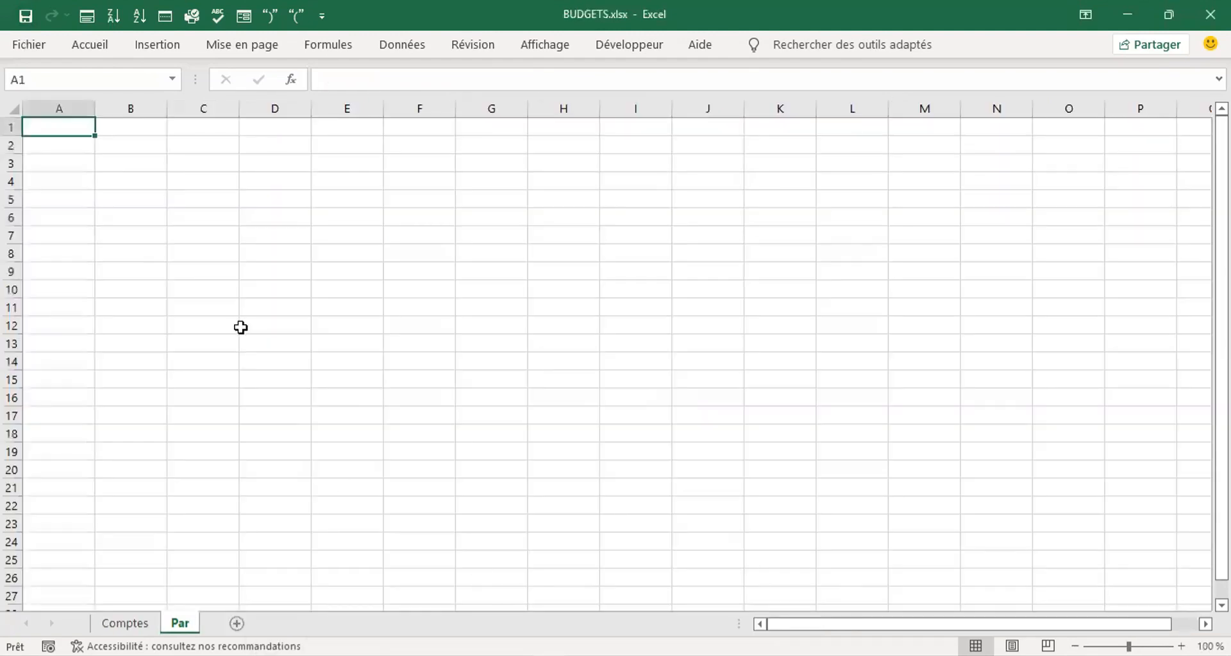
click(12, 109)
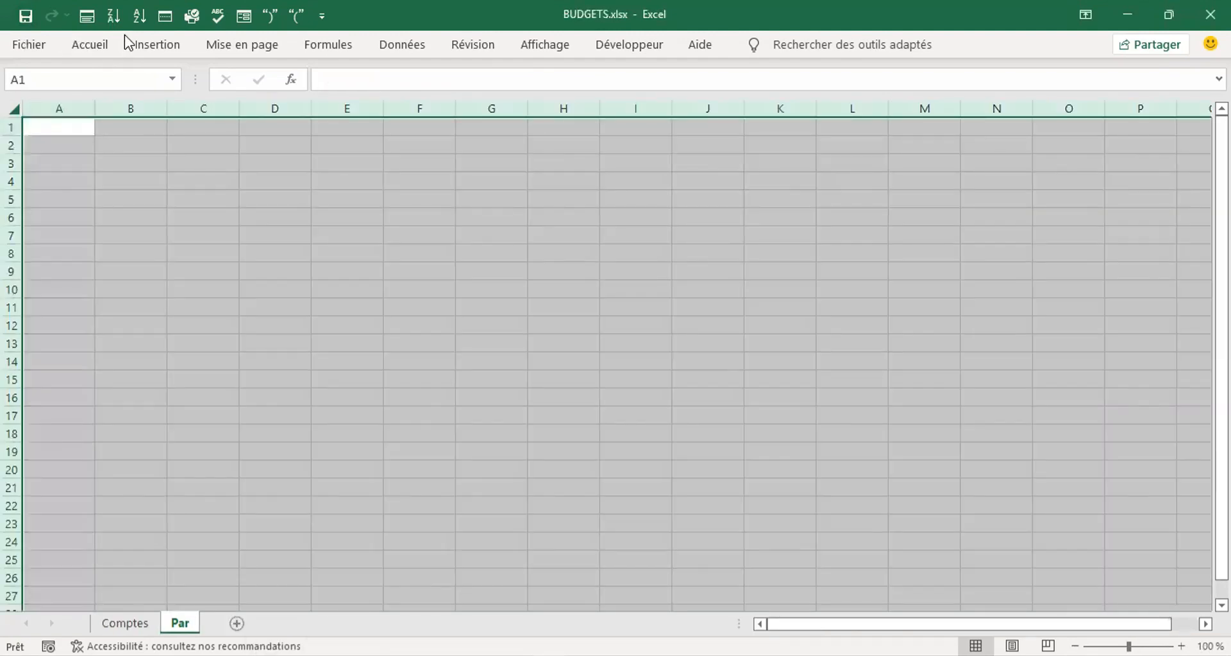
click(93, 46)
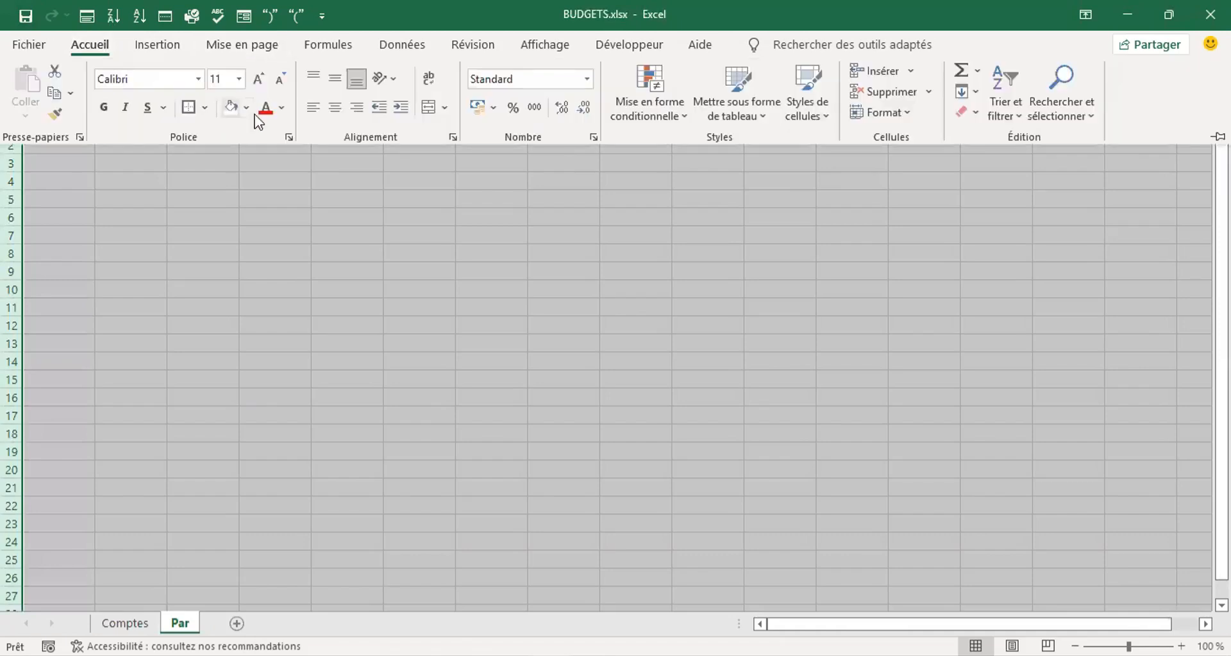
click(247, 109)
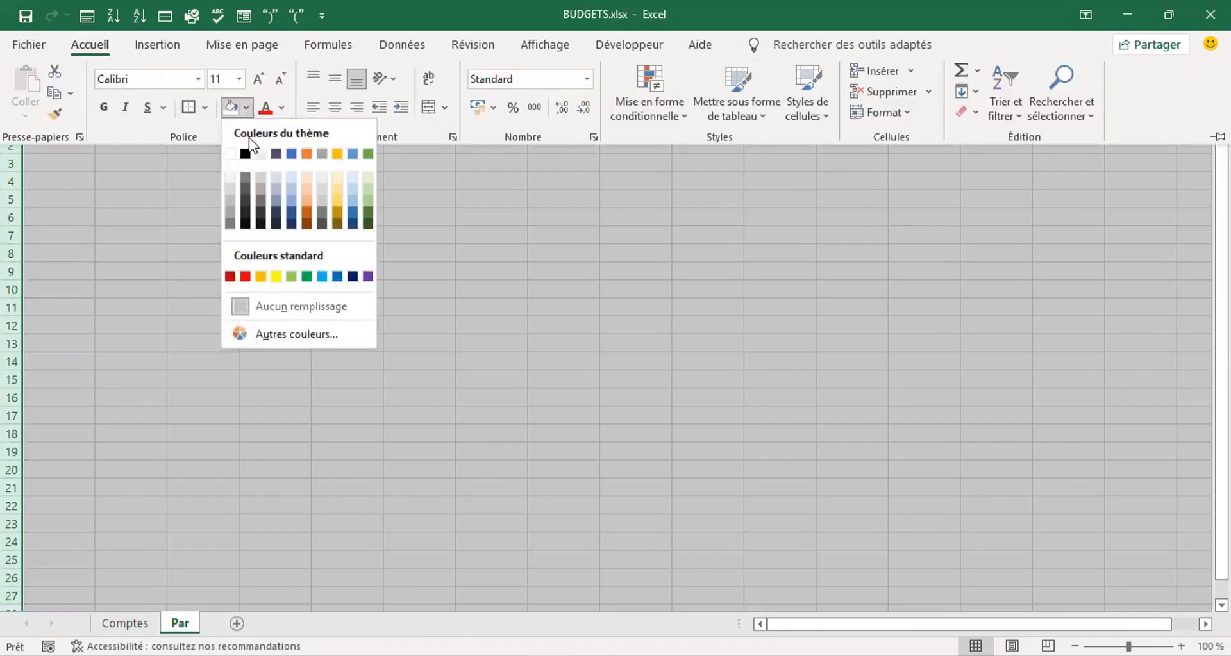
click(230, 207)
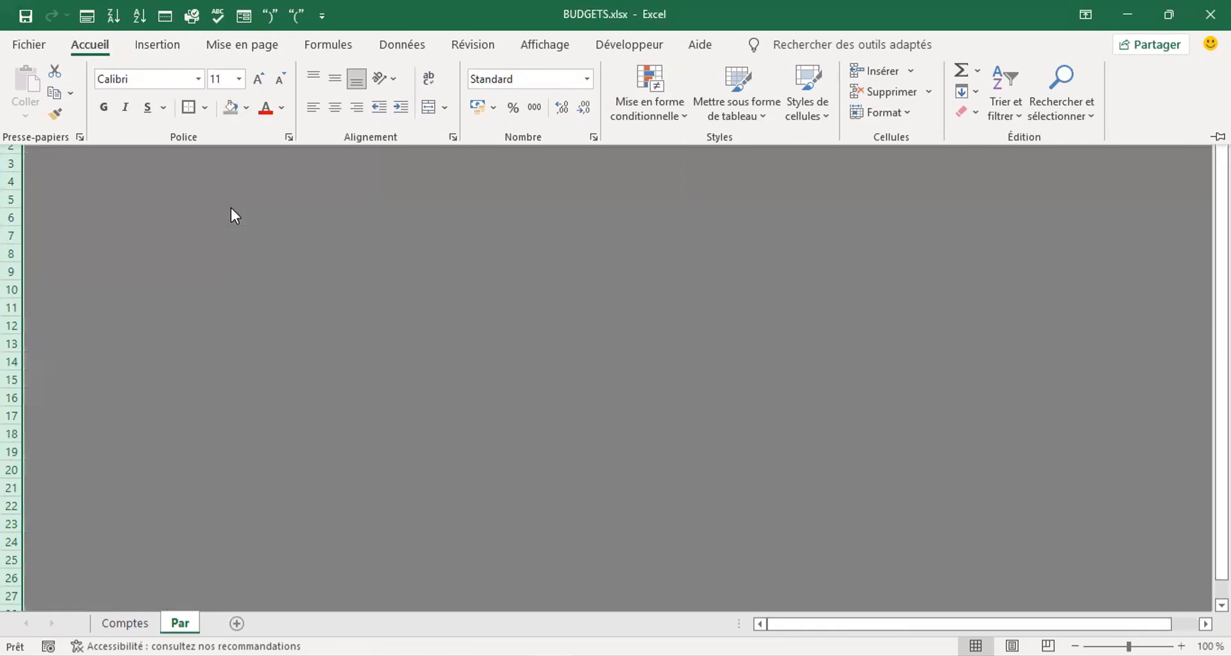
click(171, 206)
click(172, 207)
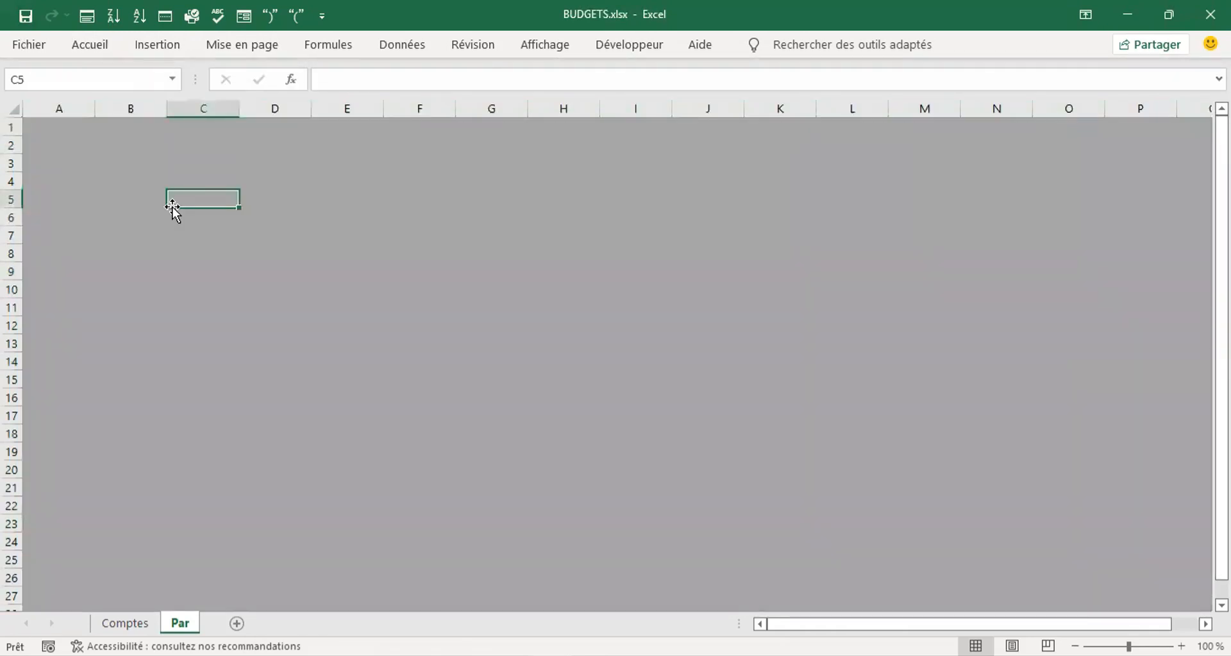
- Switch to Budget.xlsx and examine which columns the parameter layout on its Par sheet uses
mouse_move(550, 655)
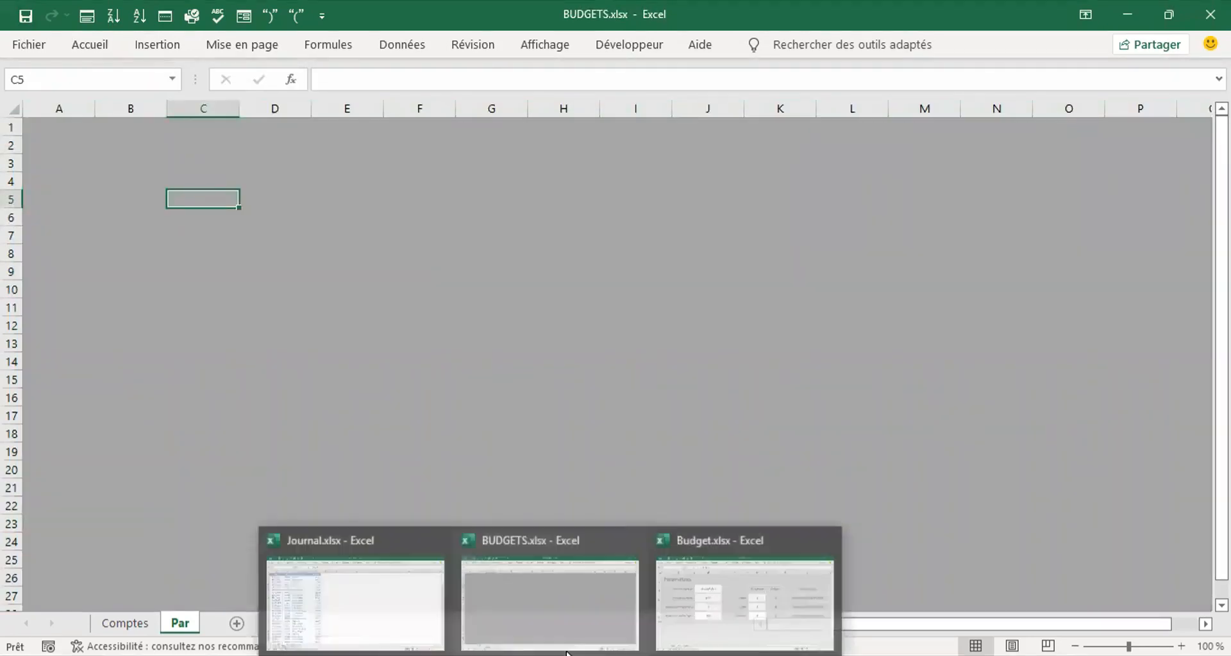
click(704, 608)
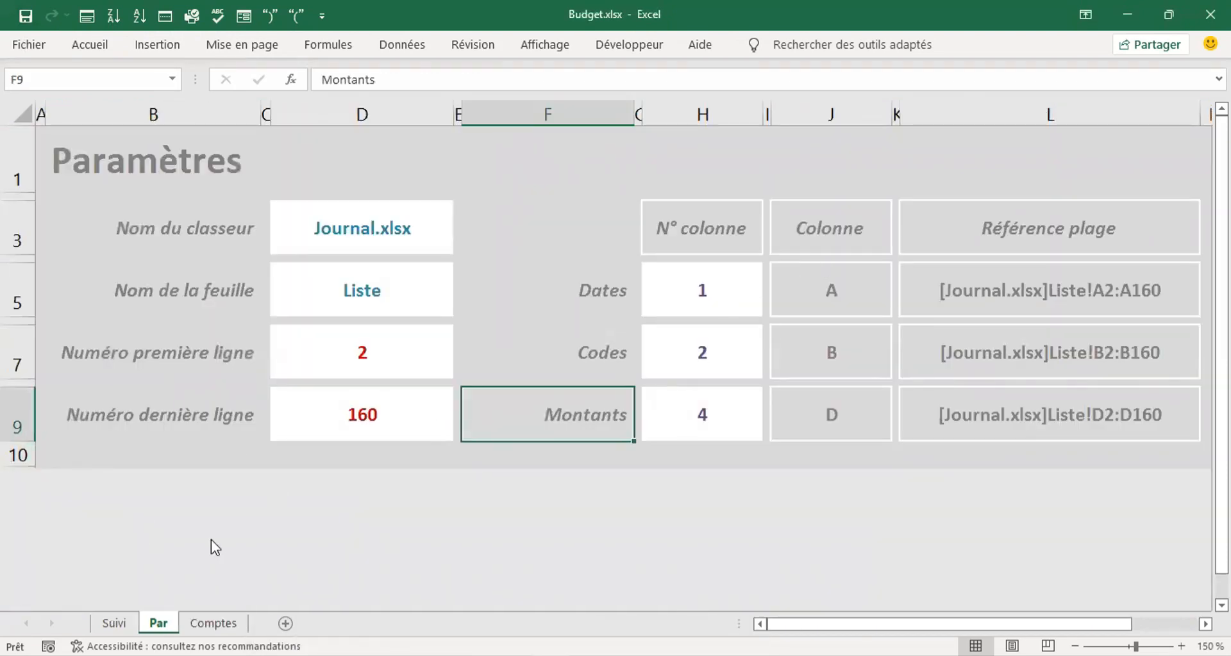
key(Right)
key(Right)
key(Right)
key(Right)
key(Right)
key(Right)
key(Right)
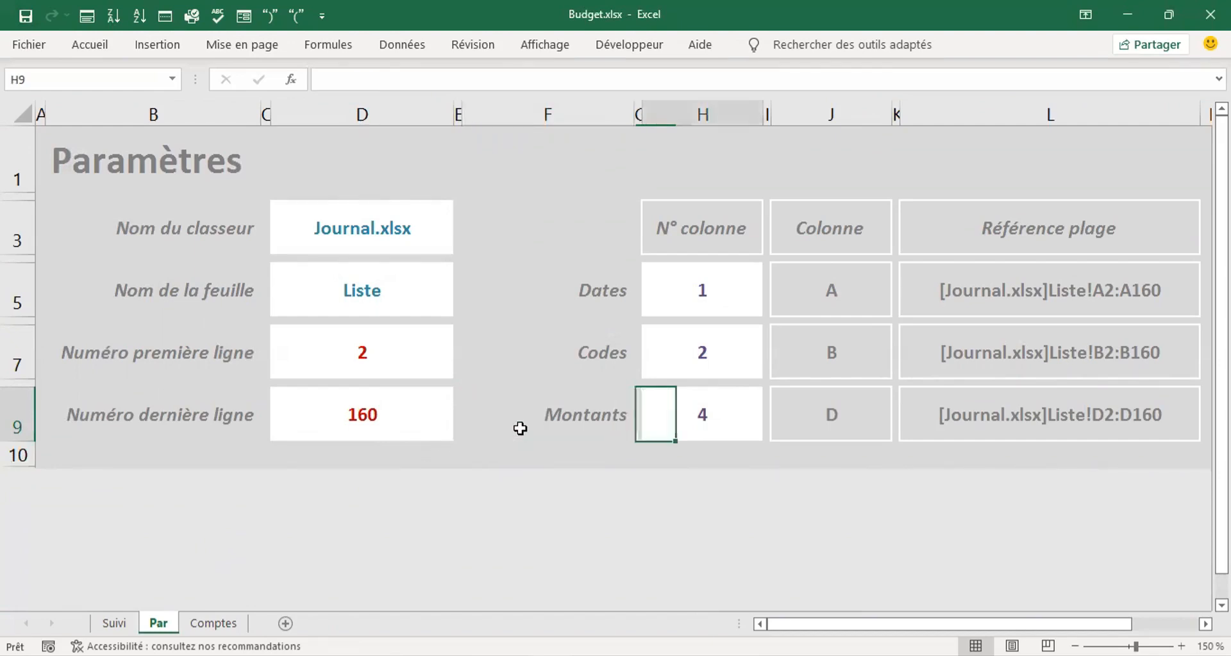
key(Left)
key(Left)
key(Left)
key(Left)
key(Left)
key(Left)
key(Left)
key(Left)
key(Left)
key(Left)
key(Left)
key(Left)
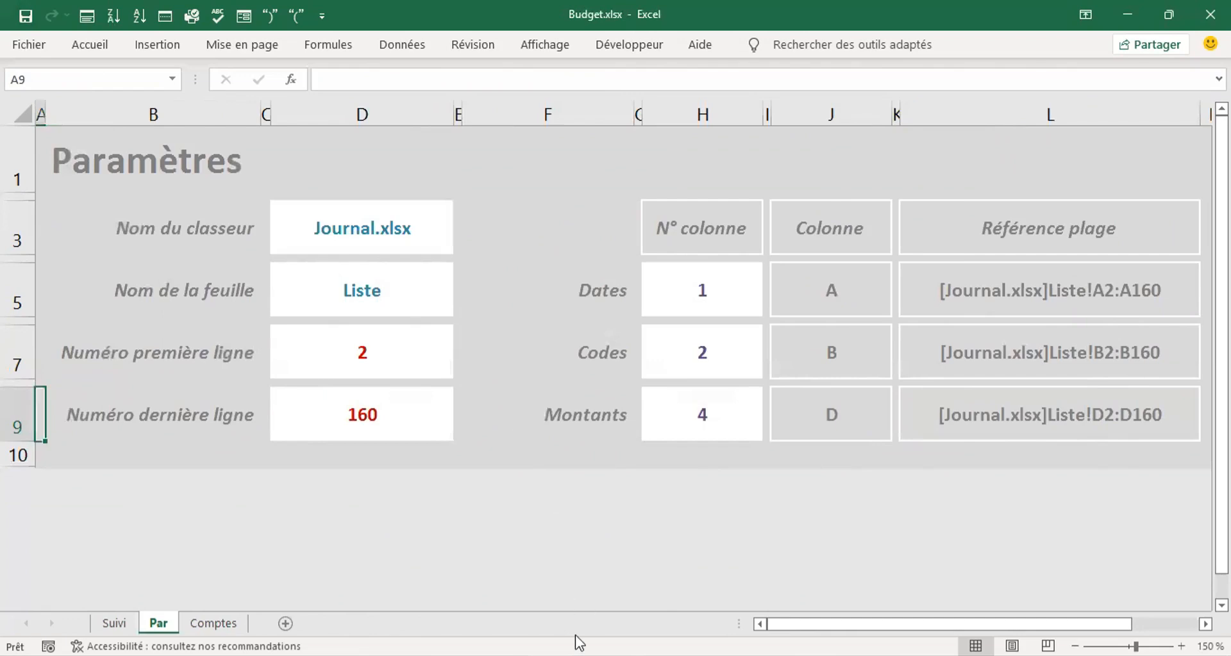
- Return to BUDGETS.xlsx and hide all columns of the Par sheet from N to the last one
mouse_move(552, 654)
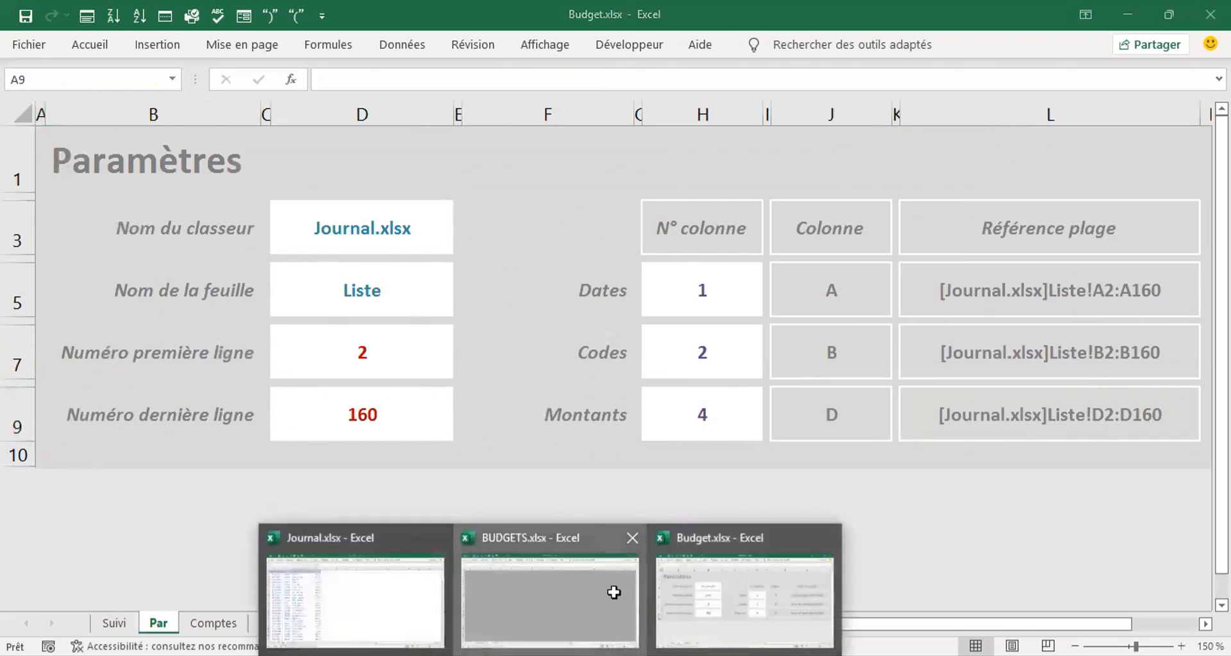
click(617, 599)
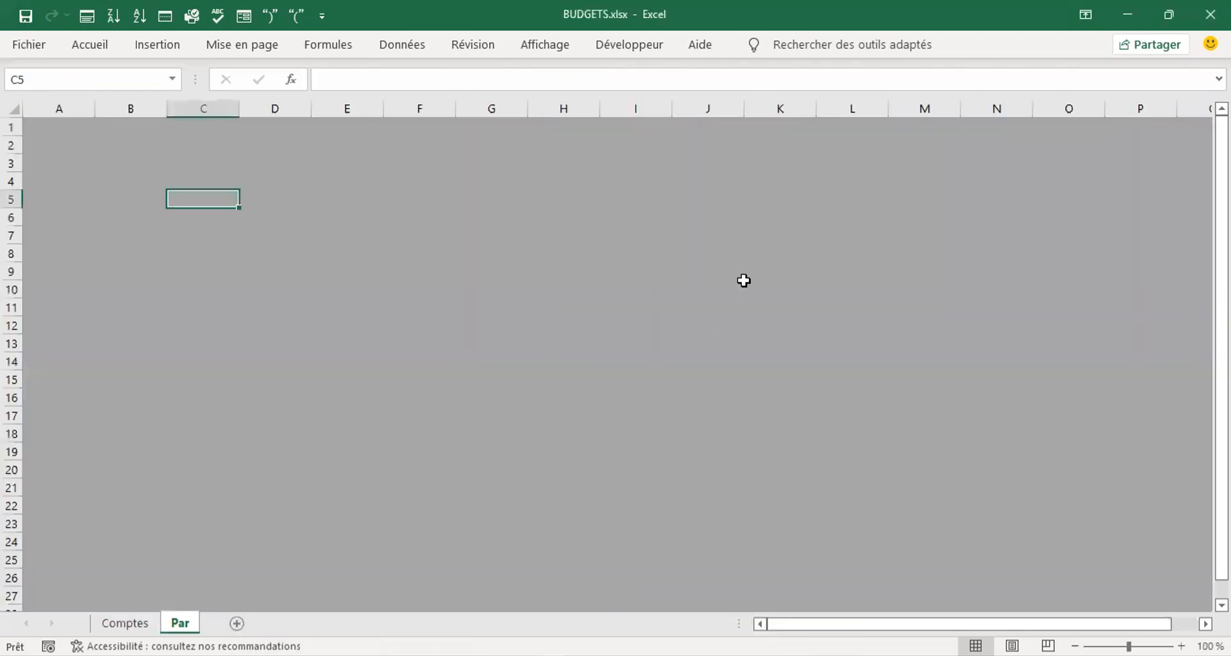
click(933, 109)
click(967, 104)
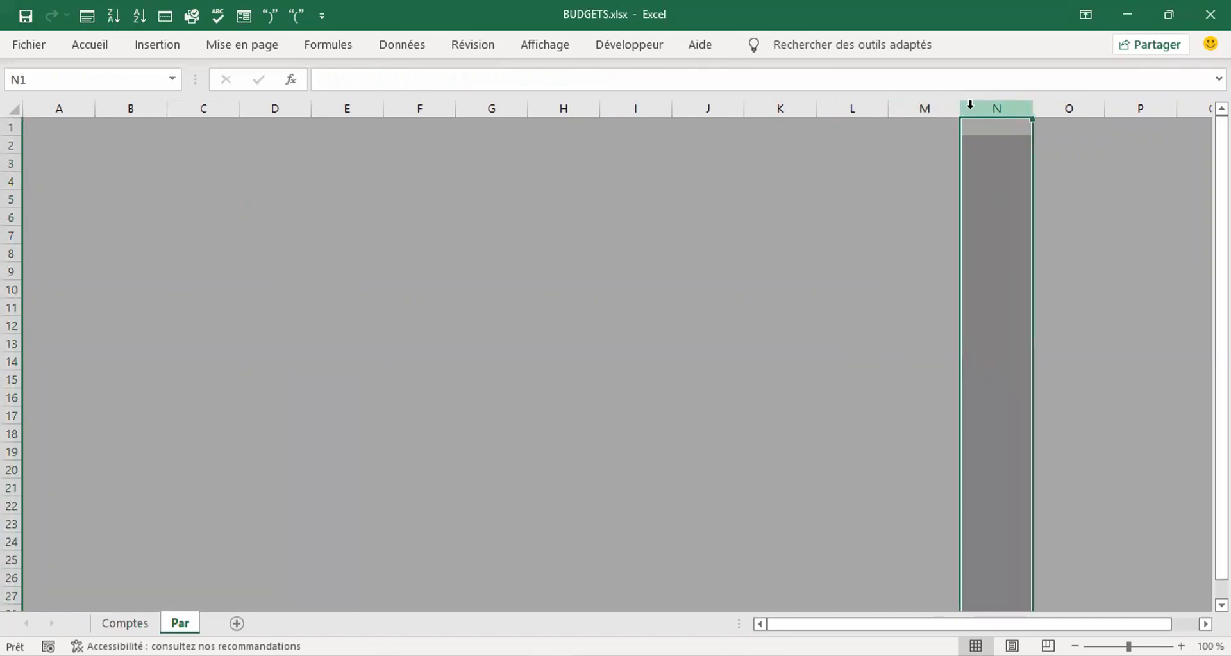
key(ctrl+shift+Right)
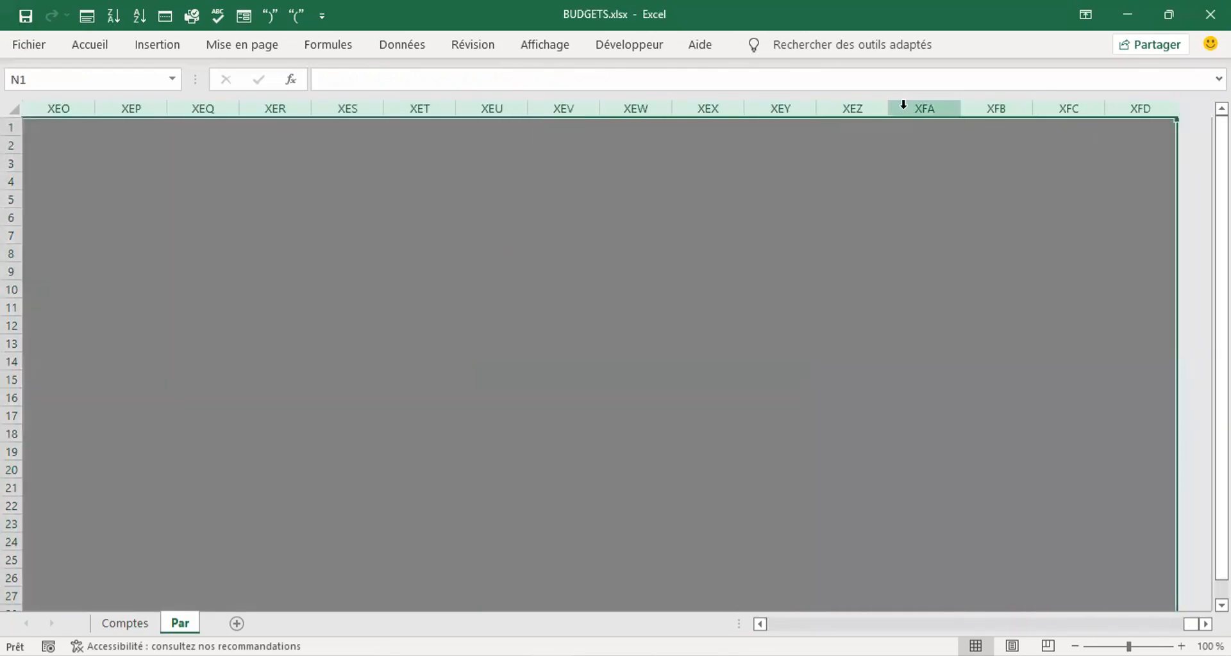
right_click(909, 105)
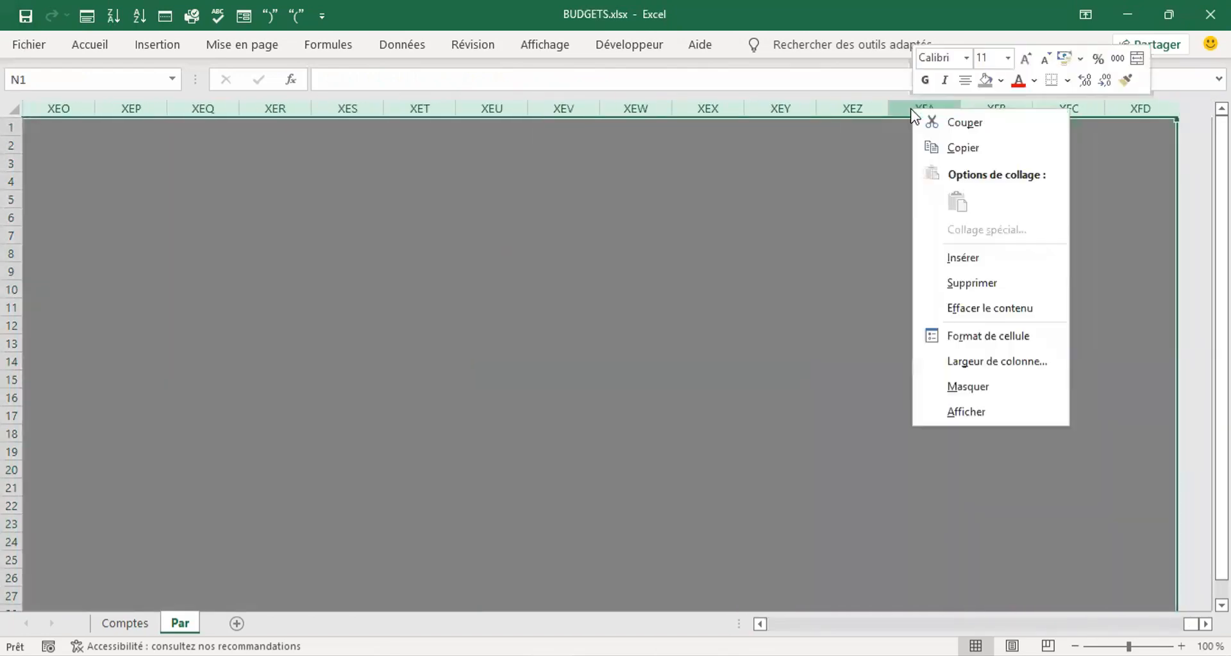
click(985, 386)
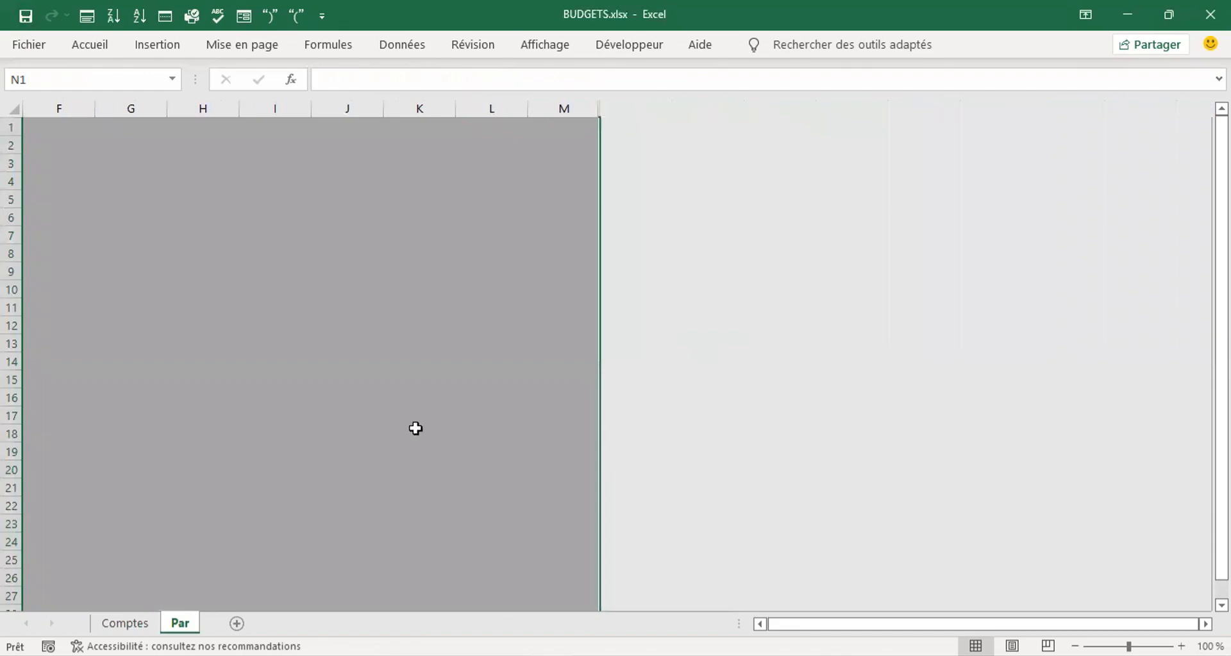
click(104, 428)
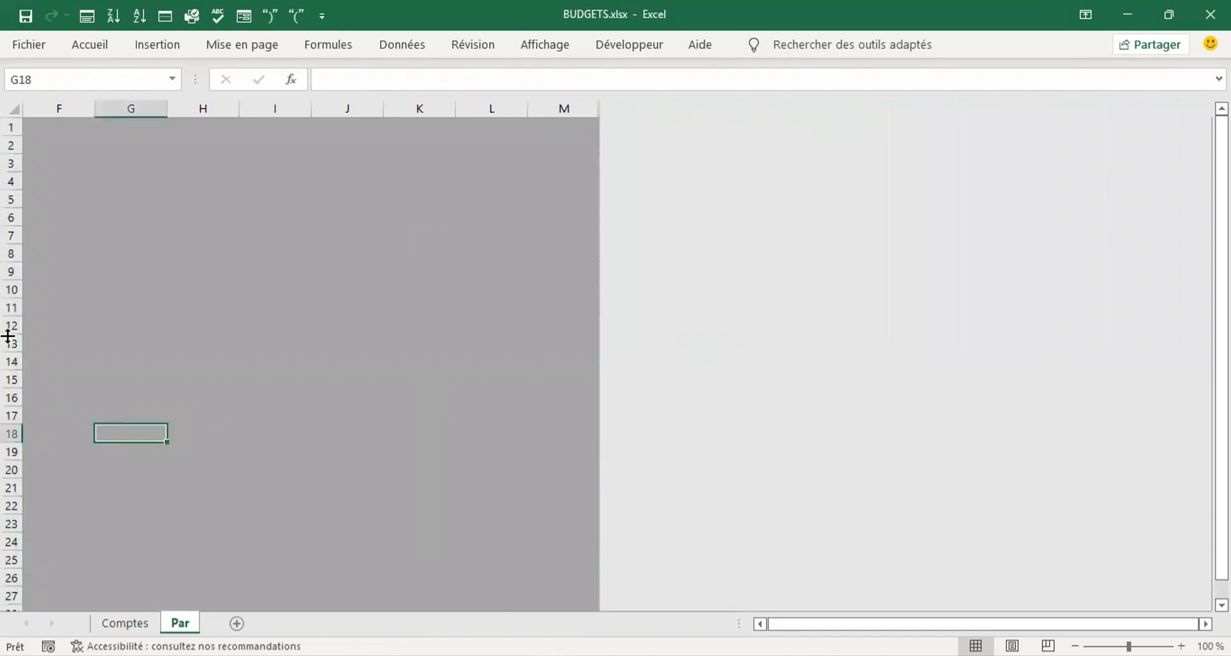
- Hide all rows of the Par sheet from row 11 to the last one
click(13, 308)
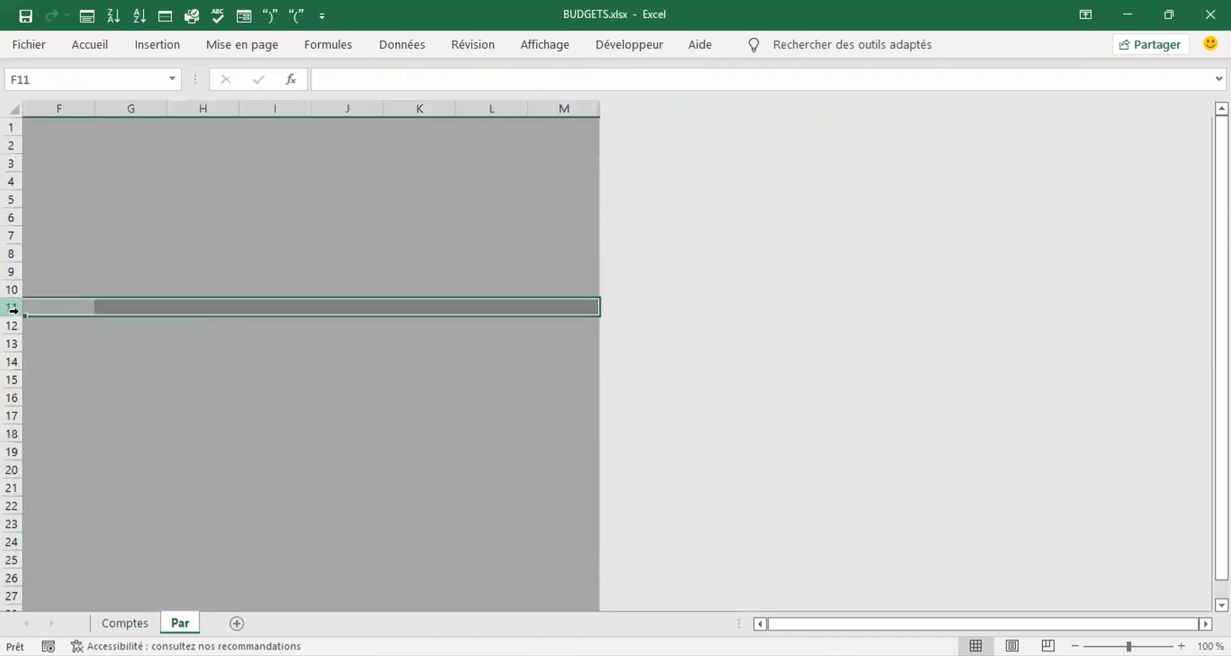
key(ctrl+shift+Down)
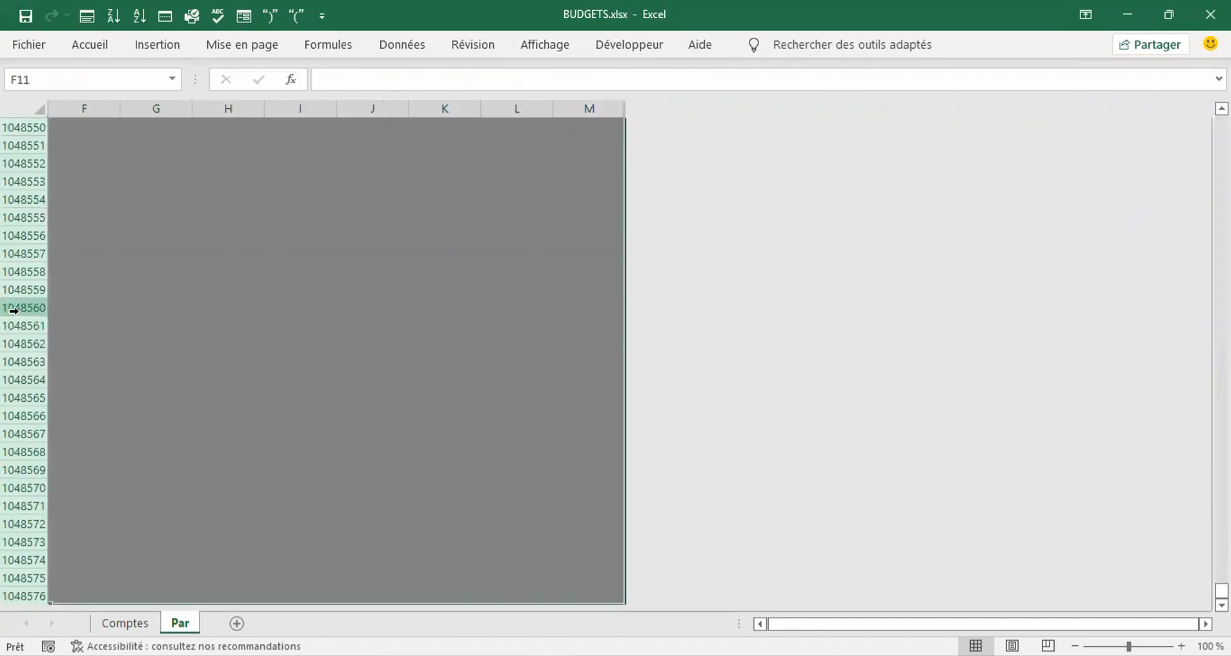
right_click(23, 311)
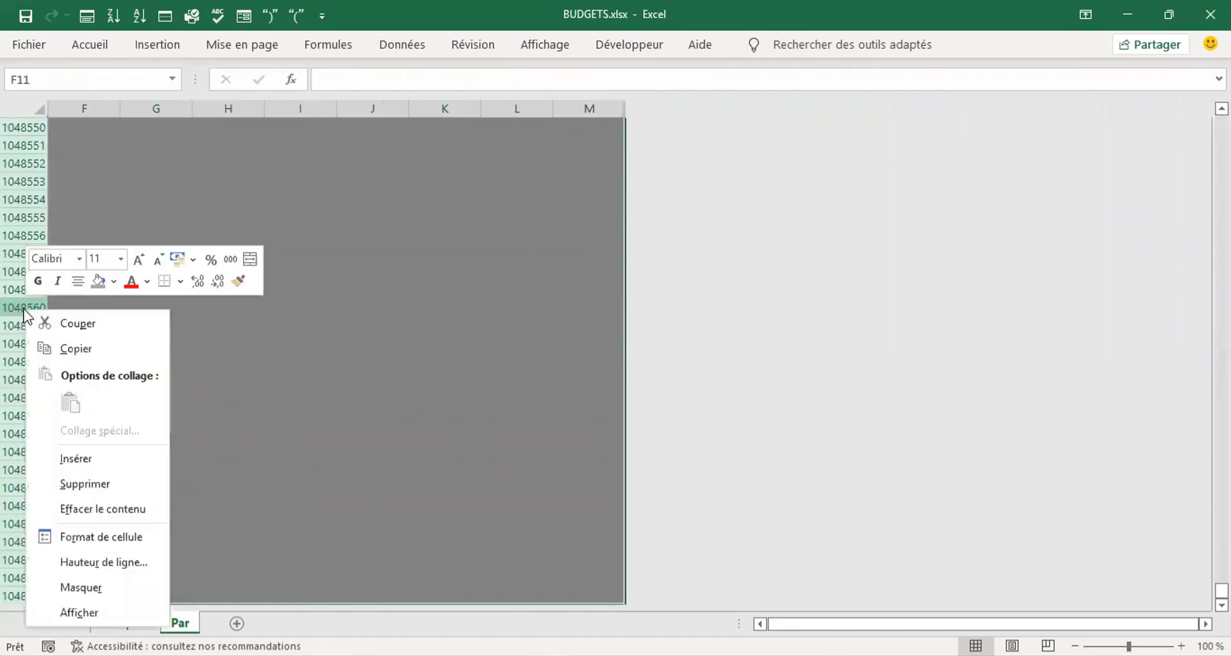
click(80, 587)
click(309, 202)
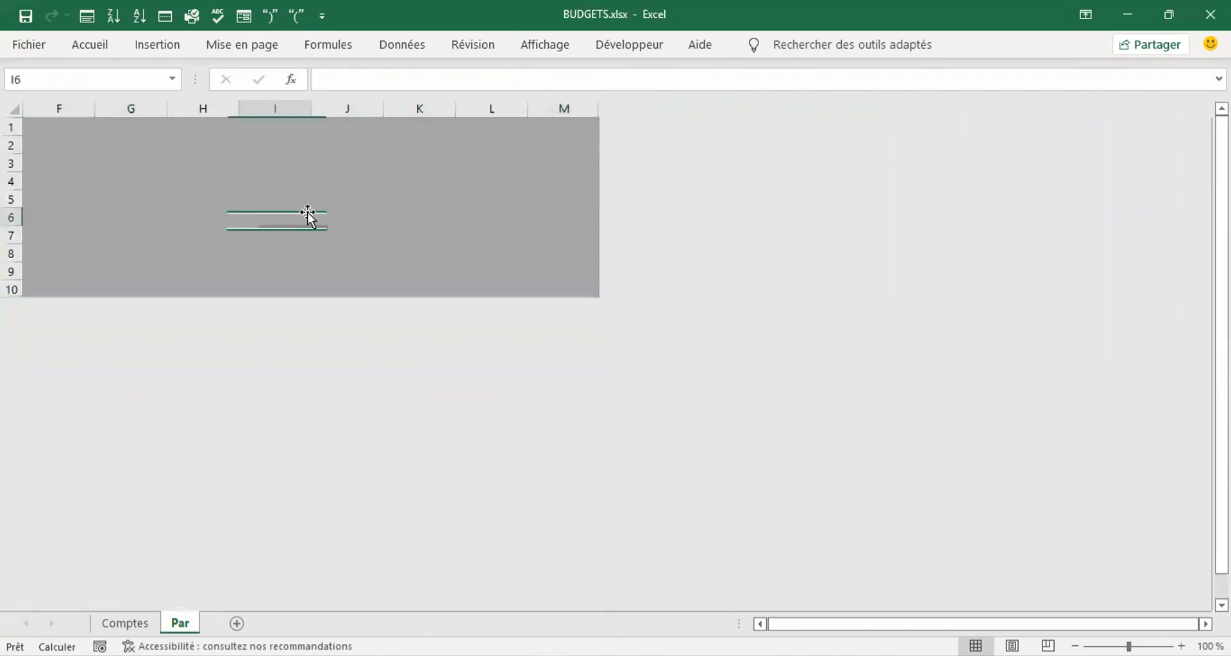
key(ctrl+Up)
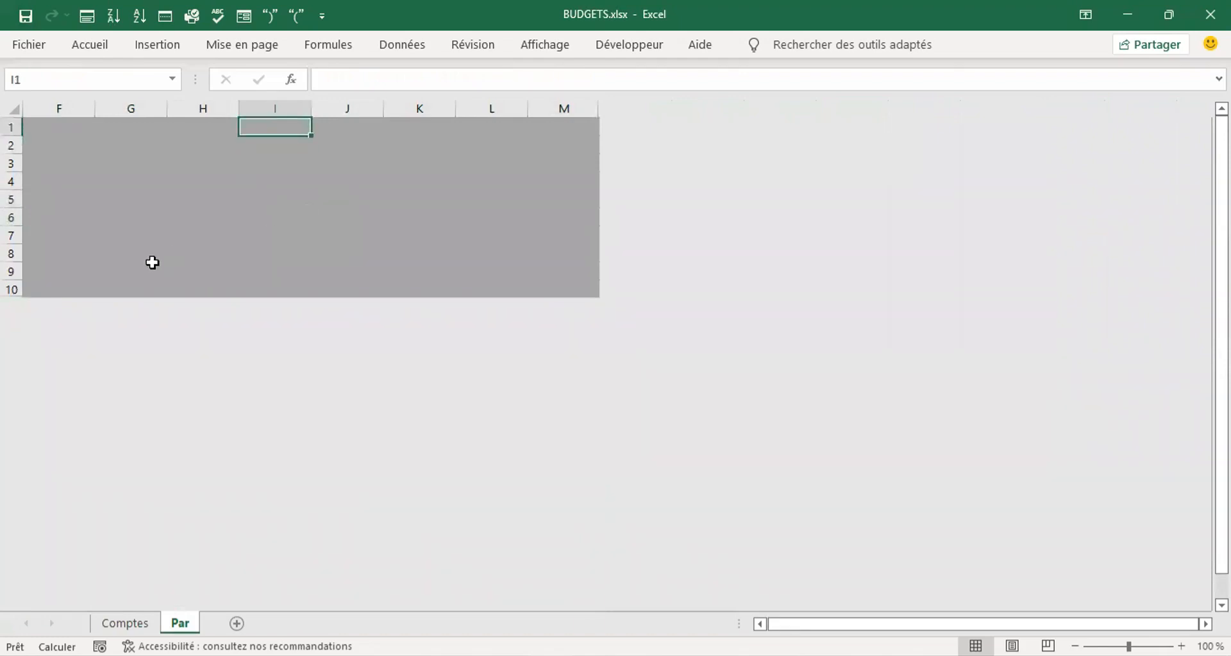
- Increase the height of rows 1 to 10 to about double and slightly widen column M on the Par sheet
drag(9, 128, 87, 216)
click(105, 215)
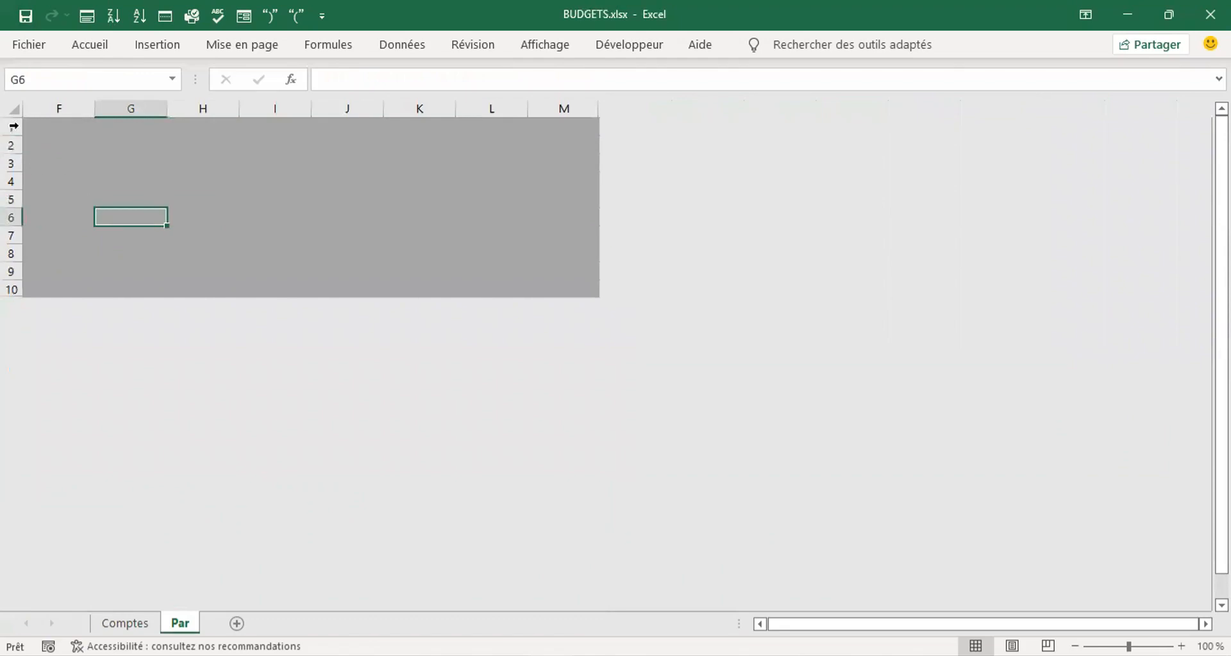
drag(11, 128, 10, 287)
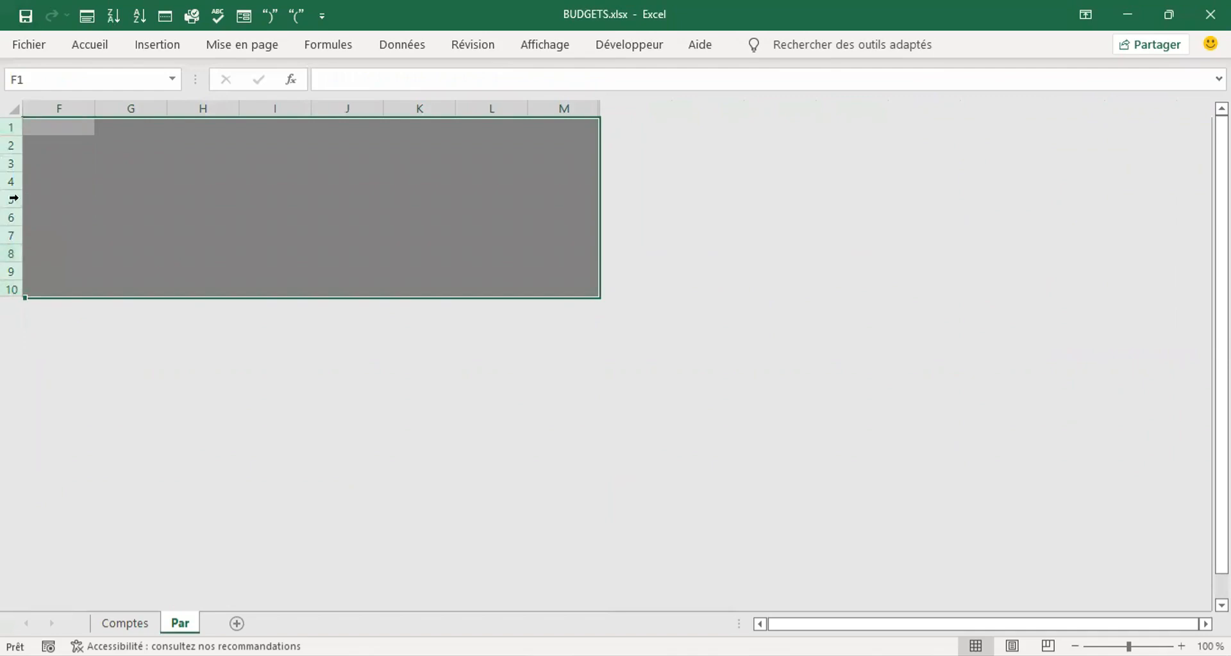
drag(21, 188, 20, 203)
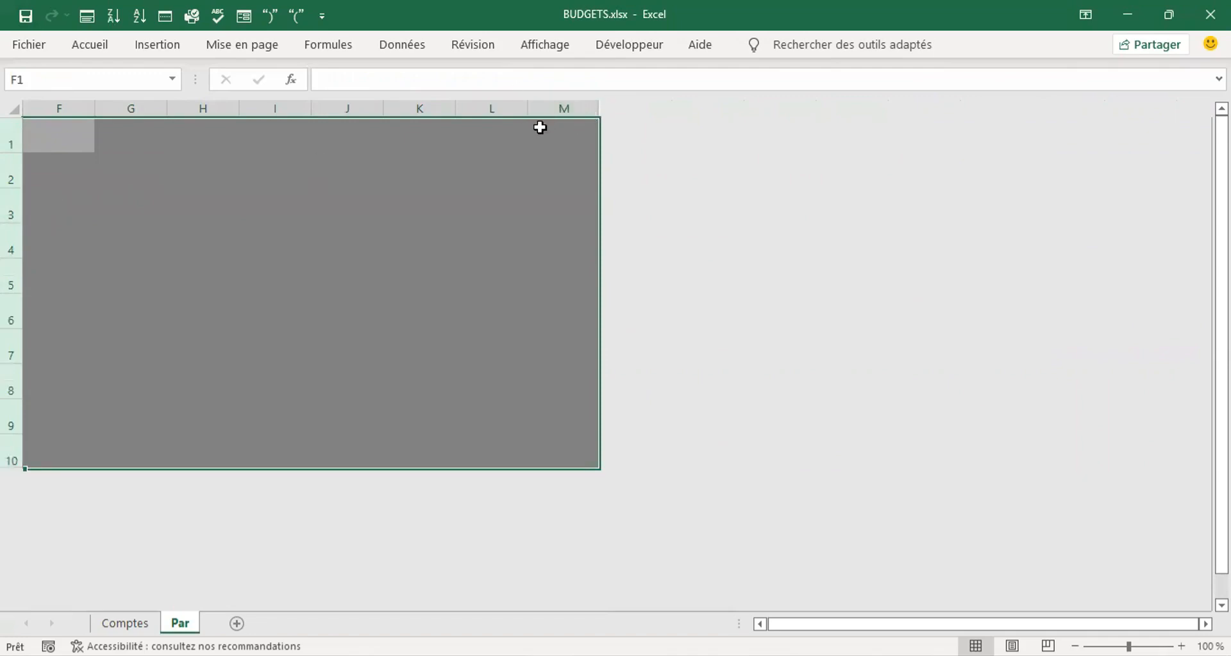
drag(598, 113, 643, 117)
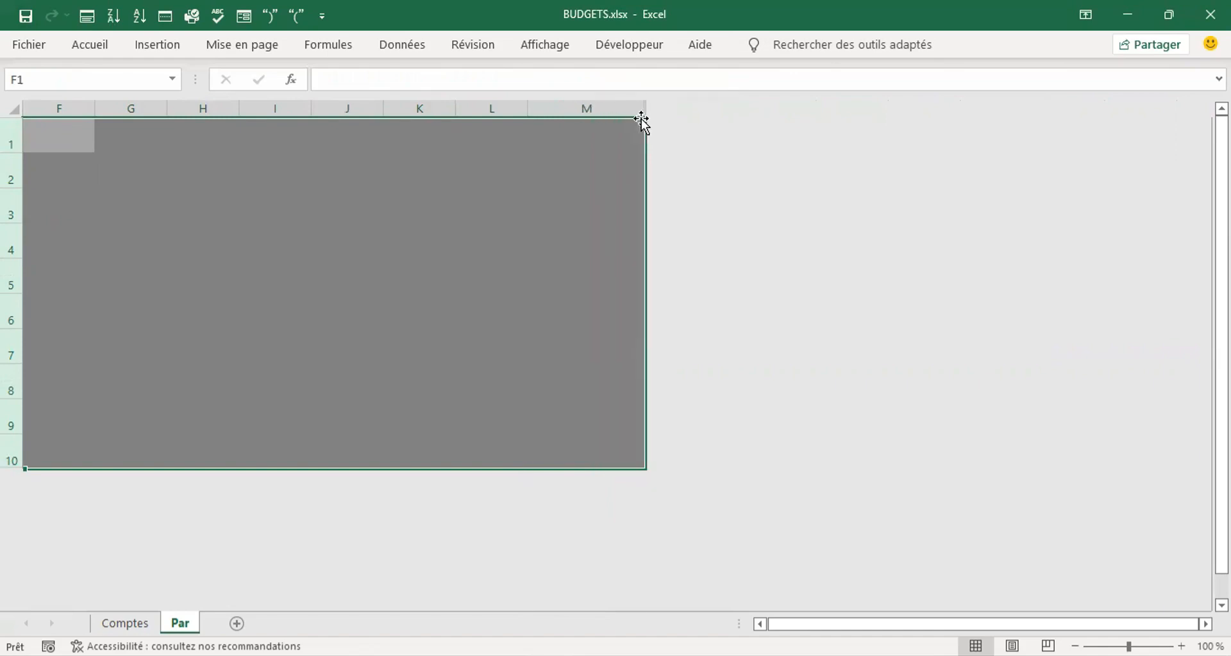
click(509, 168)
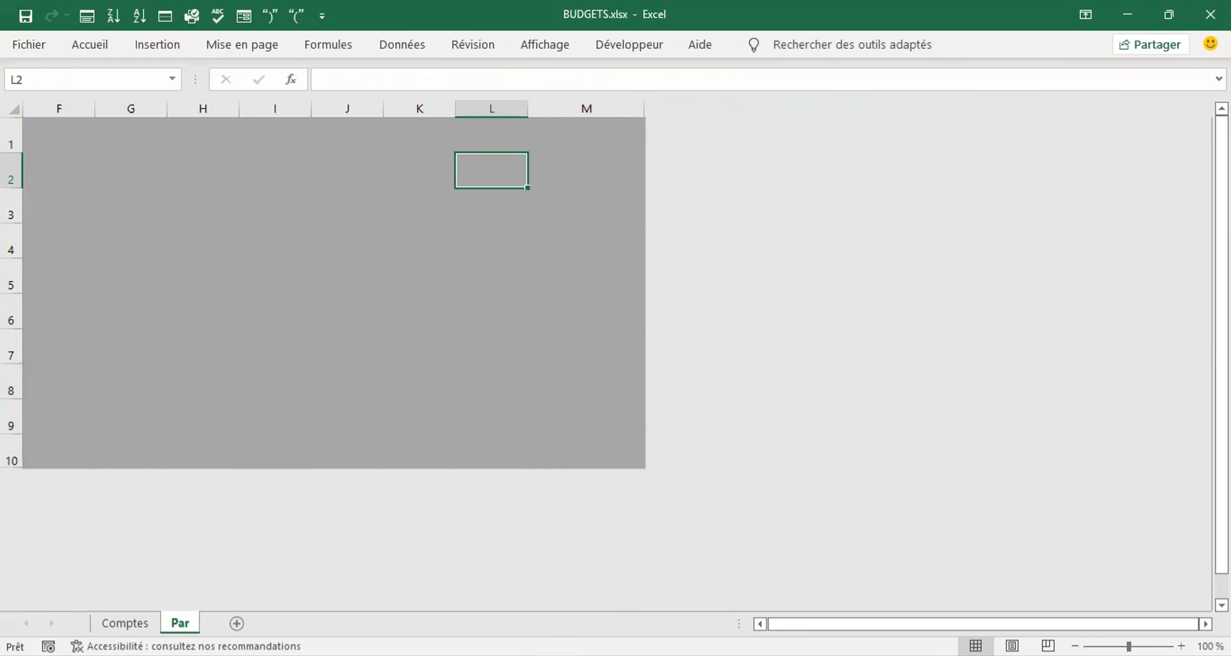
- Switch to Budget.xlsx and copy only the text "Nom du classeur" from cell B3 of its Par sheet
mouse_move(663, 602)
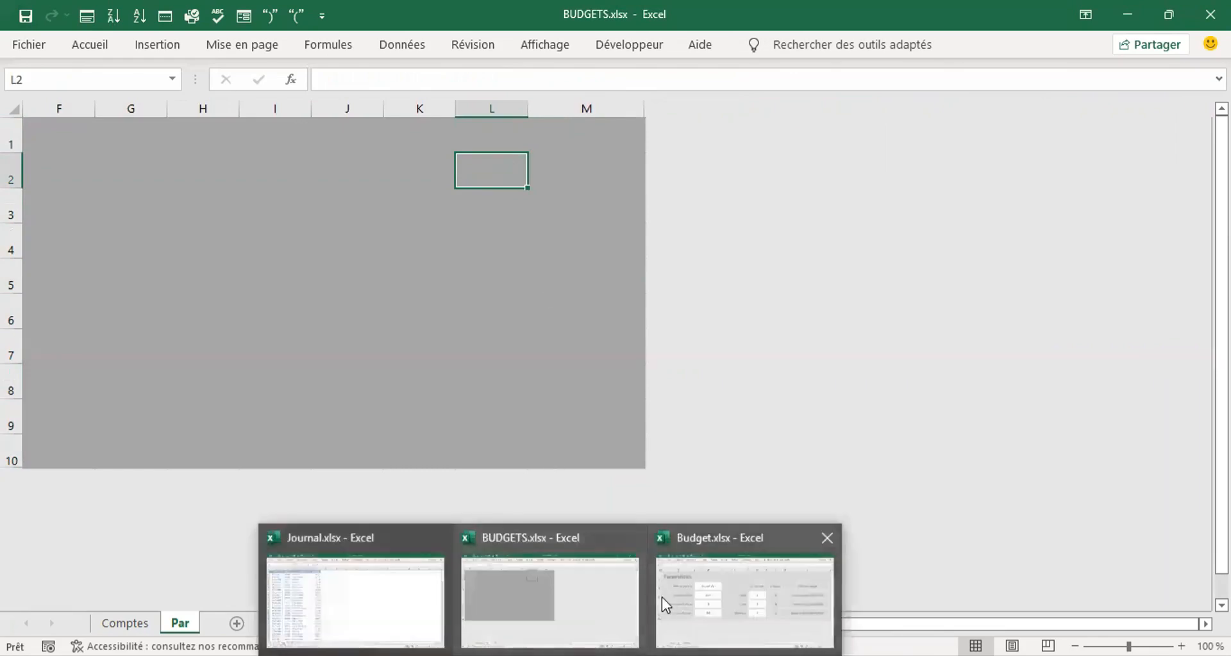
click(737, 596)
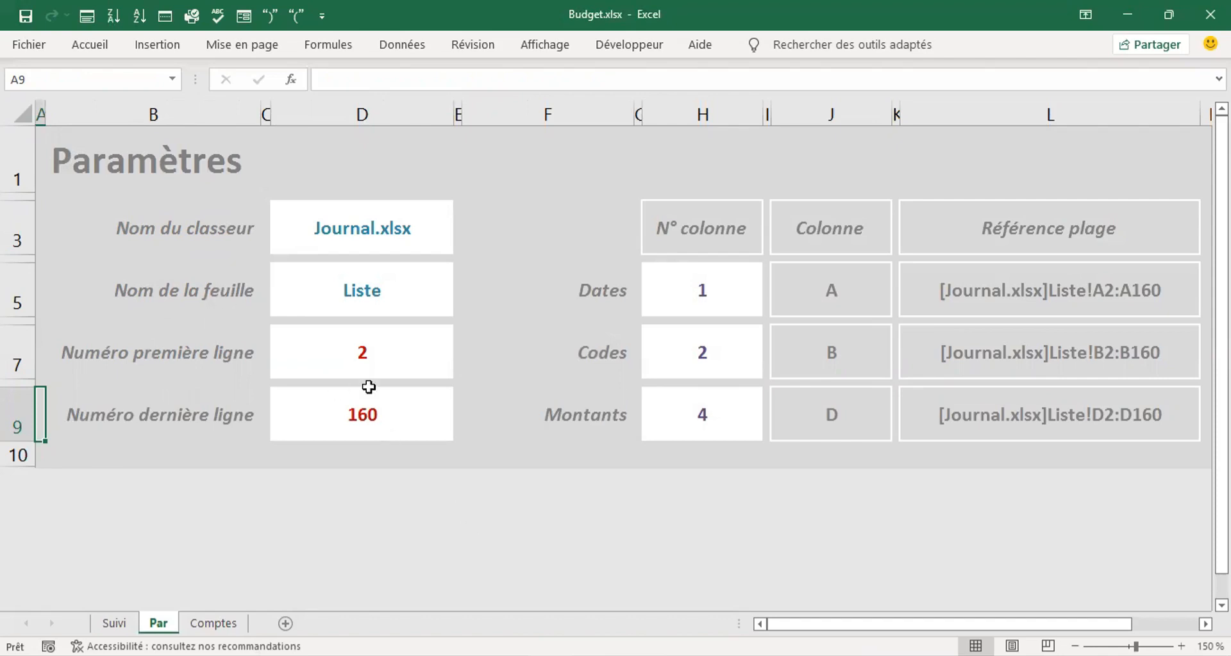
click(218, 222)
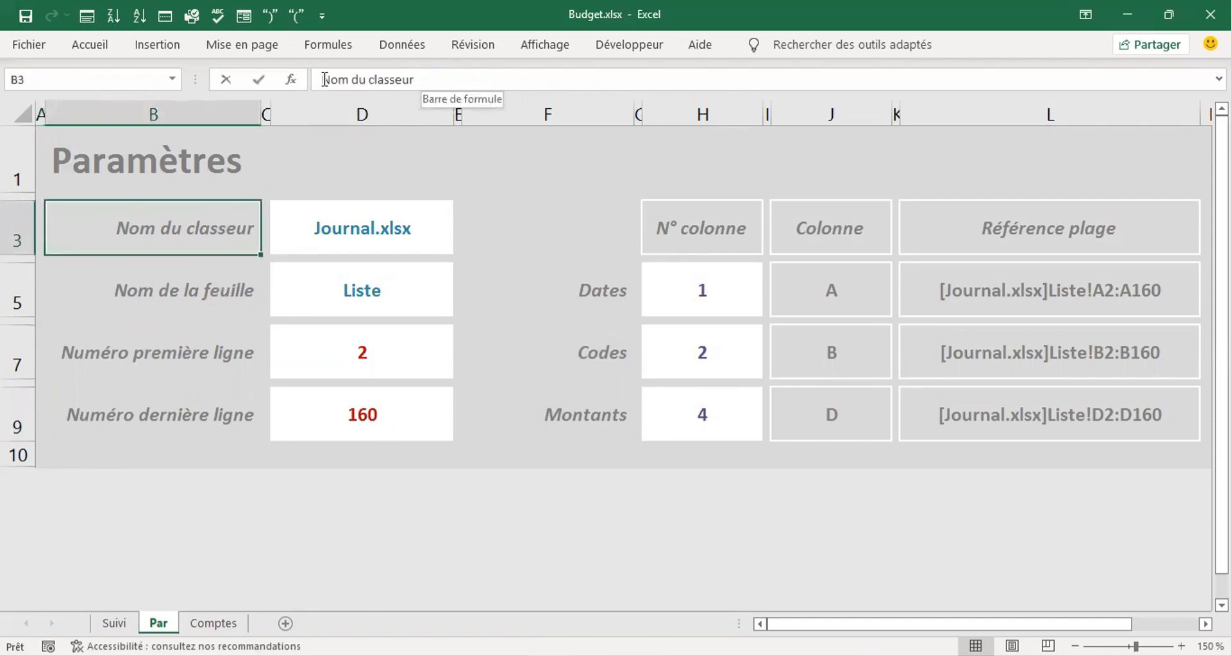
drag(325, 79, 410, 78)
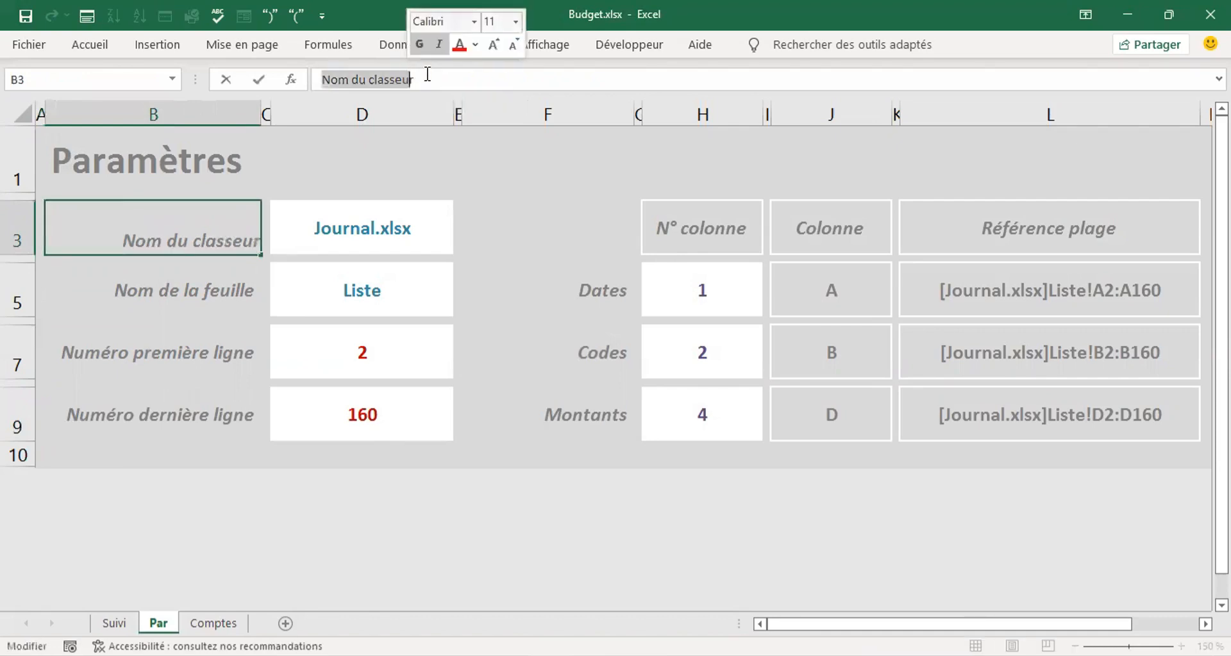
click(427, 76)
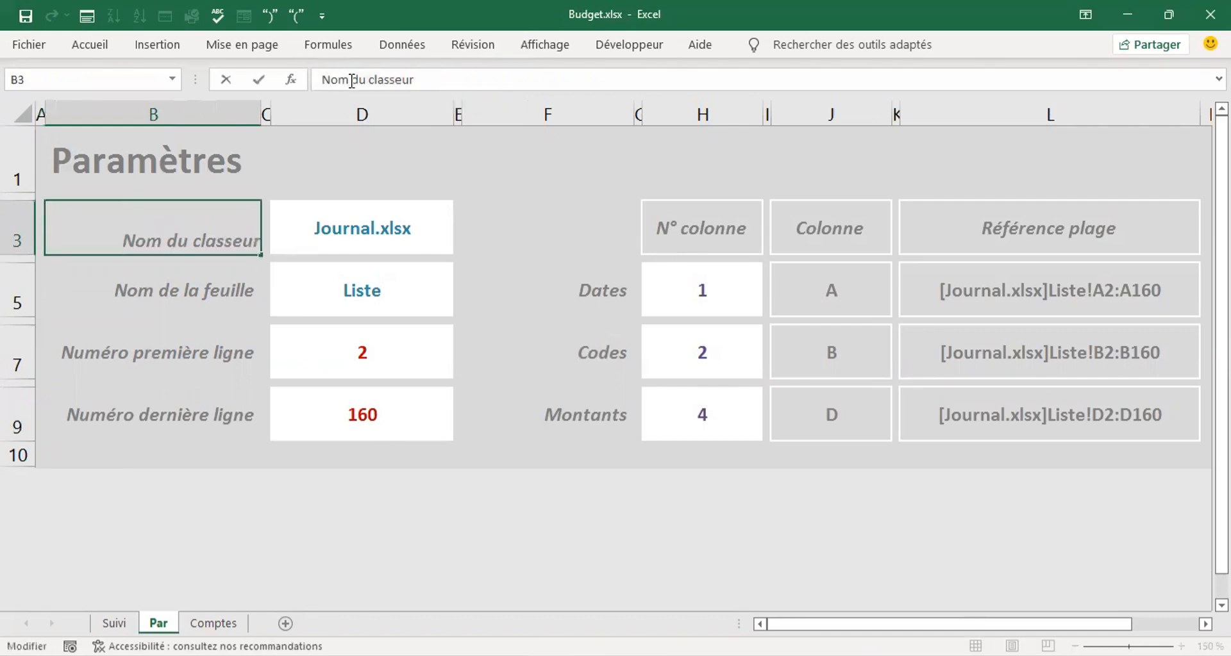
shift+click(325, 79)
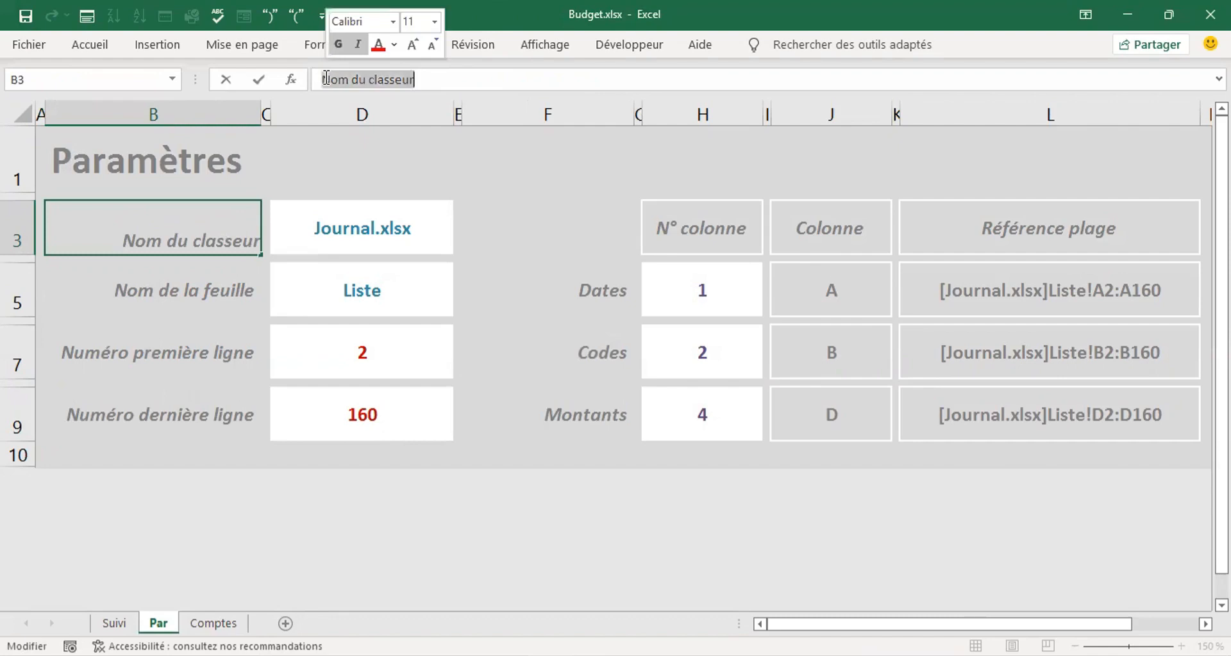
click(325, 77)
click(407, 493)
key(Return)
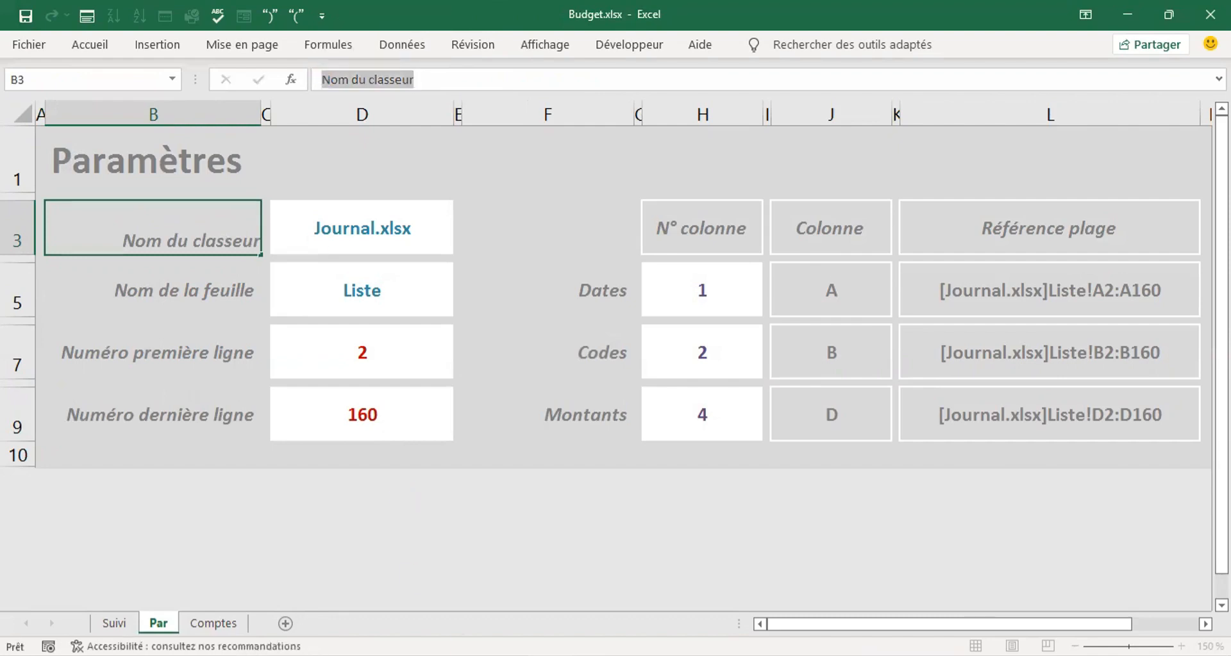
- Return to BUDGETS.xlsx and paste the text "Nom du classeur" into cell B3 of the Par sheet
mouse_move(585, 646)
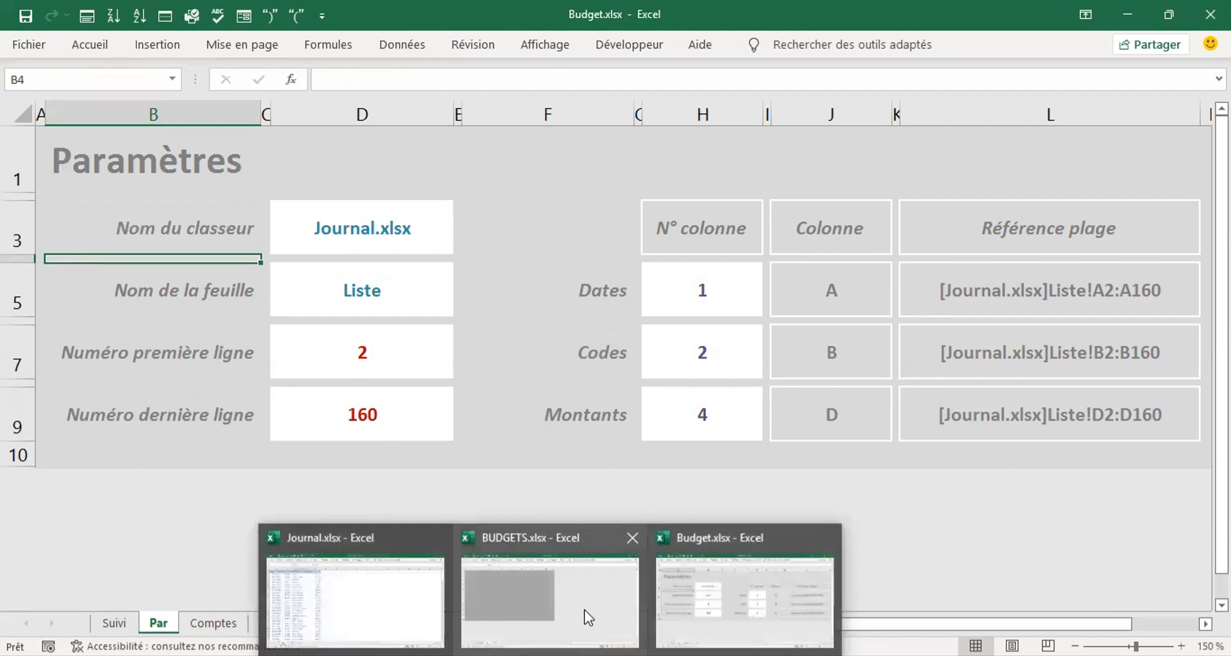
click(562, 604)
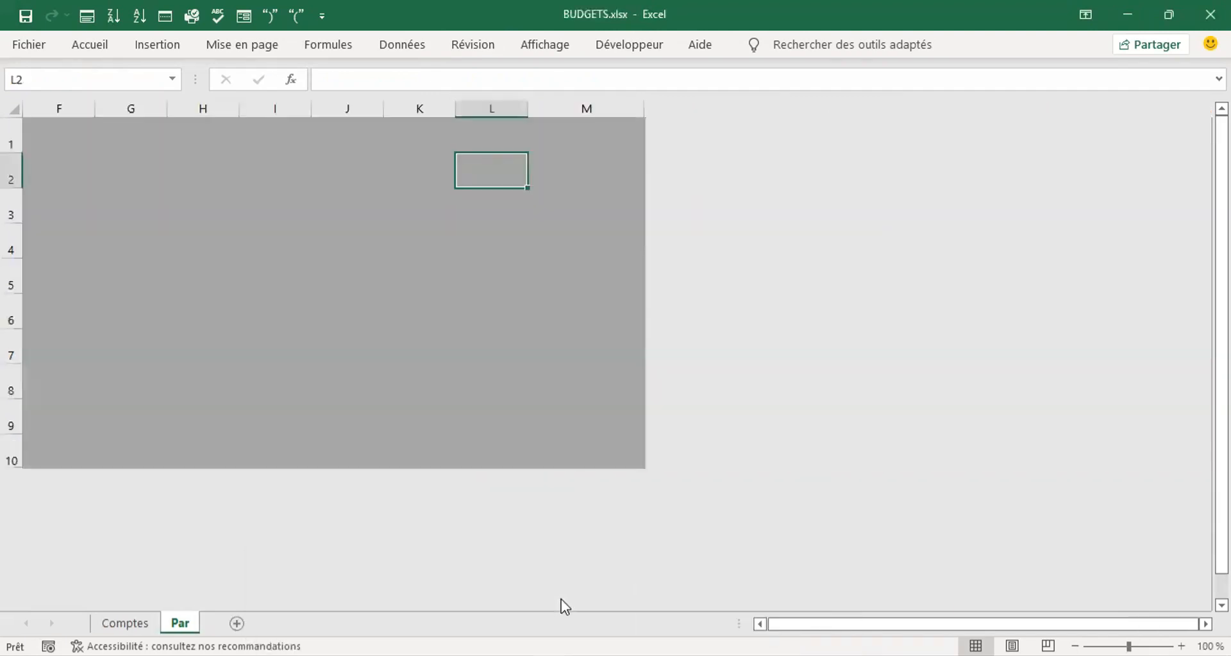
click(97, 203)
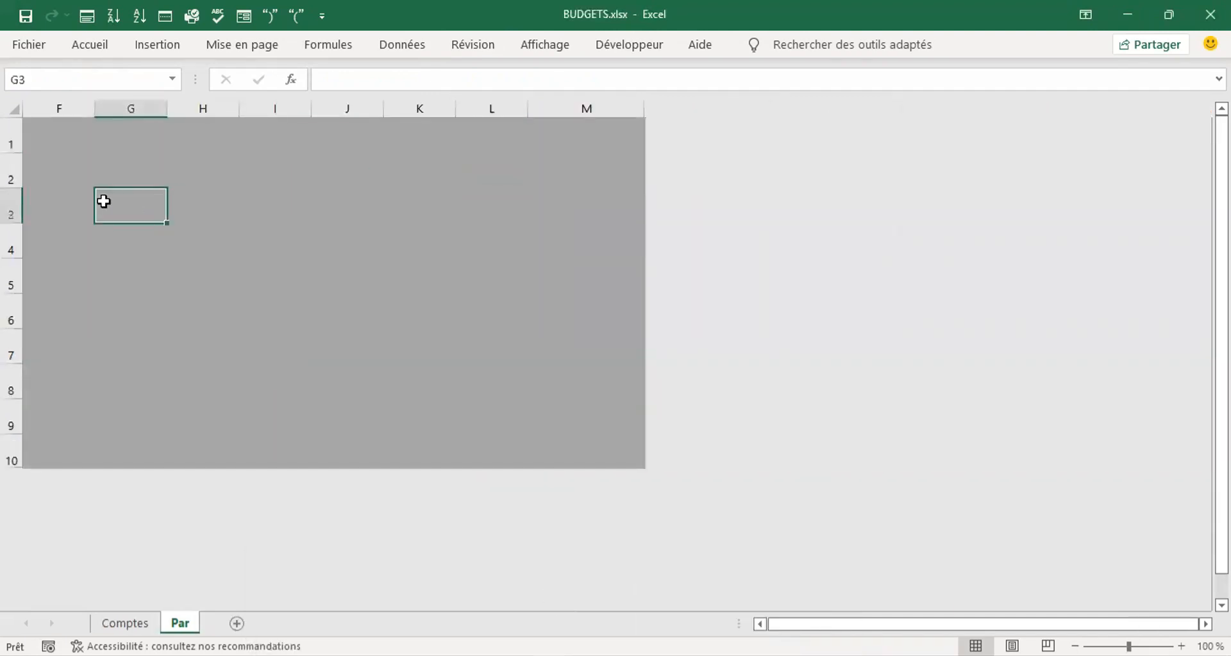
key(Home)
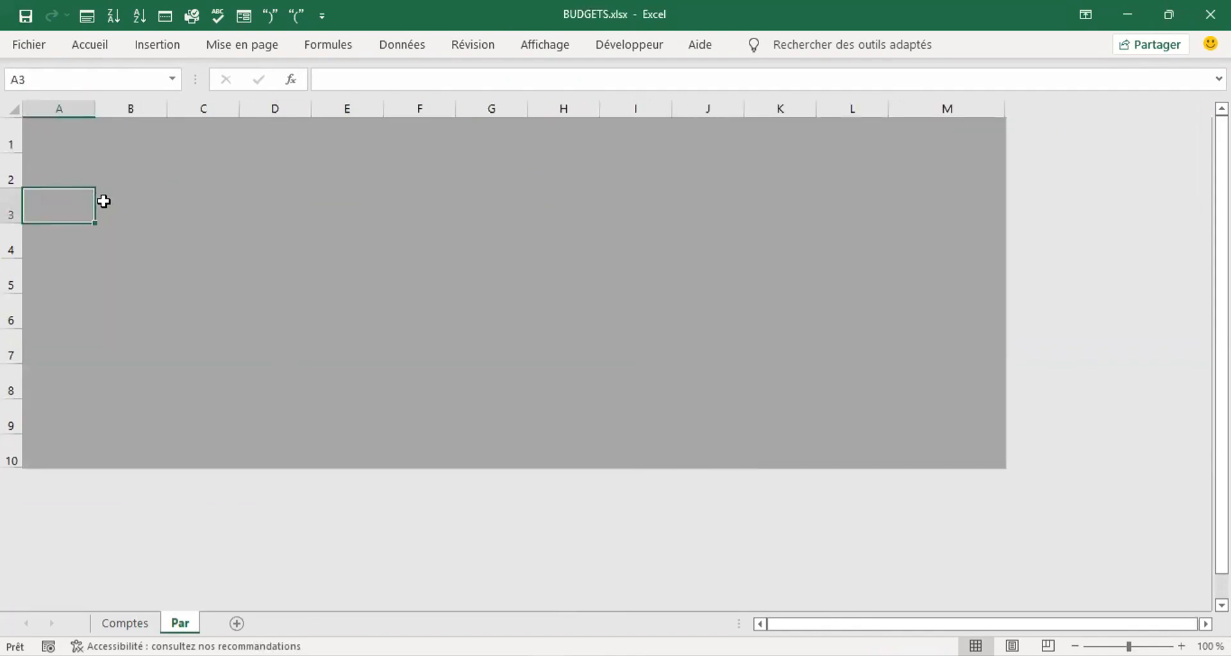
click(174, 202)
click(145, 207)
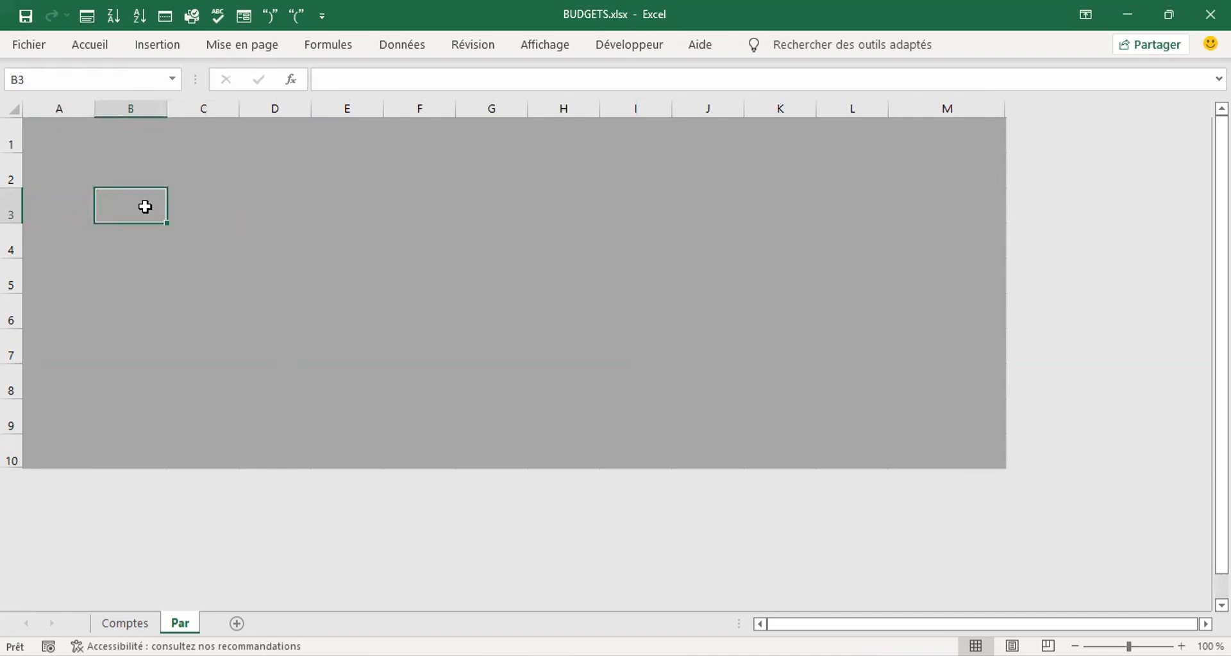
key(ctrl+v)
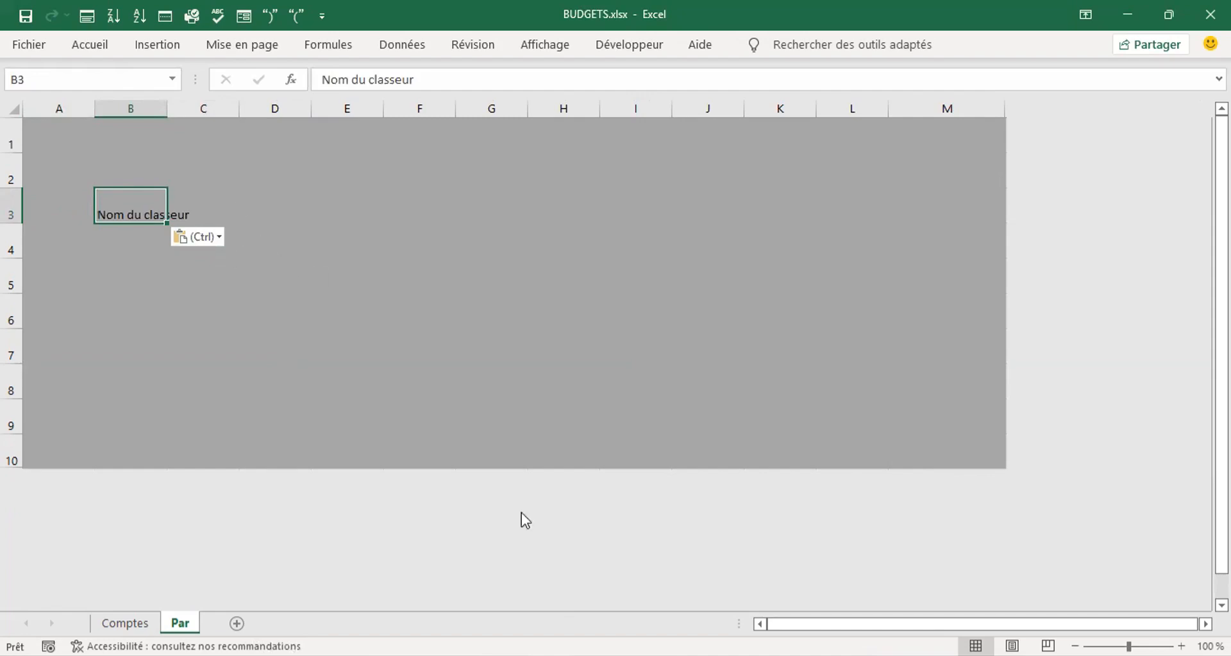
- Switch to Budget.xlsx and copy the labels in B5:B9, from "Nom de la feuille" to "Numéro dernière ligne"
mouse_move(618, 595)
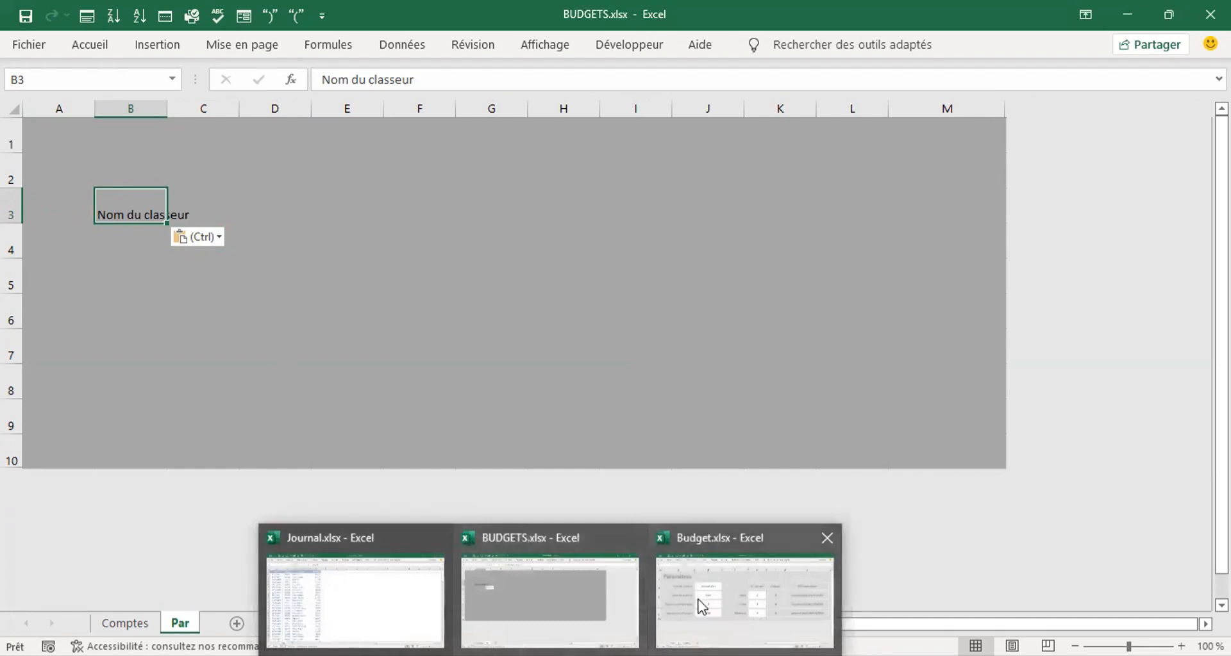
click(740, 601)
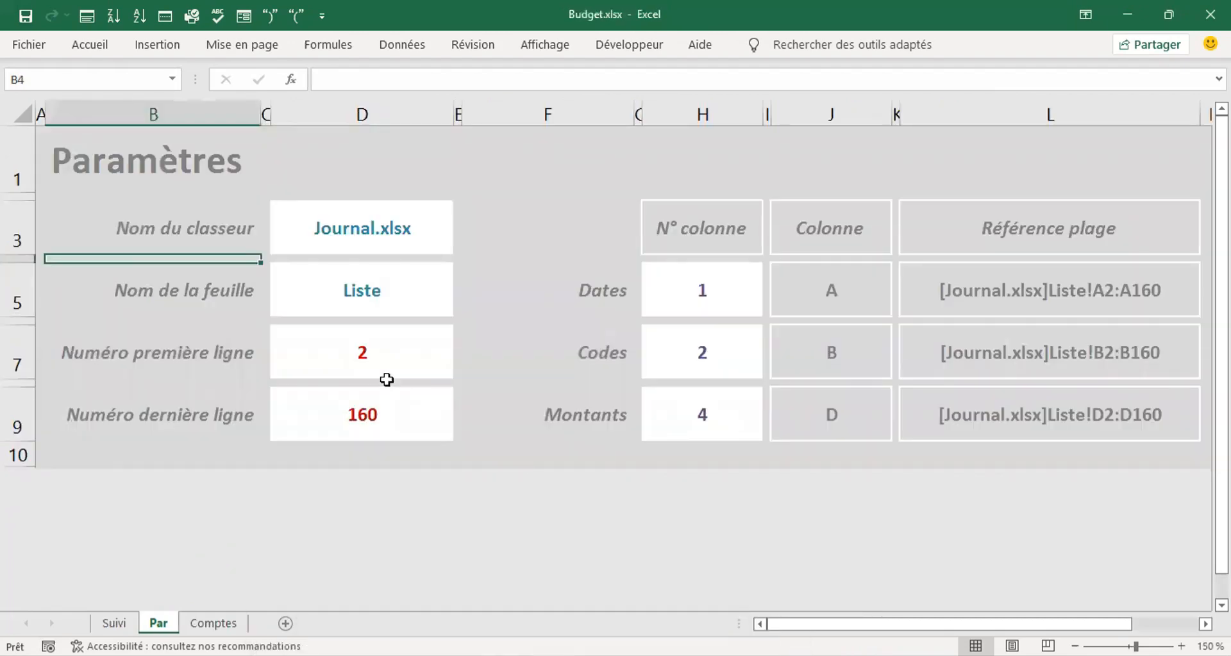
click(170, 286)
drag(169, 287, 161, 397)
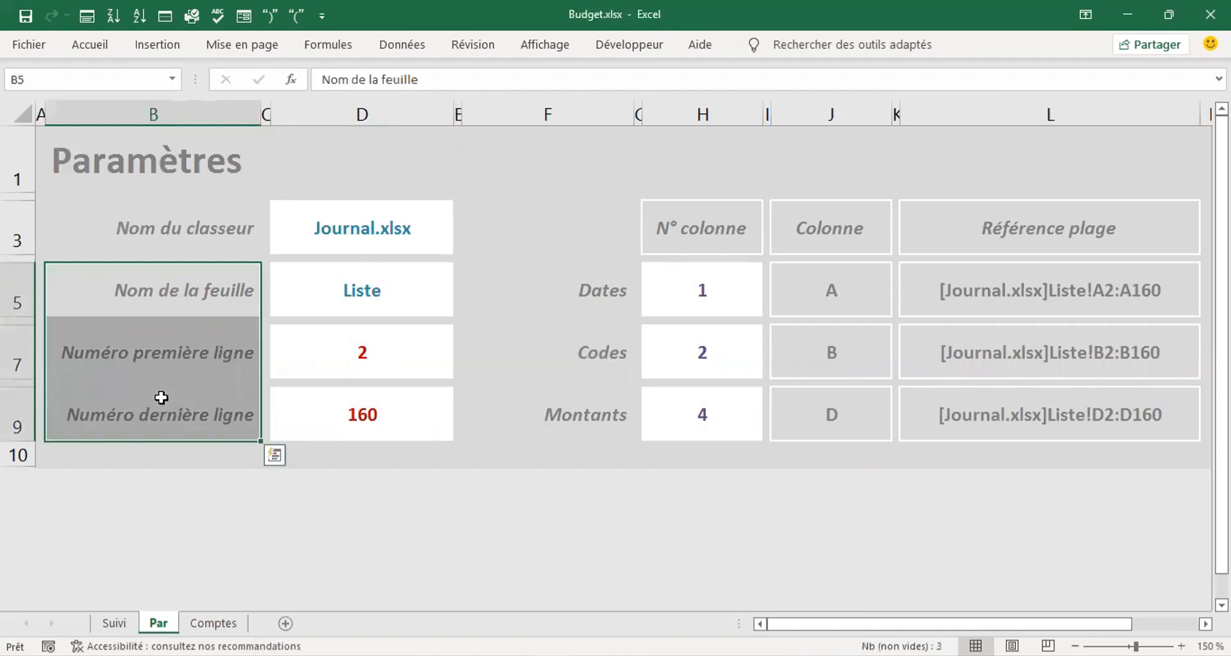
key(ctrl+c)
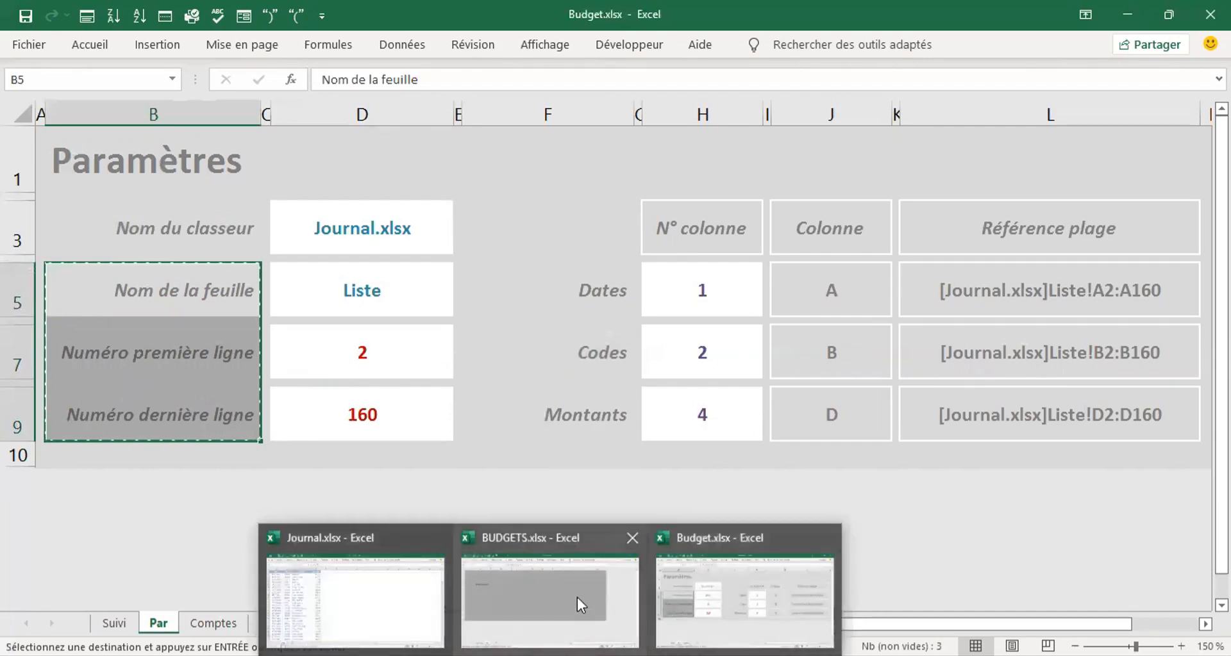
- Return to BUDGETS.xlsx and paste the copied labels into B5:B9 of the Par sheet as values only, without source formatting
click(577, 598)
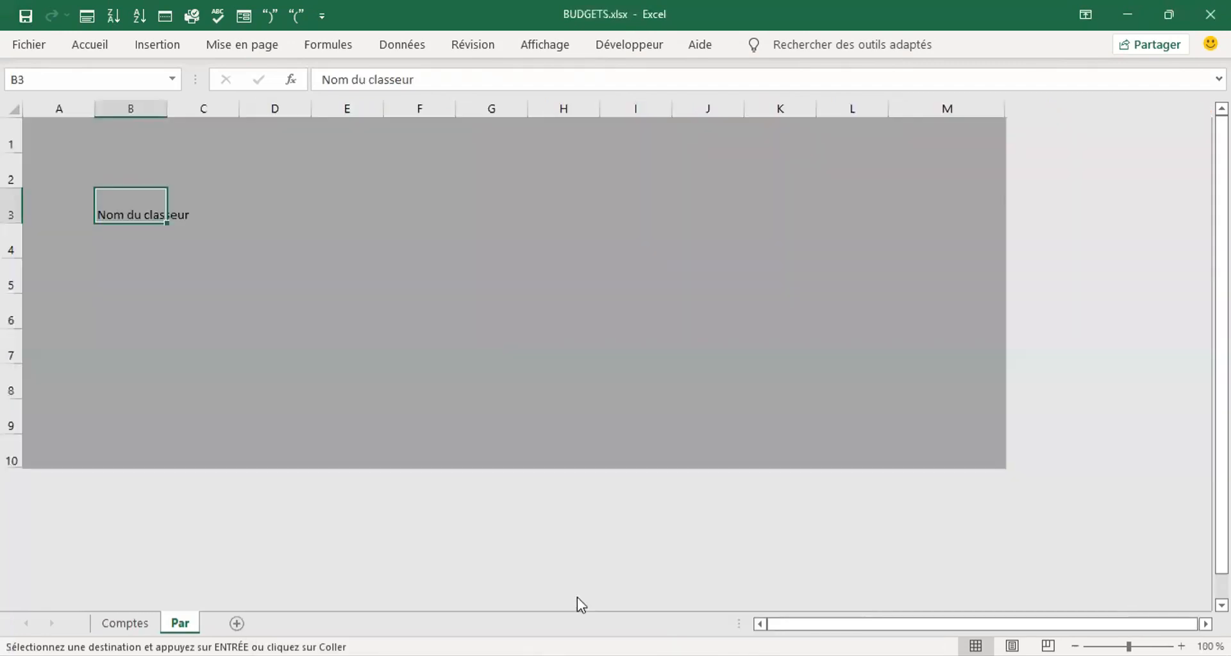
click(114, 244)
click(118, 274)
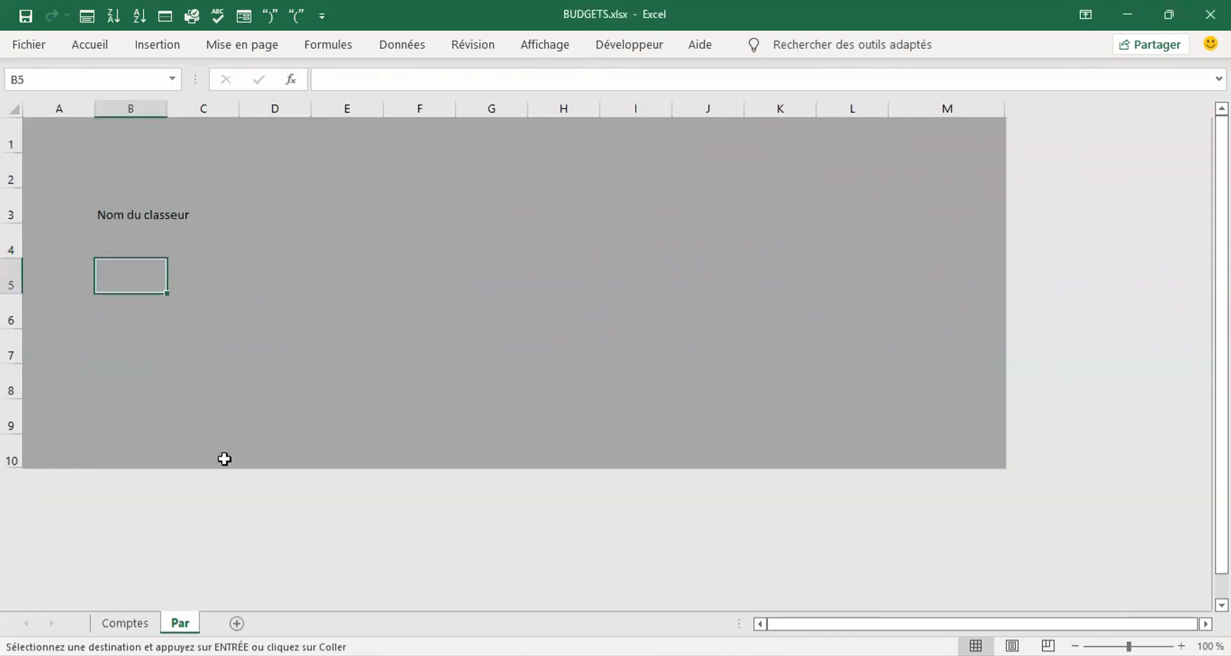
key(ctrl+v)
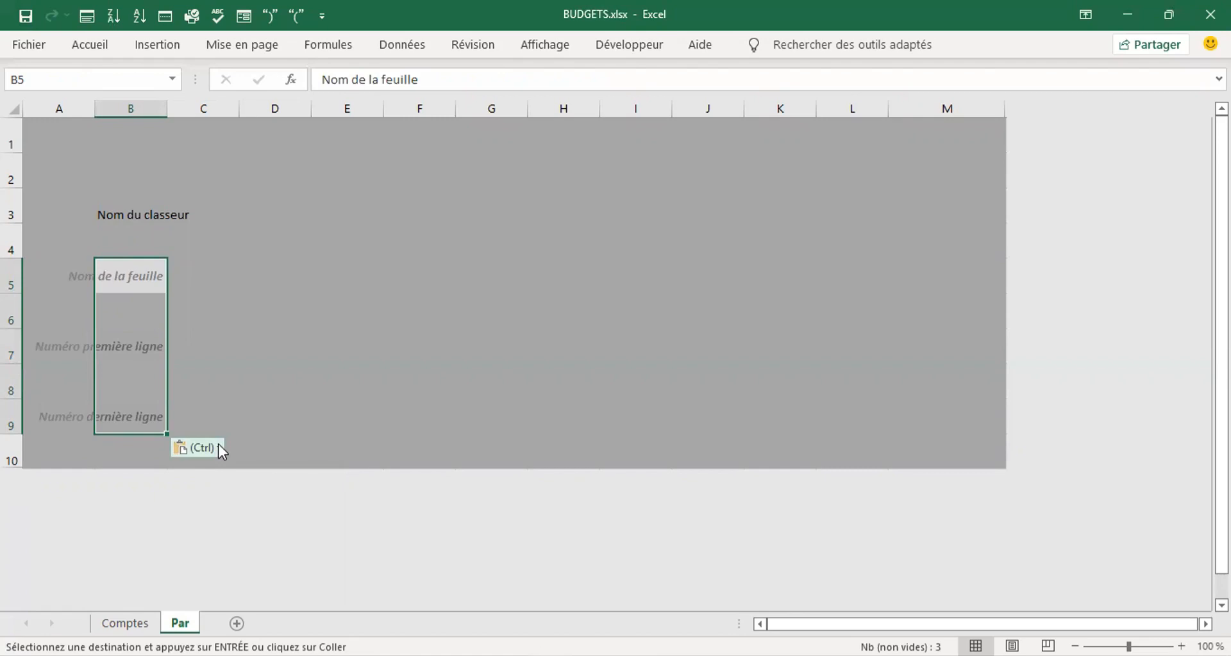
key(ctrl)
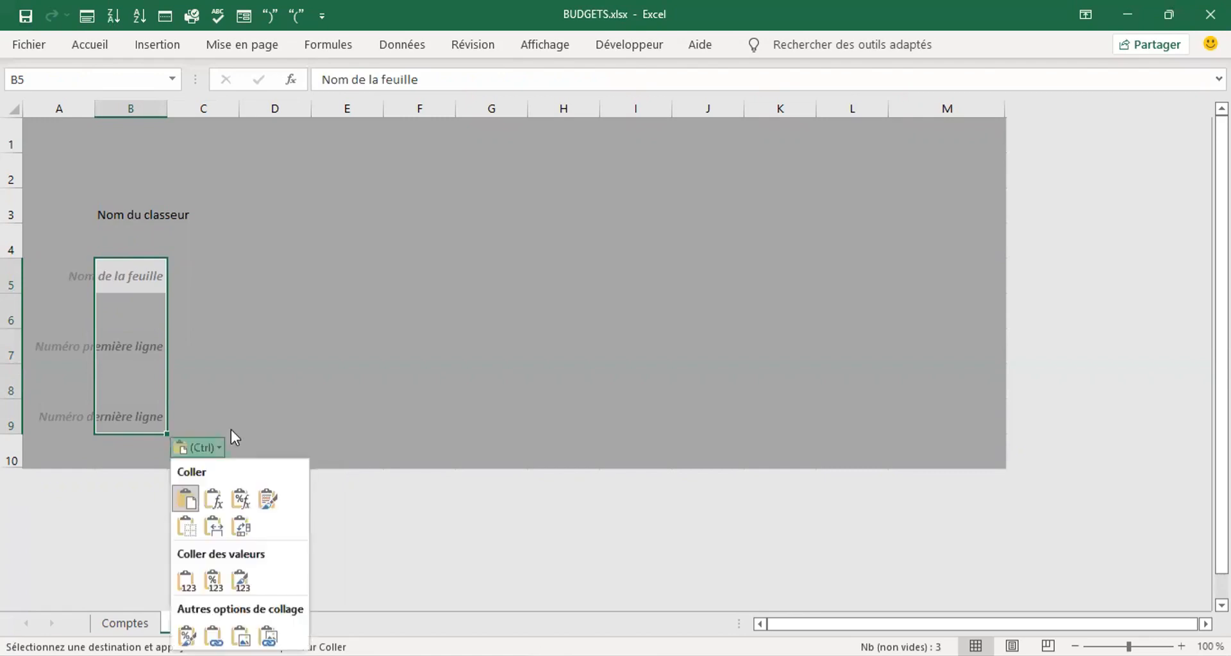
click(186, 585)
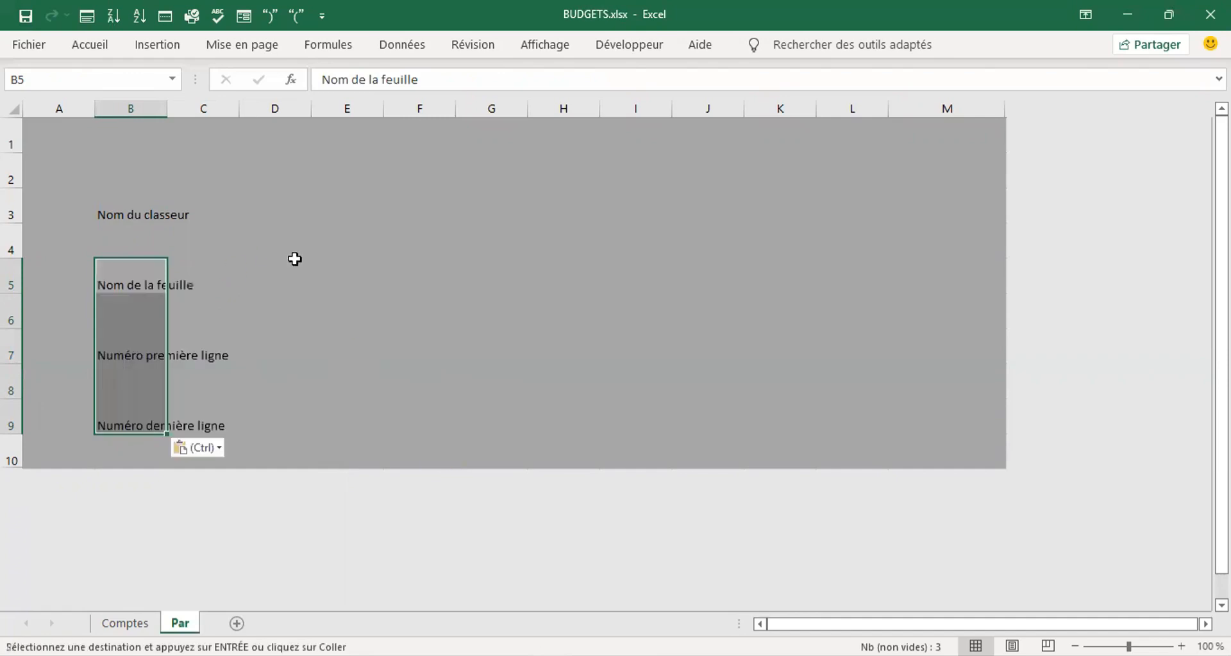
click(153, 221)
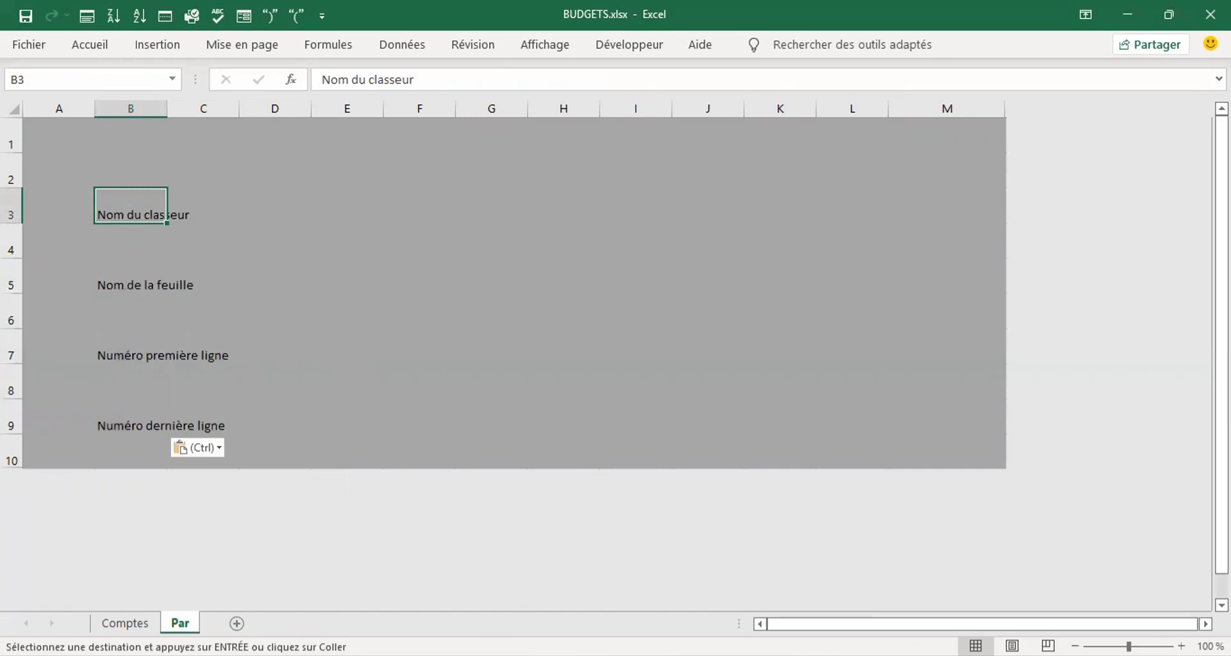
- Switch to Budget.xlsx, cancel its pending copy of B5:B9, and return to the Par sheet of BUDGETS.xlsx
click(676, 619)
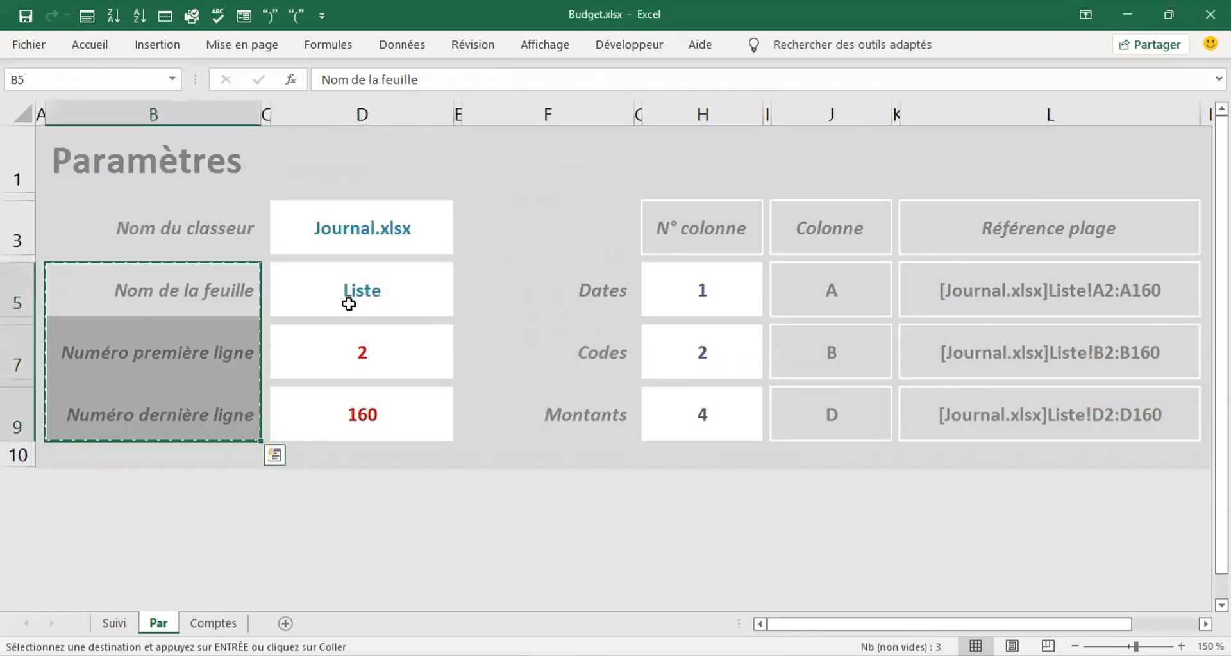
key(Escape)
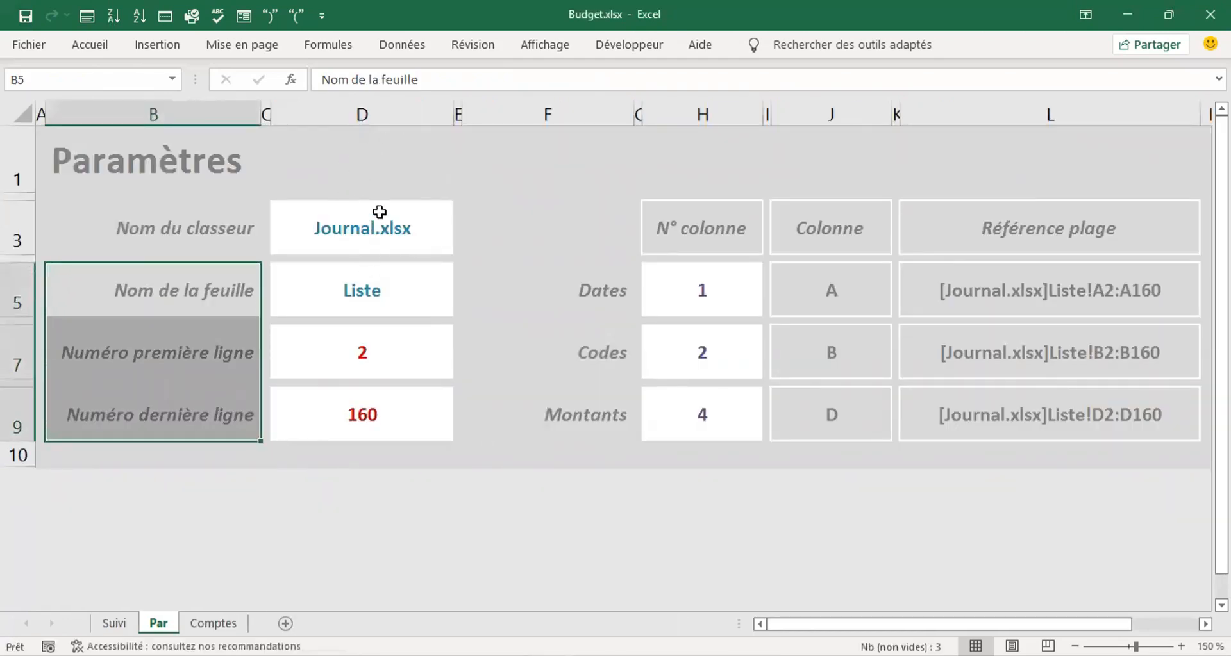
mouse_move(550, 654)
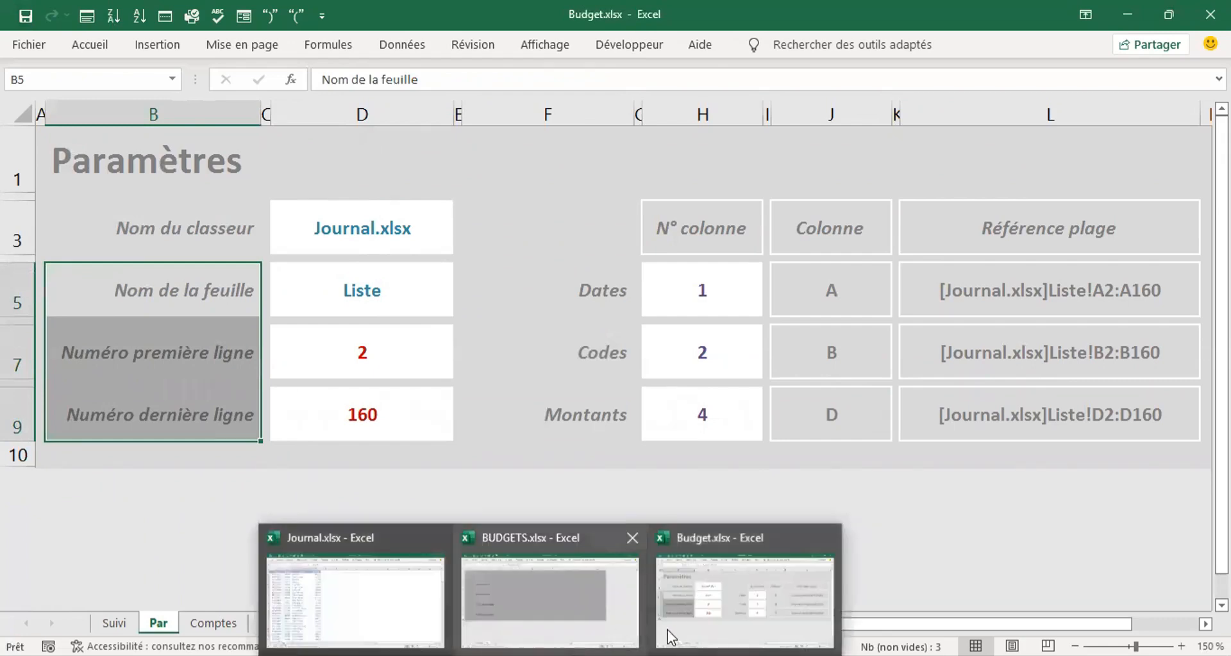
click(581, 606)
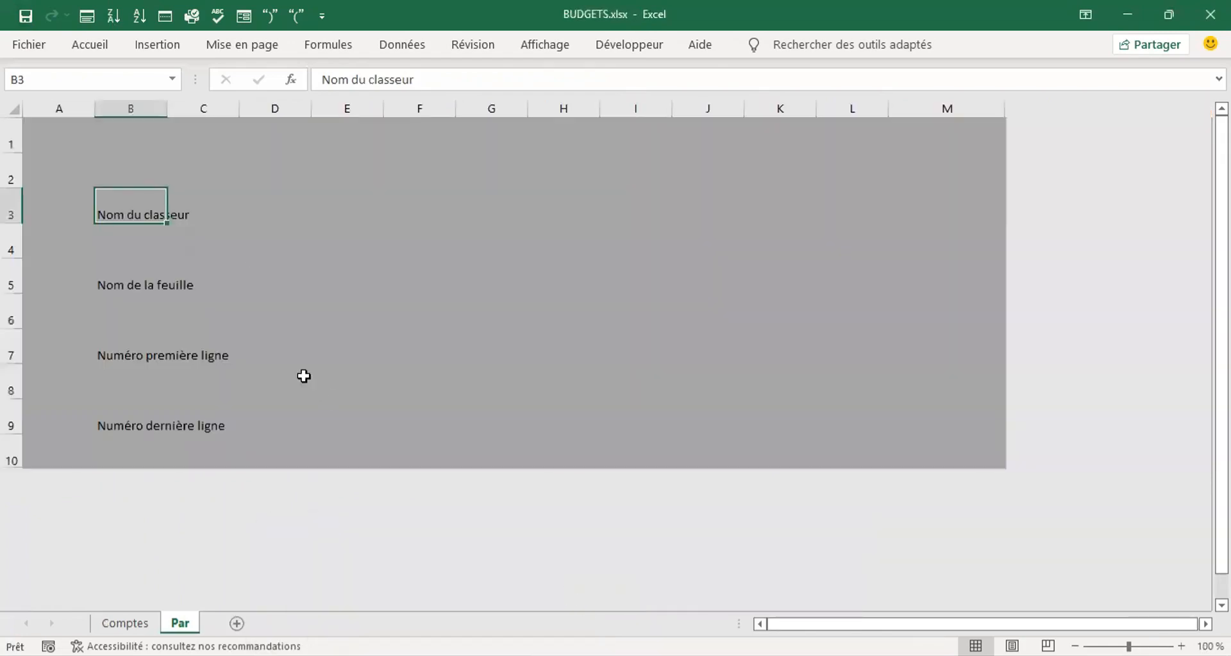
- Fill the input cells D3, D5, D7 and D9 beside the four labels with white
click(264, 225)
click(271, 204)
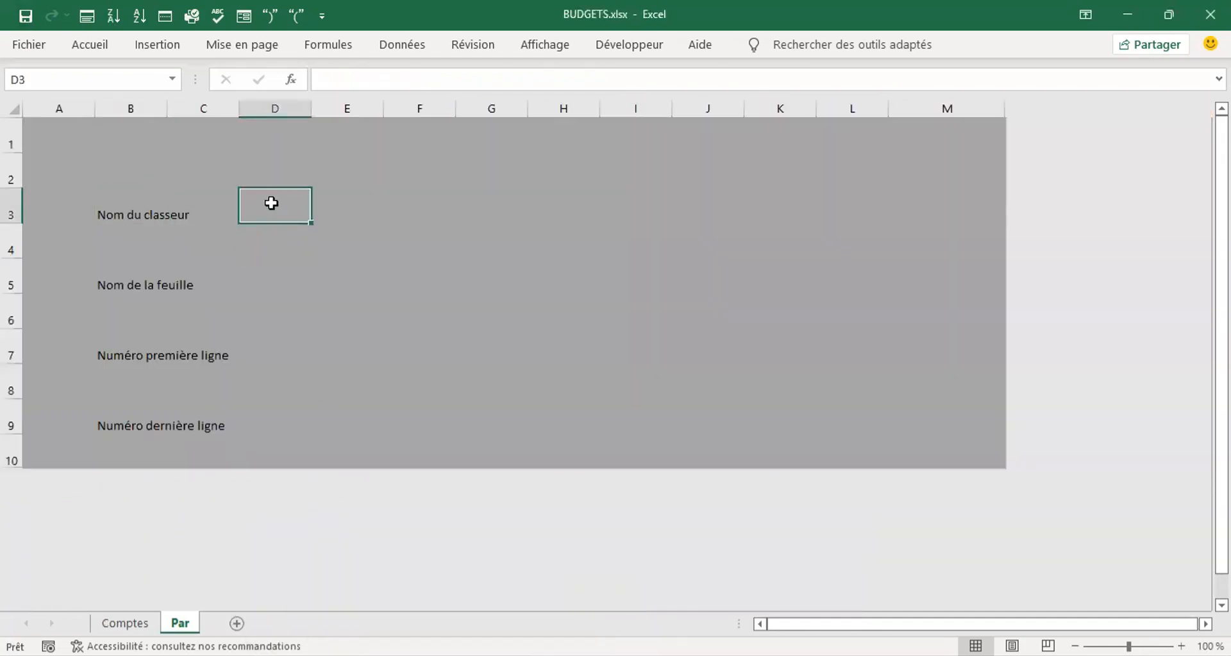
click(276, 278)
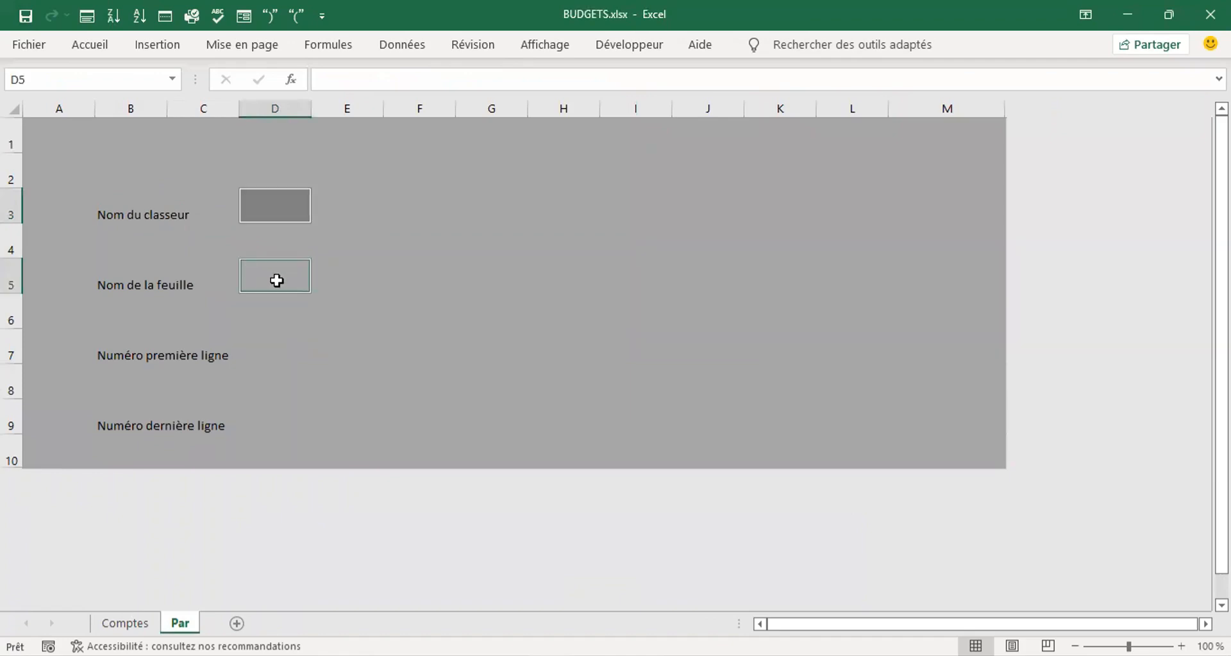
click(271, 369)
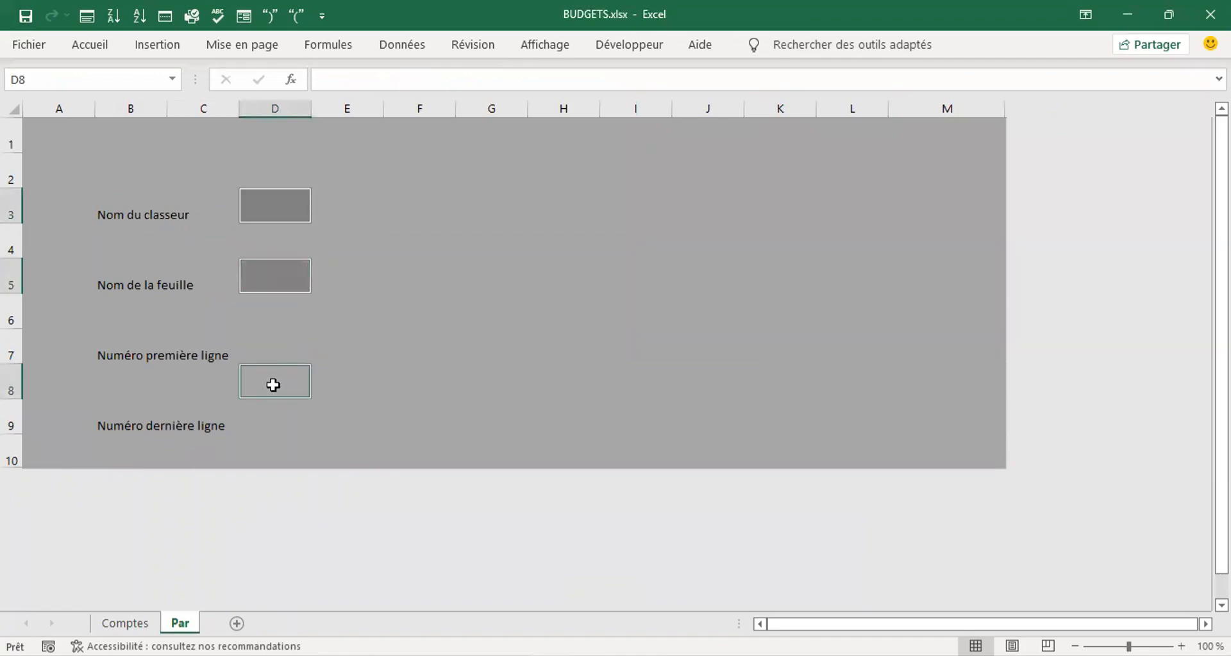
click(259, 350)
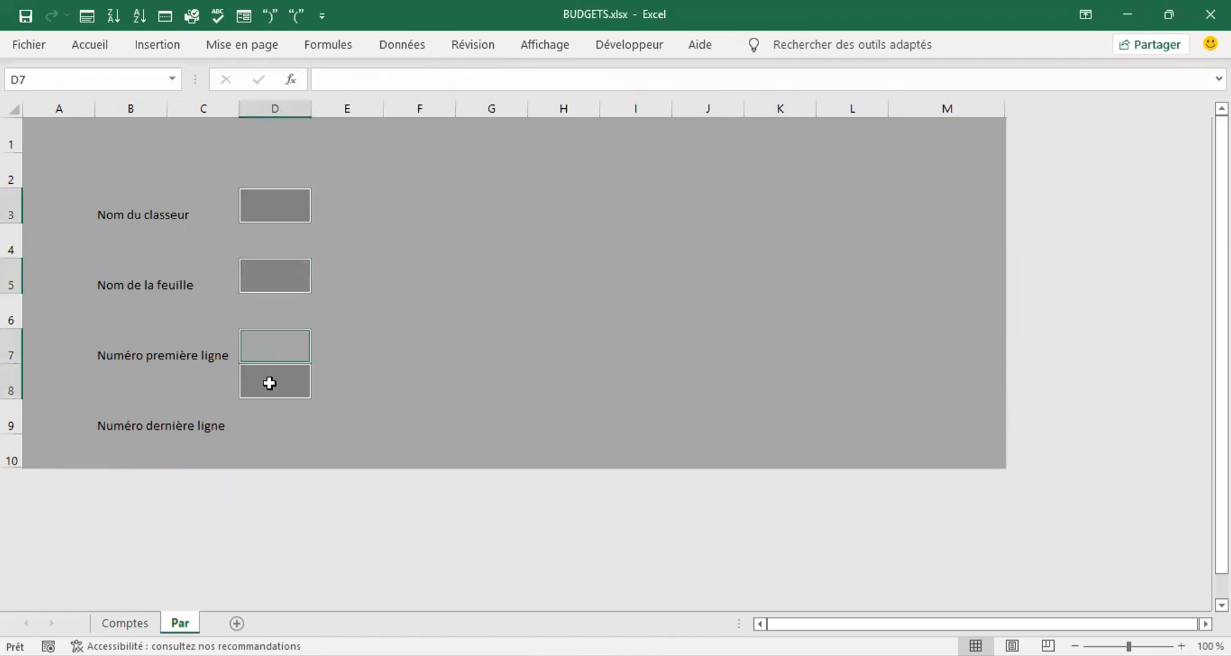
click(273, 427)
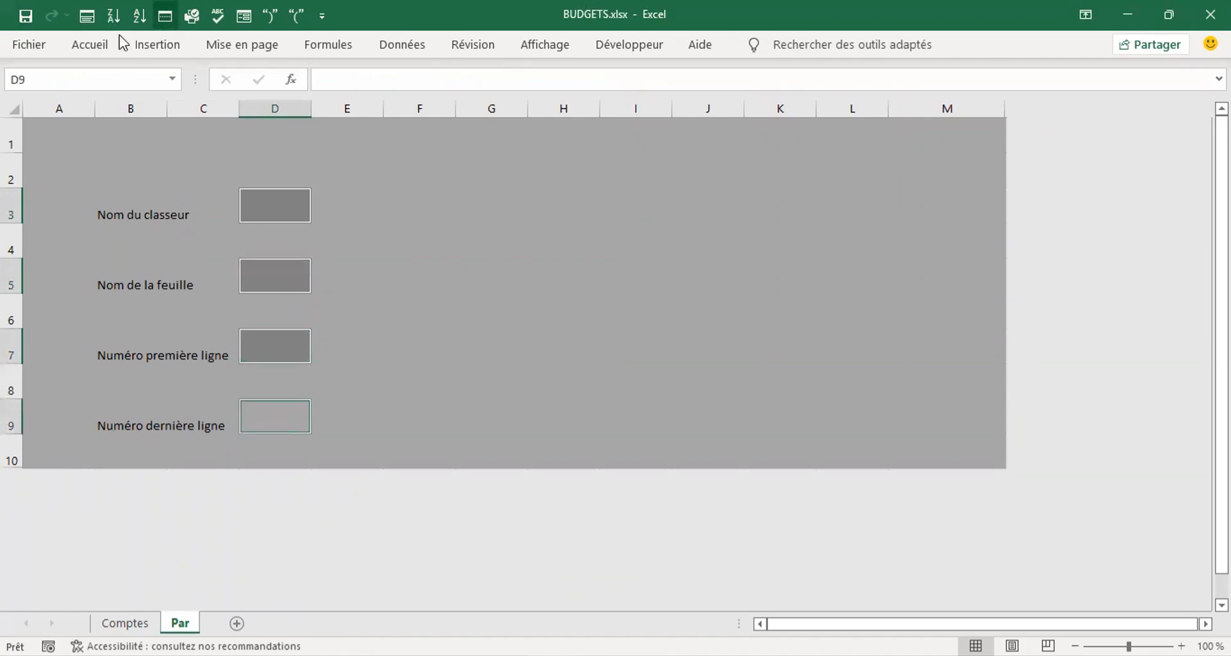
click(85, 49)
click(84, 49)
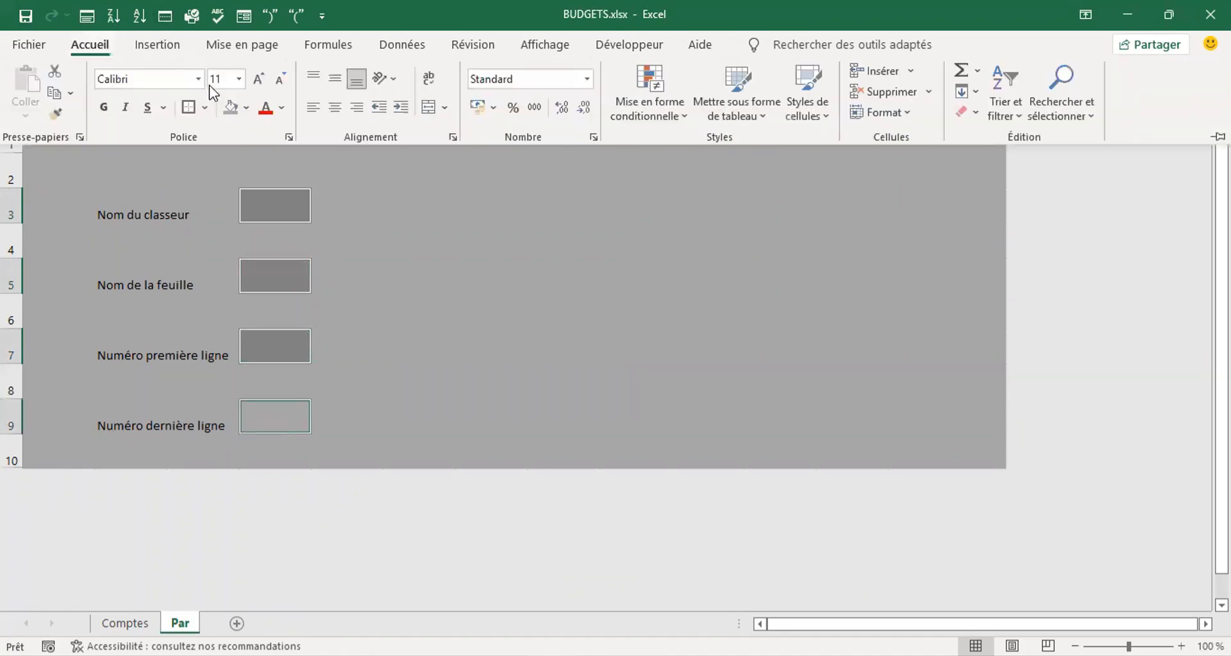
click(246, 107)
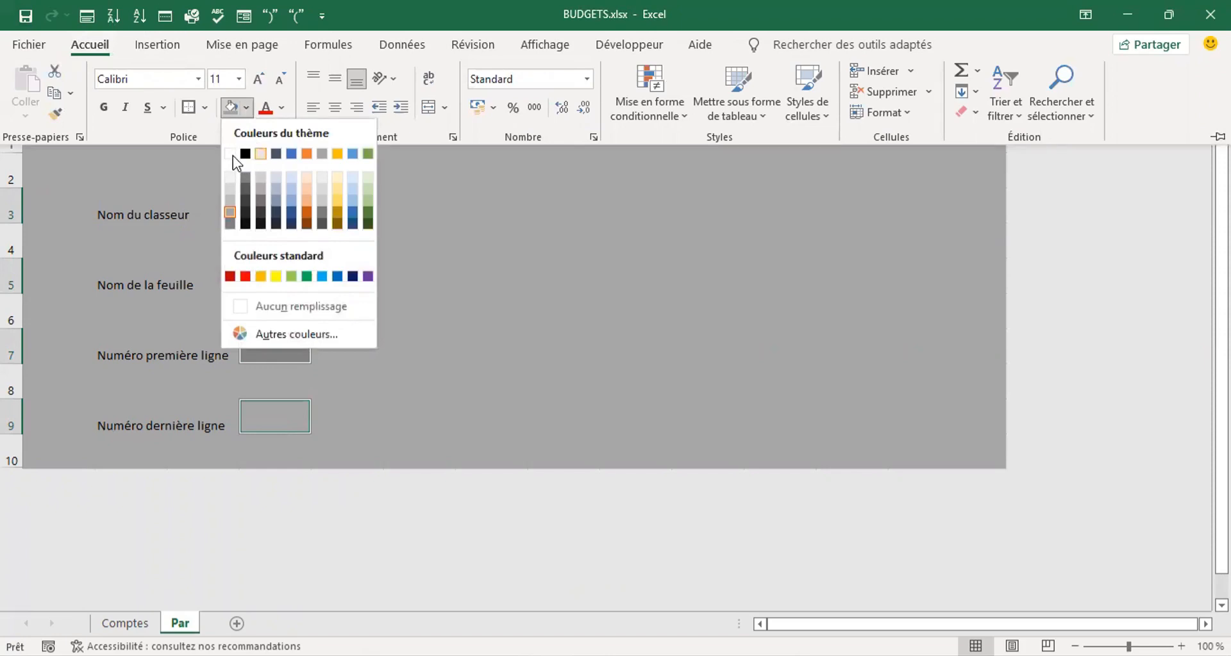
click(232, 156)
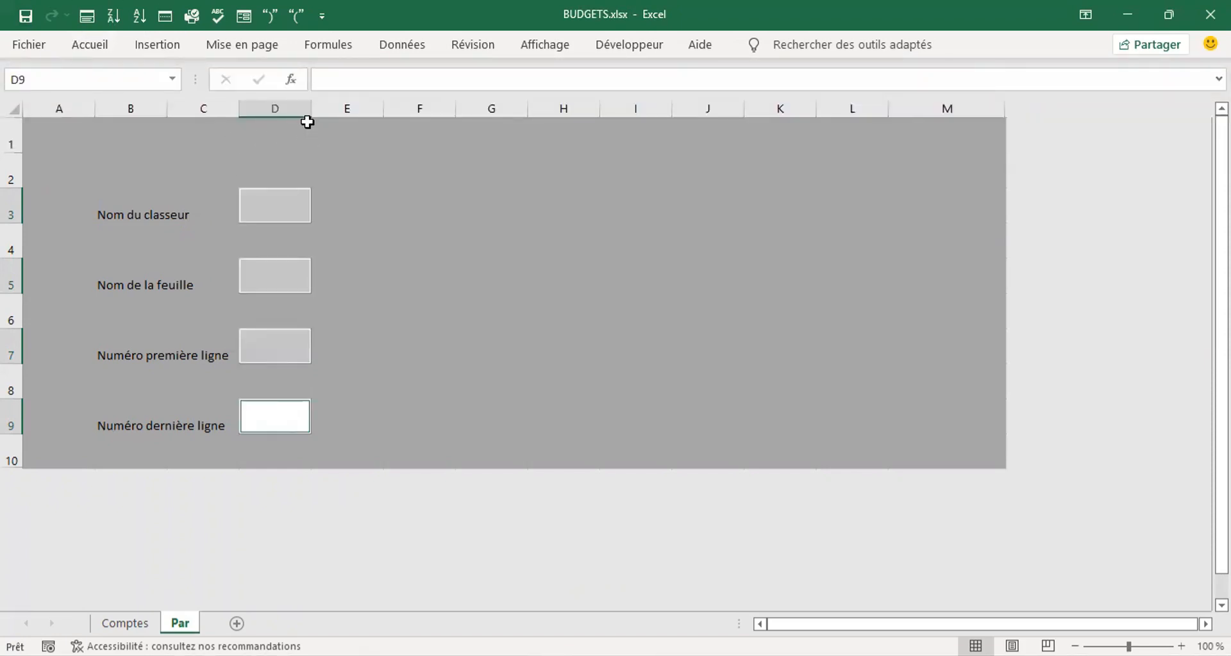
- Widen columns D and B and narrow columns C and A so the labels and input cells fit
drag(307, 111, 411, 131)
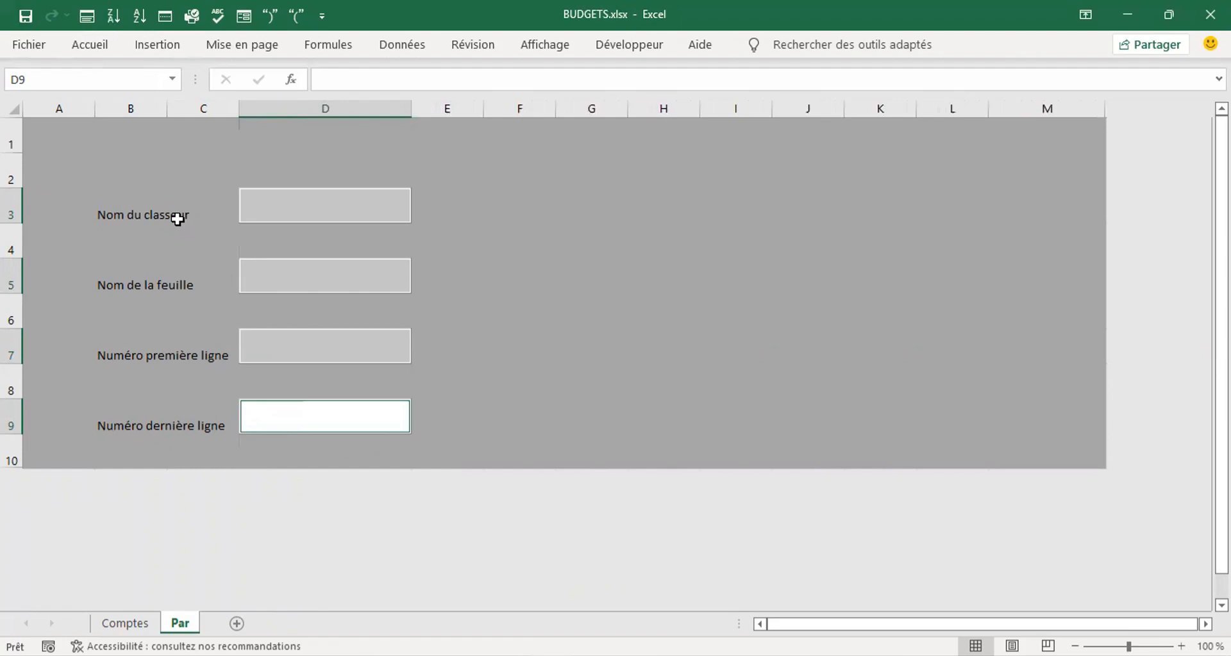
click(178, 219)
click(132, 212)
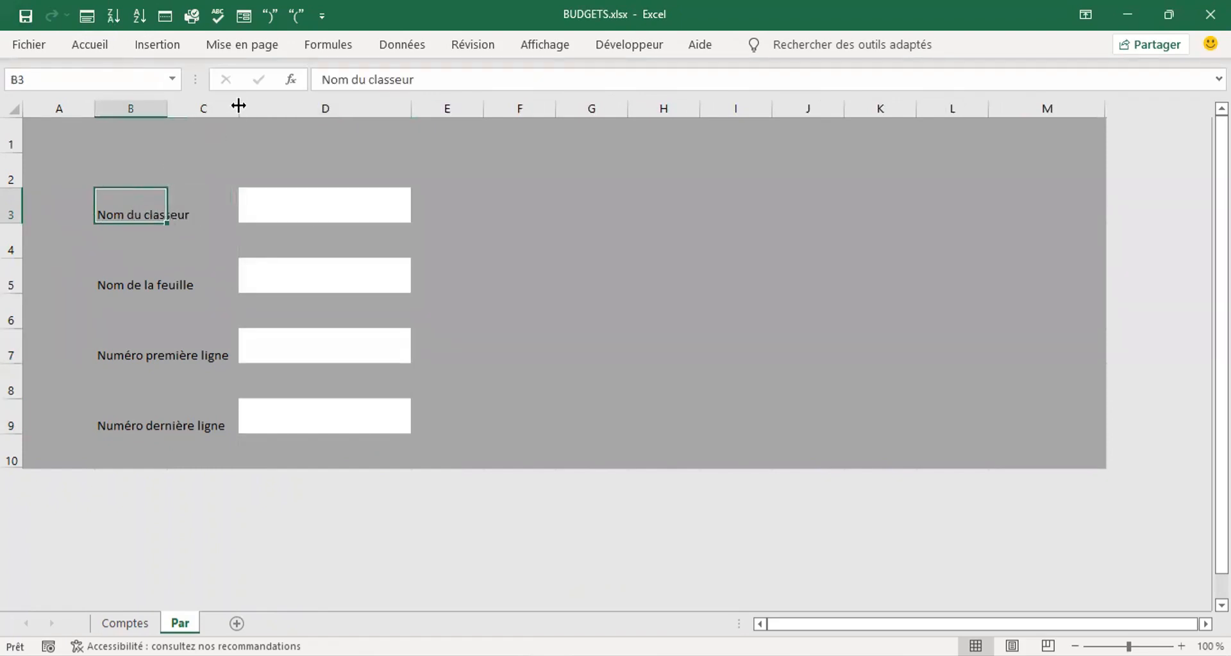
drag(238, 106, 197, 112)
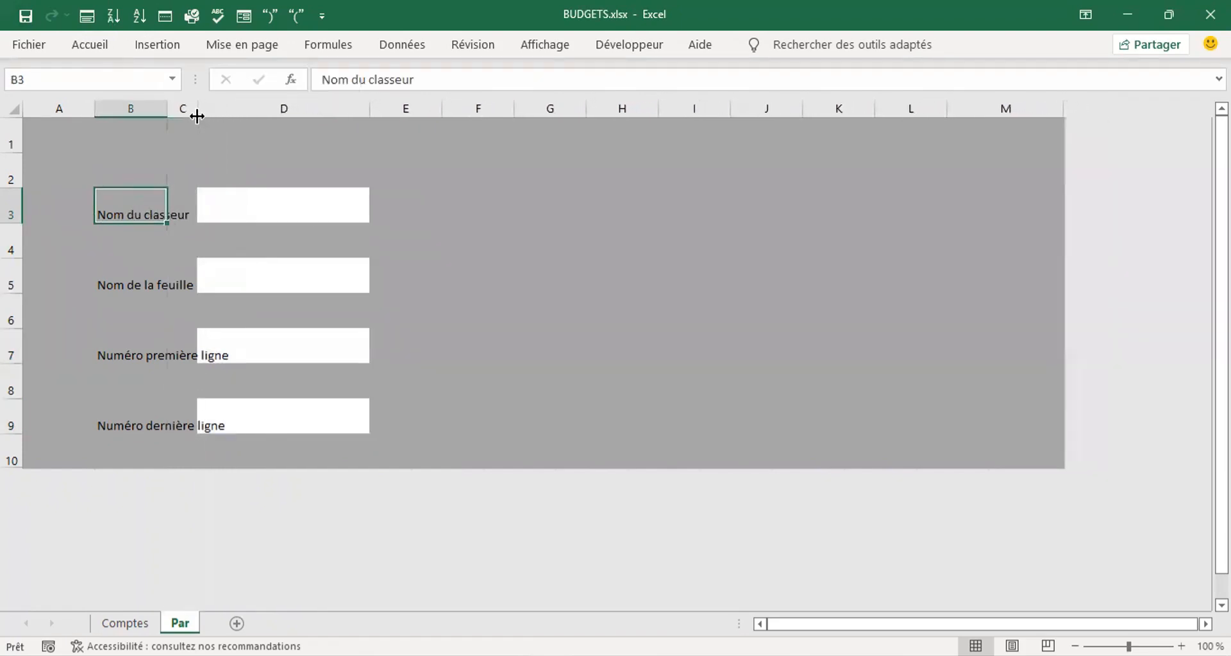
drag(95, 110, 185, 110)
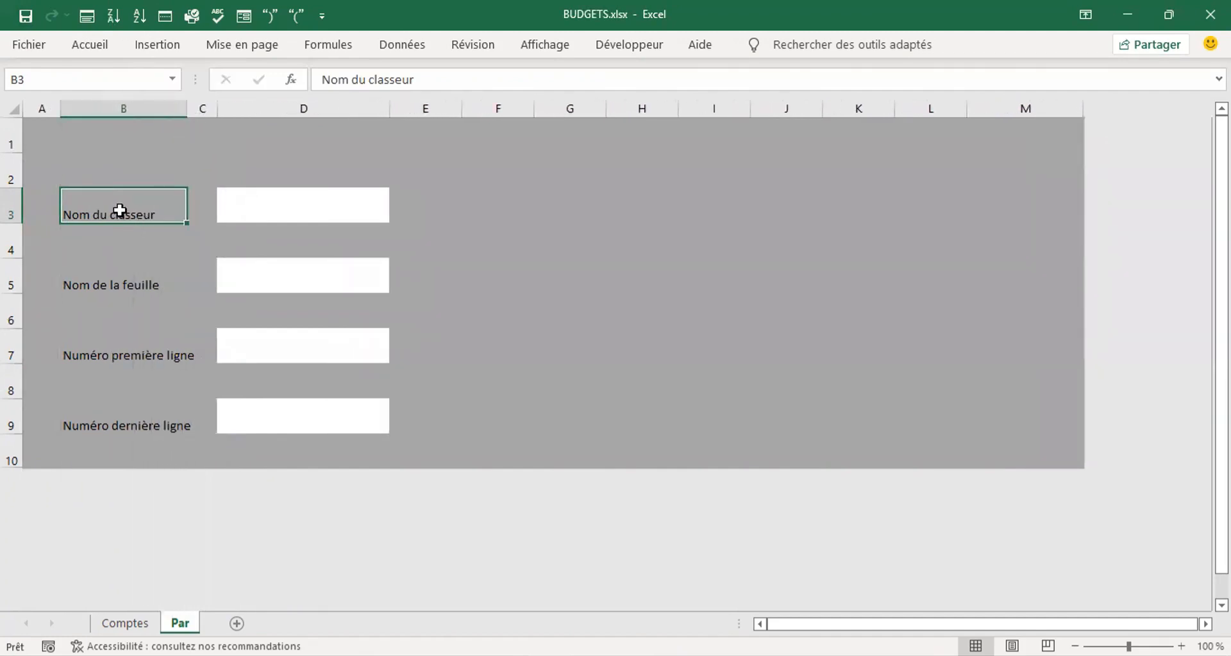
- Format the labels in B3:B9 as italic and vertically centred, and enlarge their font by two sizes
drag(120, 210, 103, 408)
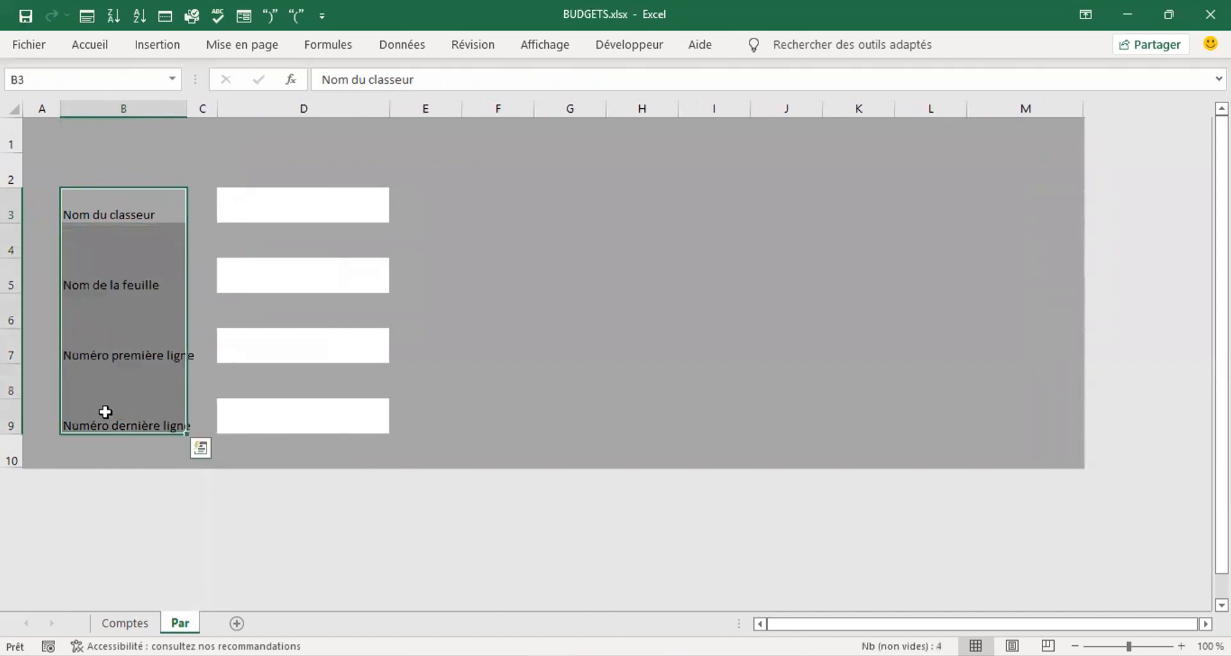
click(88, 47)
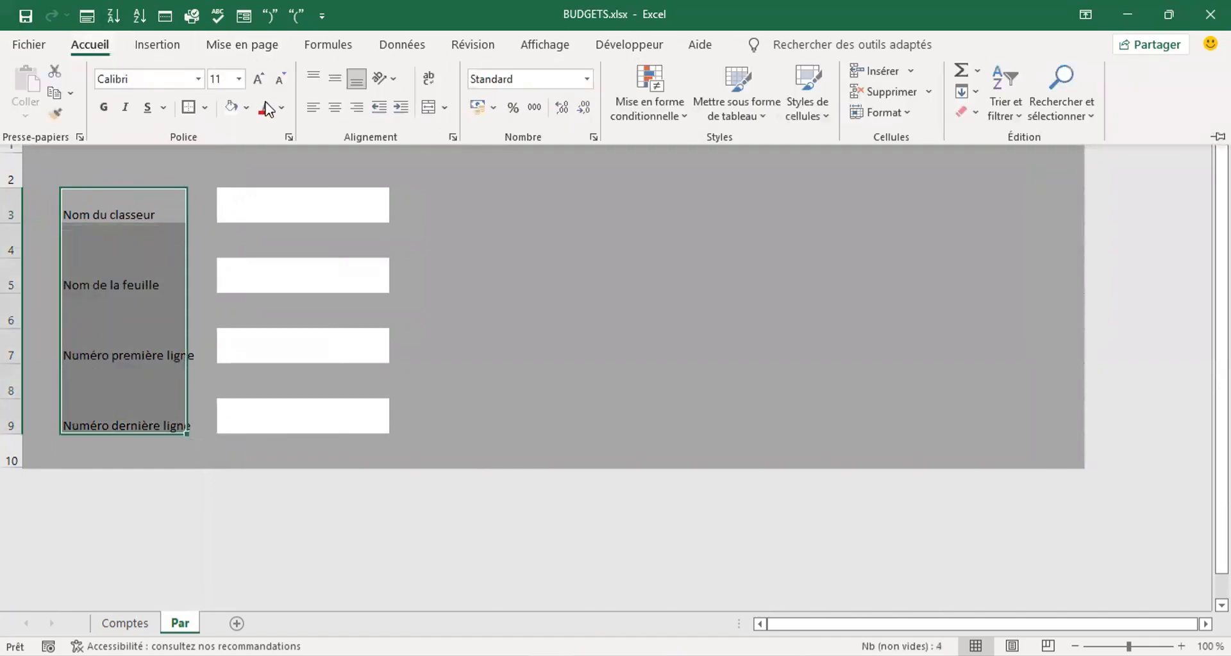
click(335, 78)
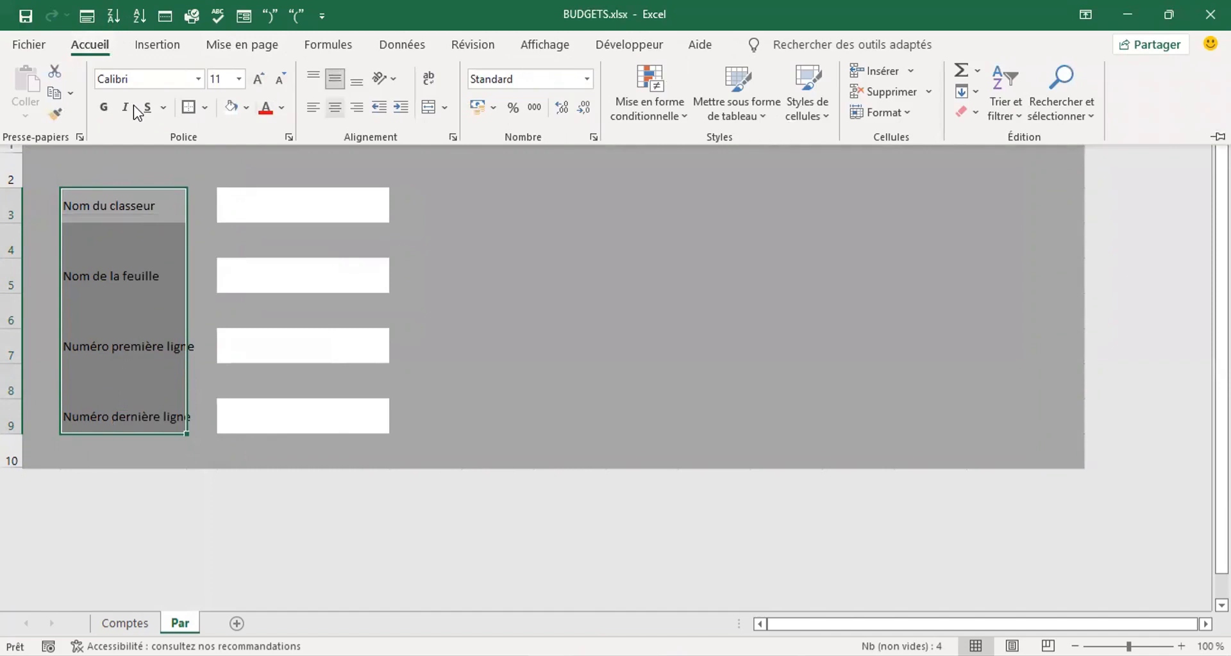
click(126, 108)
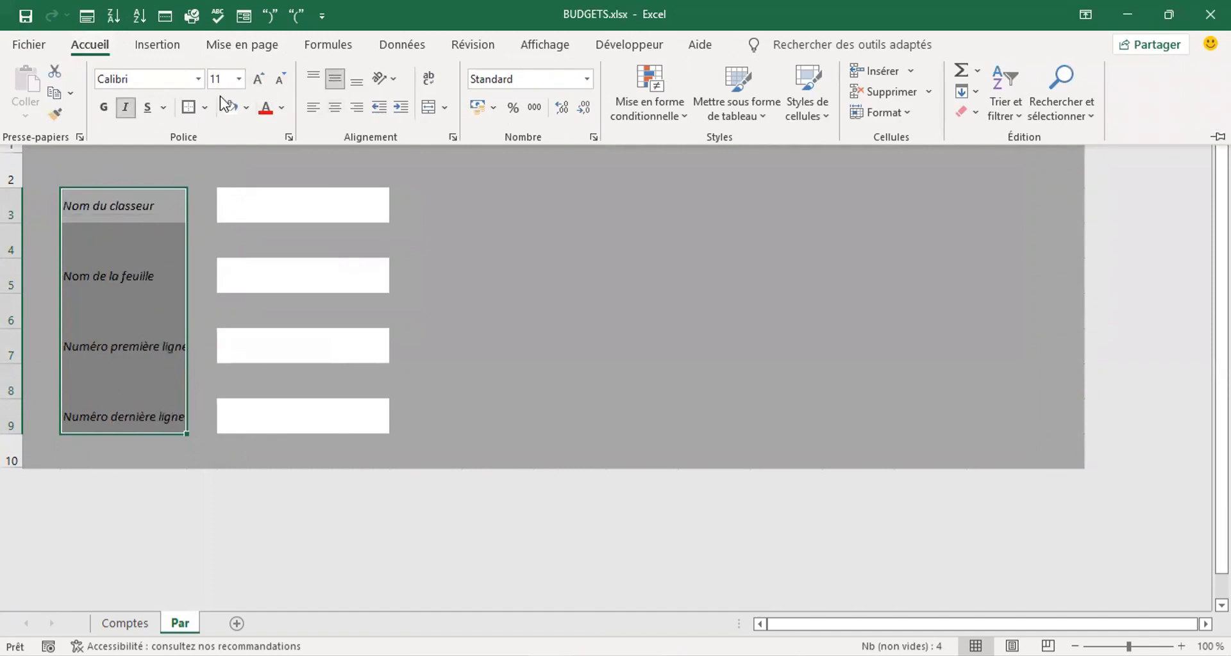
click(259, 80)
click(258, 80)
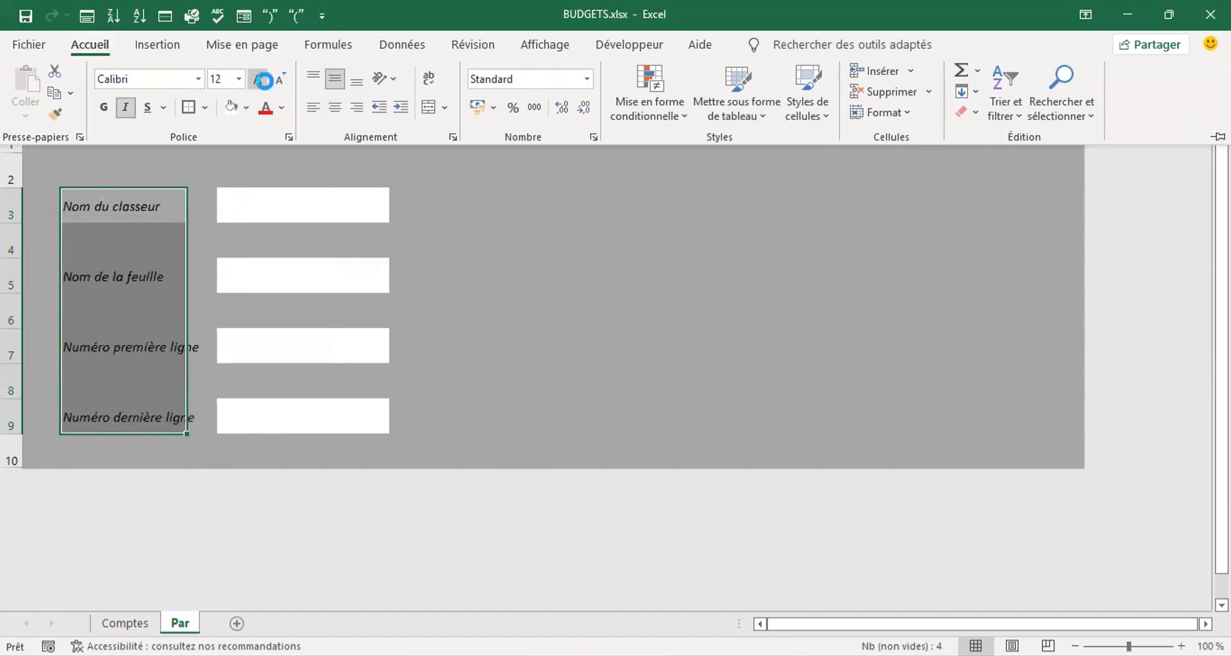
click(251, 202)
click(251, 203)
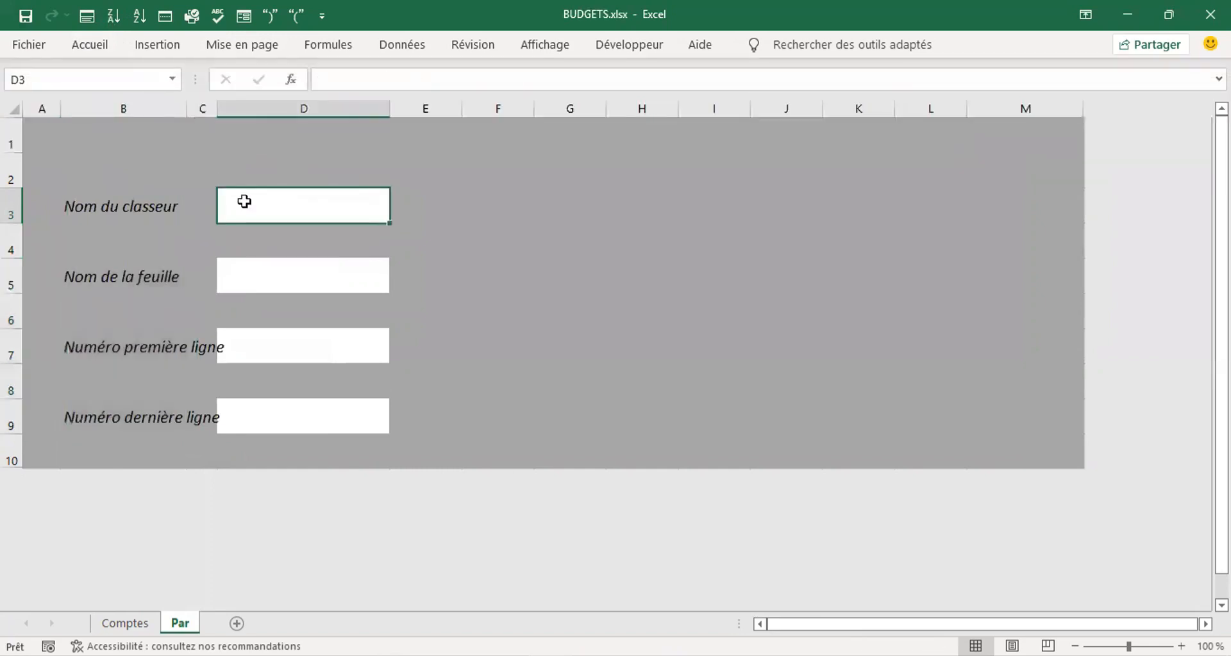
- Widen column B slightly and enter the title "Paramètres" in cell B1
click(67, 144)
drag(188, 109, 202, 110)
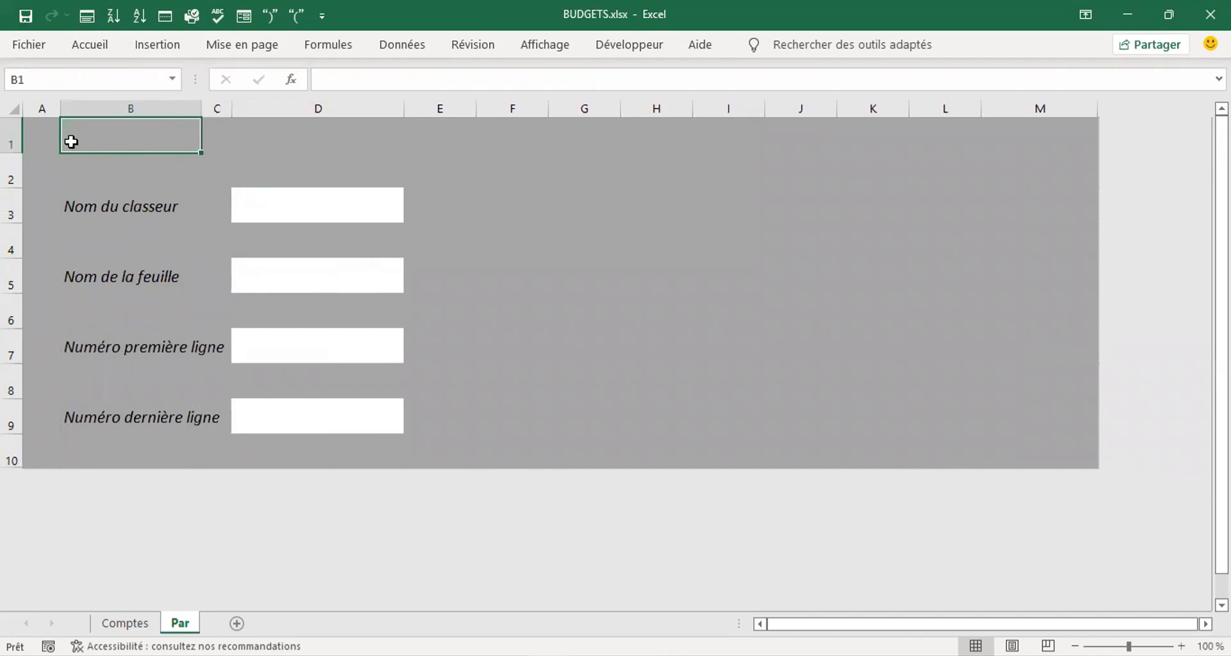
text(P)
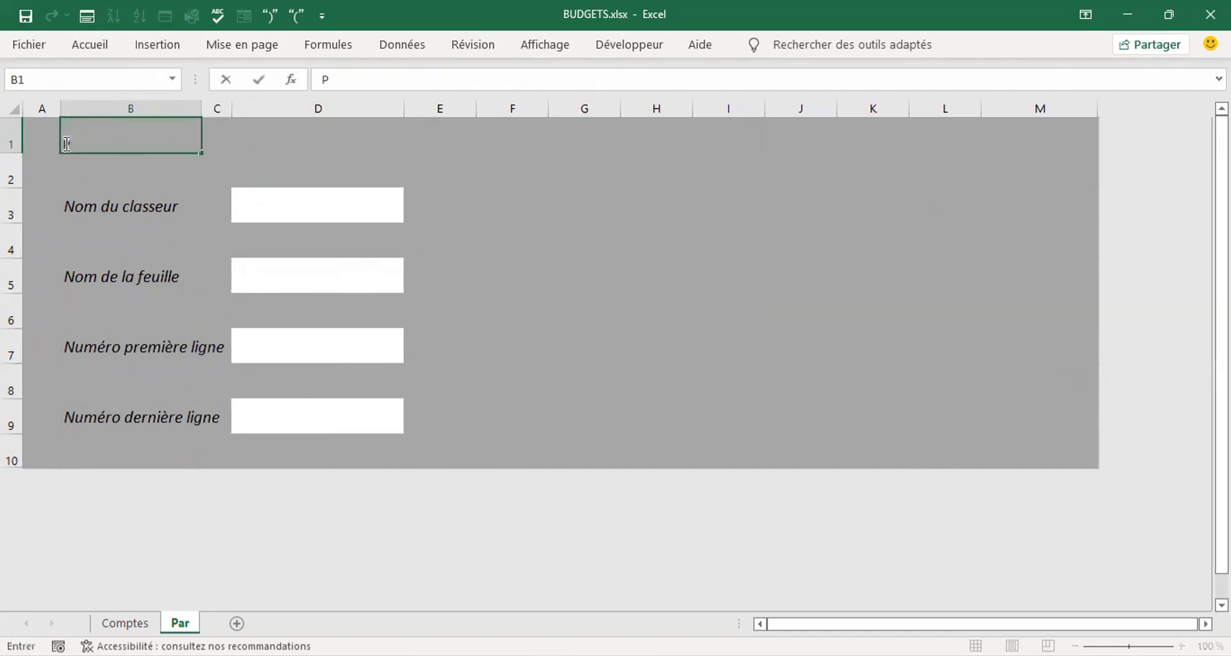
text(aramètres)
key(Return)
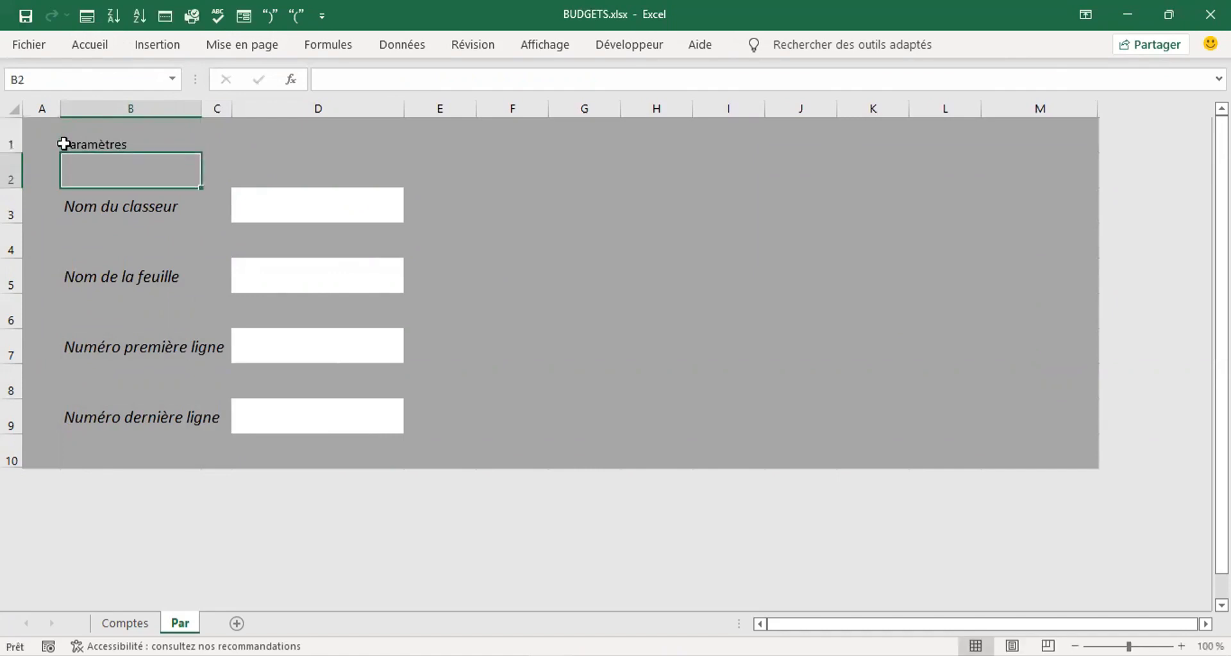
- Make the "Paramètres" title in B1 bold and italic and enlarge its font by six sizes
click(97, 141)
click(86, 48)
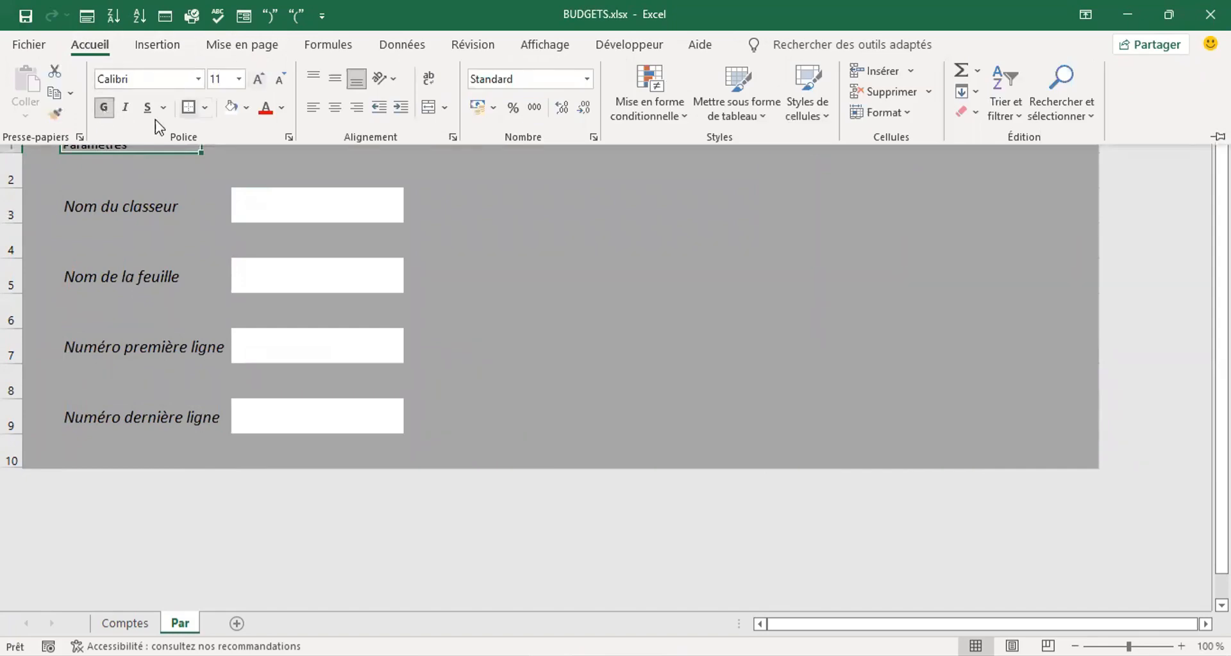
click(125, 107)
click(258, 80)
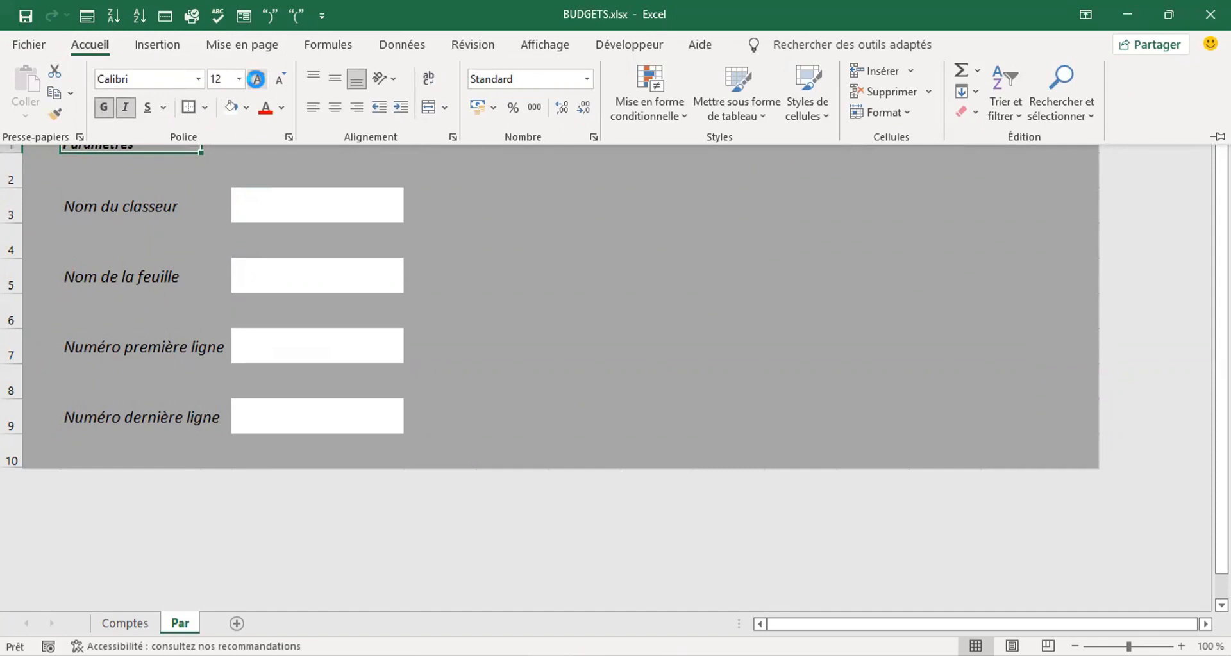
click(257, 81)
click(257, 80)
click(257, 81)
click(257, 80)
click(257, 80)
click(195, 167)
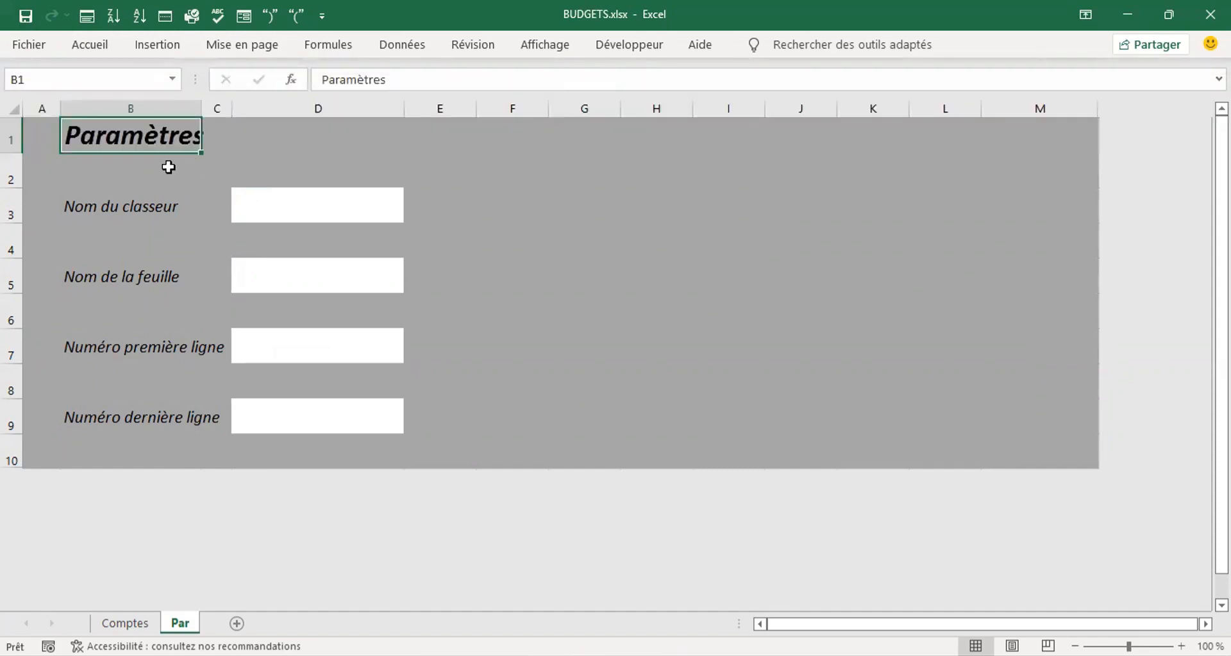
click(169, 166)
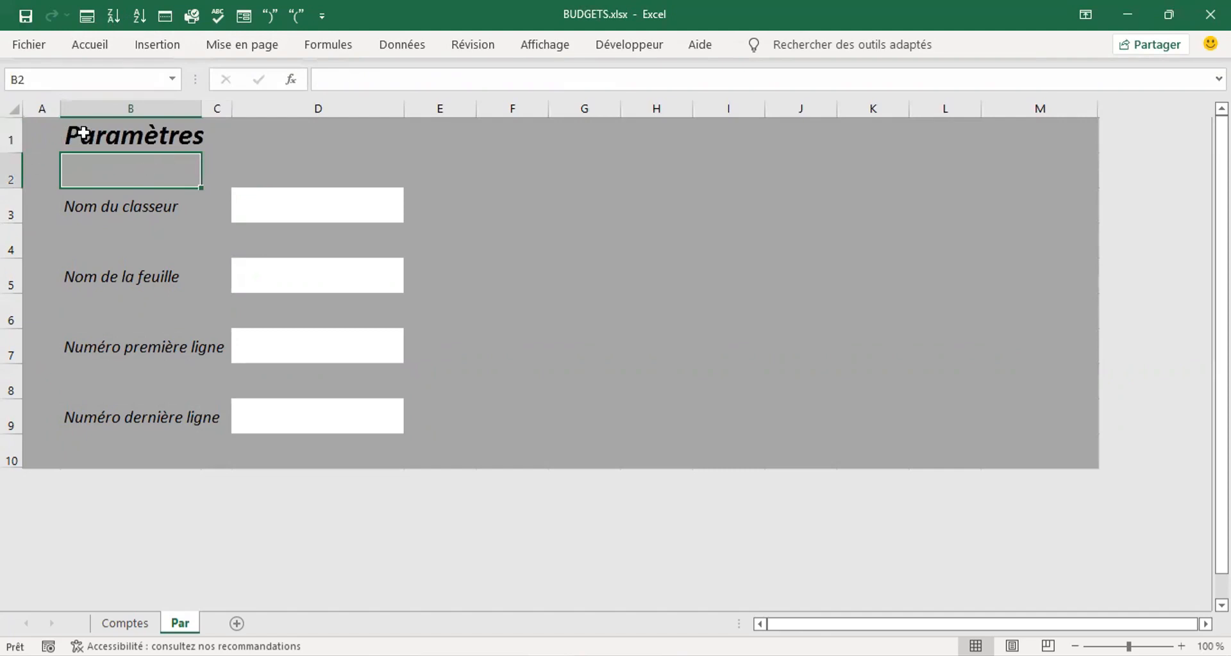
- Move the "Paramètres" title from B1 to B2 and widen column B to fit it
drag(80, 132, 171, 132)
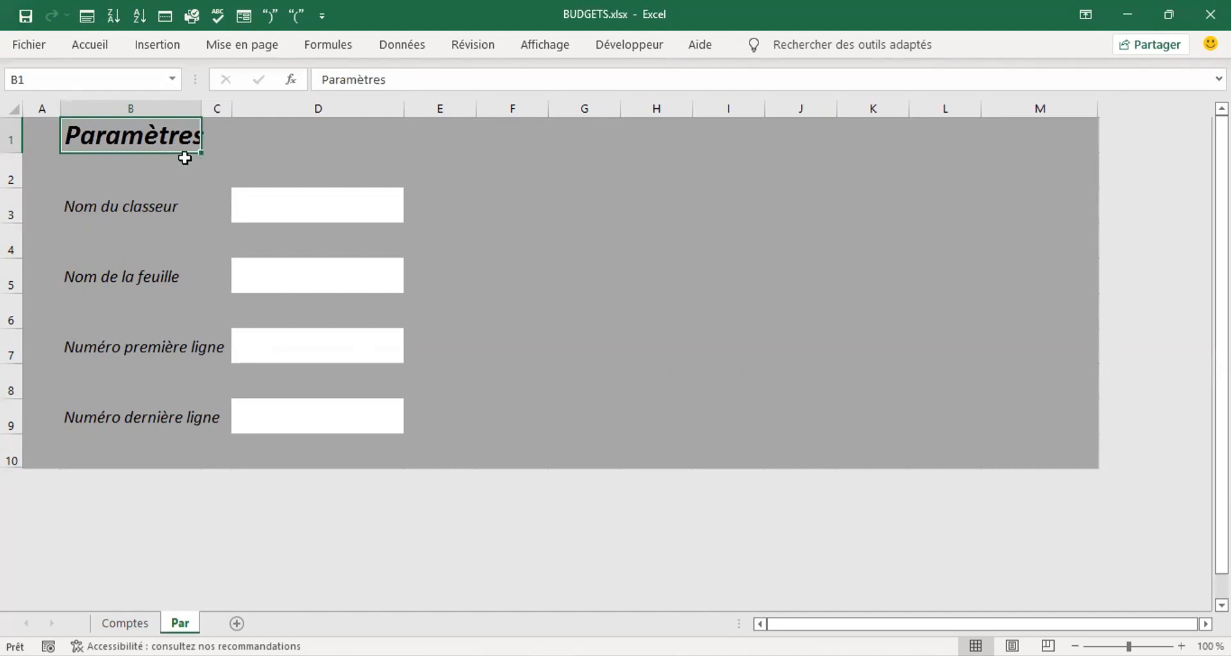
drag(182, 152, 183, 156)
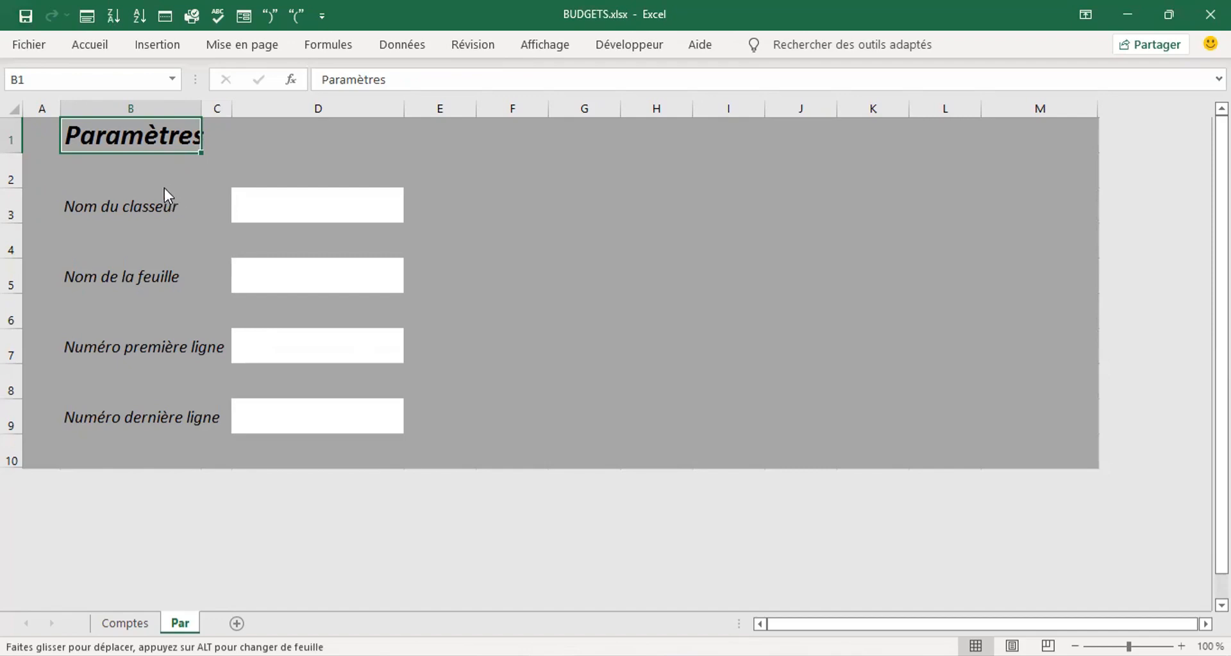
drag(156, 177, 157, 177)
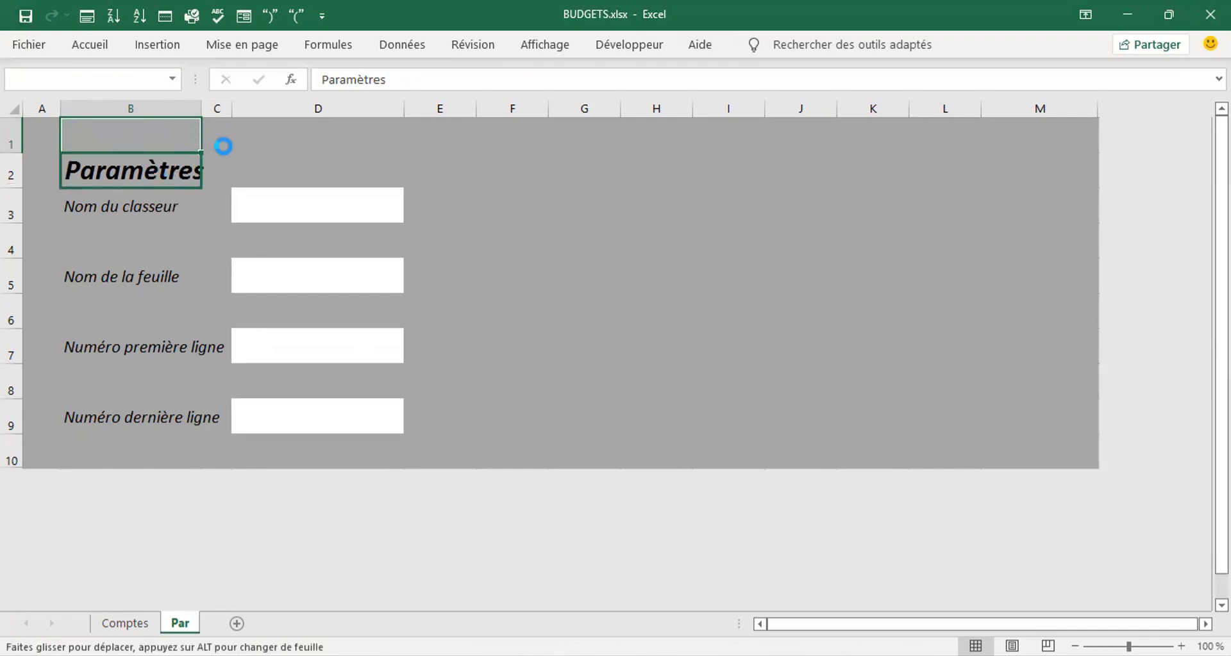
drag(201, 108, 220, 109)
click(302, 181)
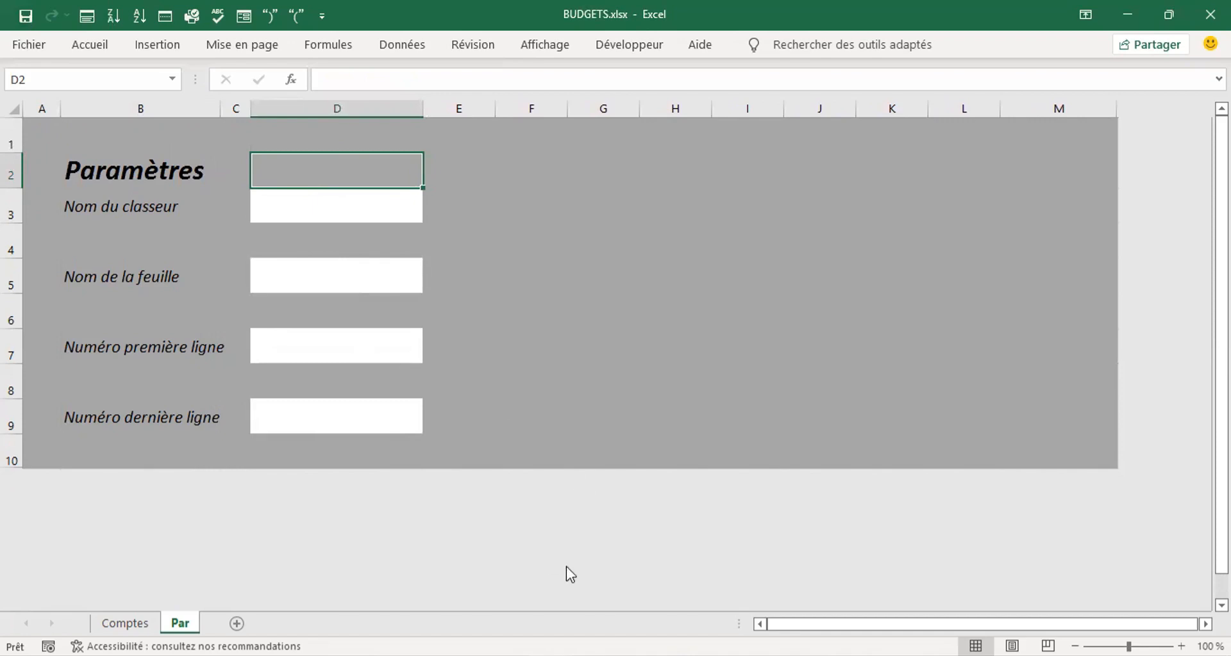
- Reduce the height of the spacer rows 4, 6 and 8 between the parameter rows
drag(16, 260, 17, 233)
drag(22, 309, 13, 289)
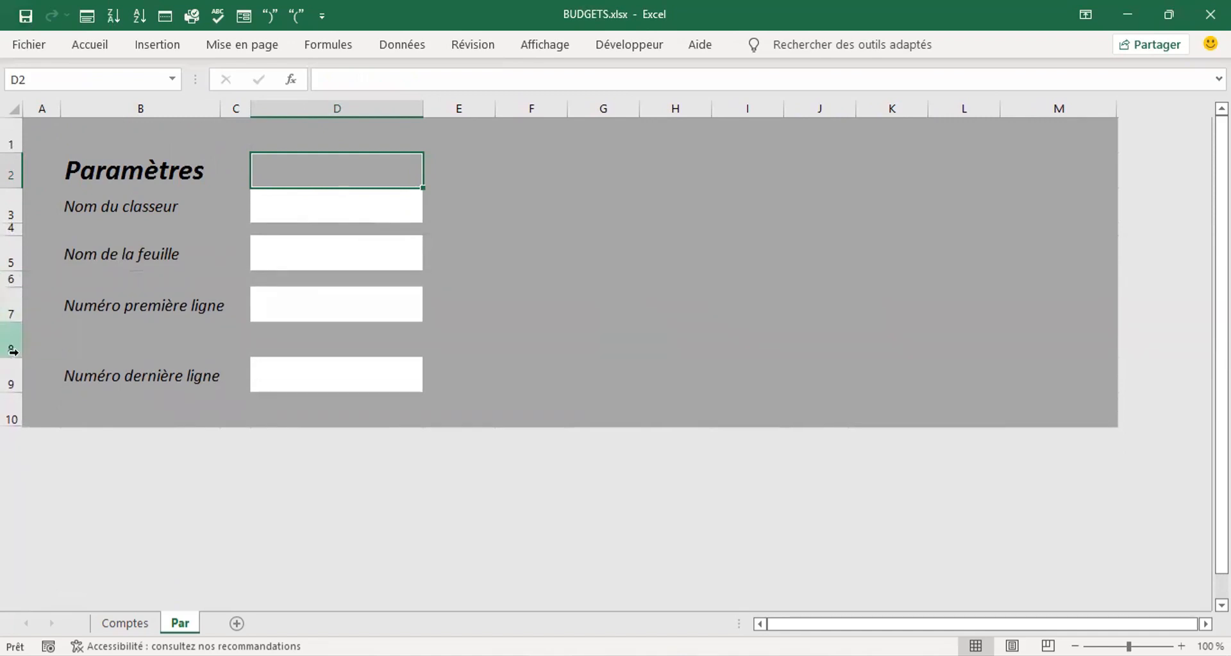
drag(14, 356, 9, 336)
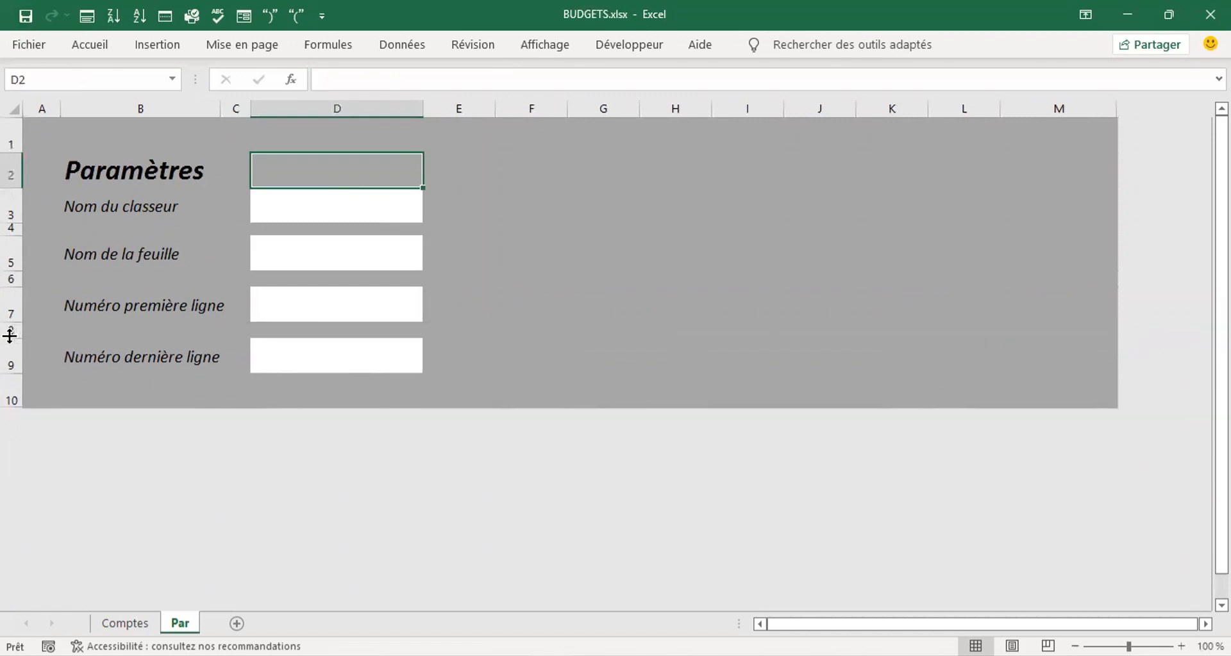
- Switch to the Budget.xlsx workbook and copy the labels Dates, Codes and Montants from F5:F9 of its Par sheet
click(449, 266)
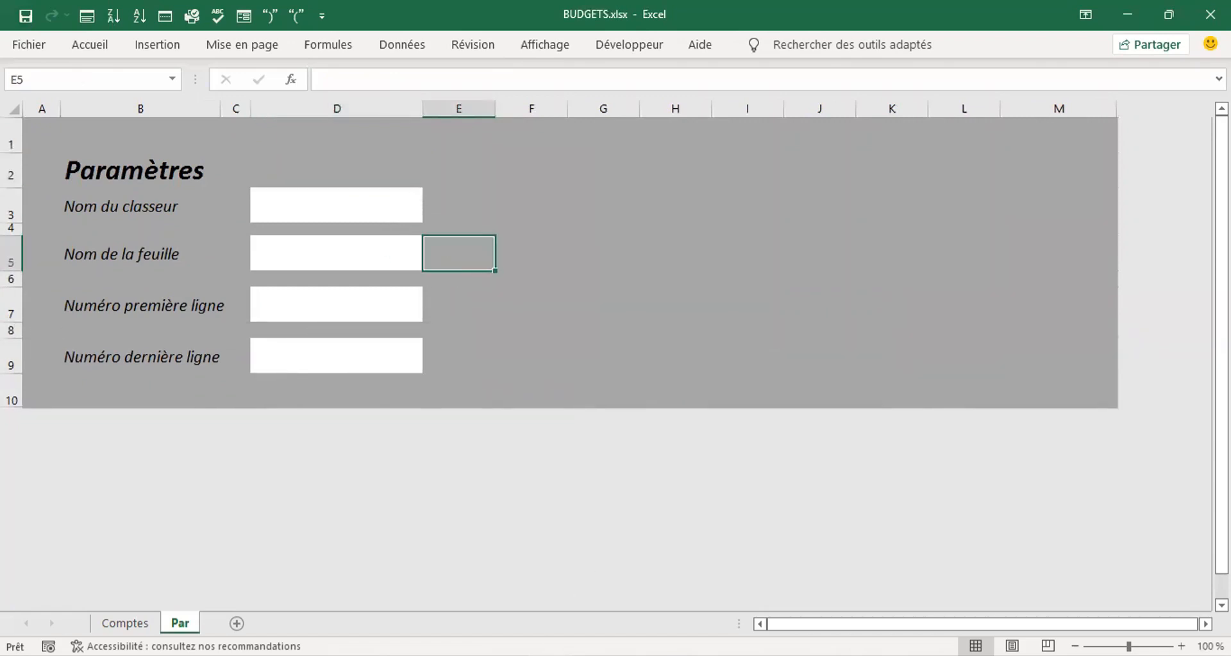
mouse_move(577, 647)
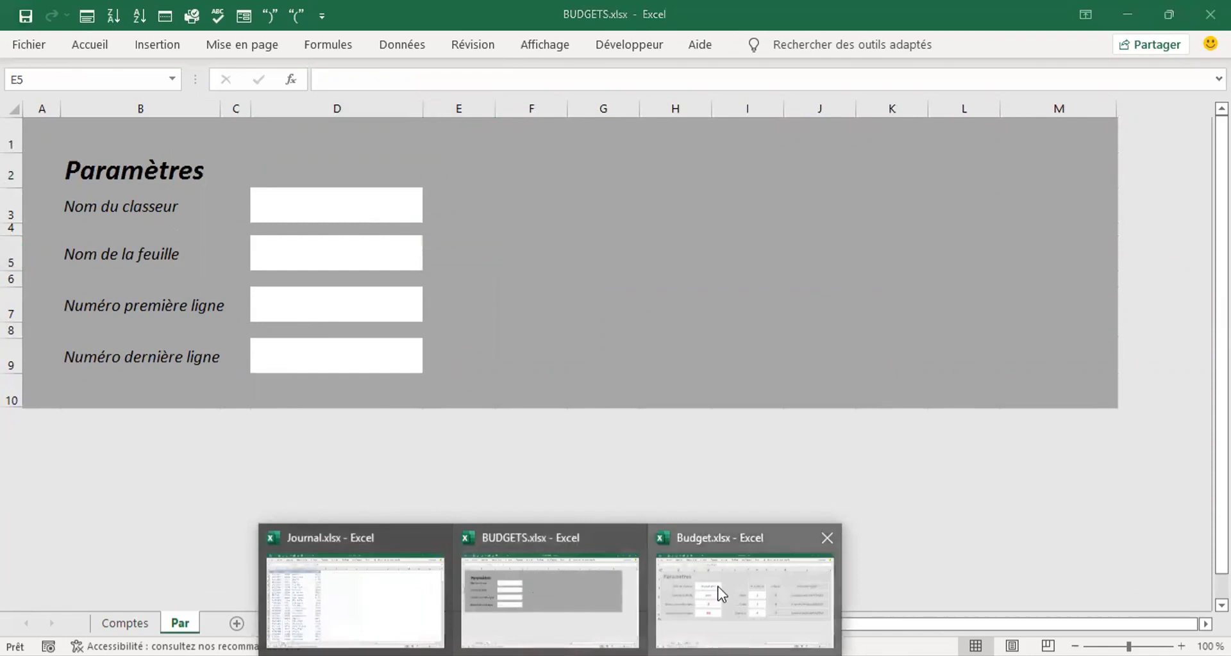
click(721, 595)
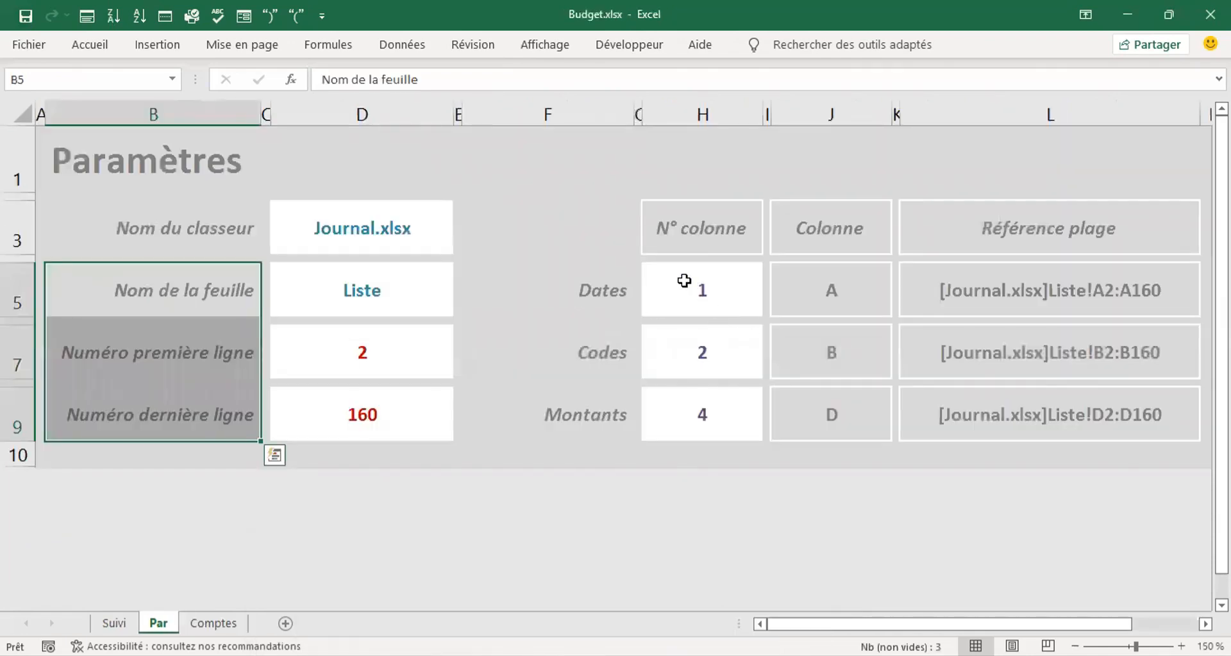
click(708, 287)
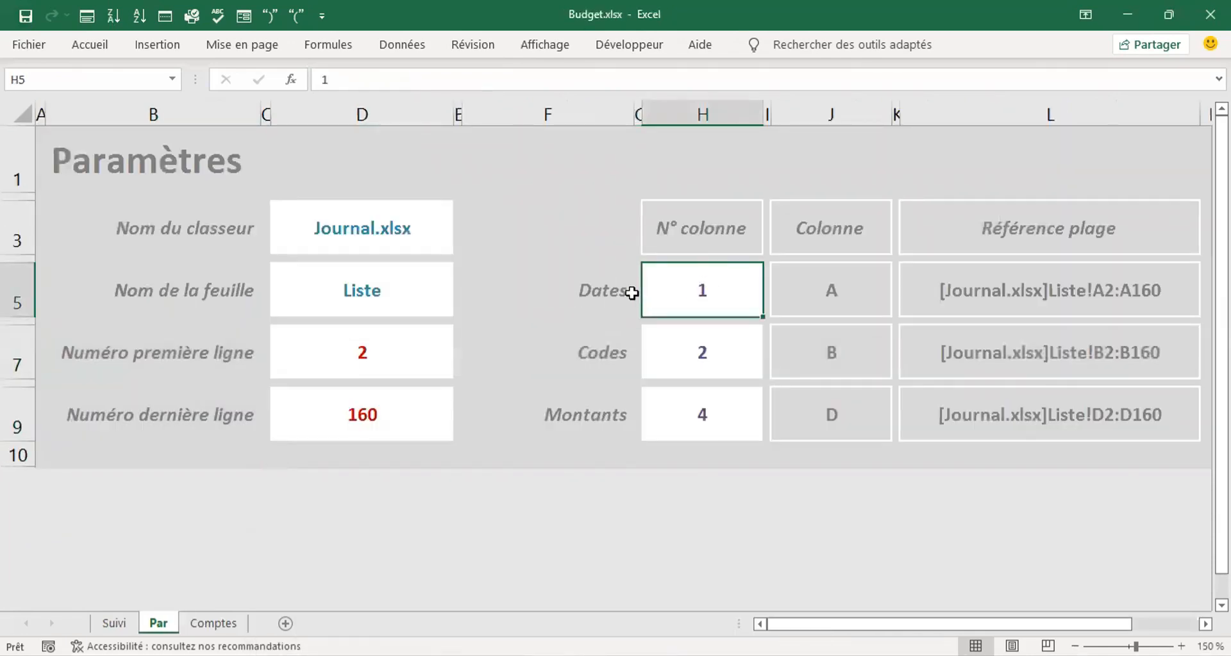
drag(615, 296, 603, 390)
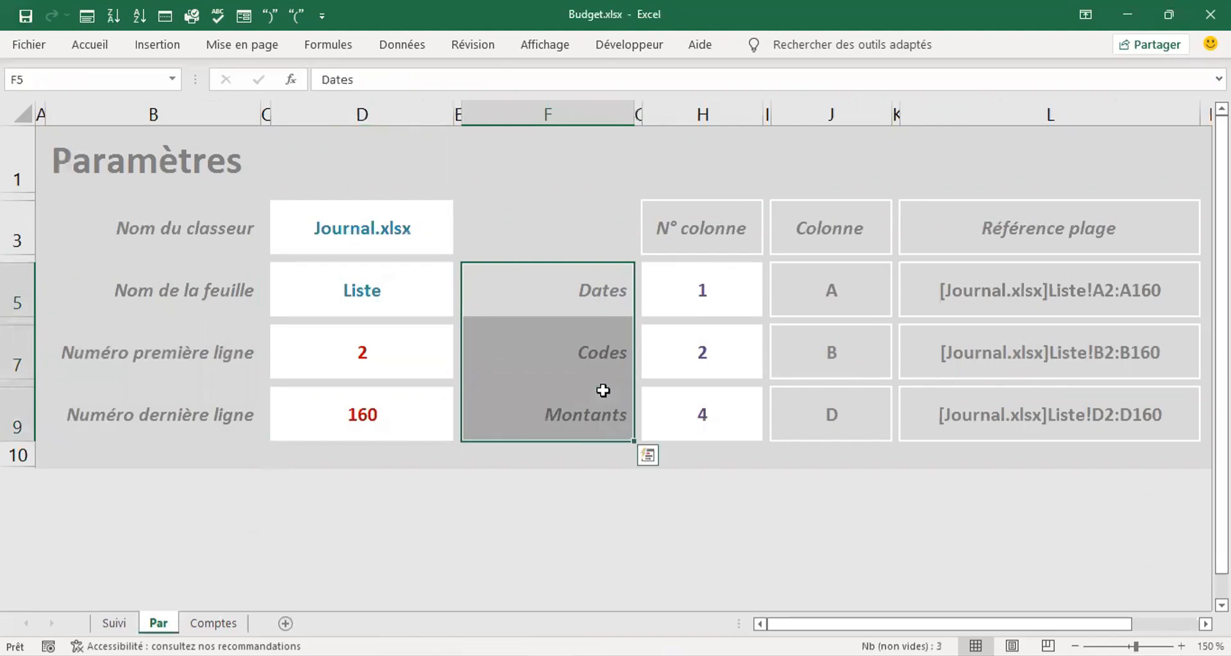
key(ctrl+c)
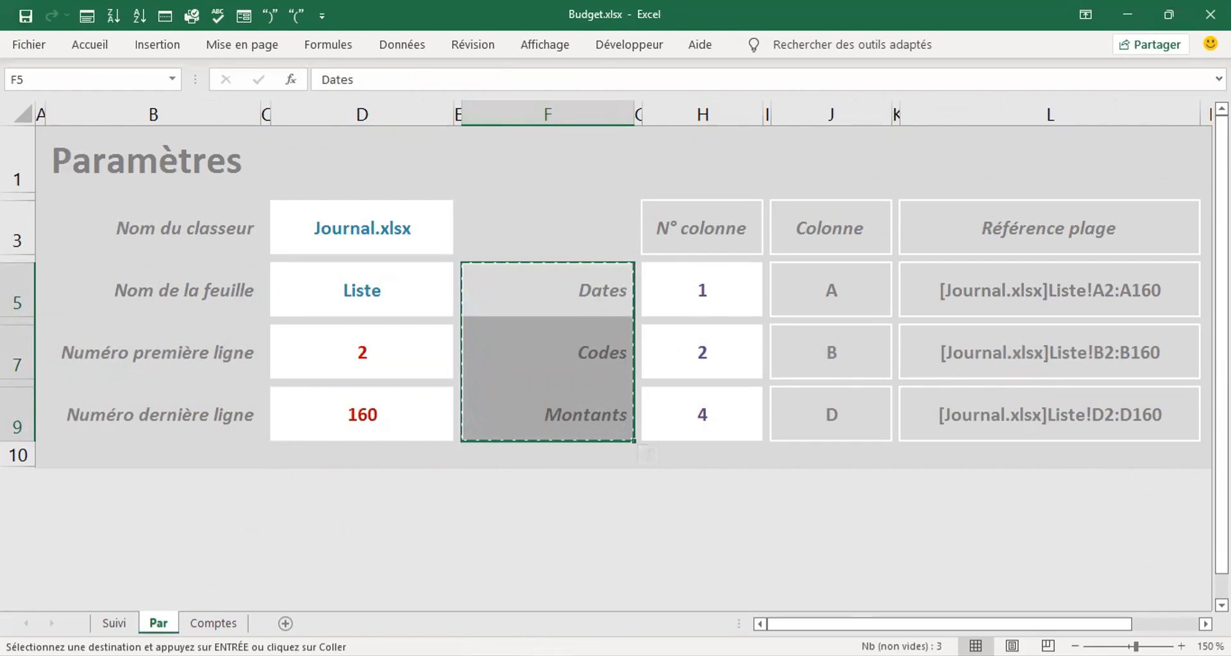
- Switch back to BUDGETS.xlsx and paste the copied labels into F5:F9 of the Par sheet as values only
click(597, 602)
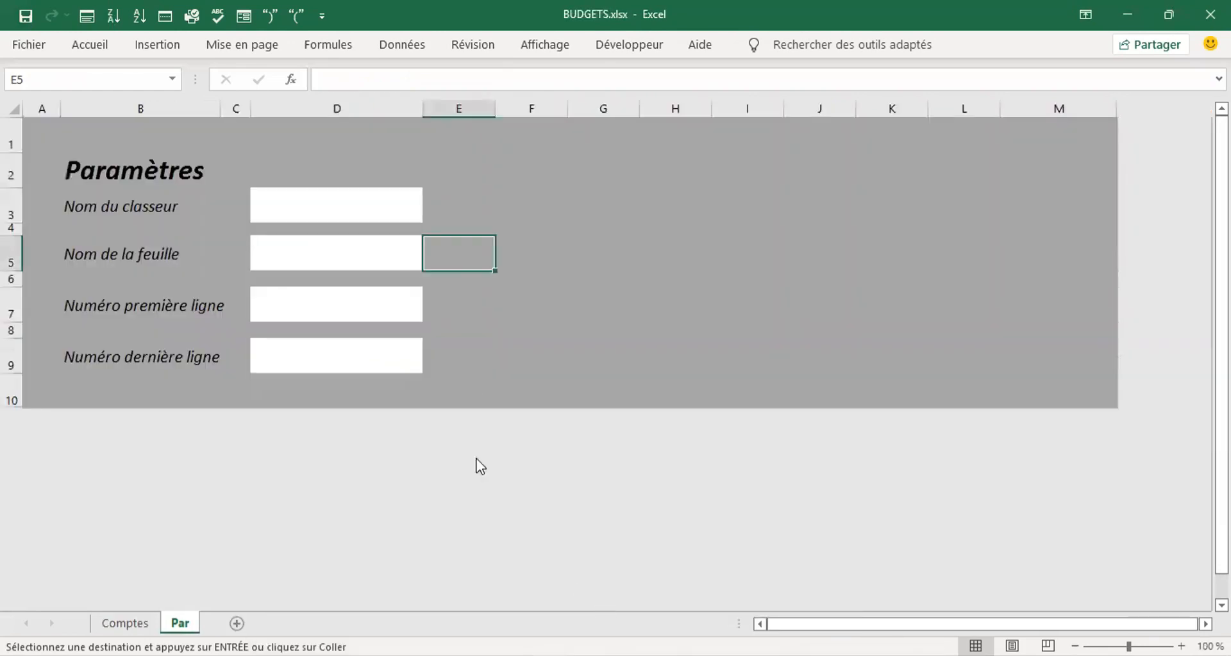
drag(524, 241, 525, 346)
key(ctrl+v)
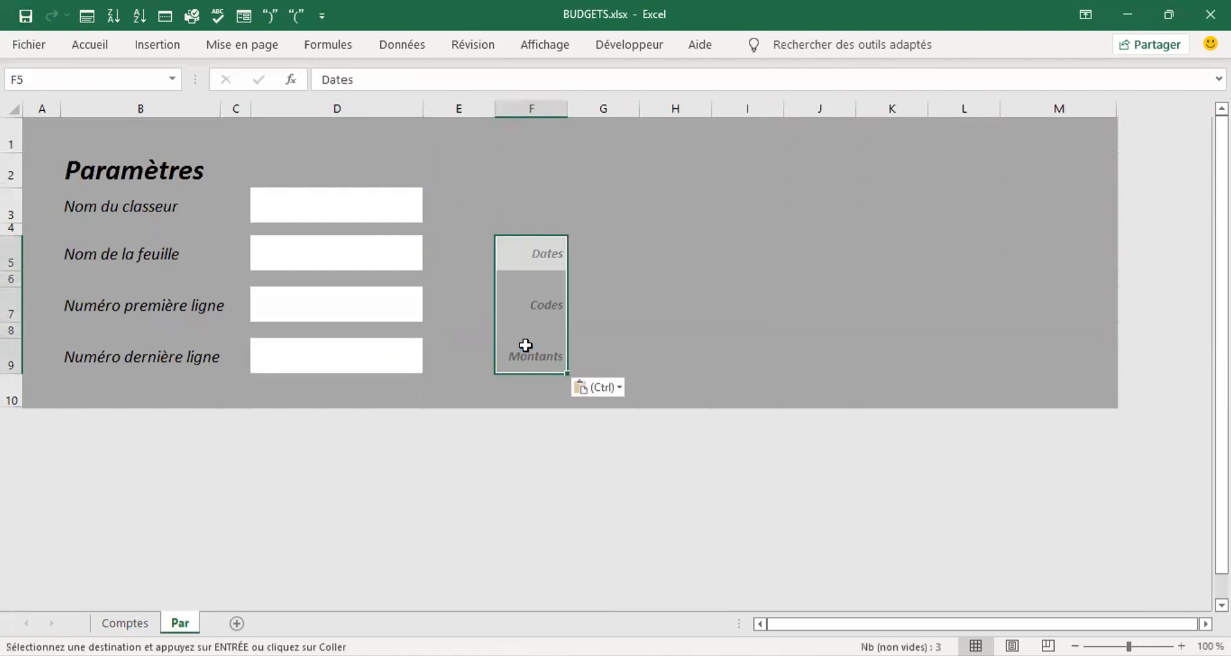
click(618, 387)
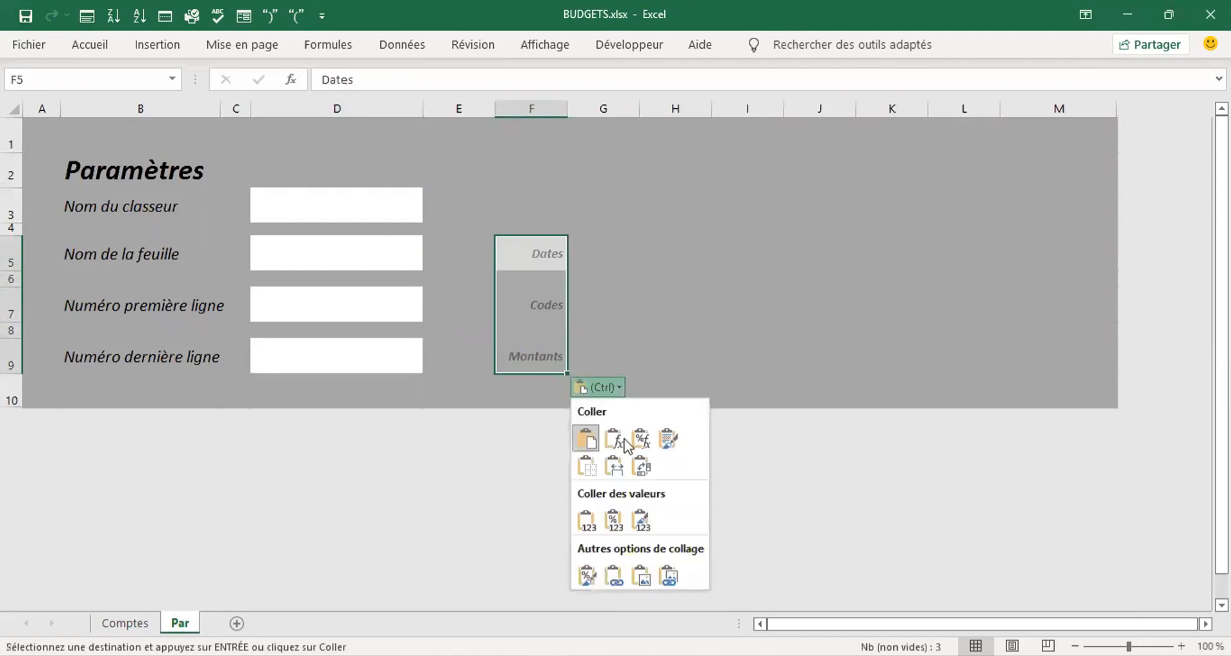
click(587, 533)
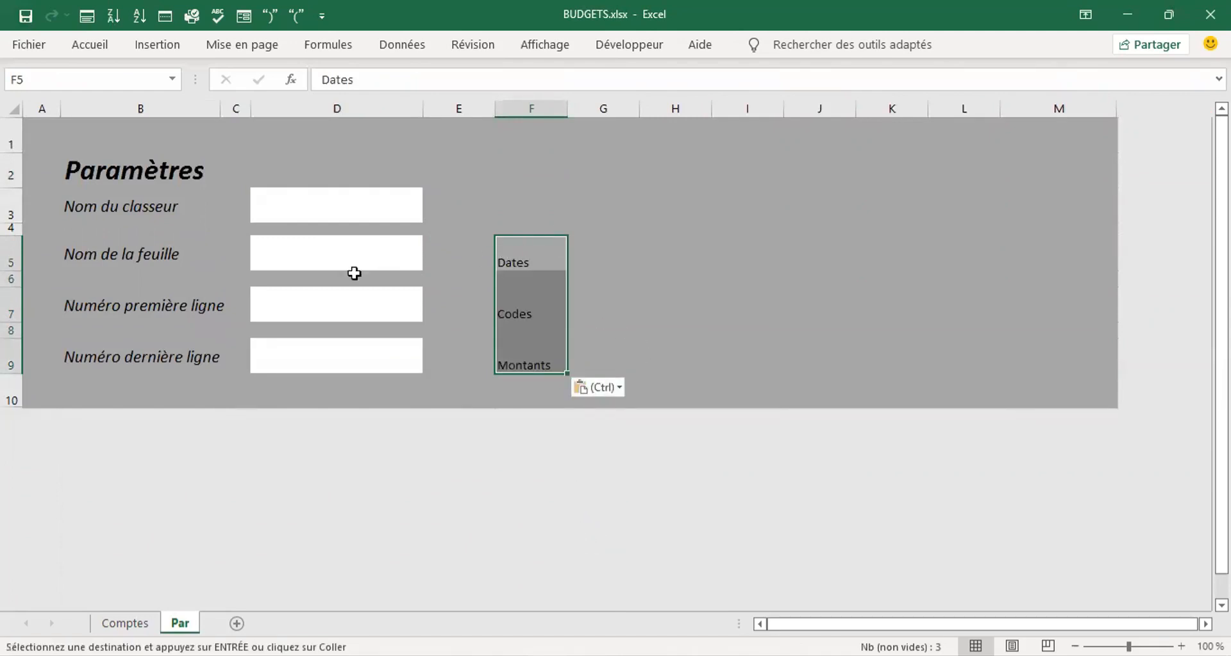
- Apply the formatting of the "Nom de la feuille" label in B5 to the Dates label in F5 with Format Painter
click(168, 268)
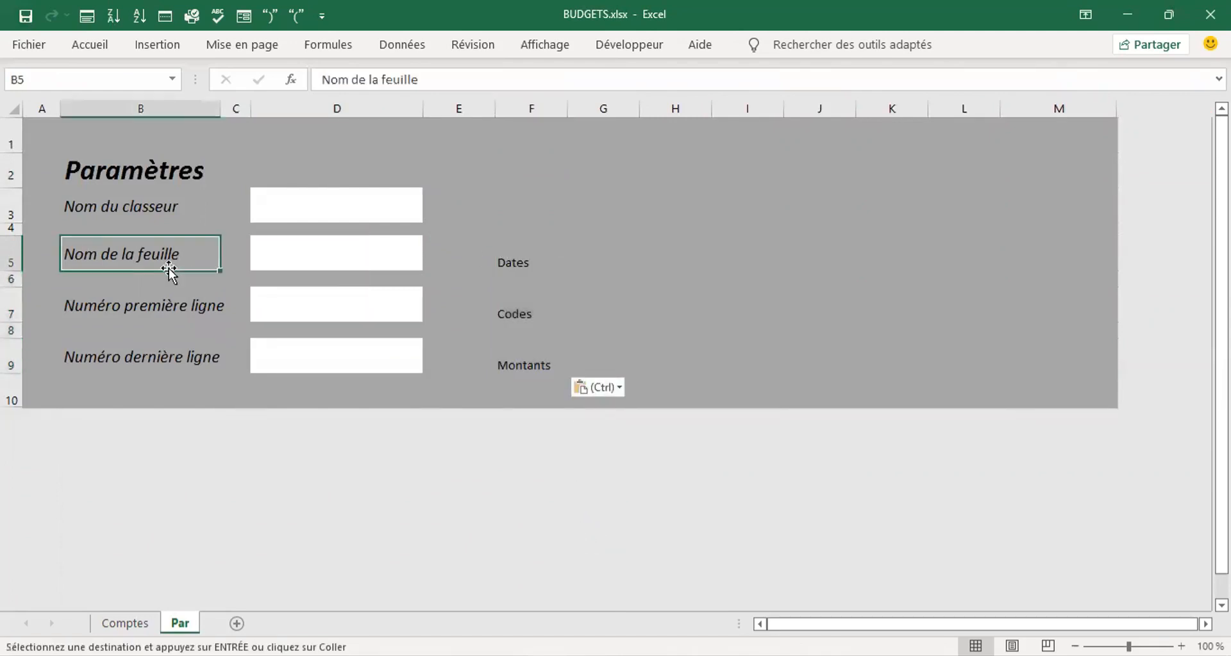
click(89, 46)
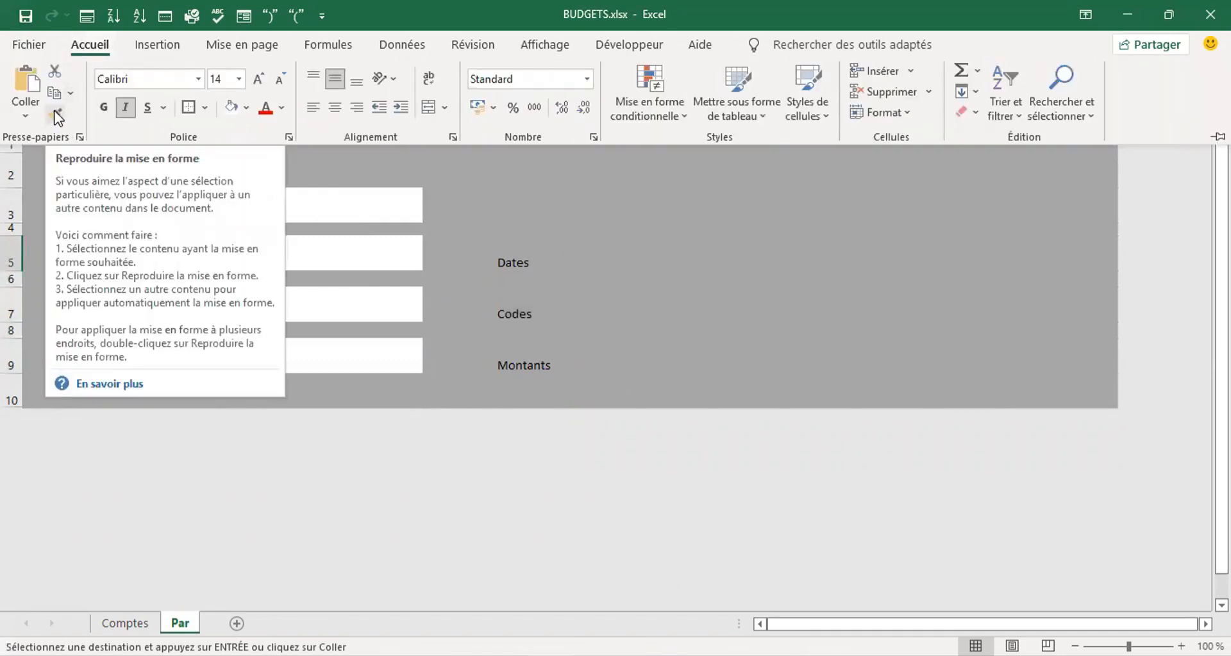
click(56, 118)
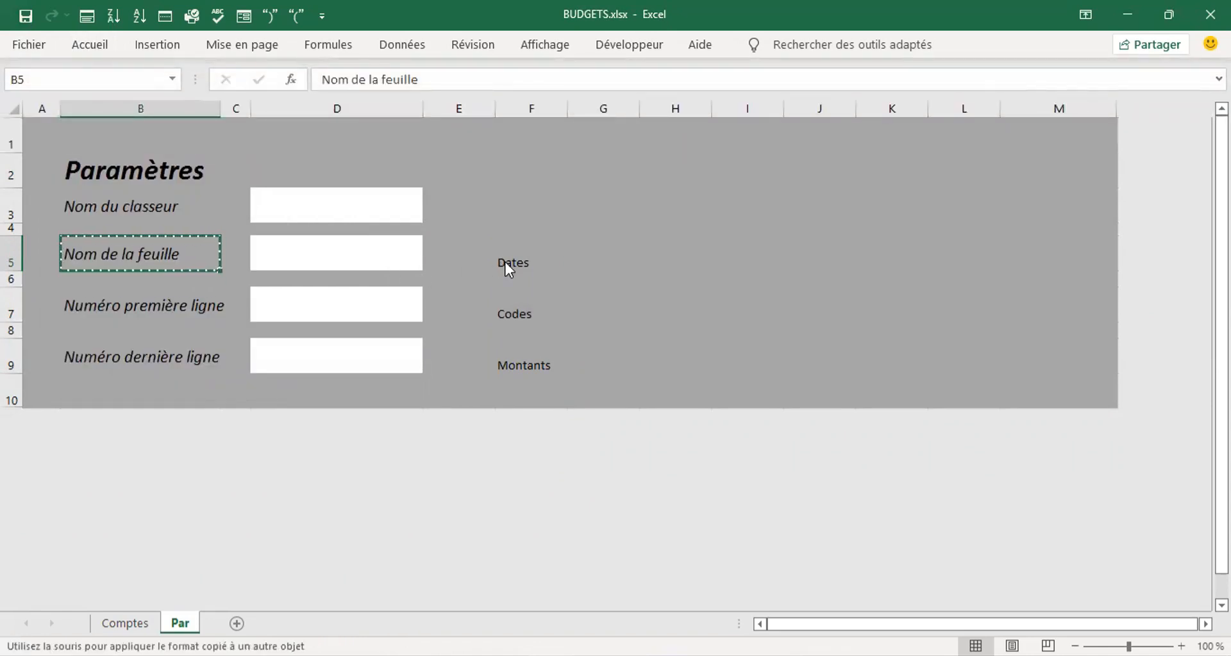
click(504, 261)
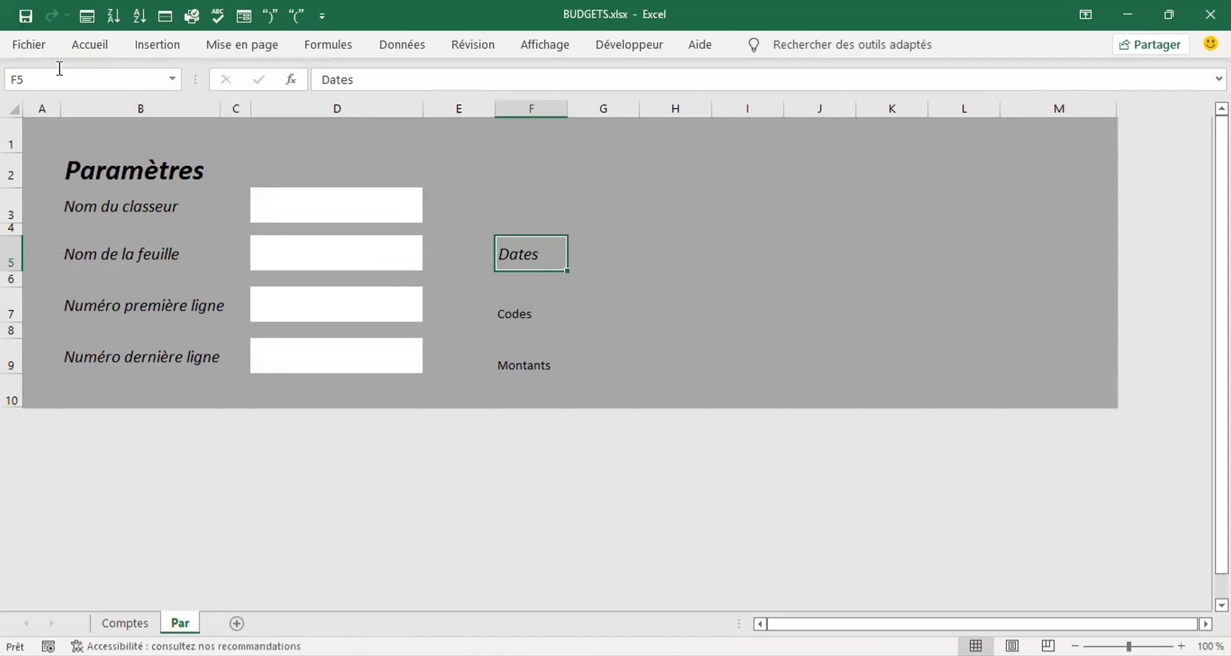
- Copy the formatting of the Dates label onto the Codes label in F7 and the Montants label in F9
click(93, 52)
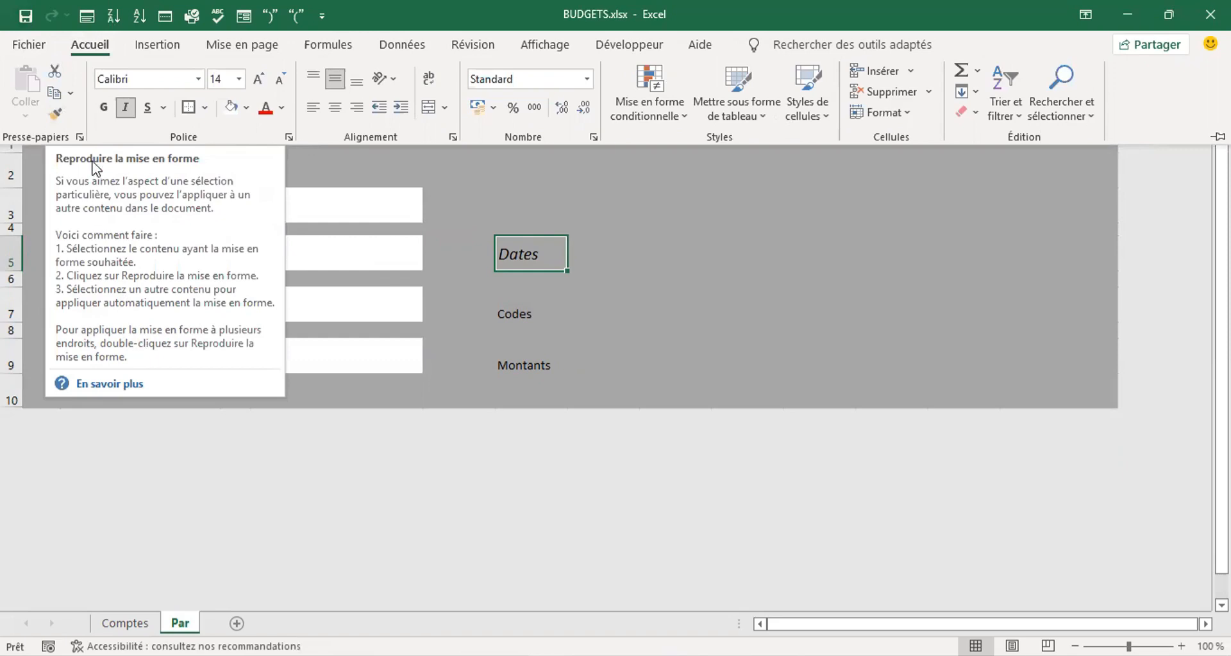
click(57, 116)
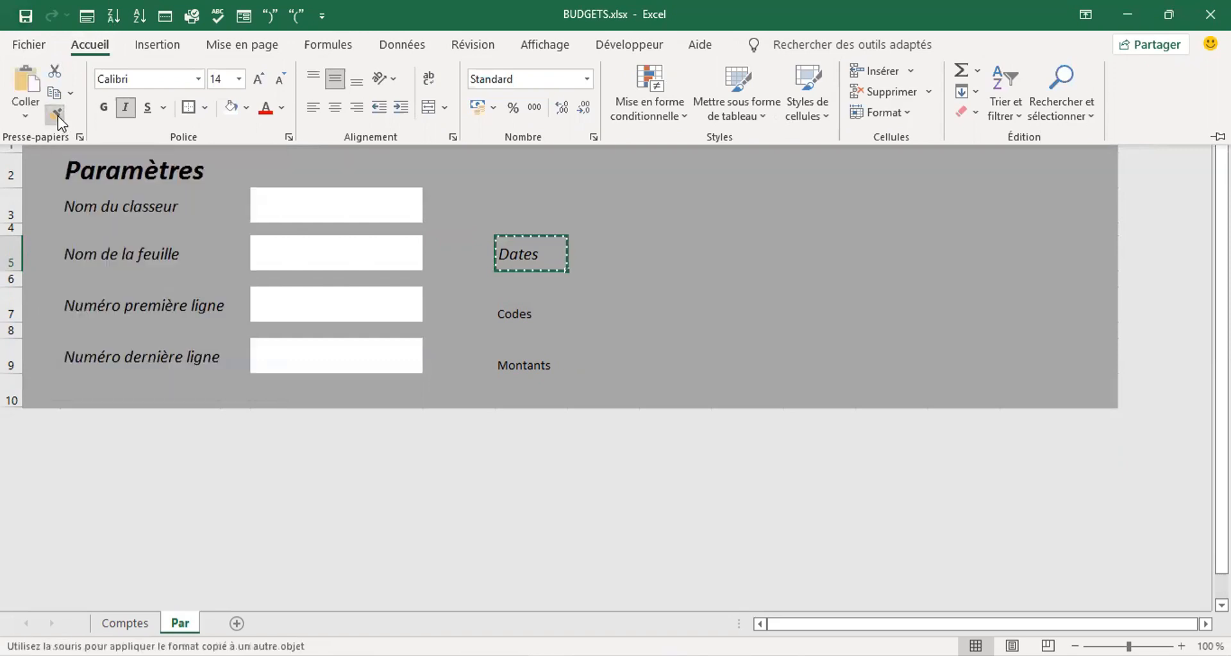
click(524, 312)
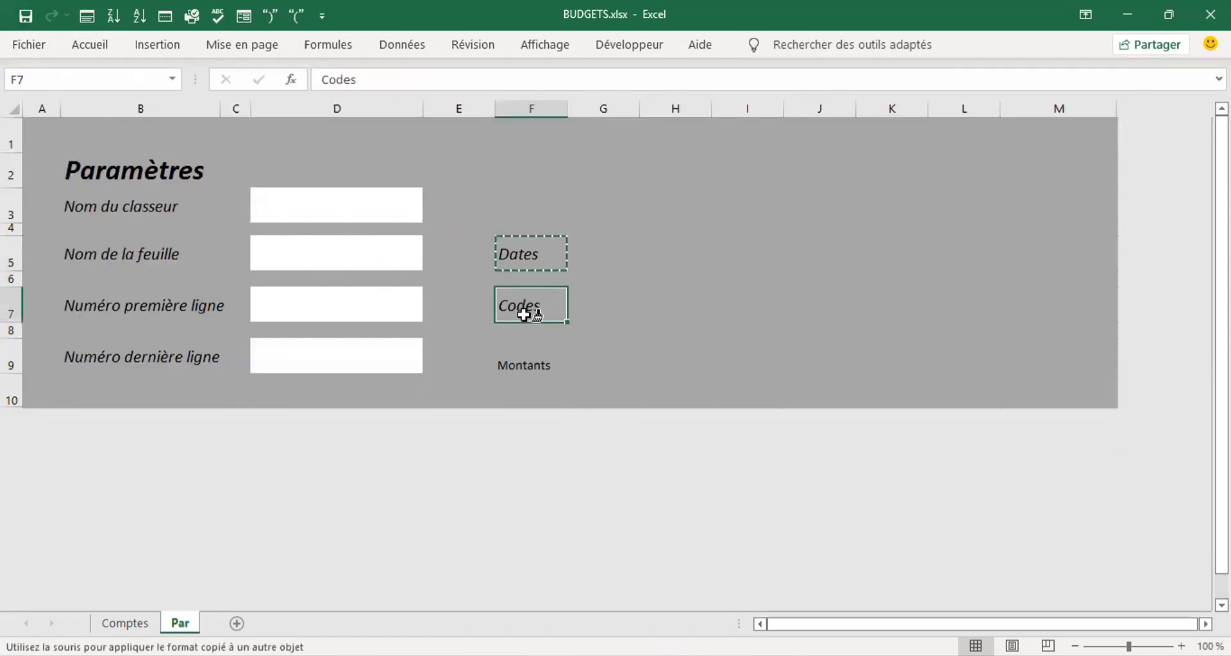
click(527, 377)
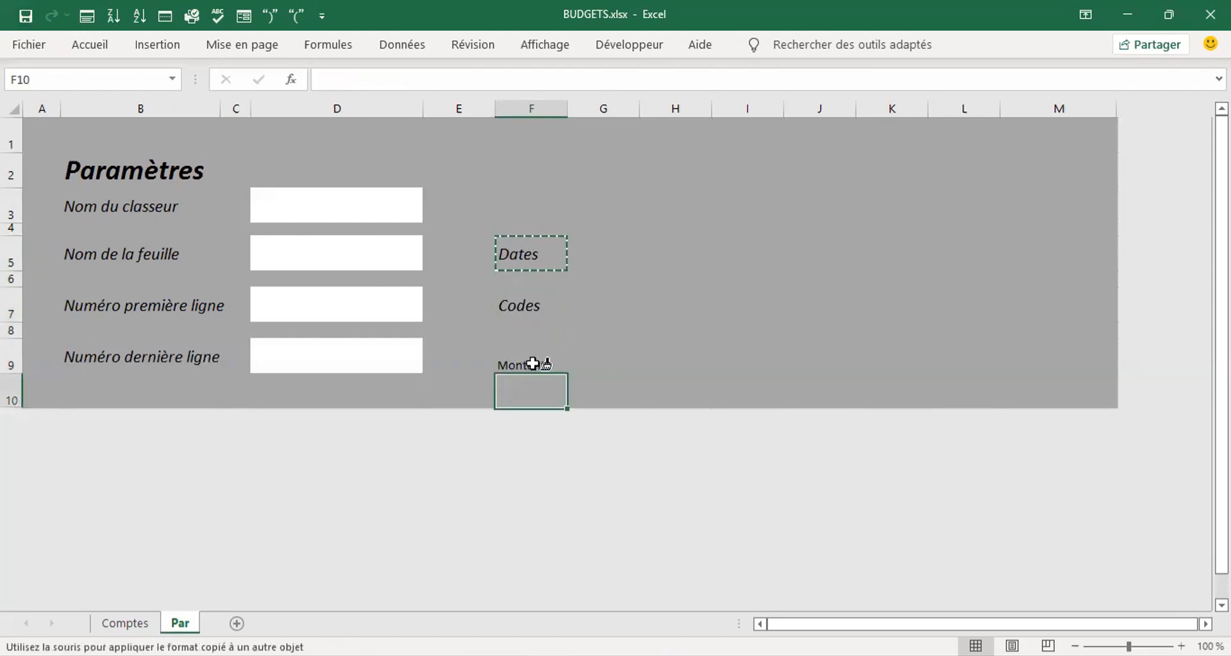
click(536, 360)
key(Escape)
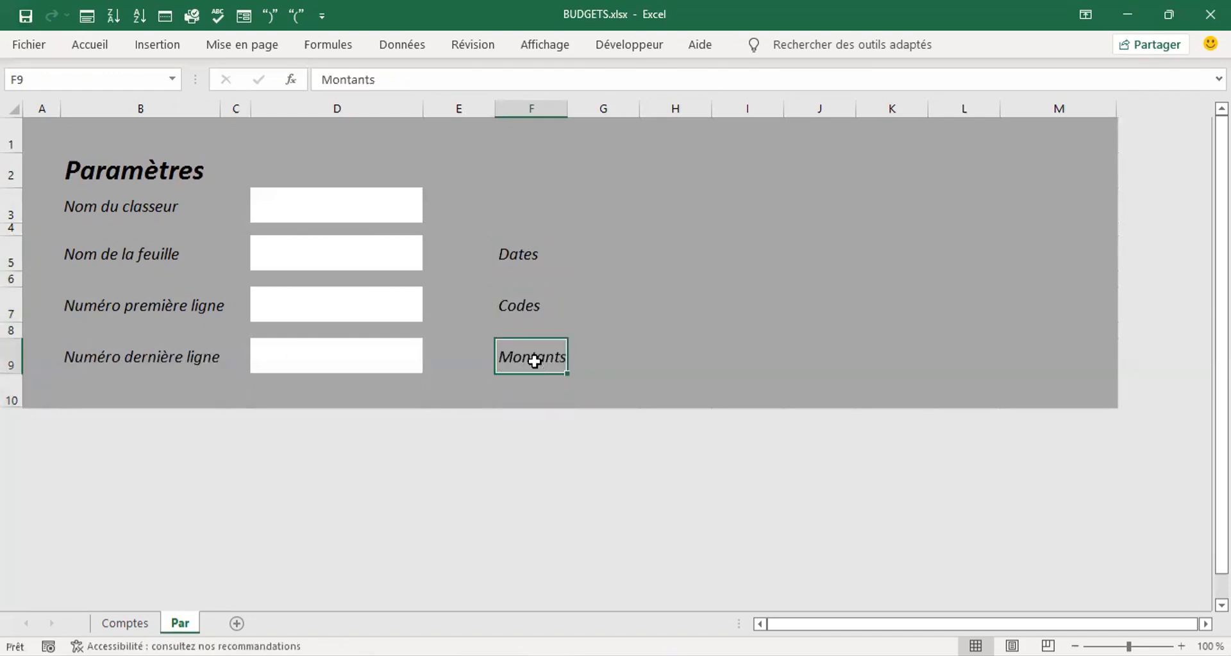
- Narrow column E and widen column F slightly around the Dates, Codes and Montants labels
drag(496, 109, 465, 109)
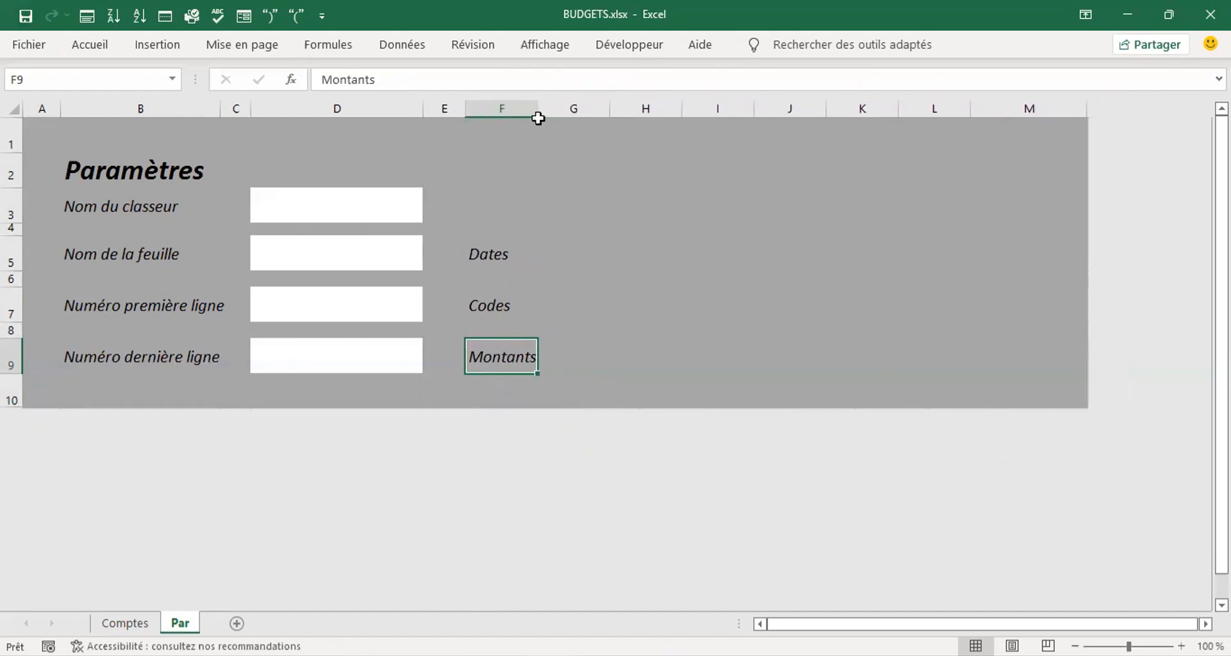
drag(538, 118, 559, 114)
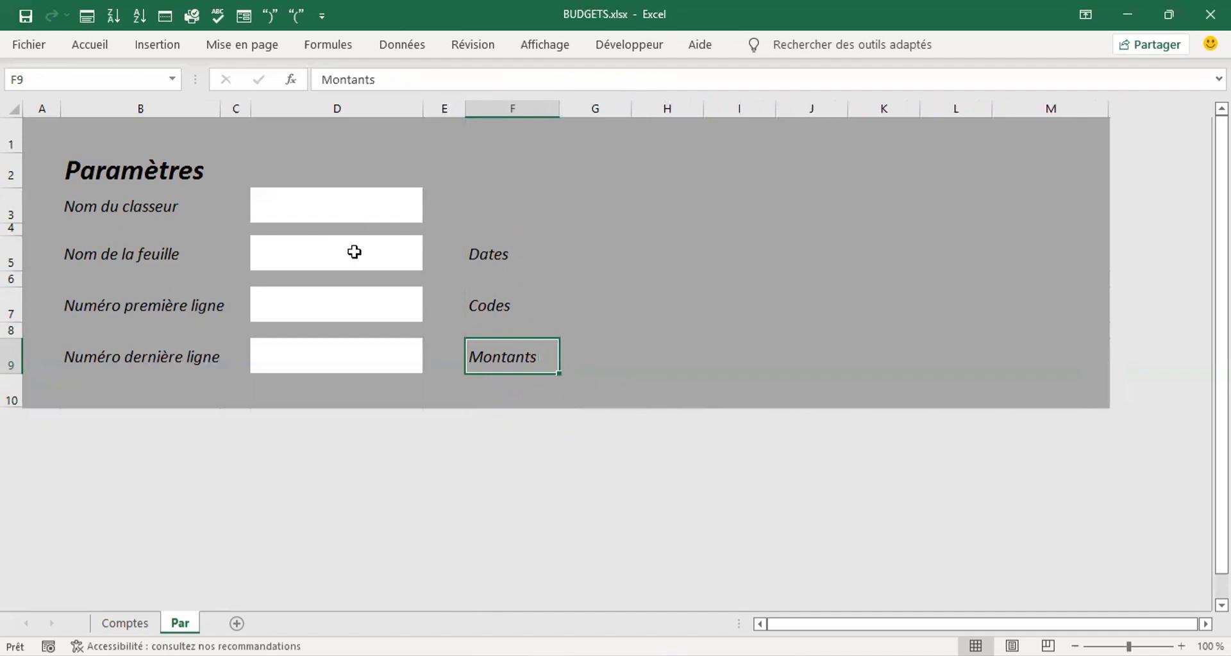
- Copy the white input cells in D5:D9 to H5:H9, beside the Dates, Codes and Montants labels
drag(355, 252, 345, 355)
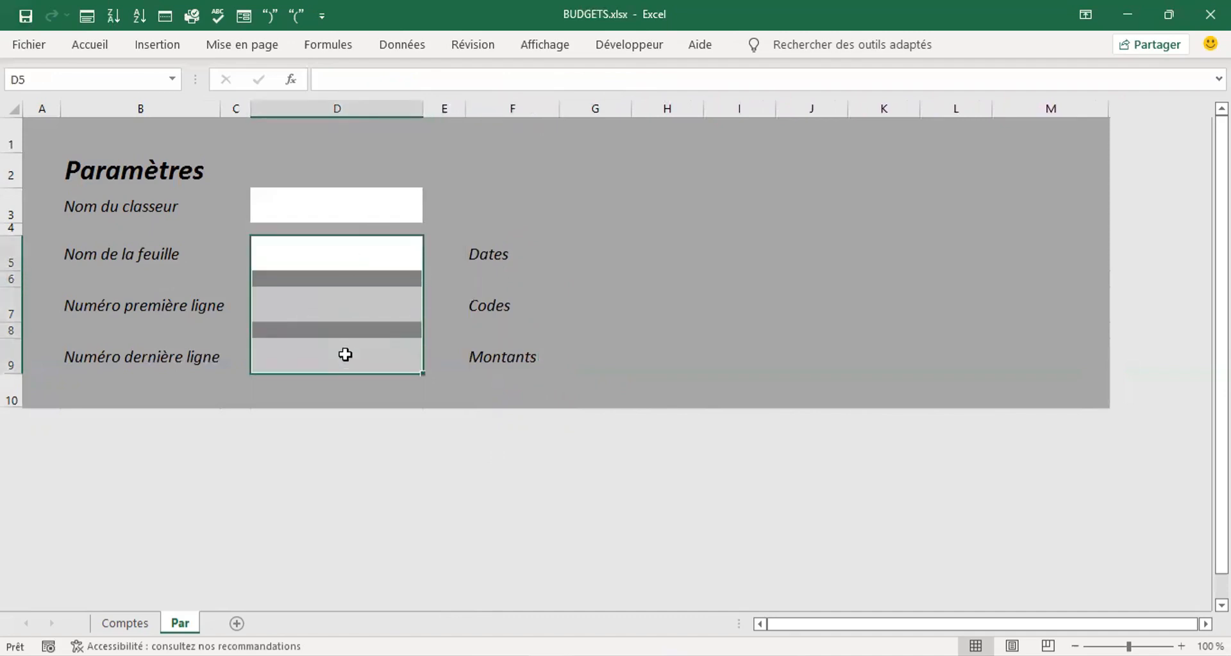
key(ctrl+c)
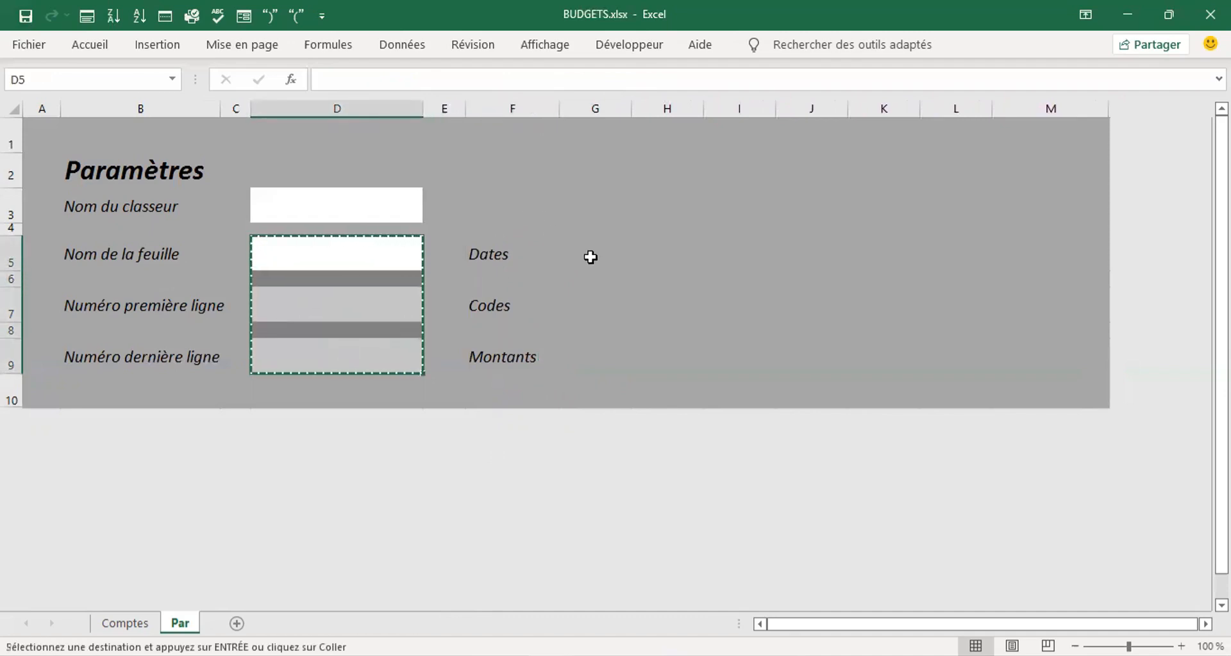
click(669, 249)
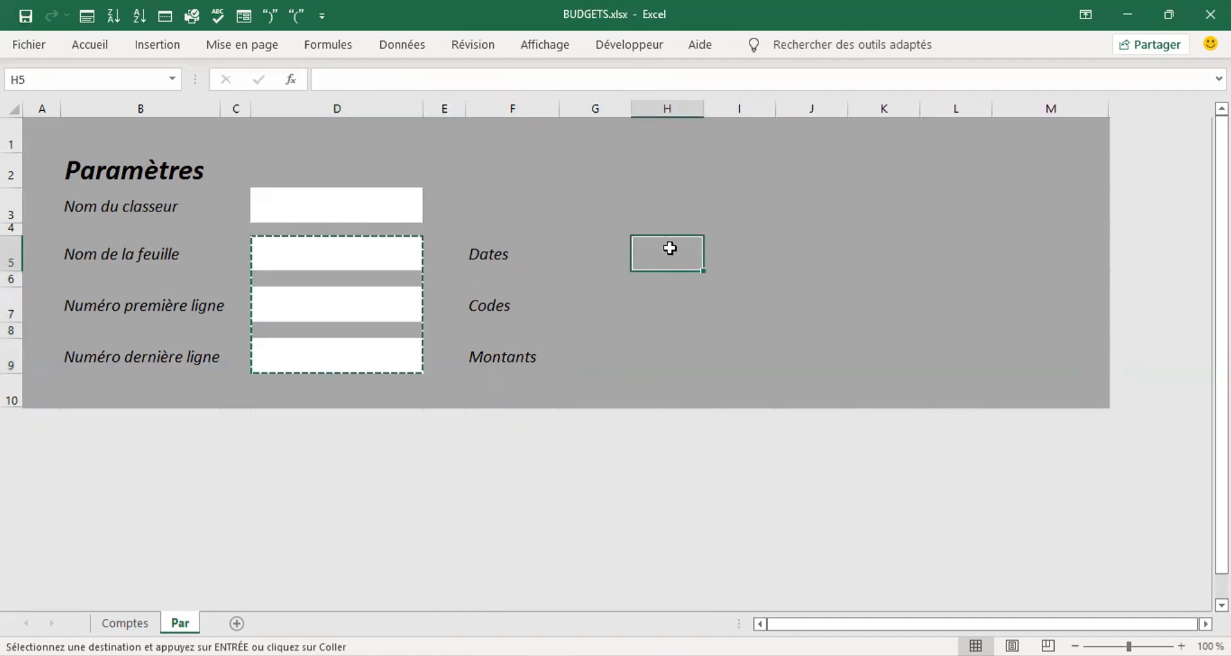
key(ctrl+v)
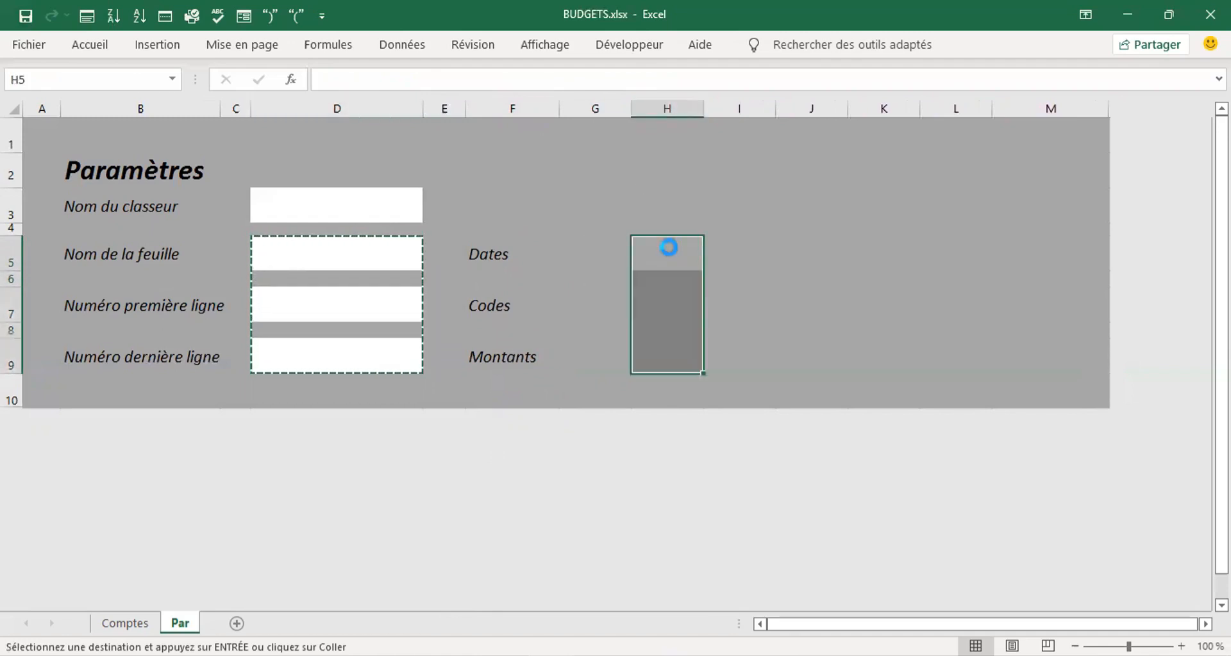
key(Escape)
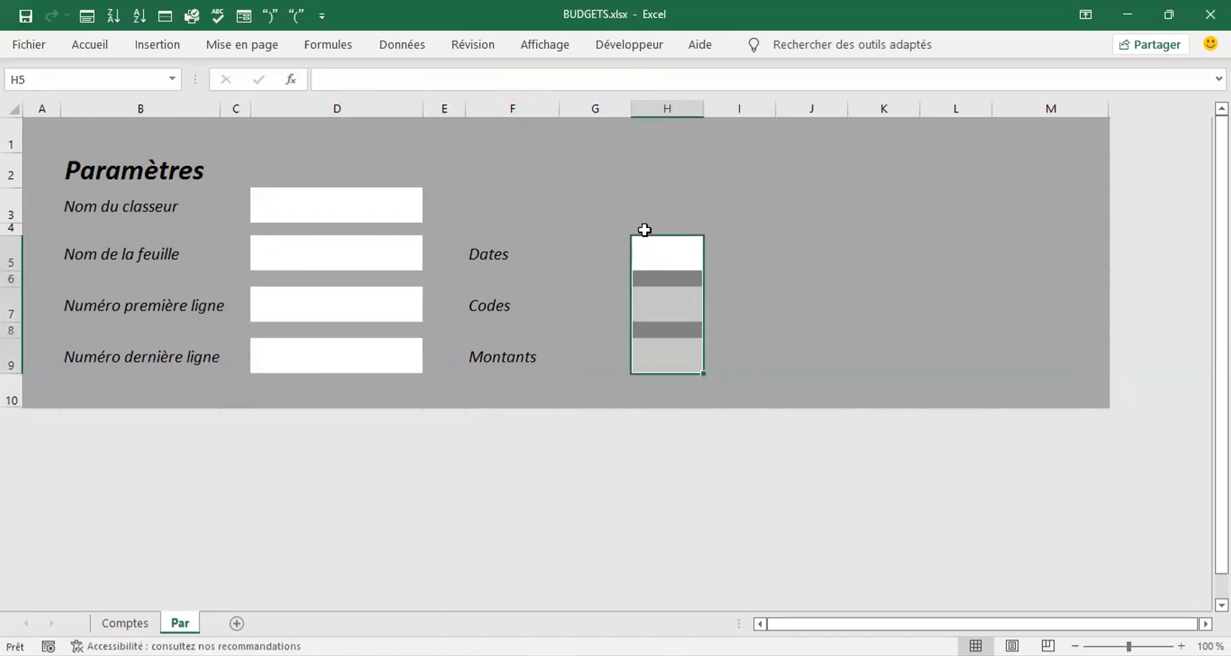
- Narrow column G to a thin spacer and widen column H to about twice its width
drag(629, 116, 579, 110)
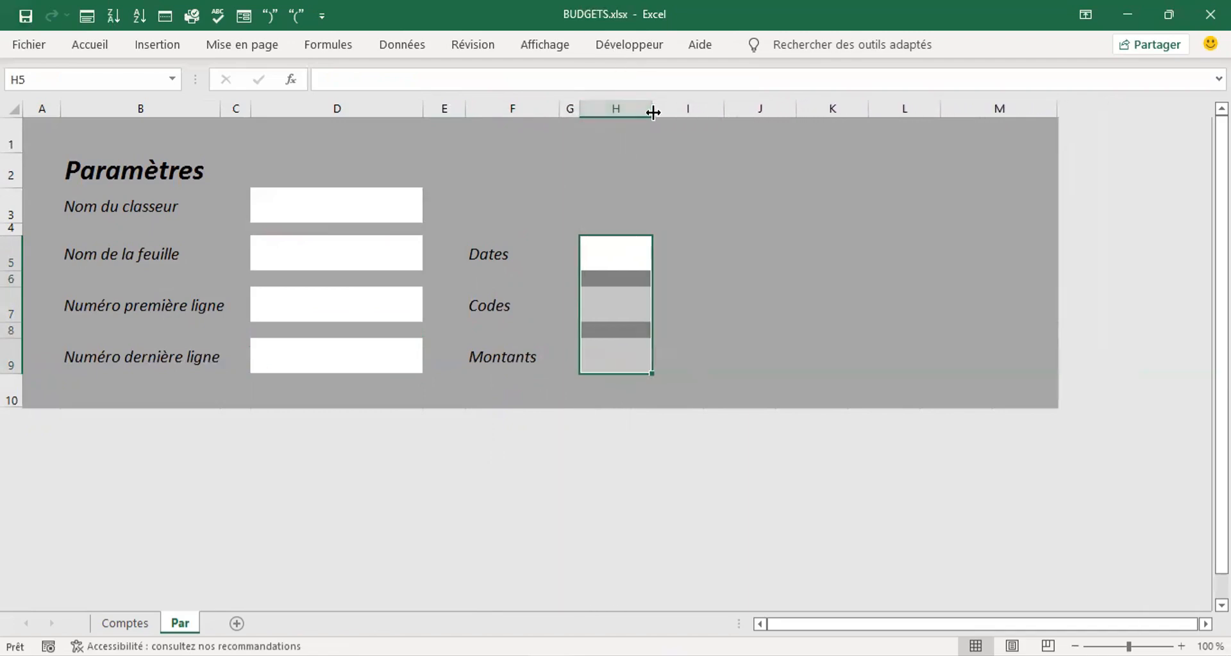
drag(653, 113, 730, 119)
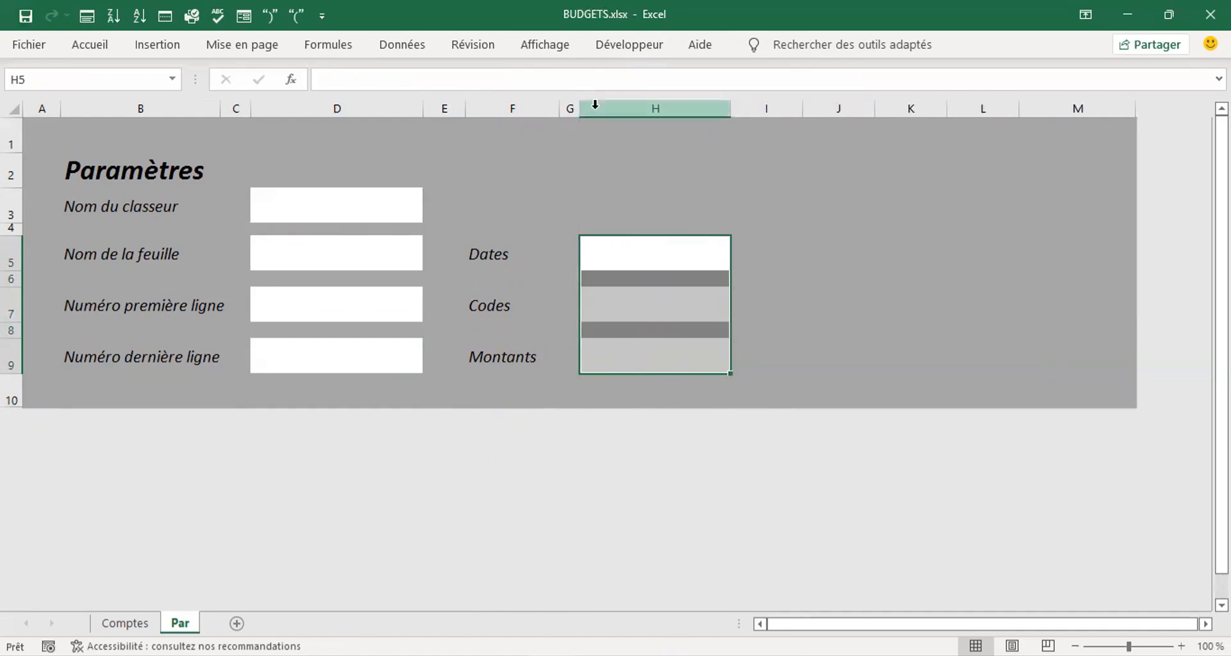
drag(579, 108, 575, 107)
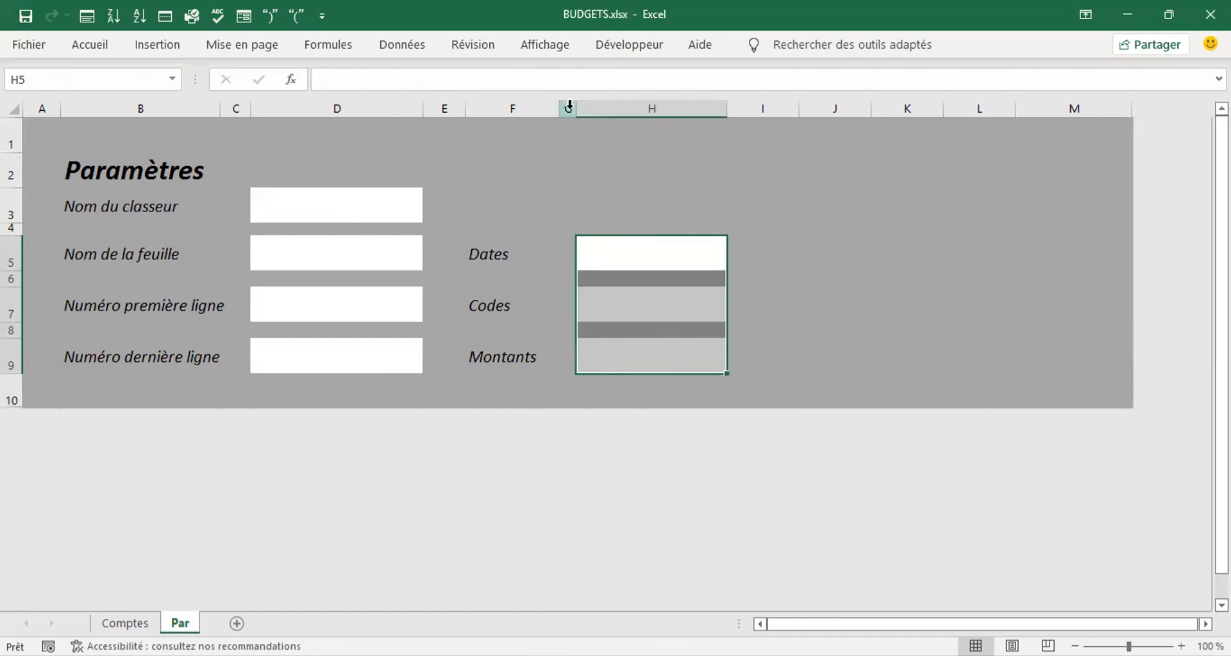
- Switch to Budget.xlsx and copy the headers N° colonne, Colonne and Référence plage from H3:L3 of its Par sheet
click(676, 200)
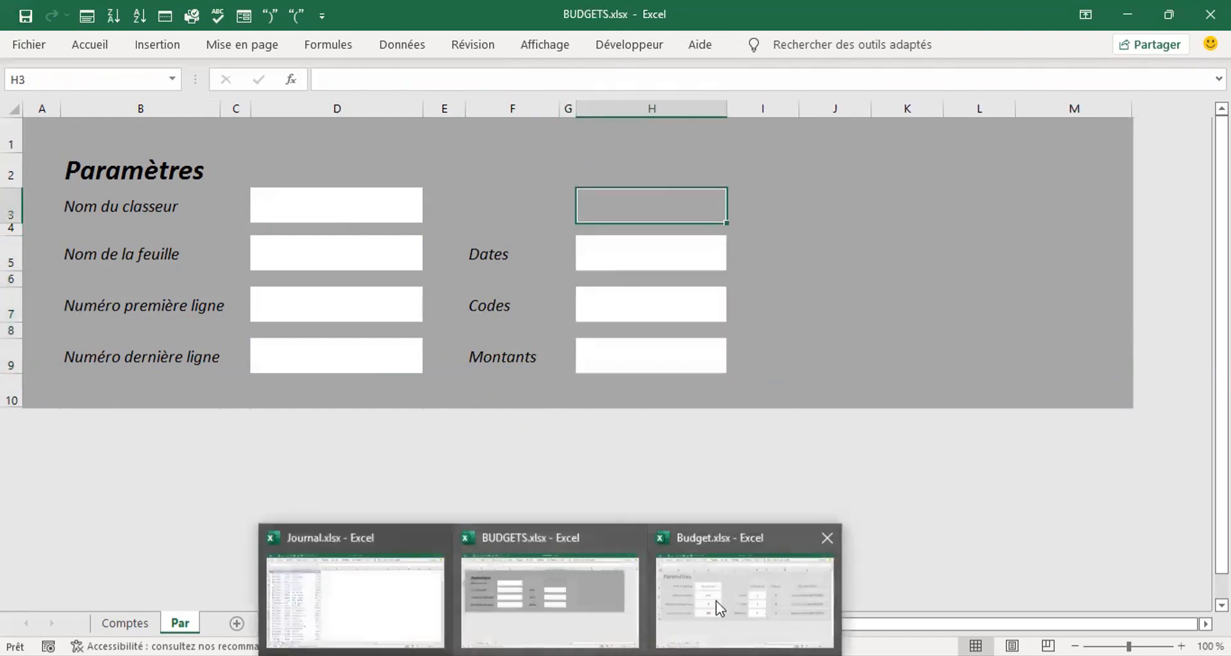
click(732, 598)
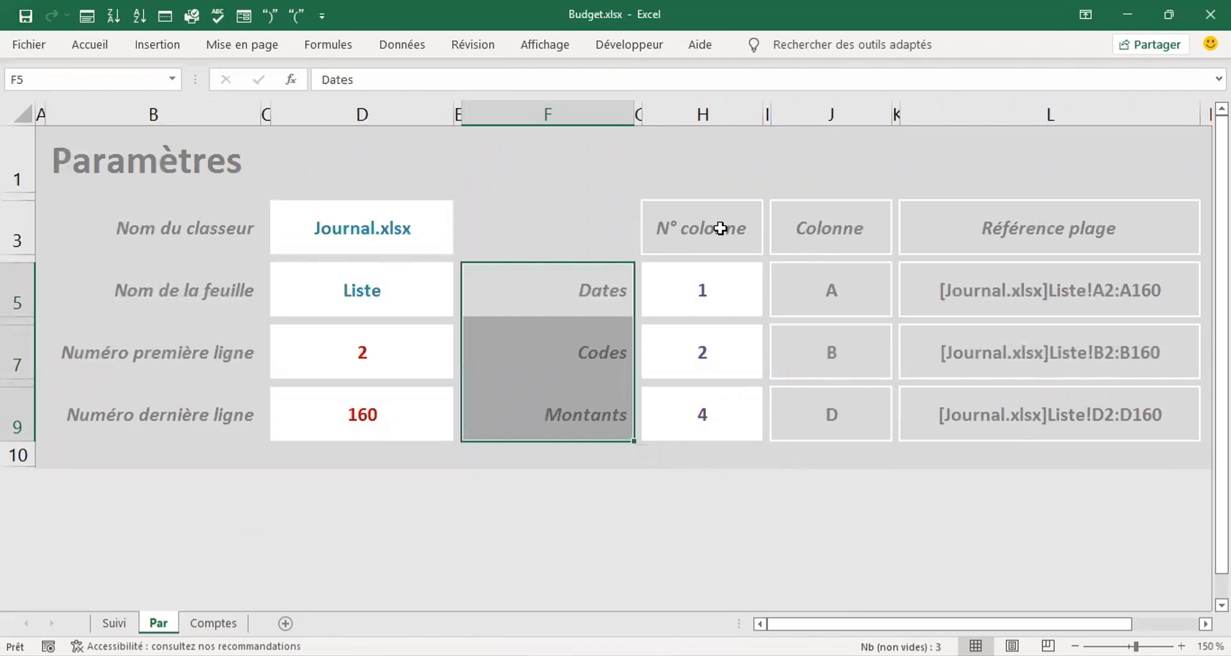
click(721, 229)
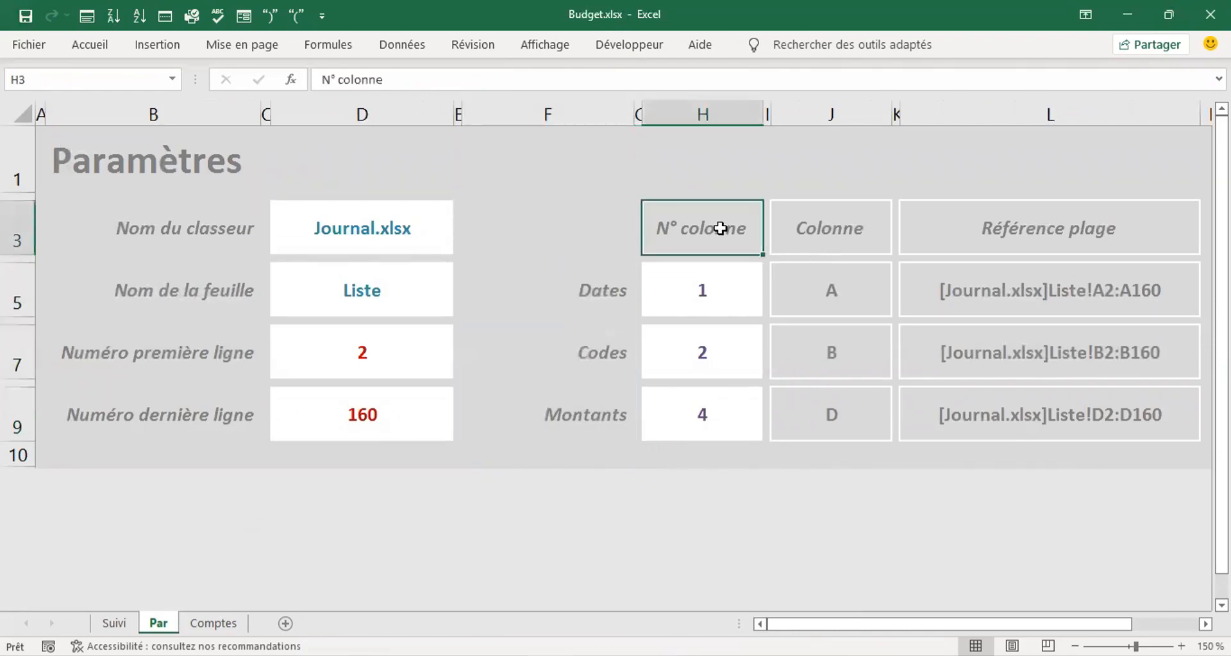
click(811, 229)
click(945, 235)
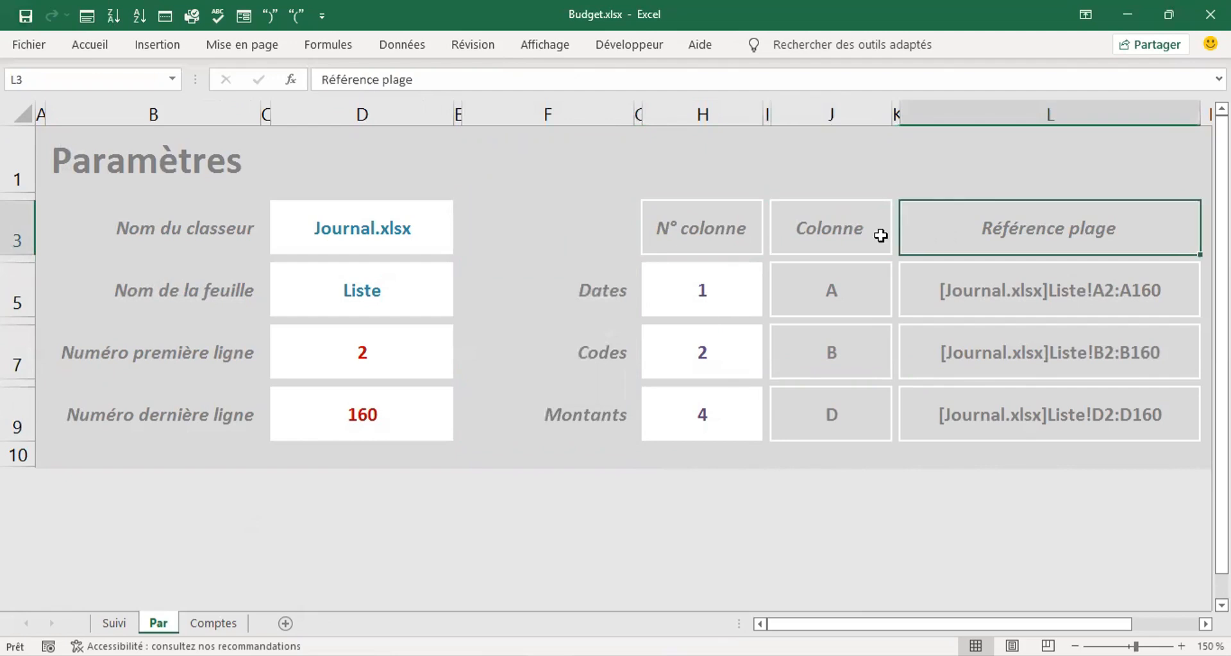
drag(721, 227, 971, 211)
key(ctrl+c)
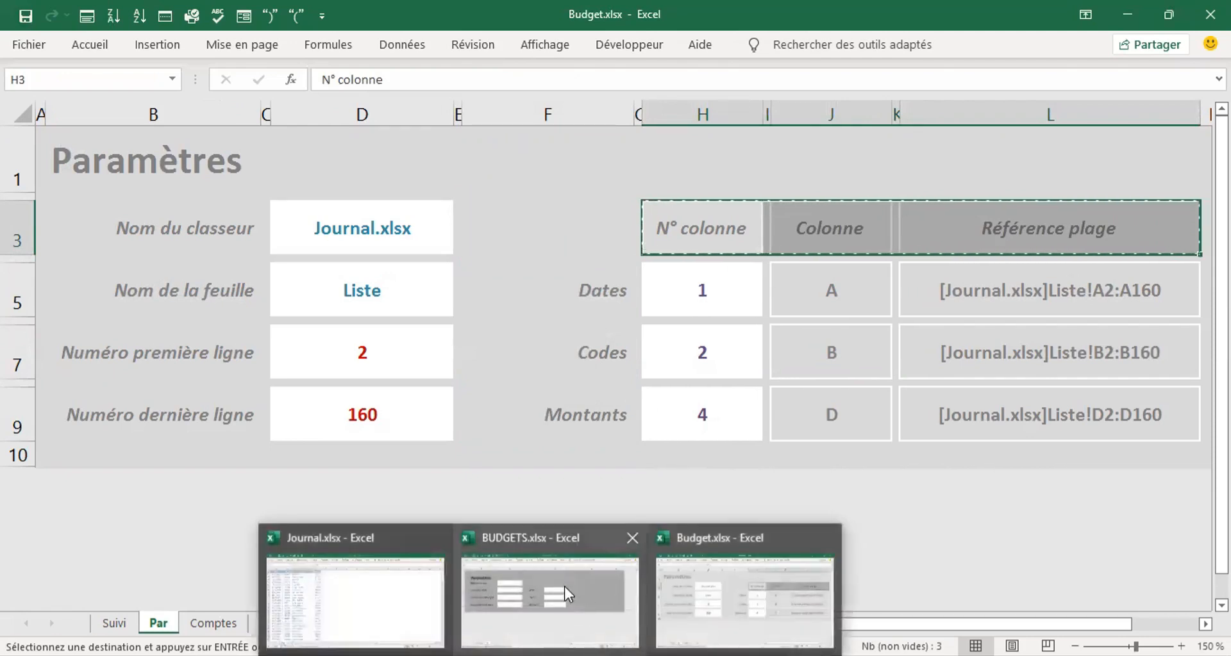
- Switch to BUDGETS.xlsx and paste the copied headers at H3 of the Par sheet as values only
click(565, 587)
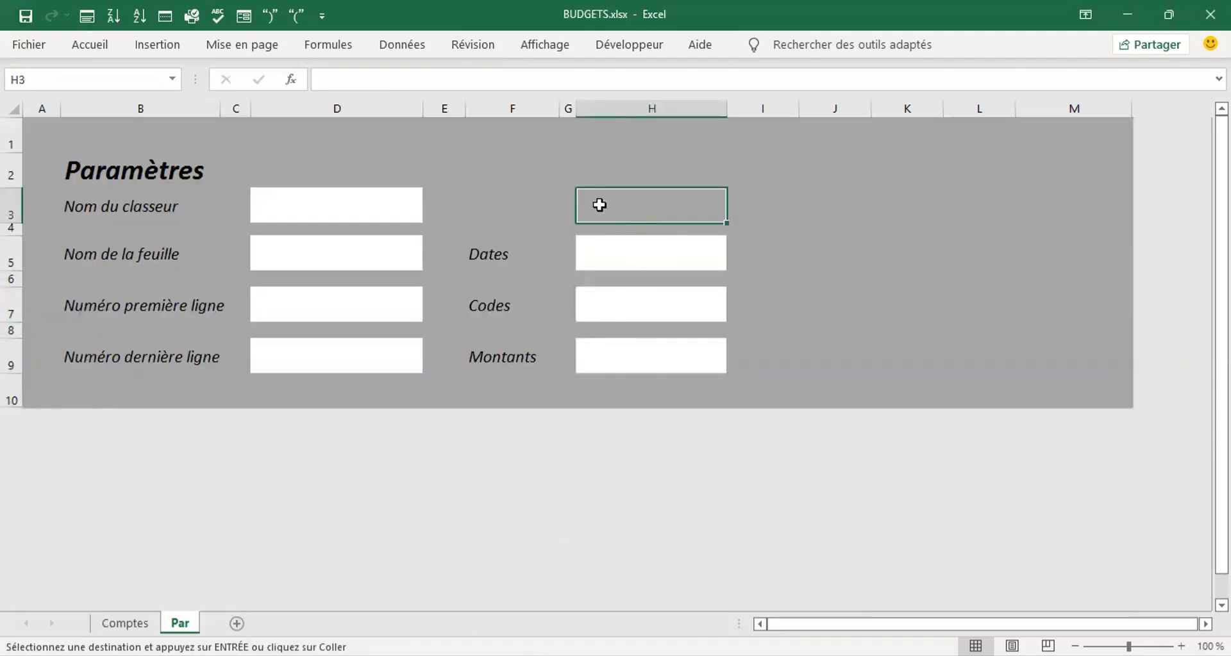
key(ctrl+v)
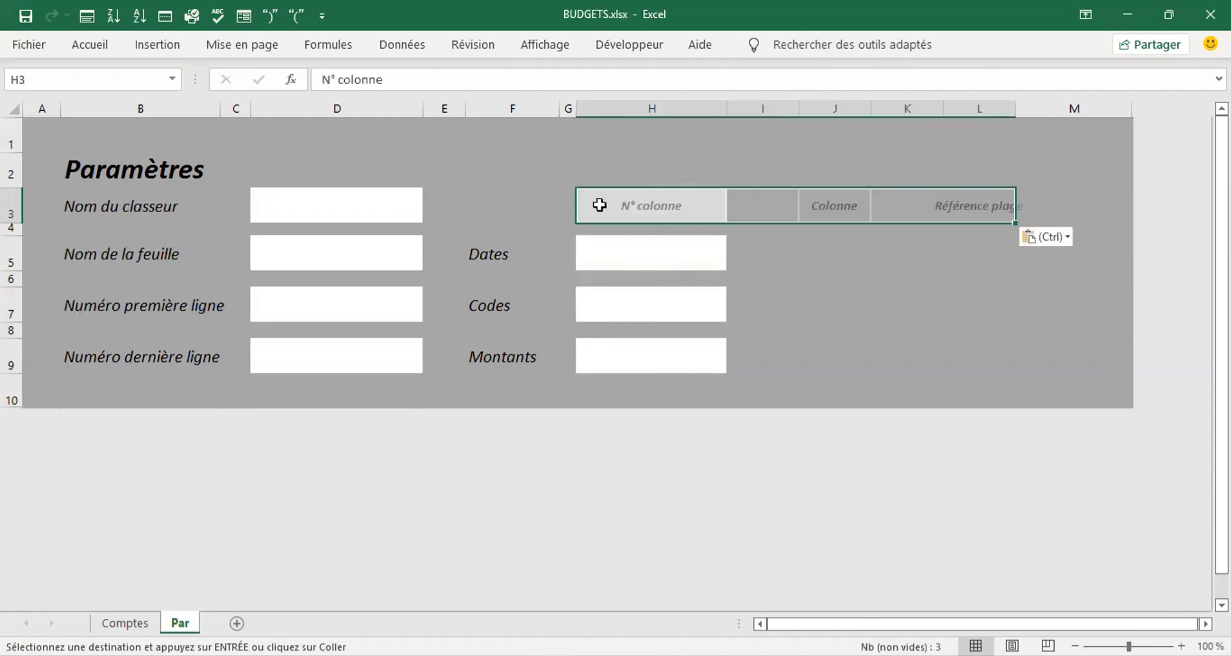
click(1067, 239)
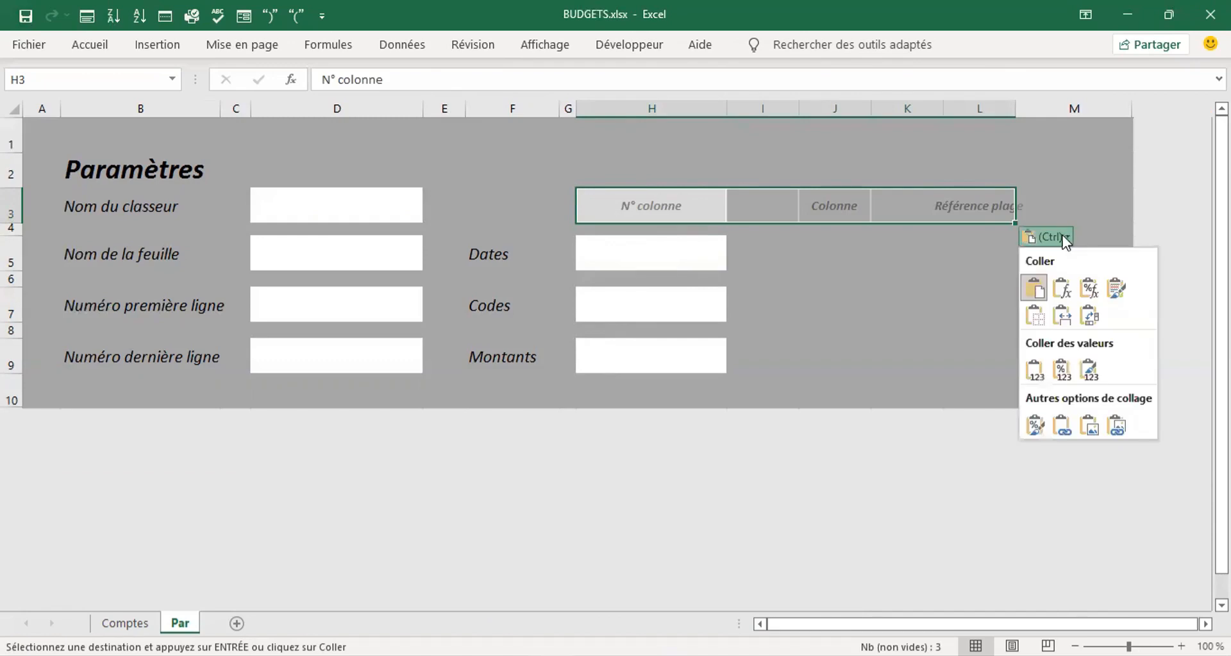
click(1035, 372)
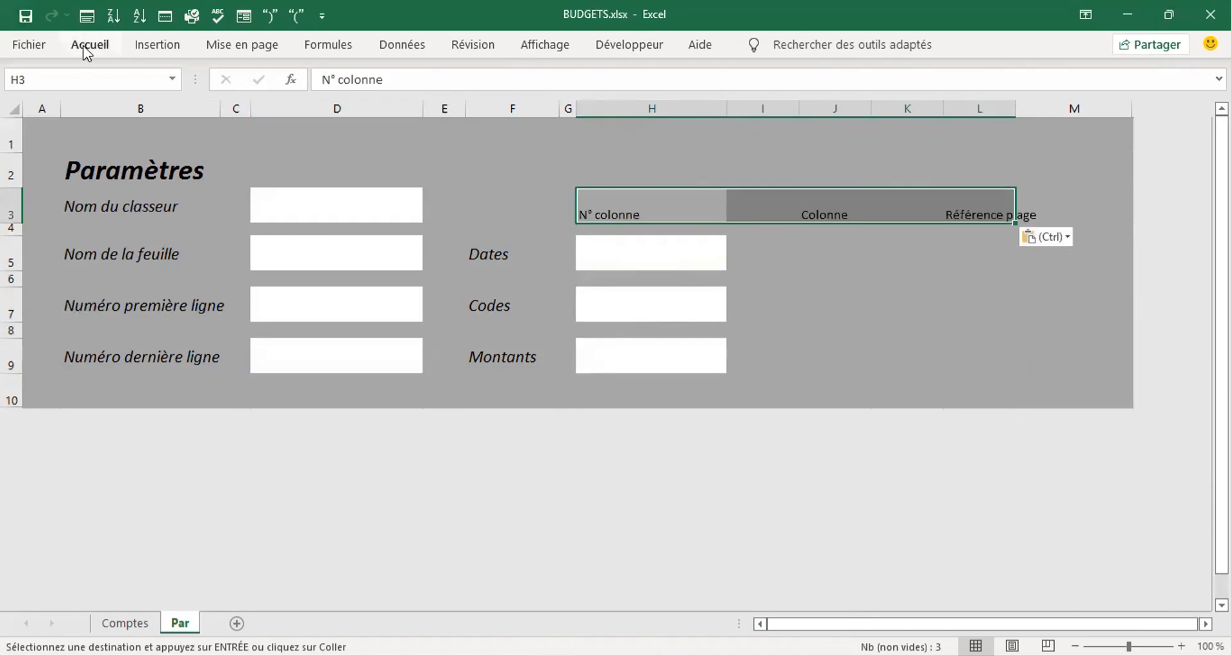
- Narrow columns I and K to thin spacers, widen column L for Référence plage and narrow column M
click(538, 258)
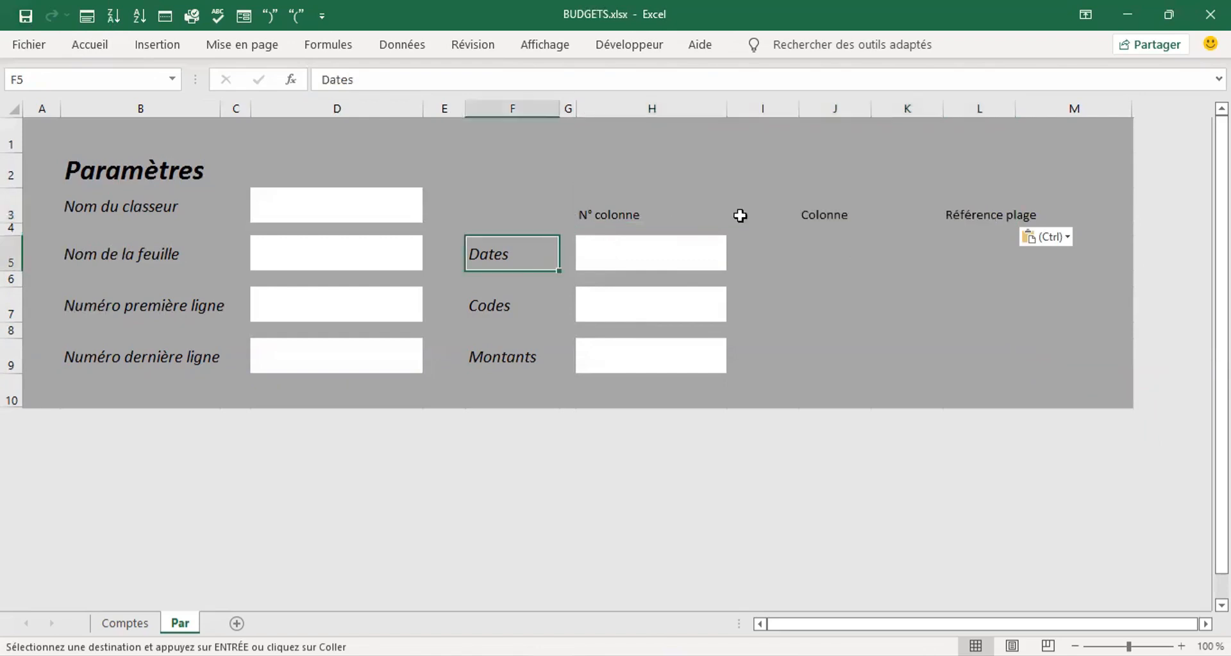
click(664, 218)
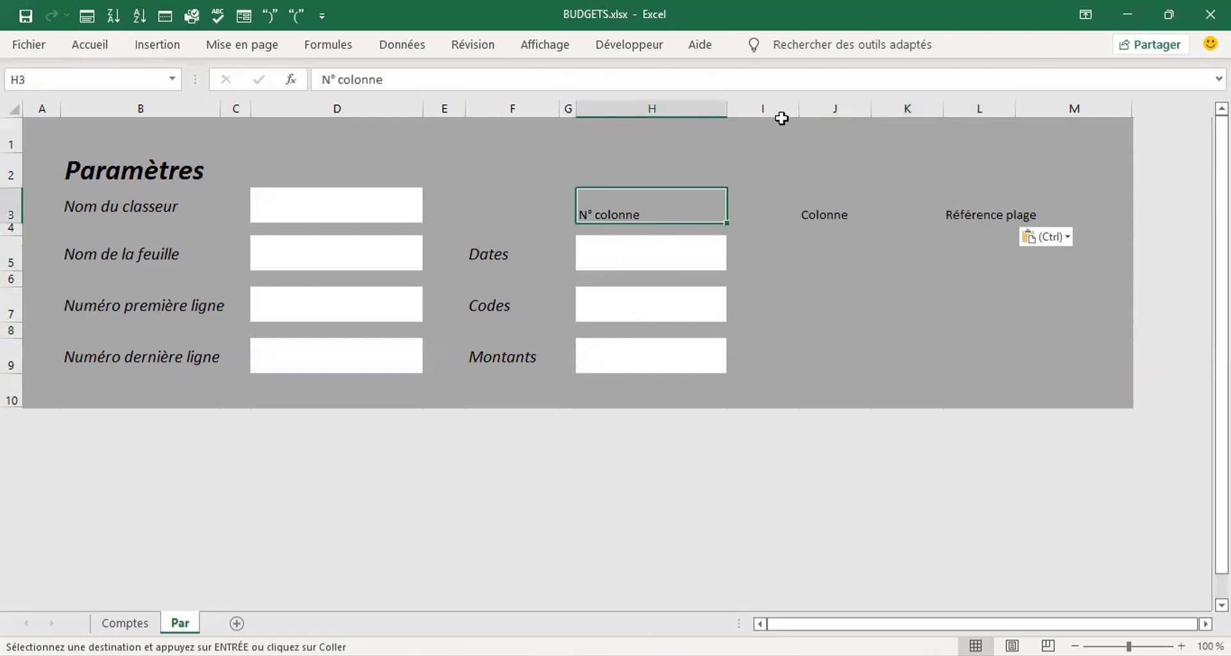
drag(796, 106, 747, 110)
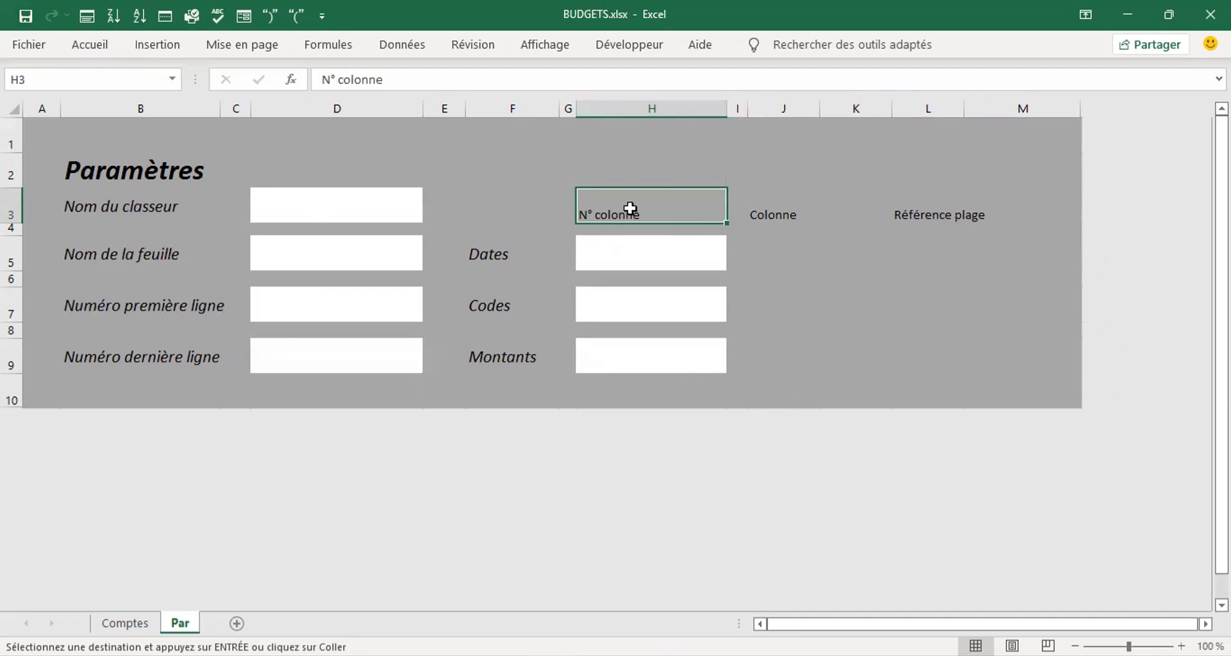
click(783, 109)
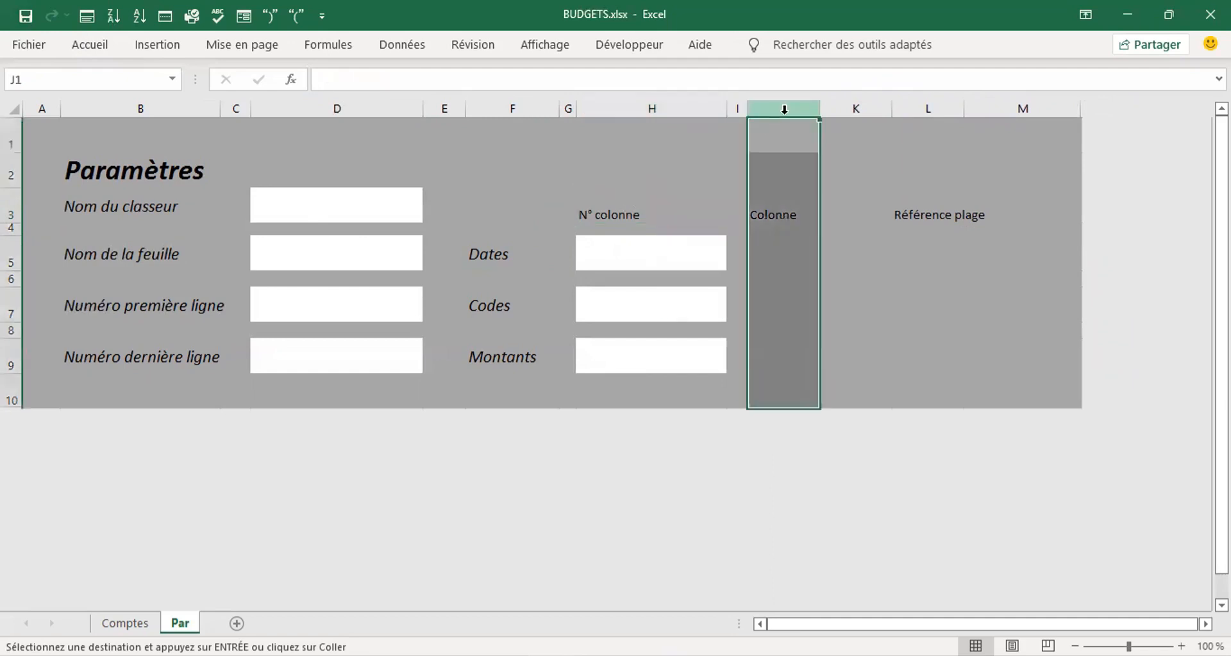
click(776, 219)
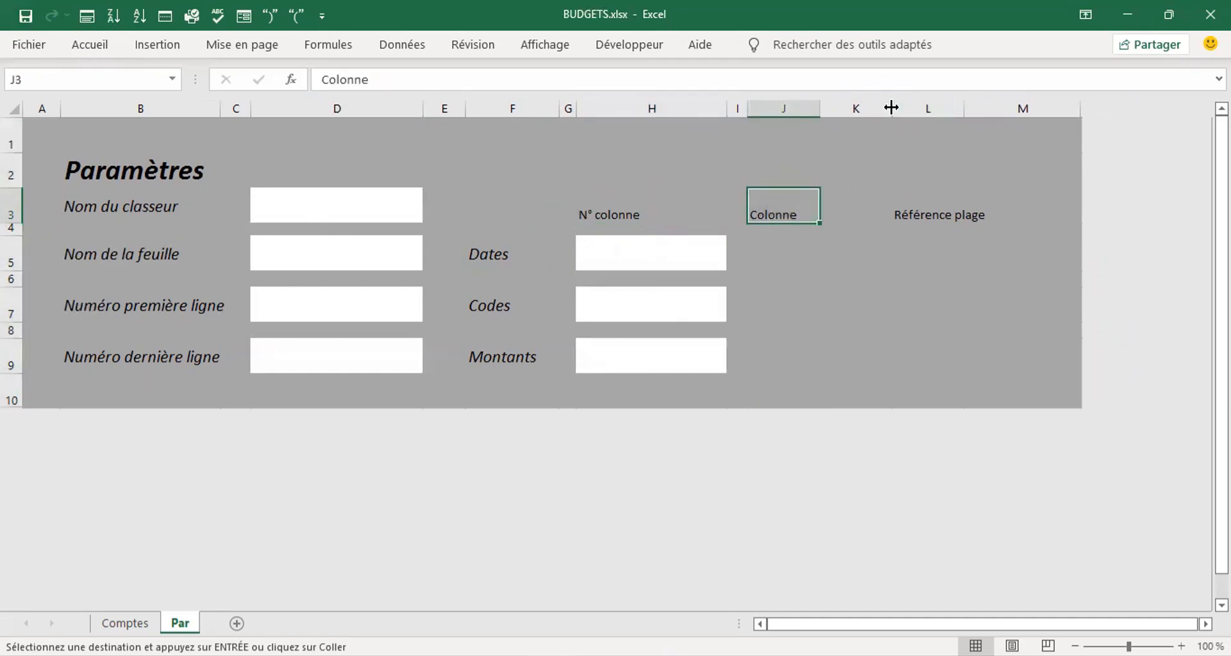
drag(892, 108, 971, 111)
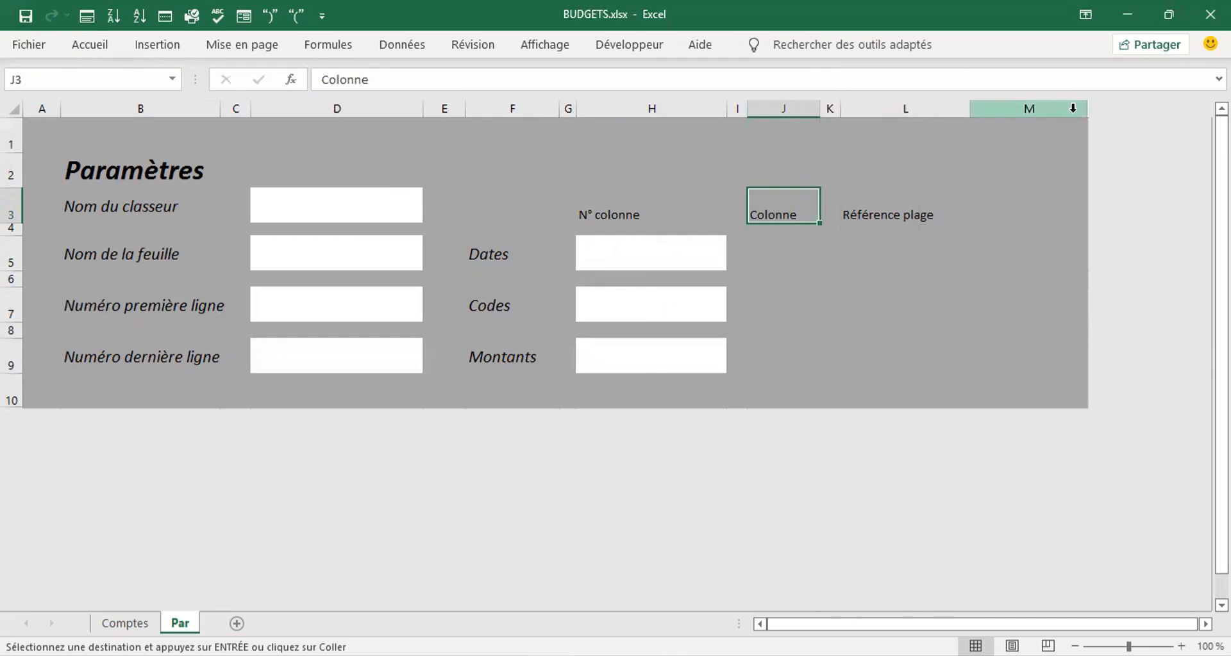
drag(1088, 109, 1015, 104)
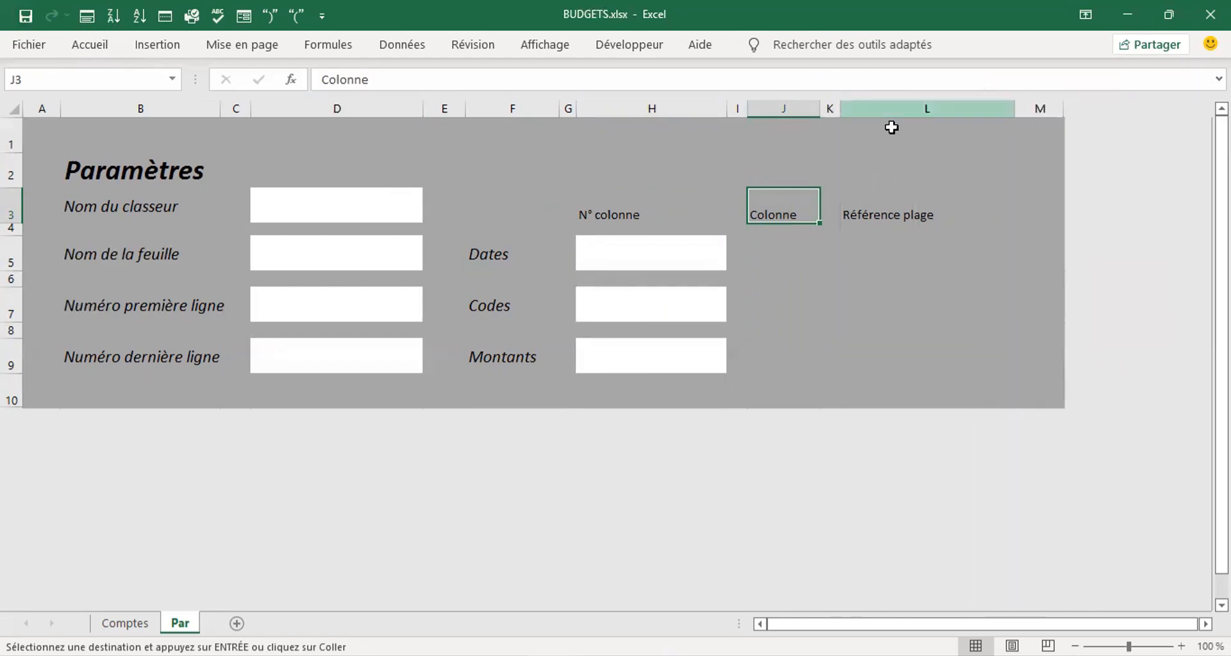
click(890, 219)
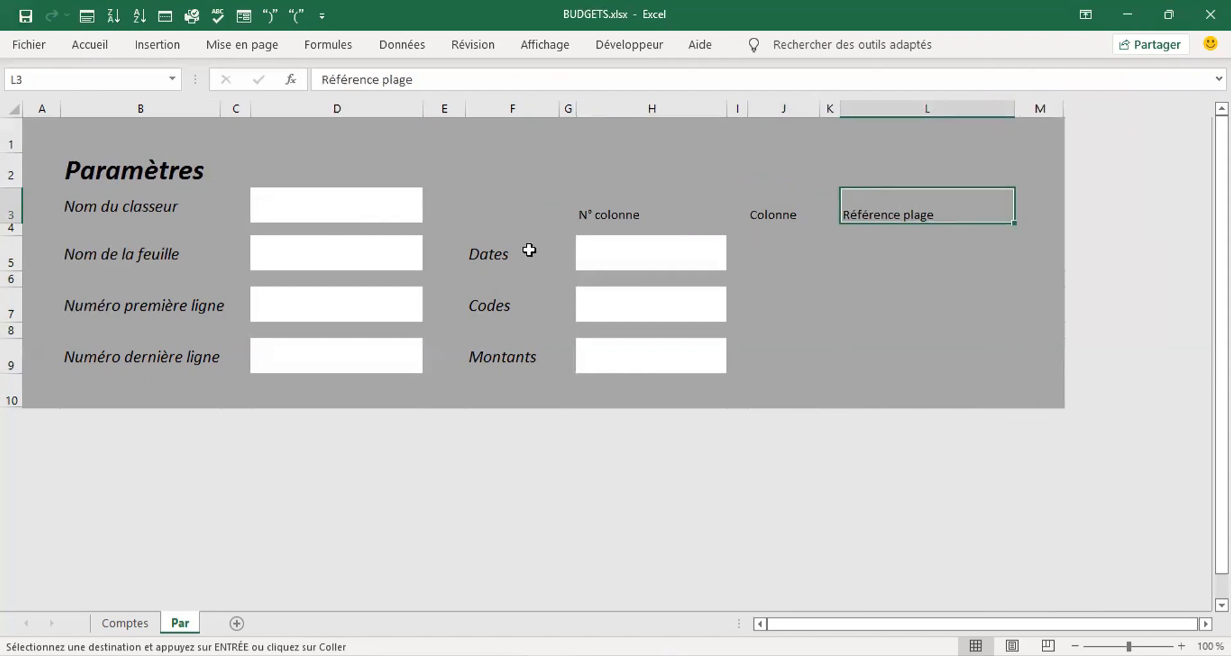
- Copy the formatting of the Dates label in F5 onto the headers in H3, J3 and L3
click(511, 262)
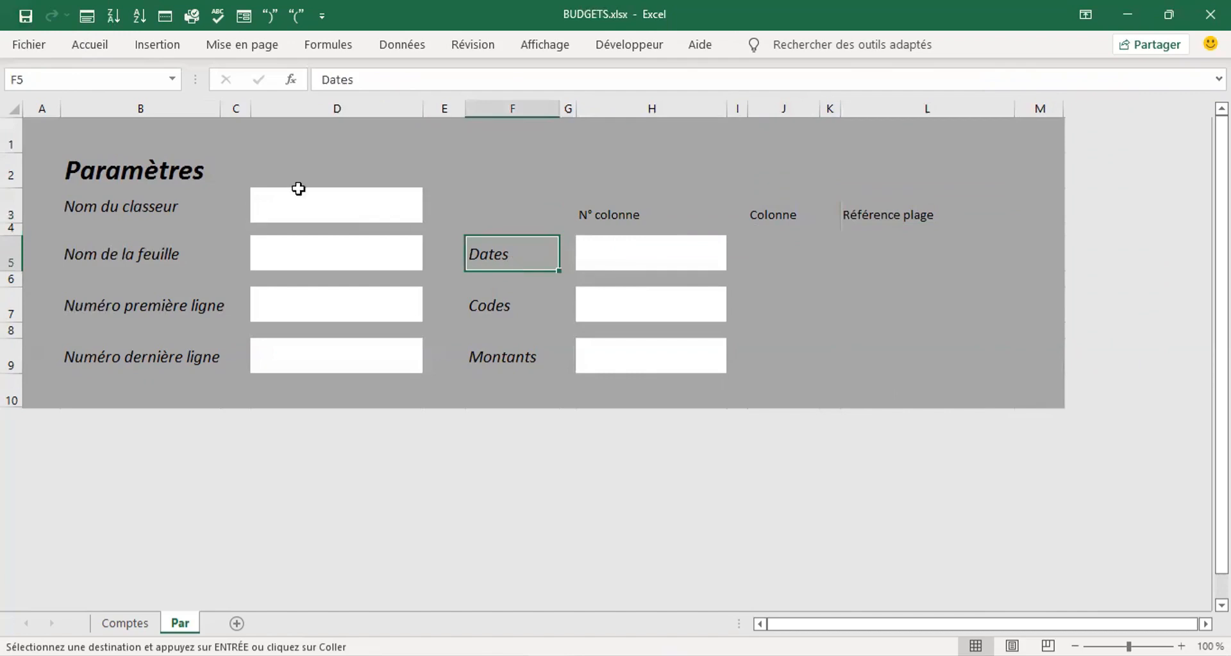
click(90, 47)
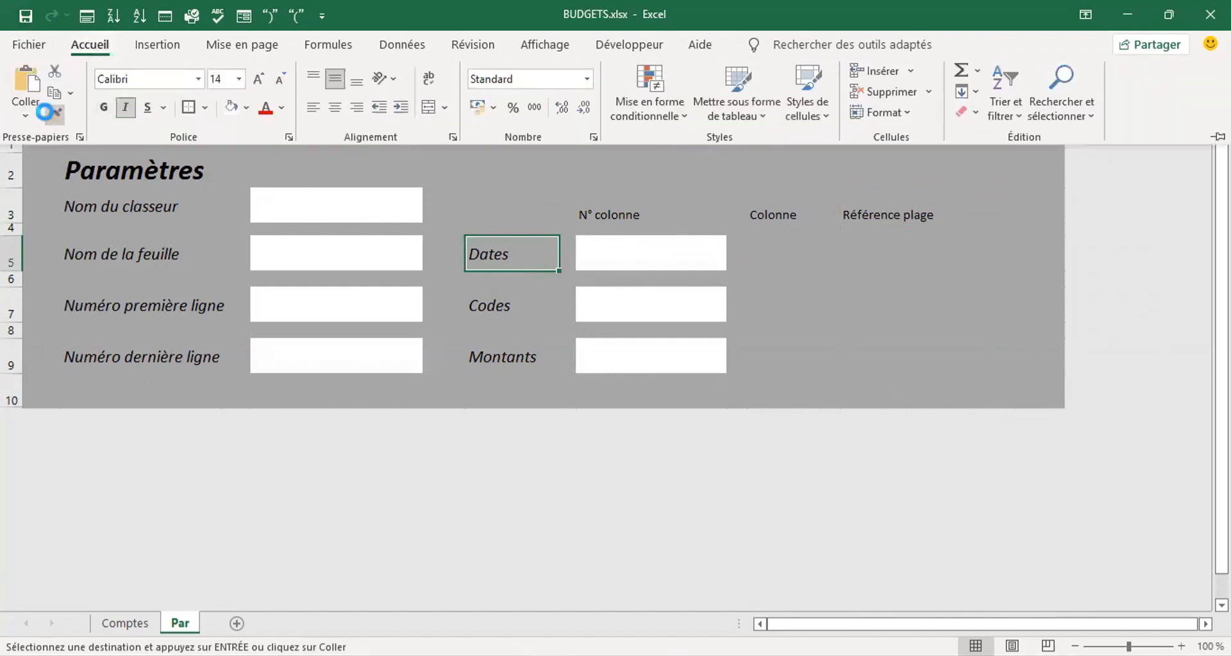
click(50, 117)
click(610, 216)
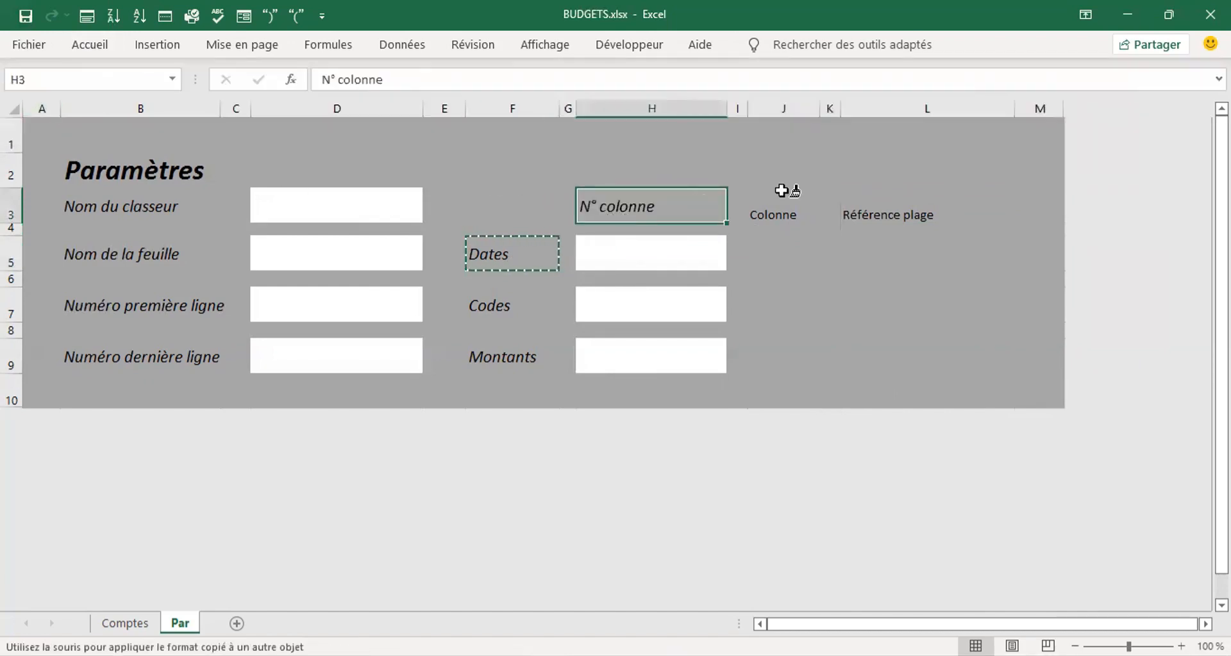
click(790, 219)
click(856, 213)
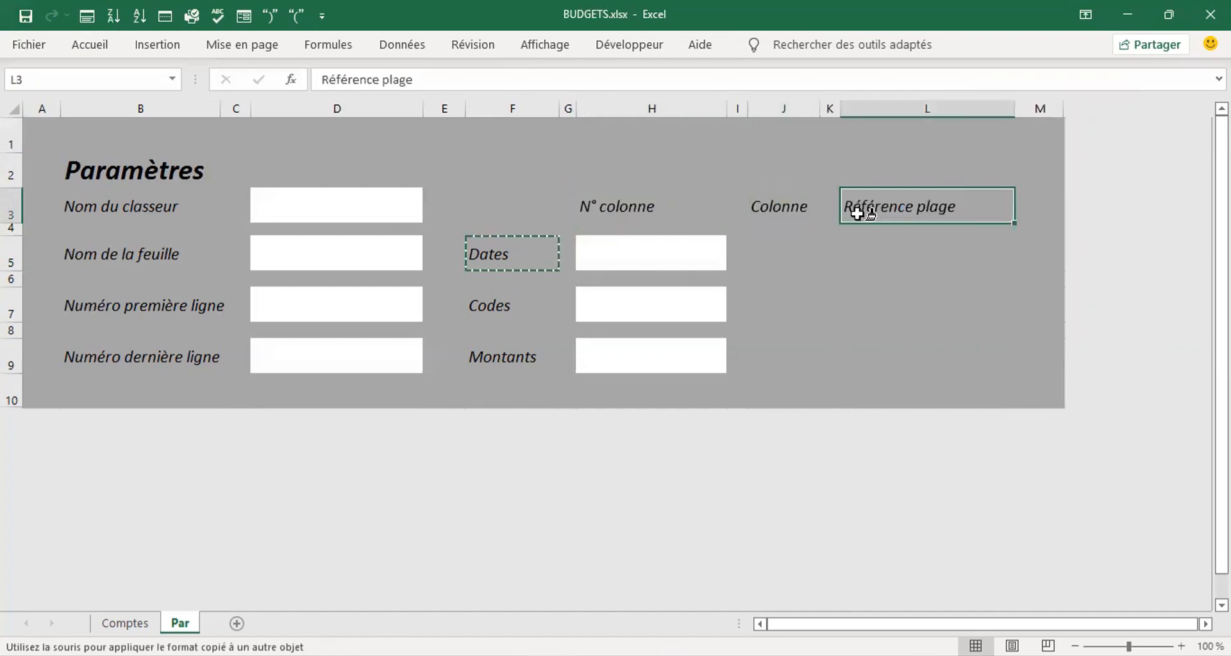
key(Escape)
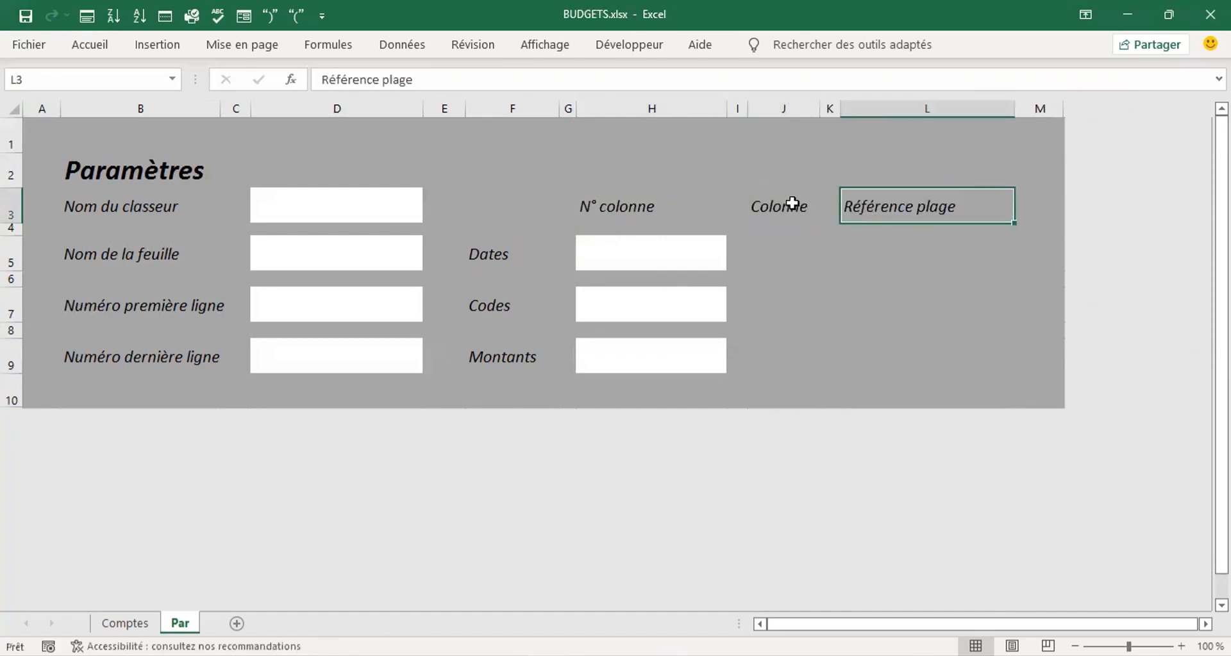
- Outline the header cells N° colonne, Colonne and Référence plage with a white border
ctrl+click(787, 209)
ctrl+click(614, 204)
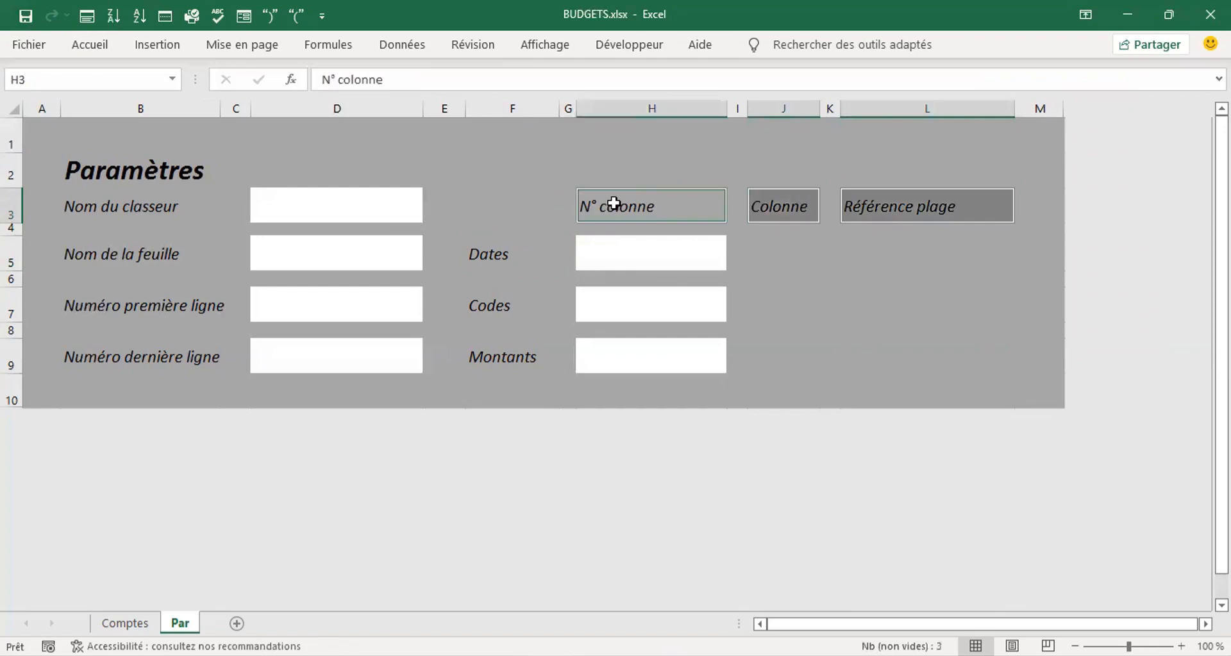
click(80, 49)
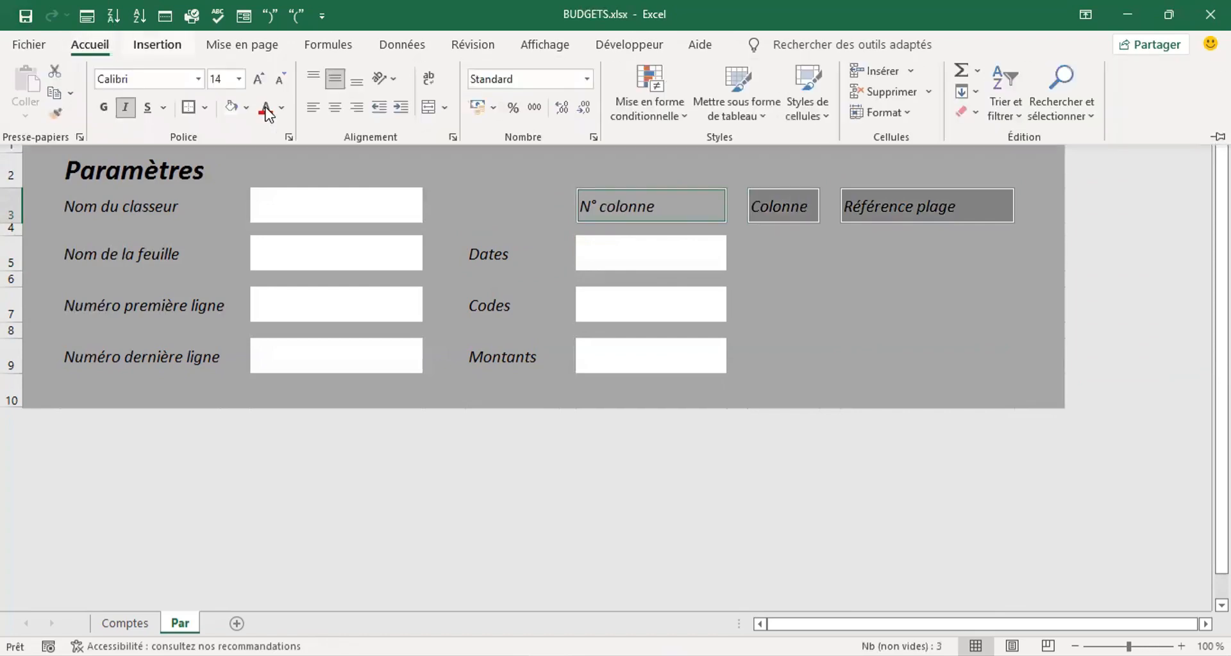
click(194, 115)
click(463, 195)
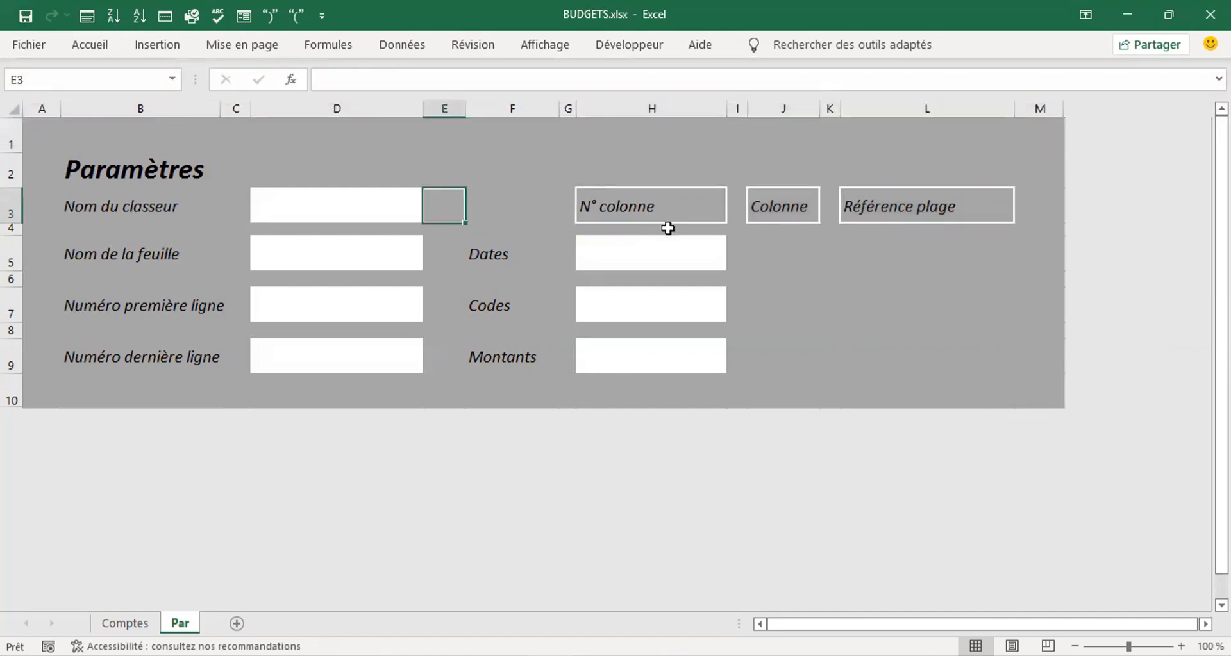
- Switch to Budget.xlsx, examine the formula in J5 of its Par sheet, and return to BUDGETS.xlsx
click(648, 206)
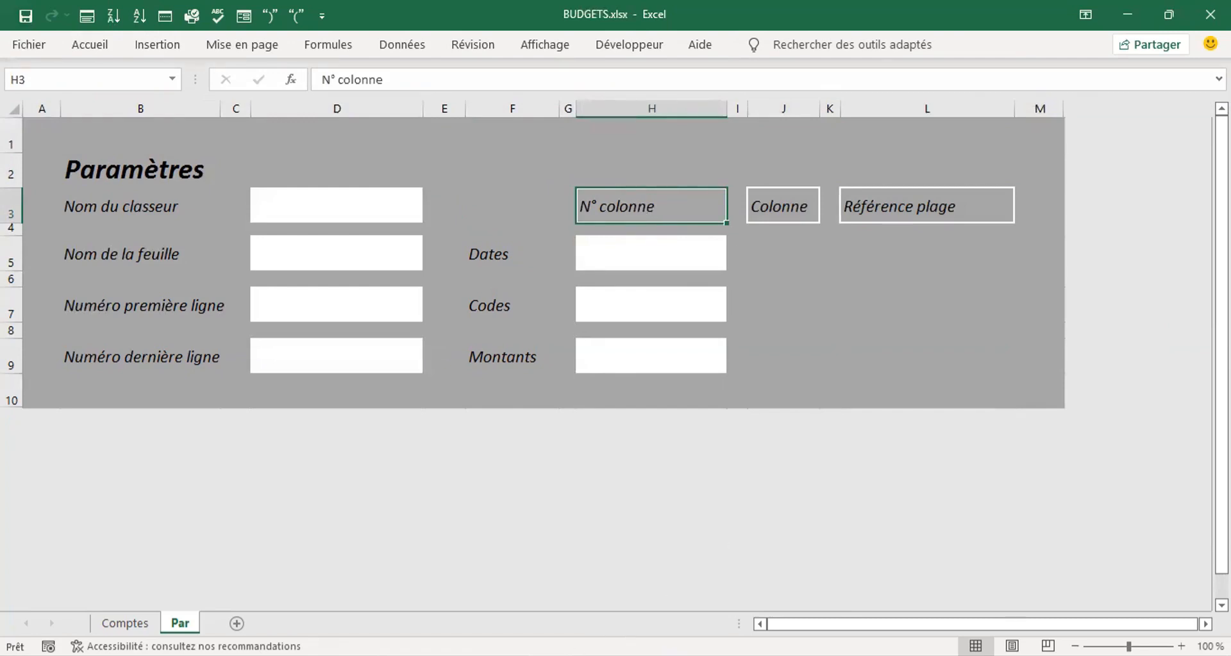
mouse_move(550, 655)
click(723, 605)
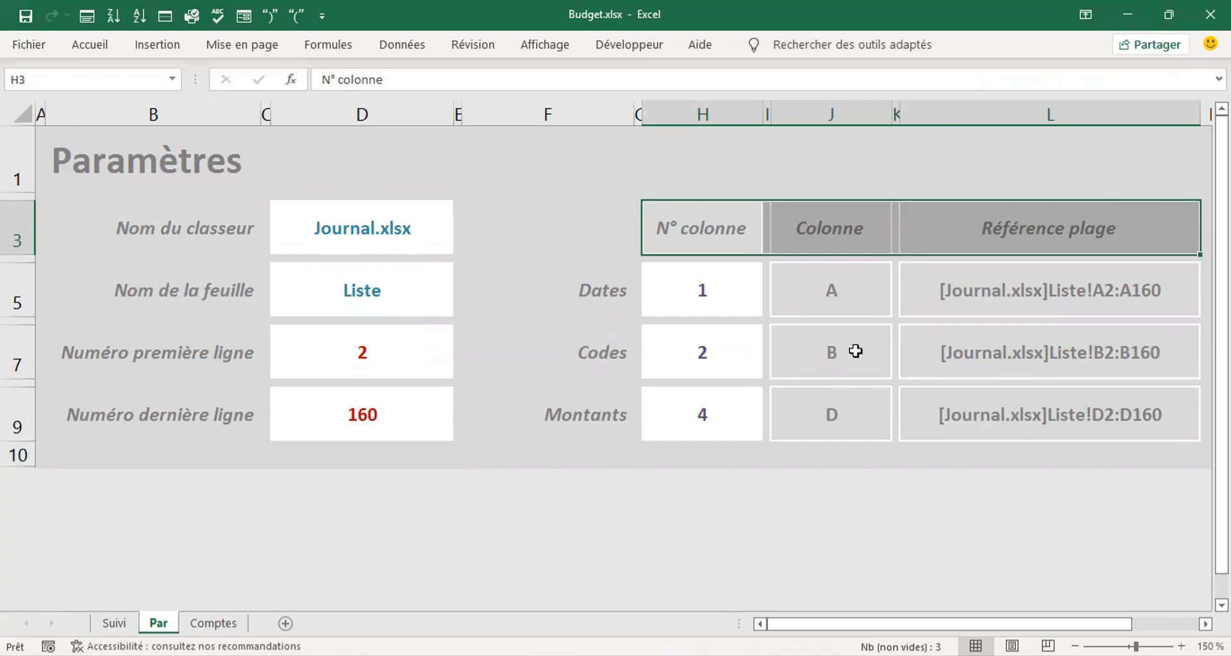
click(846, 181)
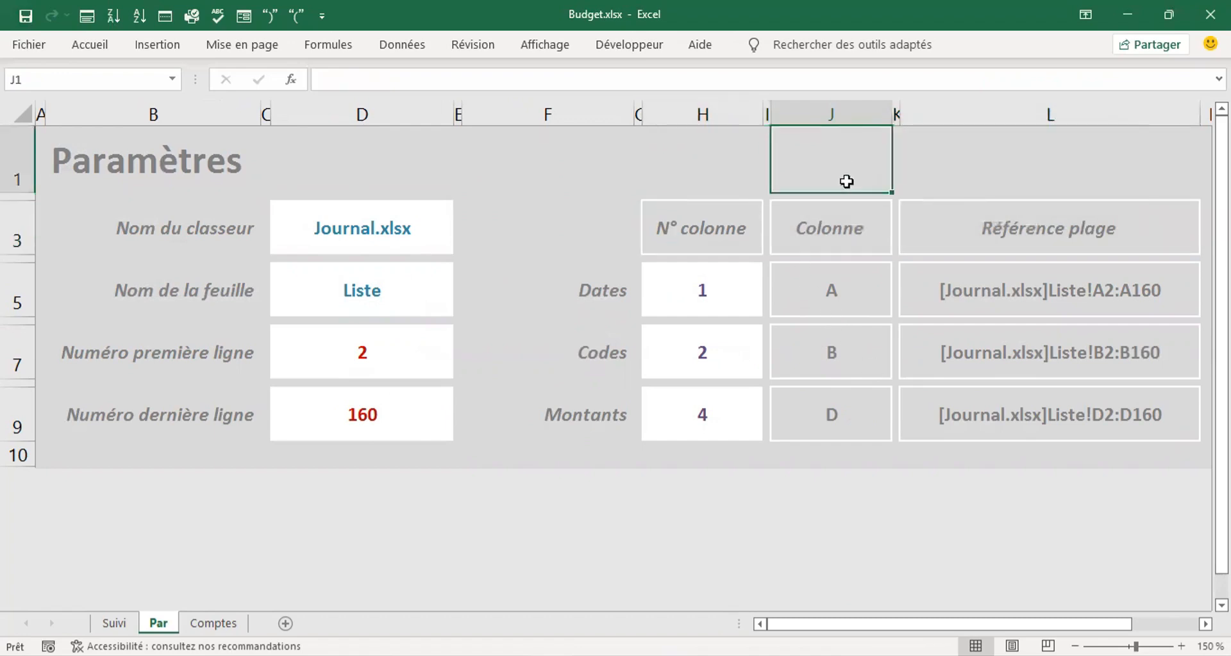
click(830, 293)
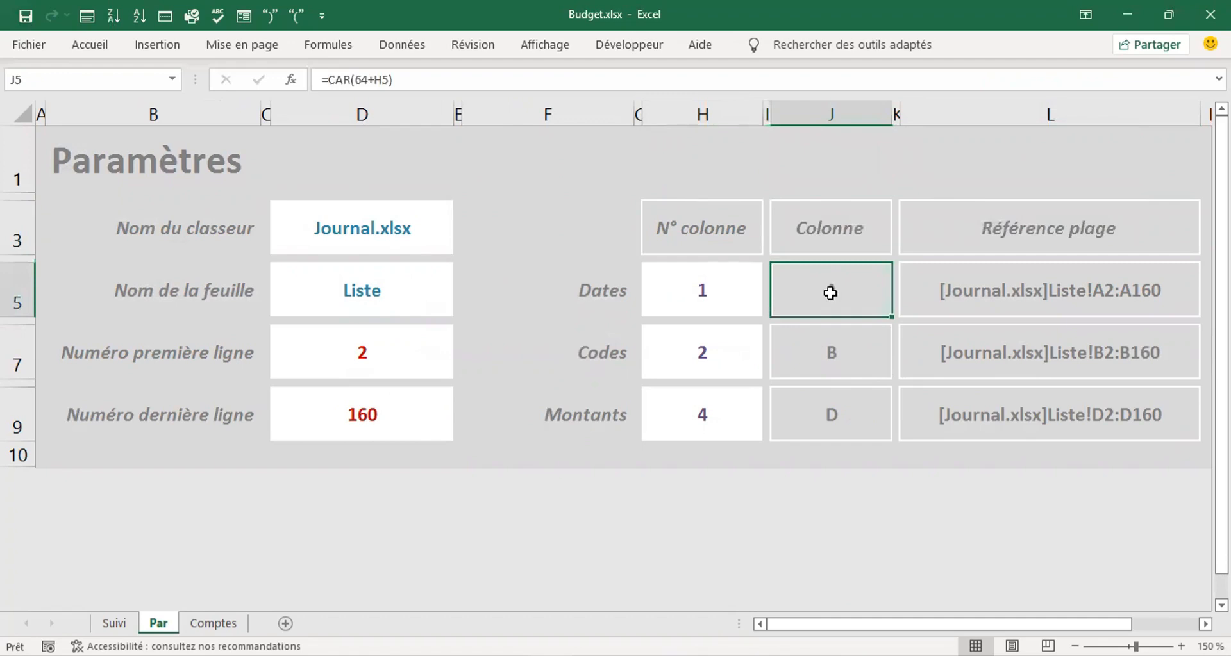
double_click(831, 292)
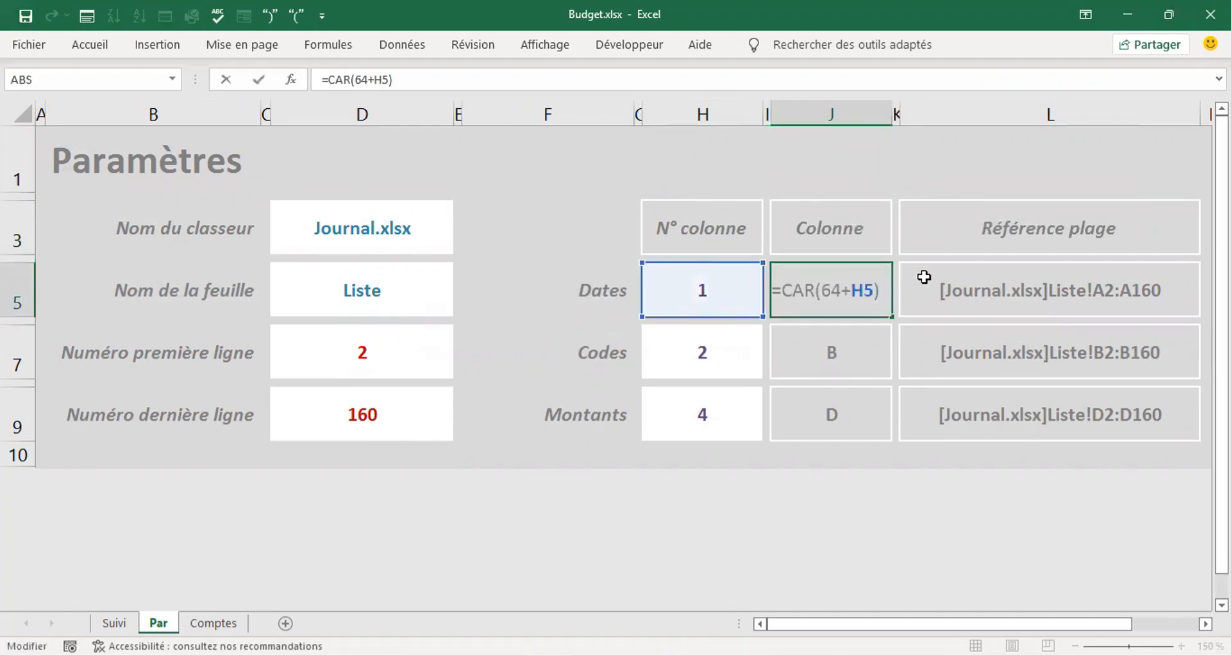
key(Return)
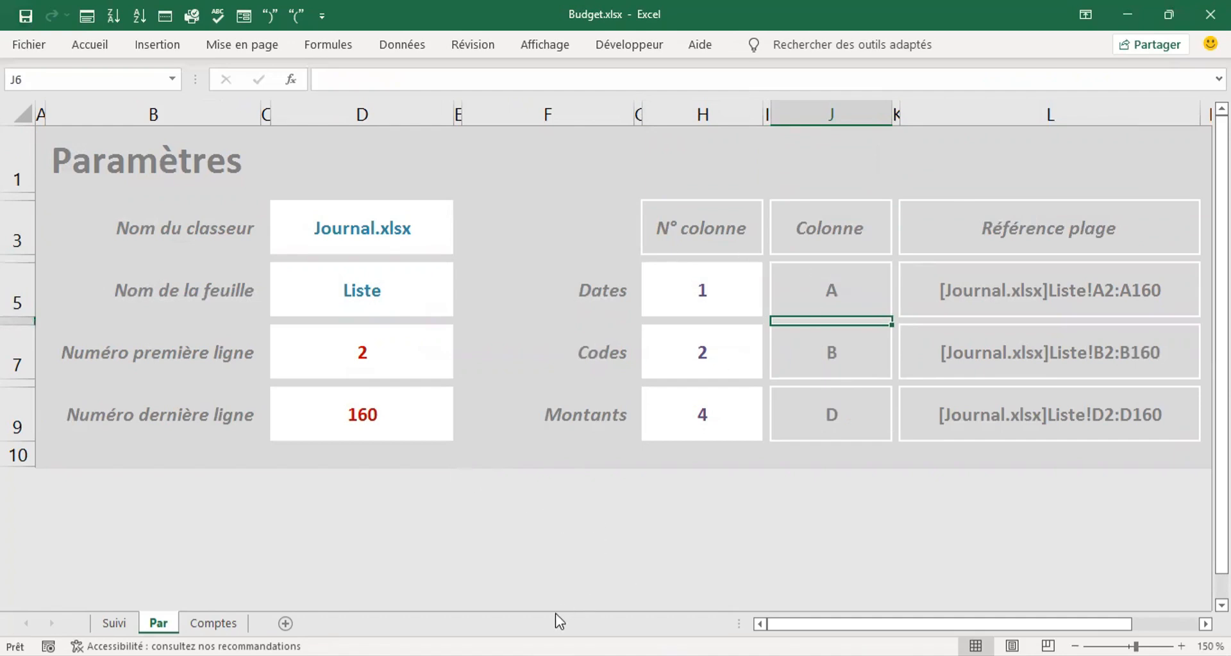
mouse_move(536, 654)
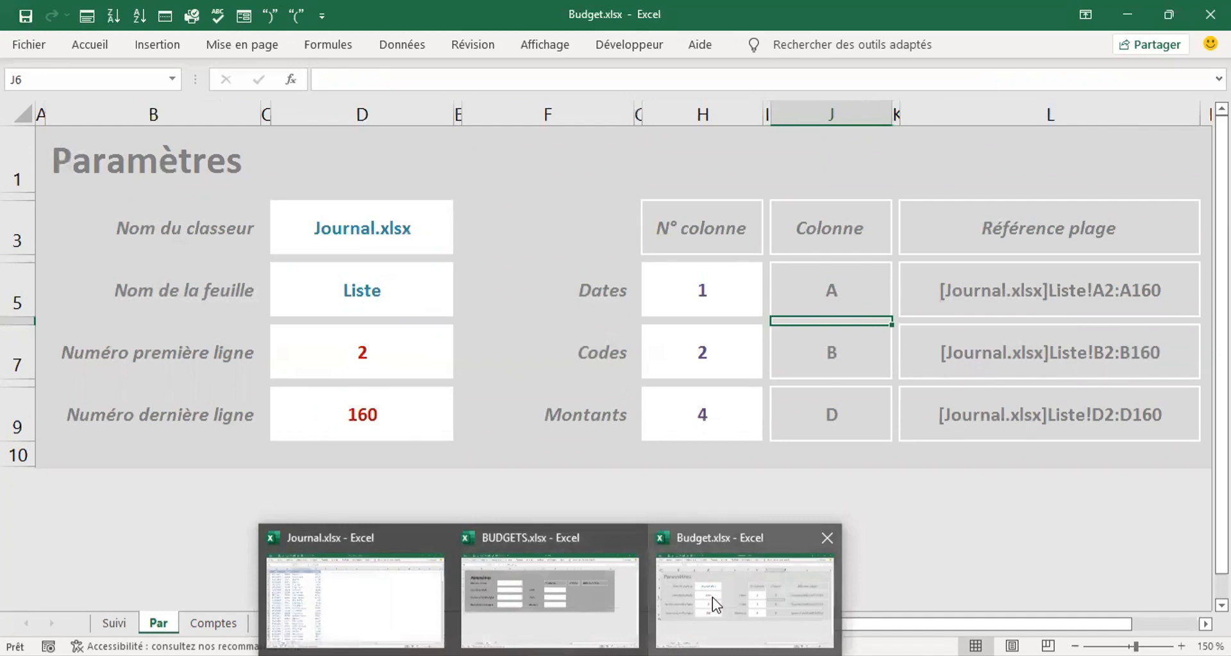
click(575, 608)
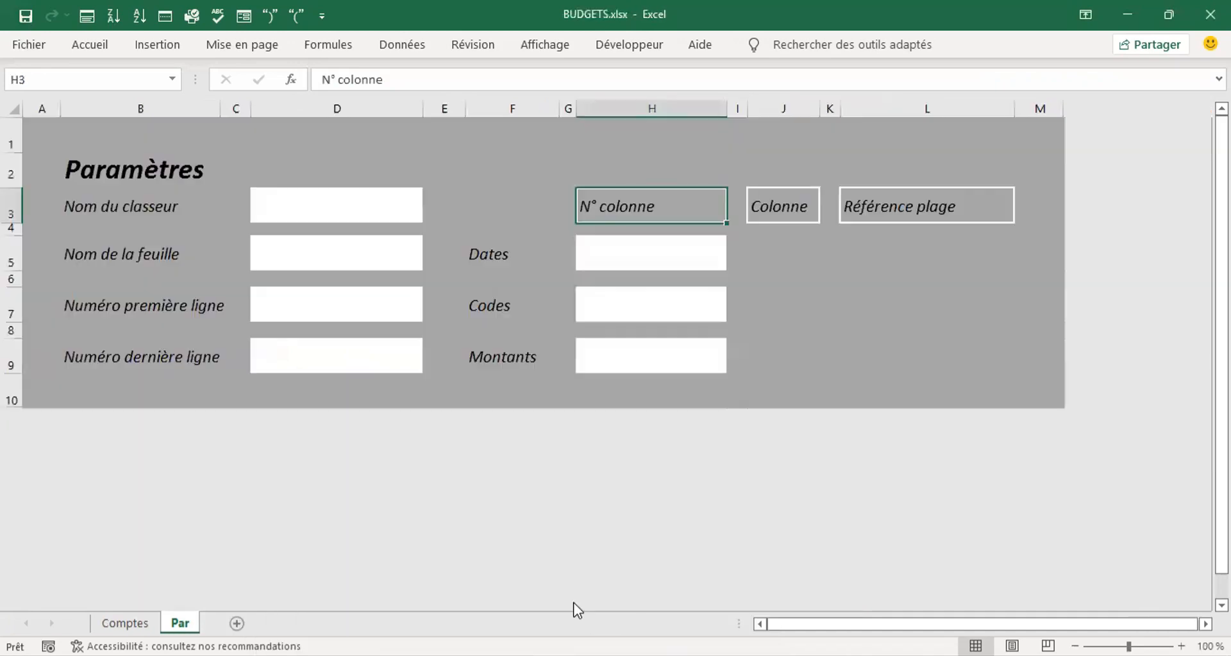
click(651, 280)
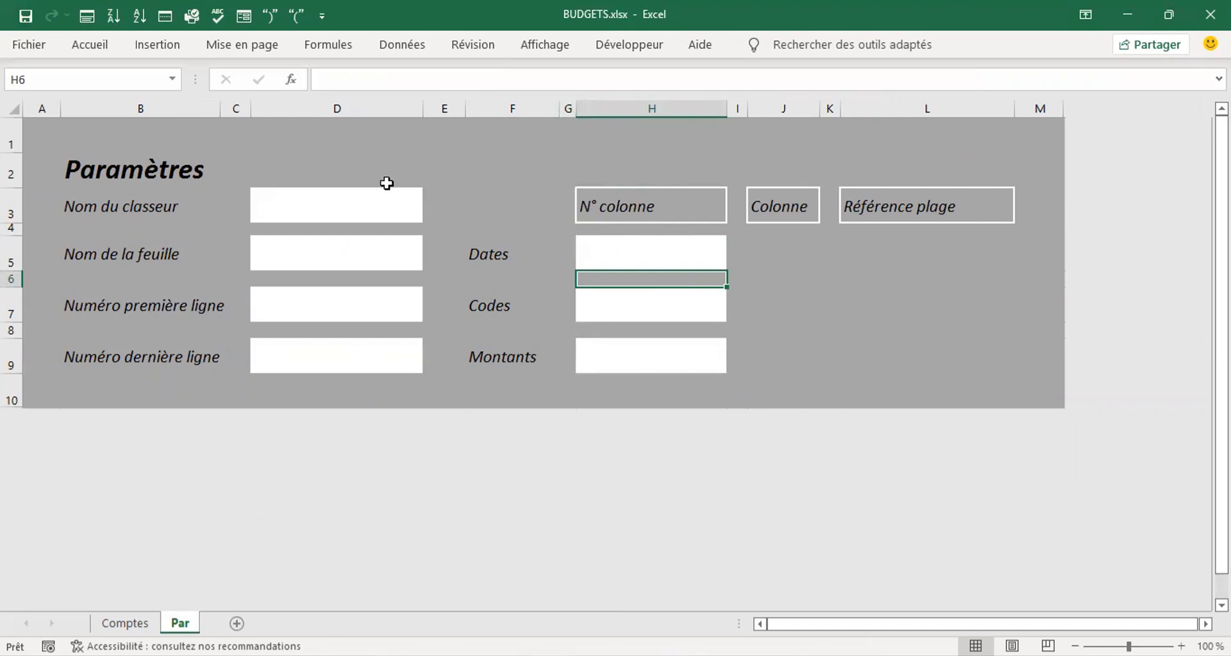
click(357, 200)
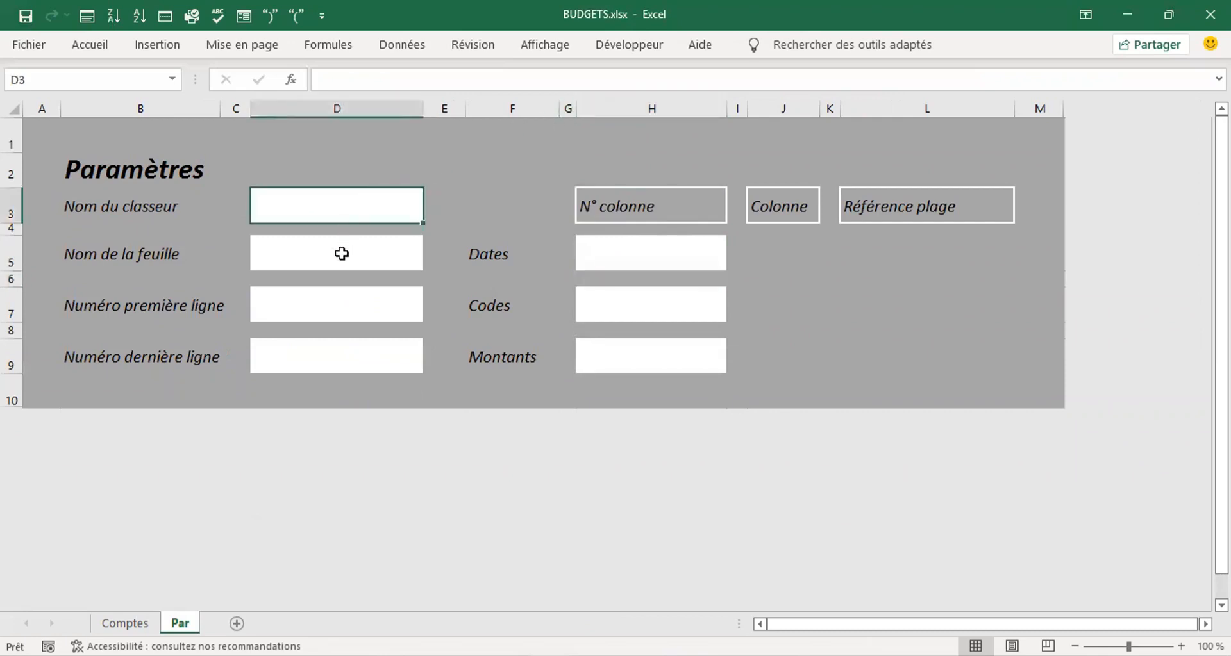
click(342, 253)
click(329, 312)
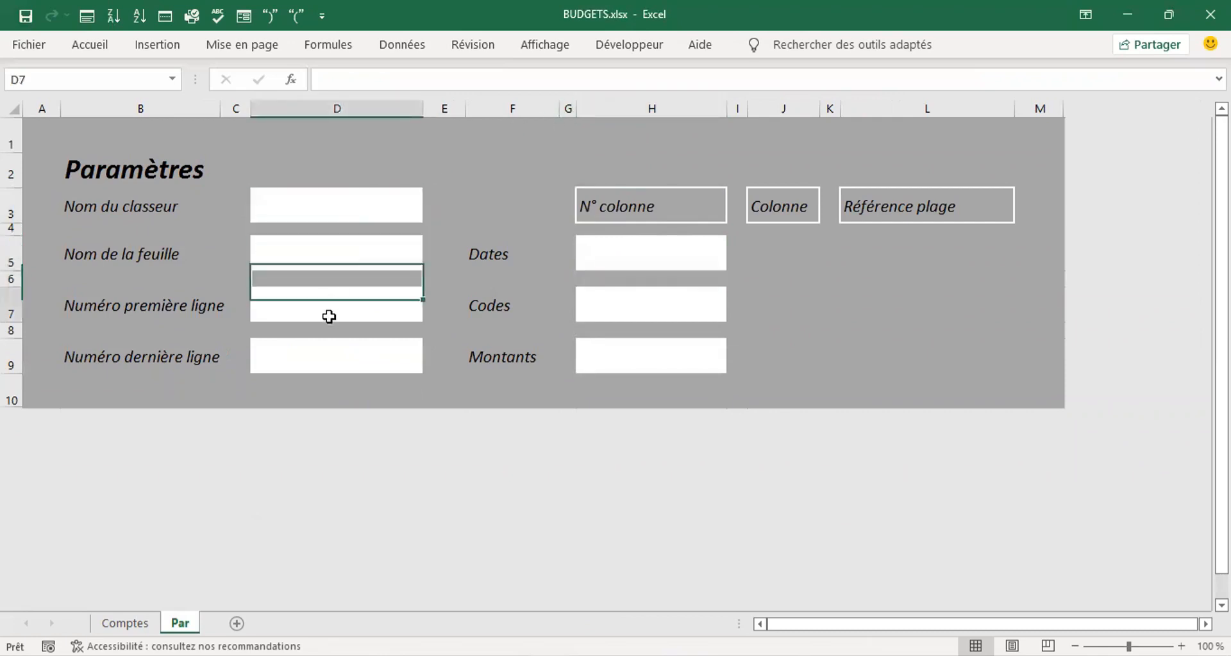
click(330, 373)
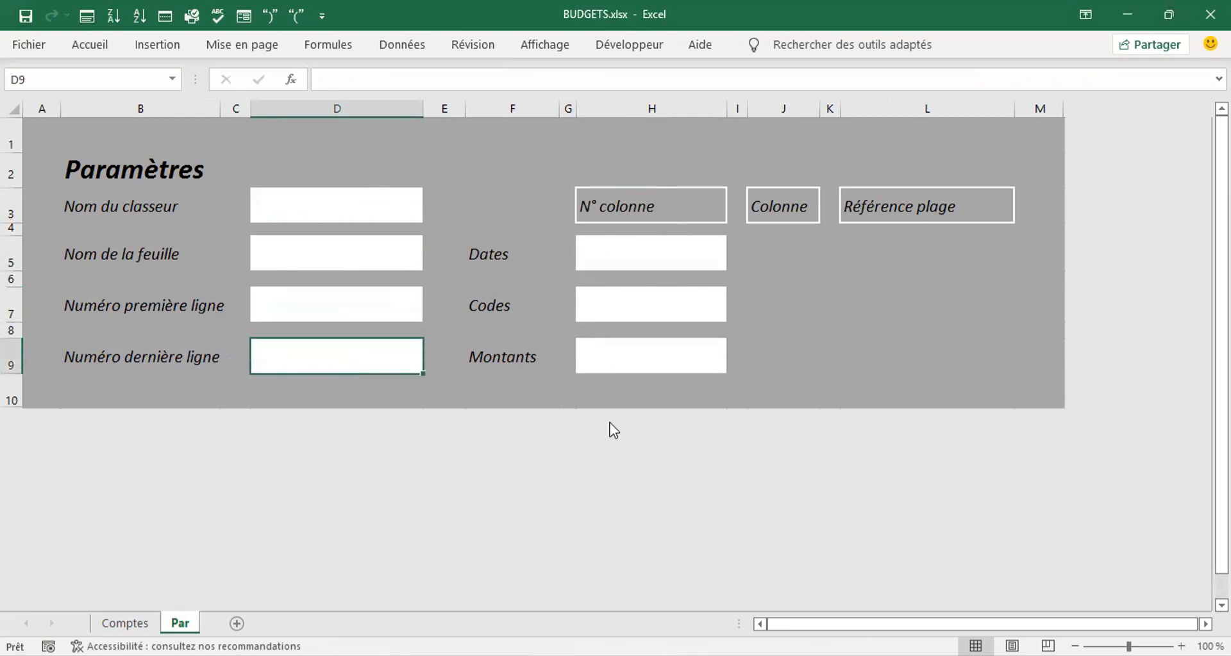
click(828, 308)
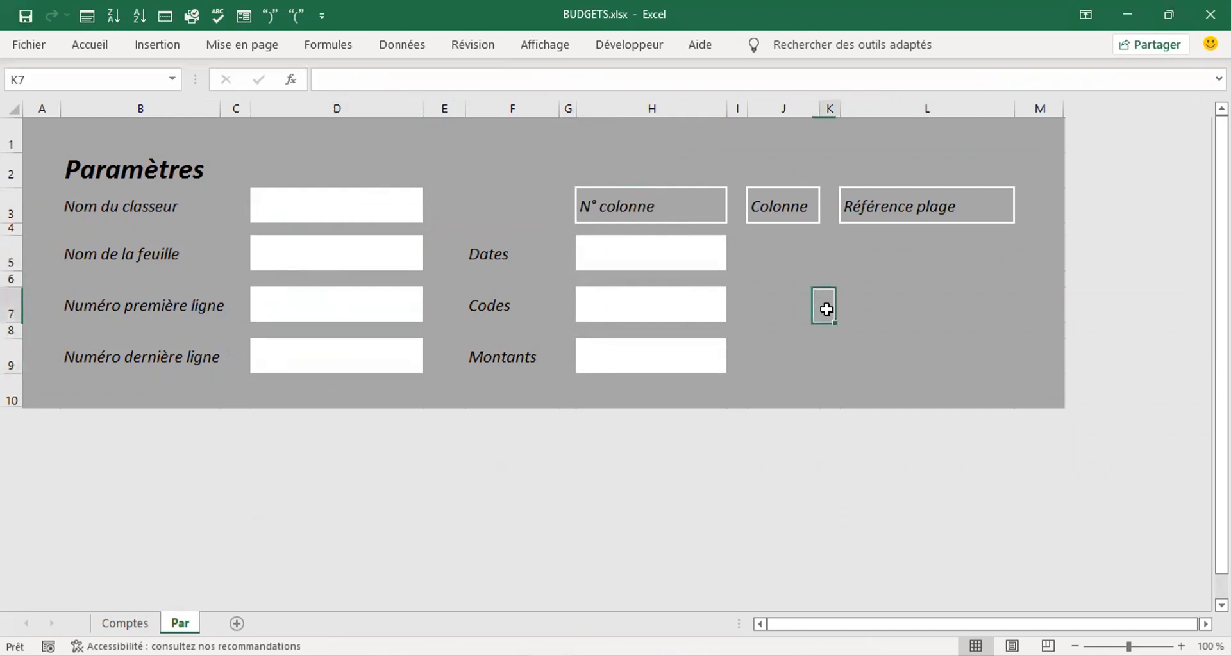
click(791, 262)
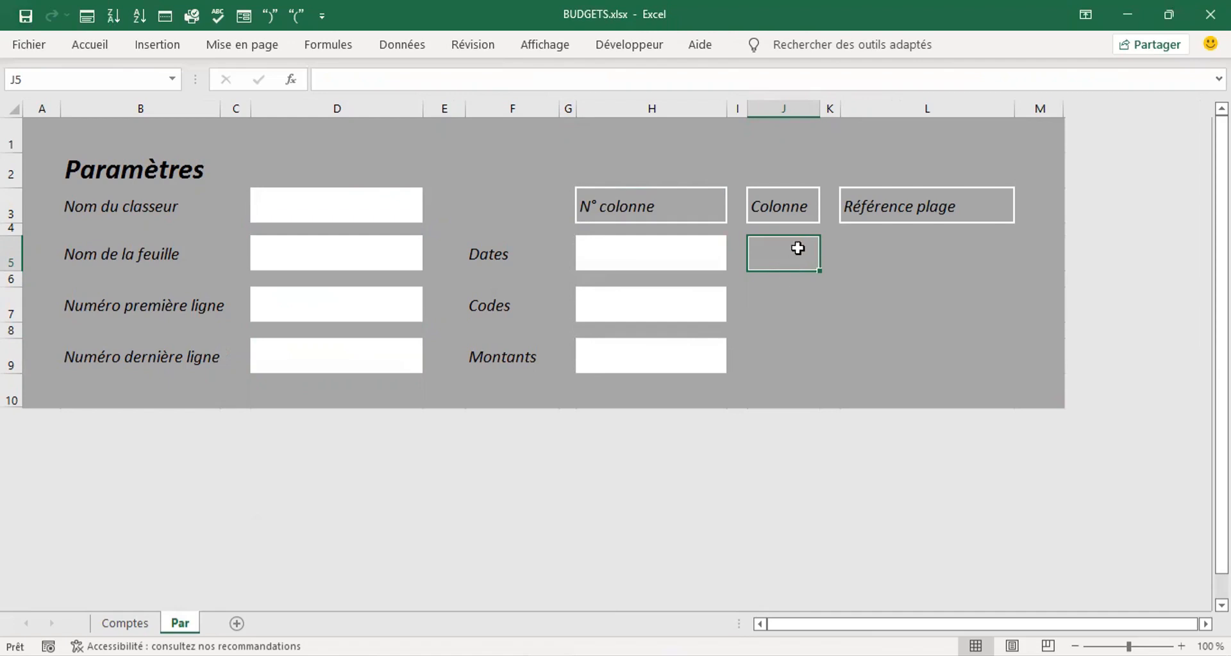
click(706, 218)
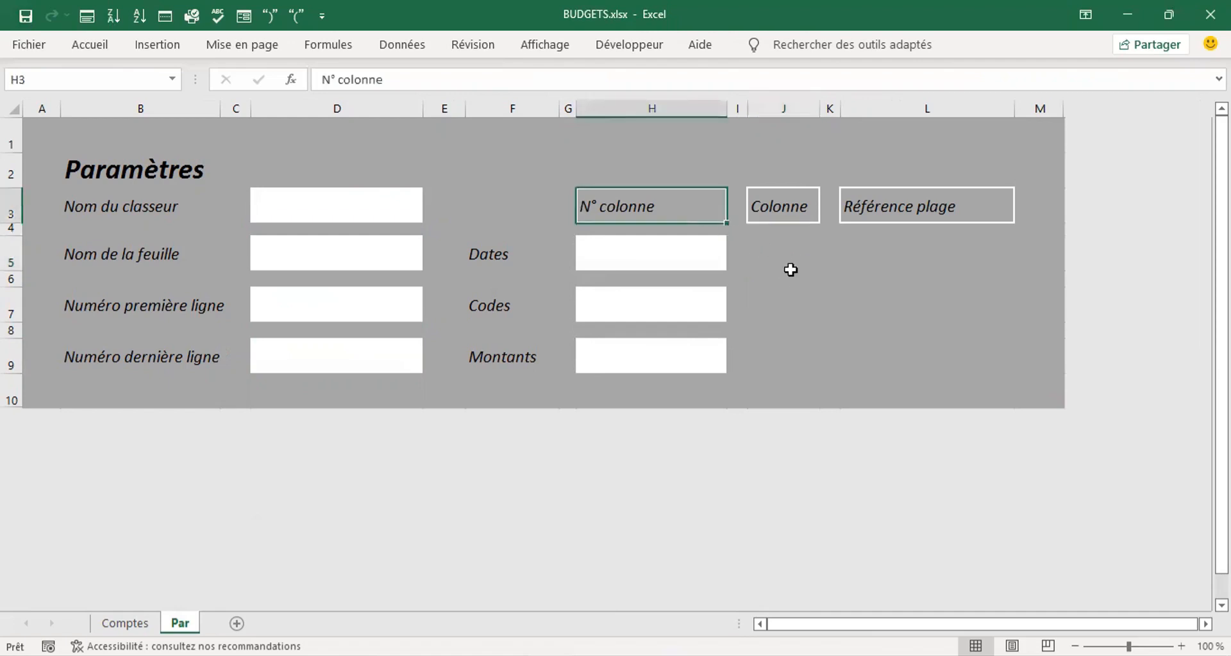
- Copy the white-outlined formatting of the N° colonne header onto J5, J7, J9, L5, L7 and L9
click(97, 48)
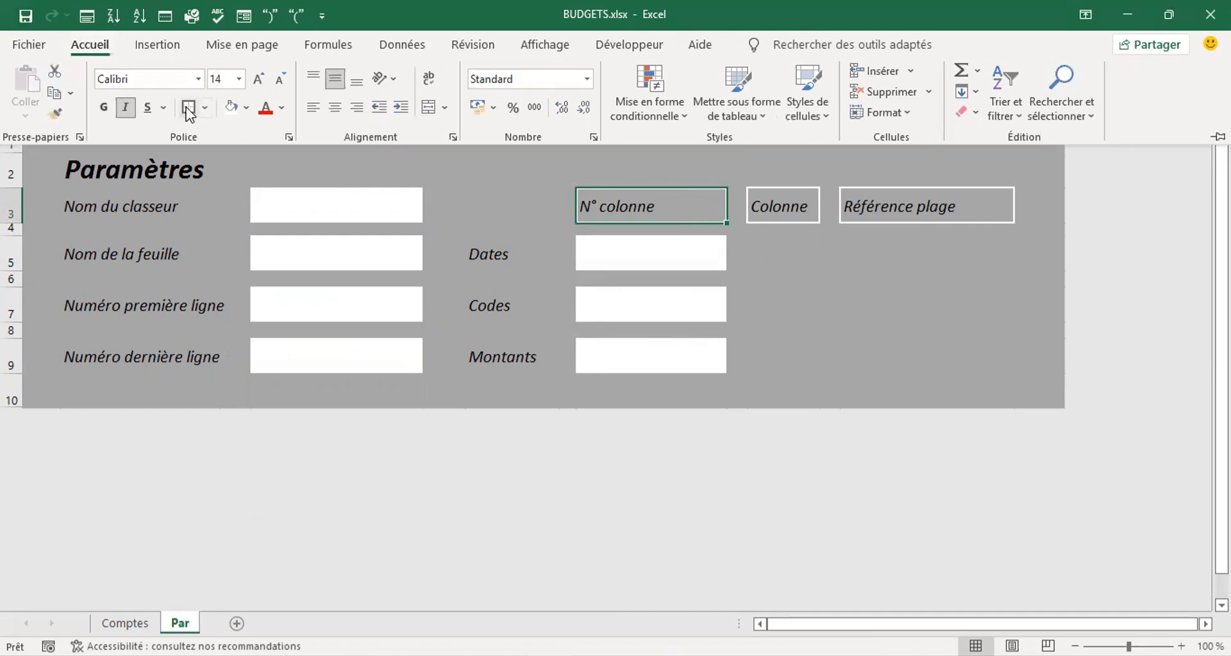
click(54, 114)
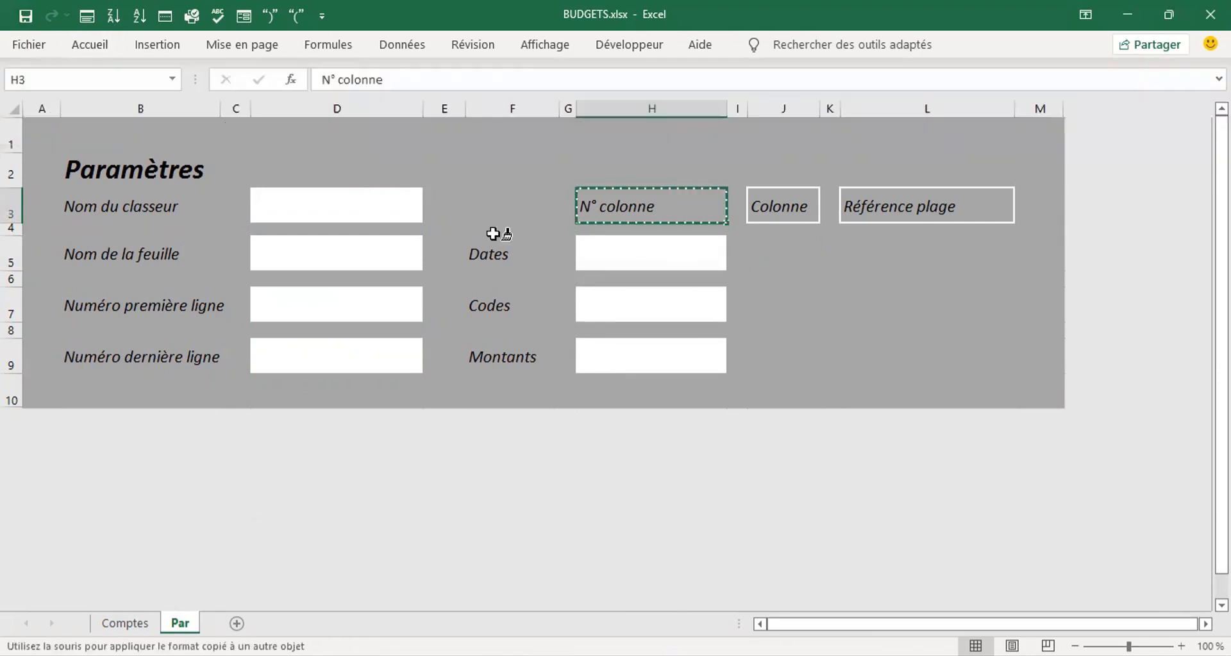
click(788, 254)
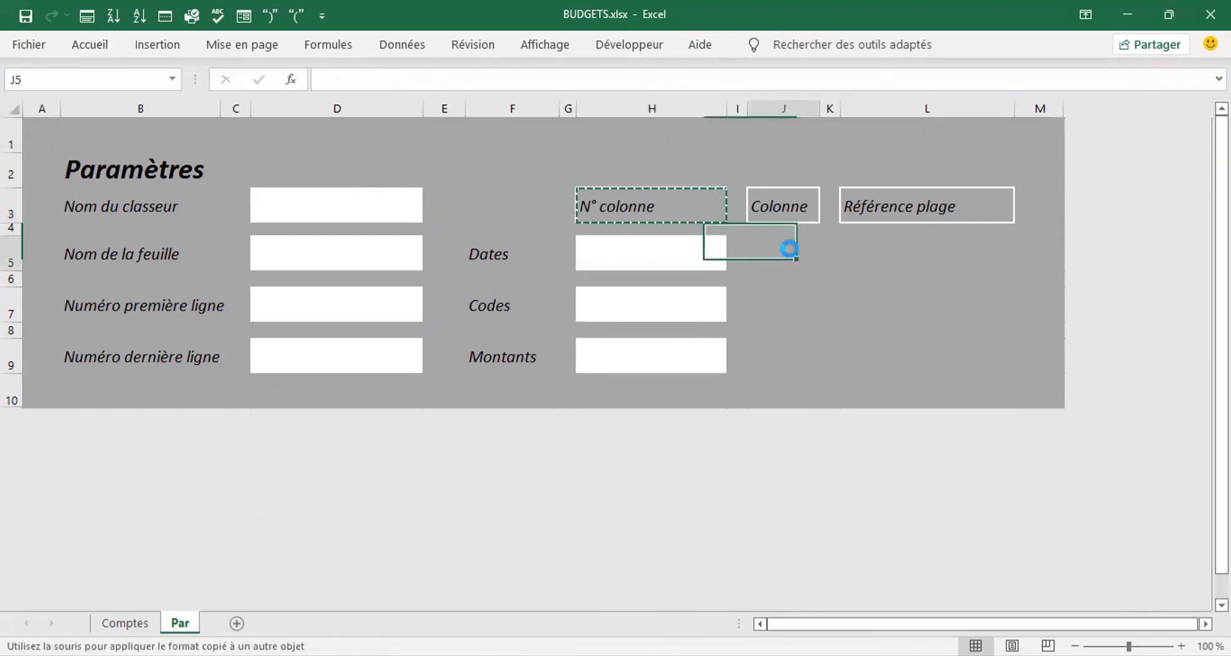
click(786, 302)
click(783, 356)
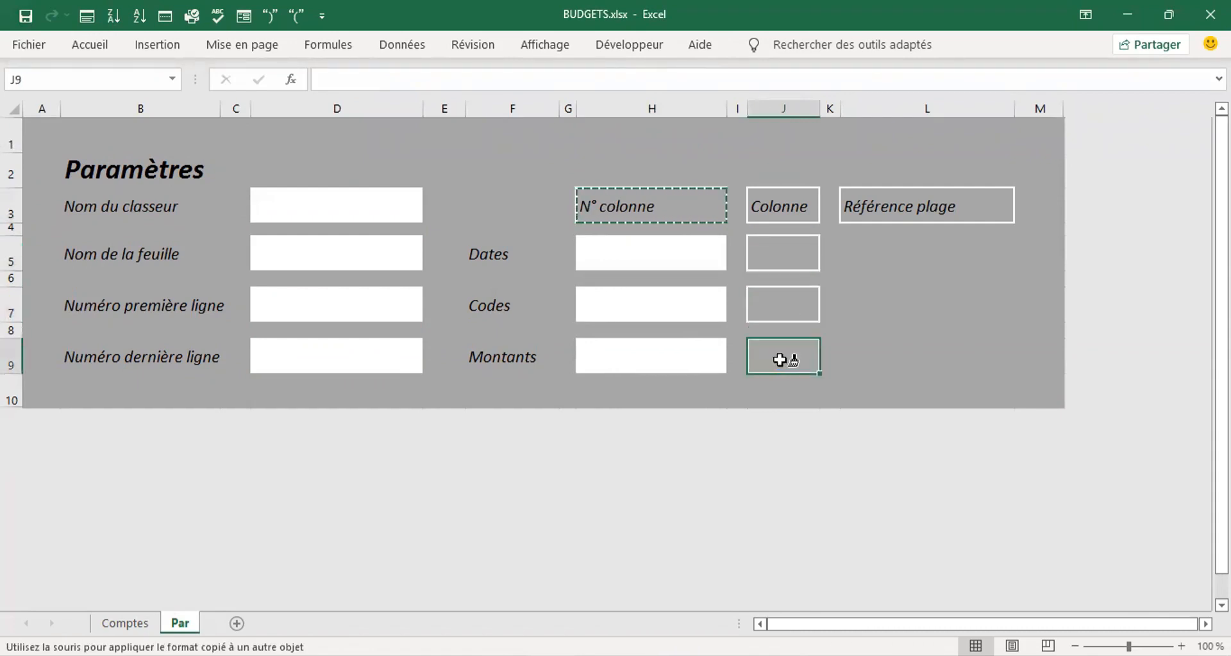
click(906, 244)
click(914, 291)
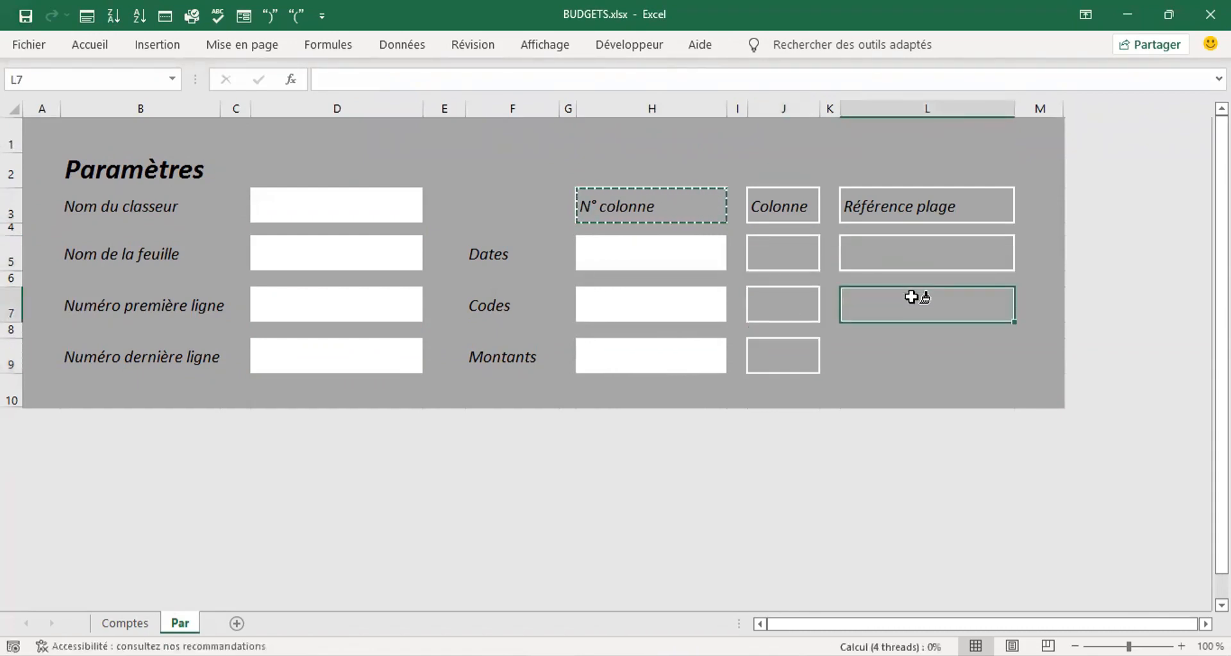
click(905, 359)
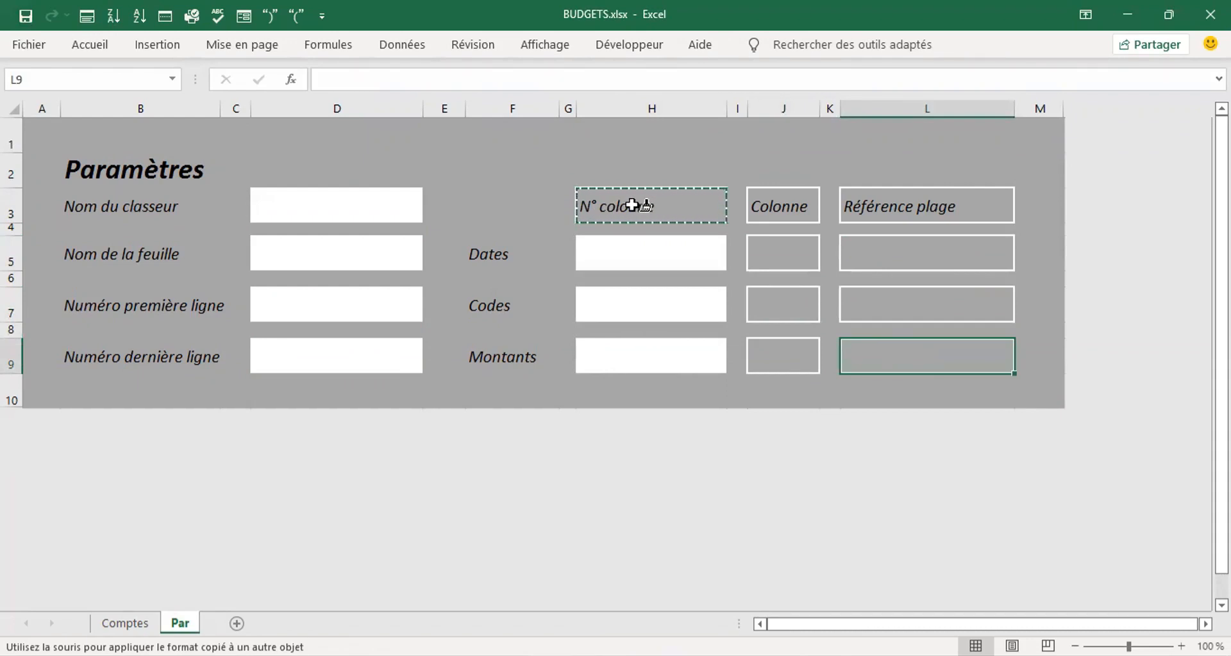
click(89, 48)
click(49, 113)
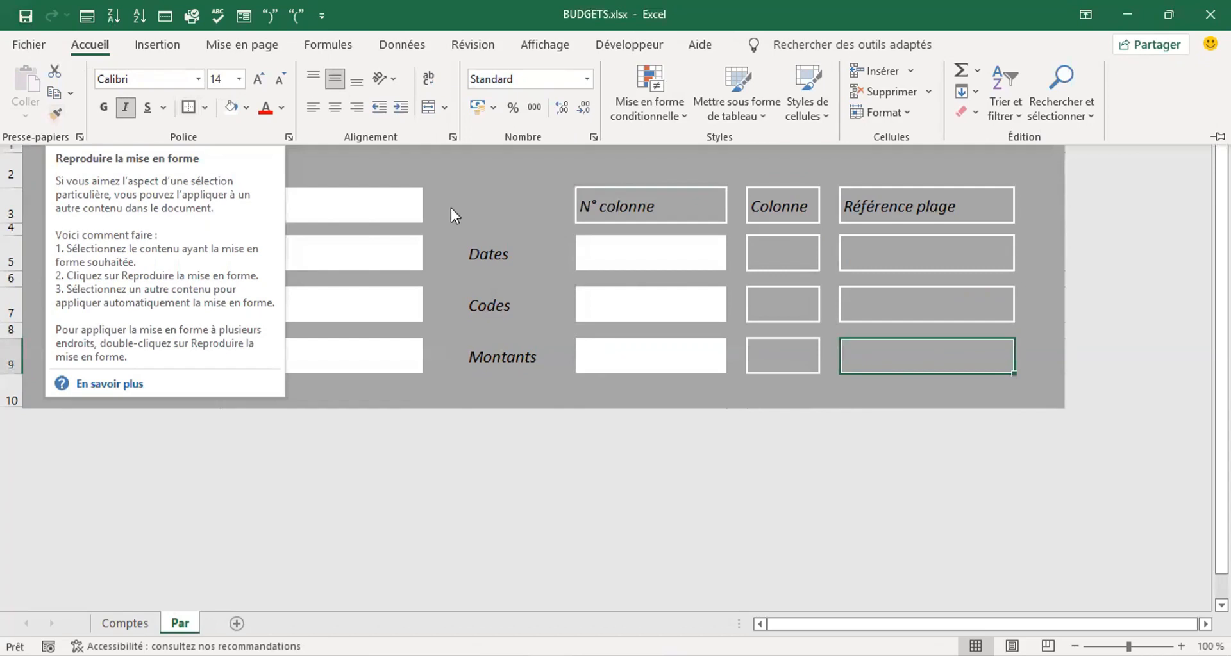
click(563, 278)
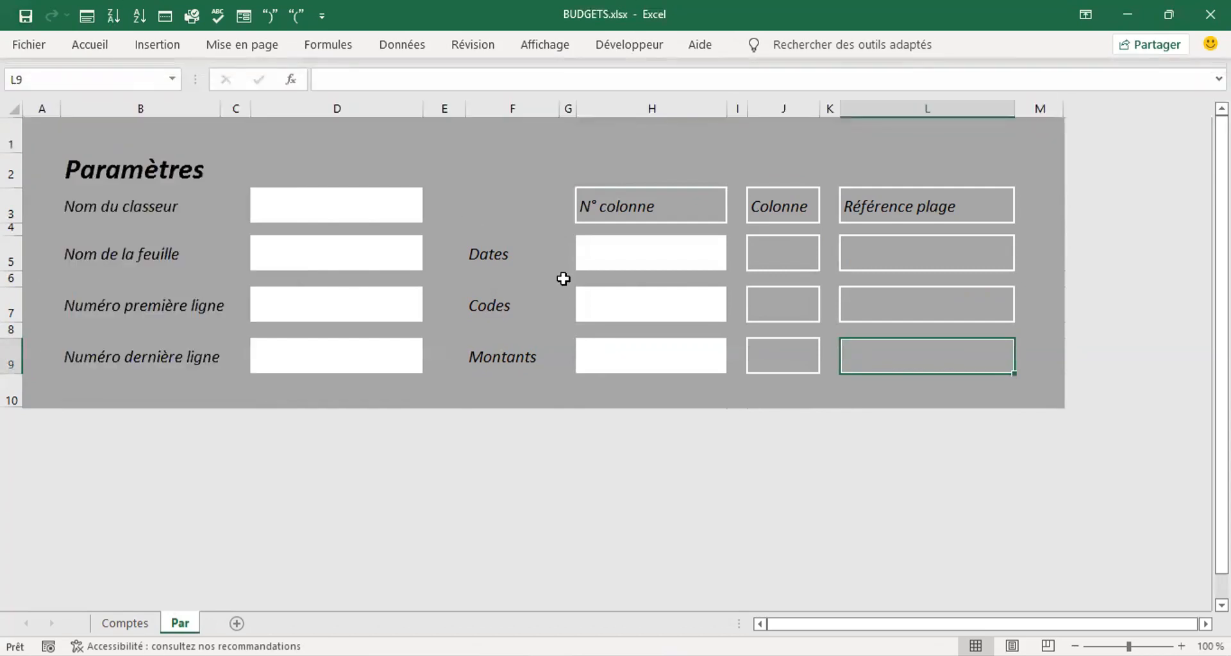
- Switch to Budget.xlsx, examine the entries and font colours of D3, D5, D7 and D9 on its Par sheet, and return to BUDGETS.xlsx
click(781, 252)
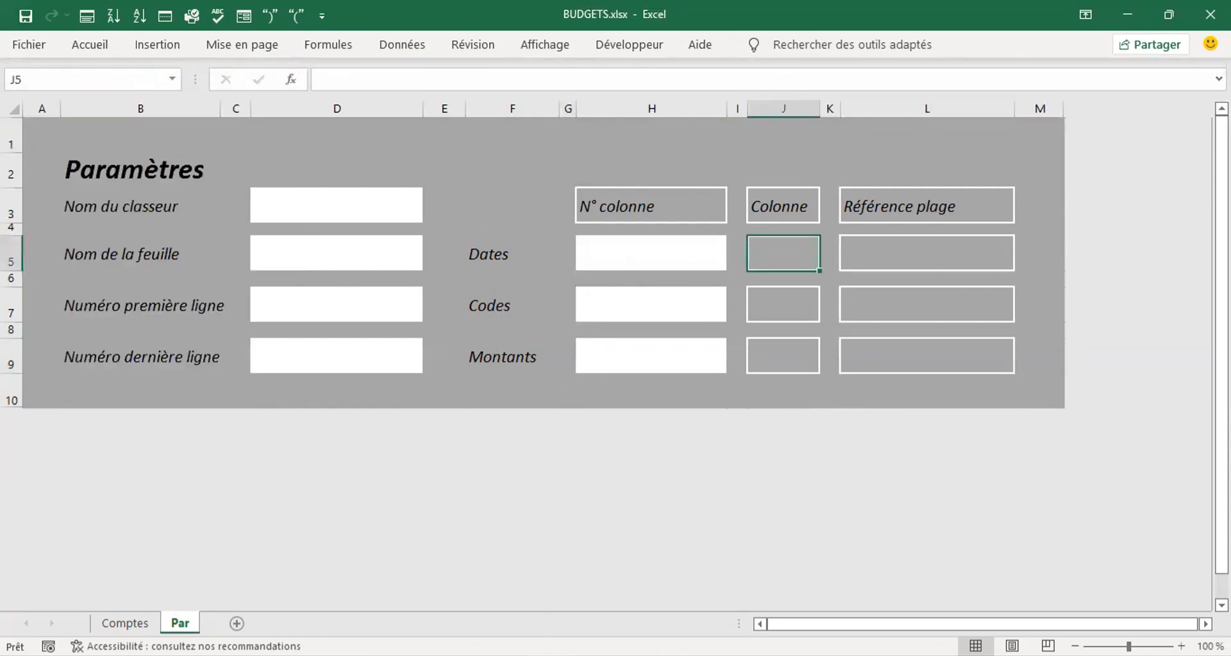
mouse_move(640, 618)
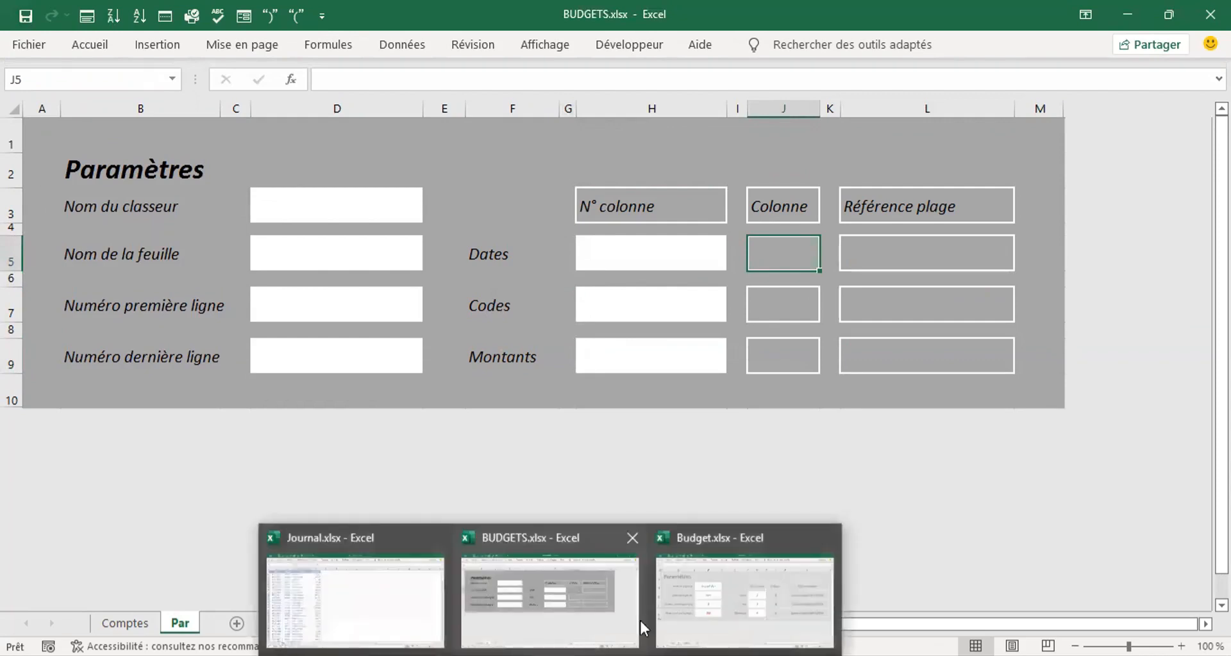
click(701, 610)
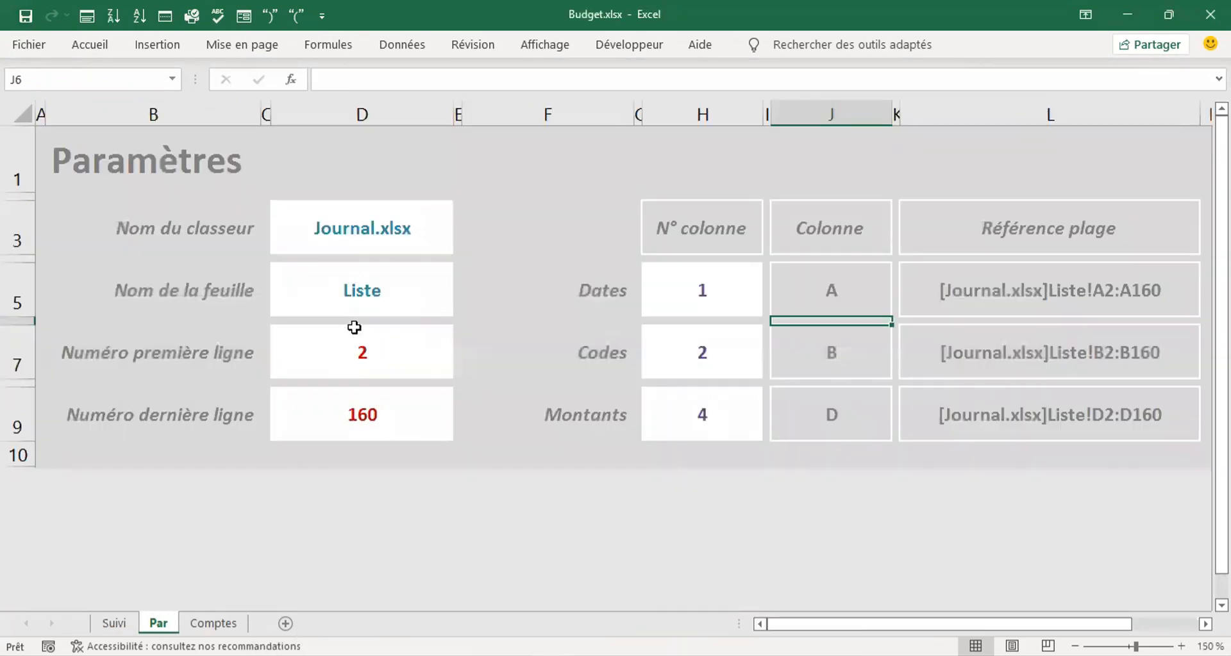
click(340, 231)
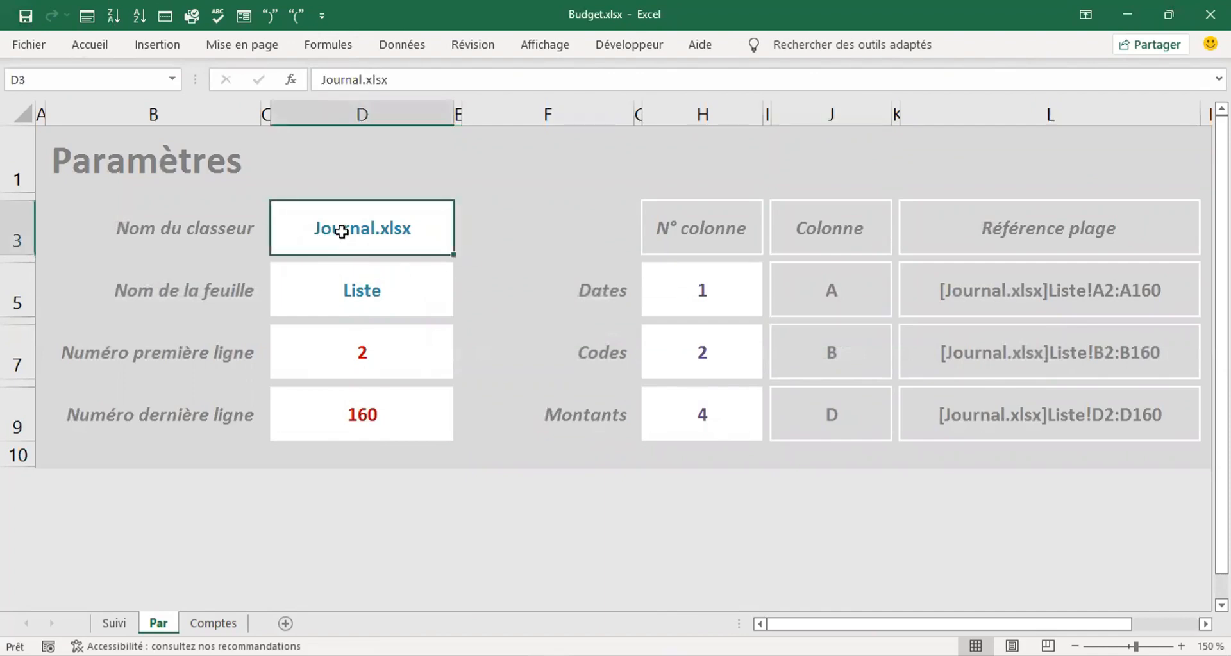
key(Down)
key(Down)
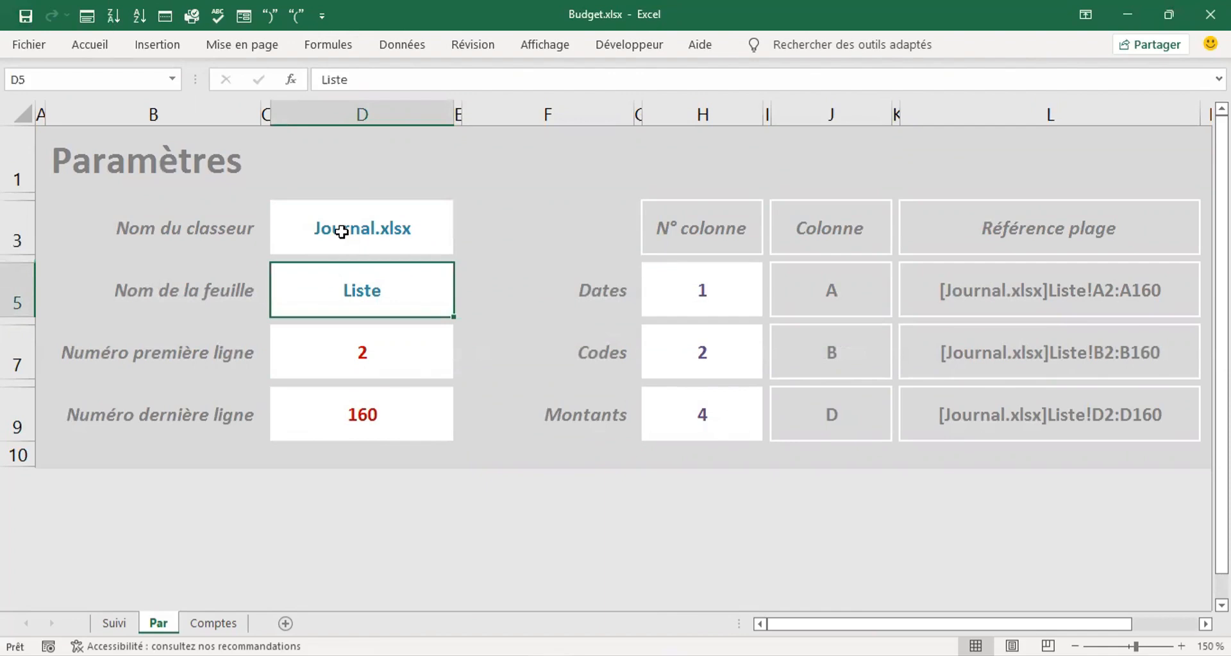
key(Down)
key(Down)
key(Down)
key(Down)
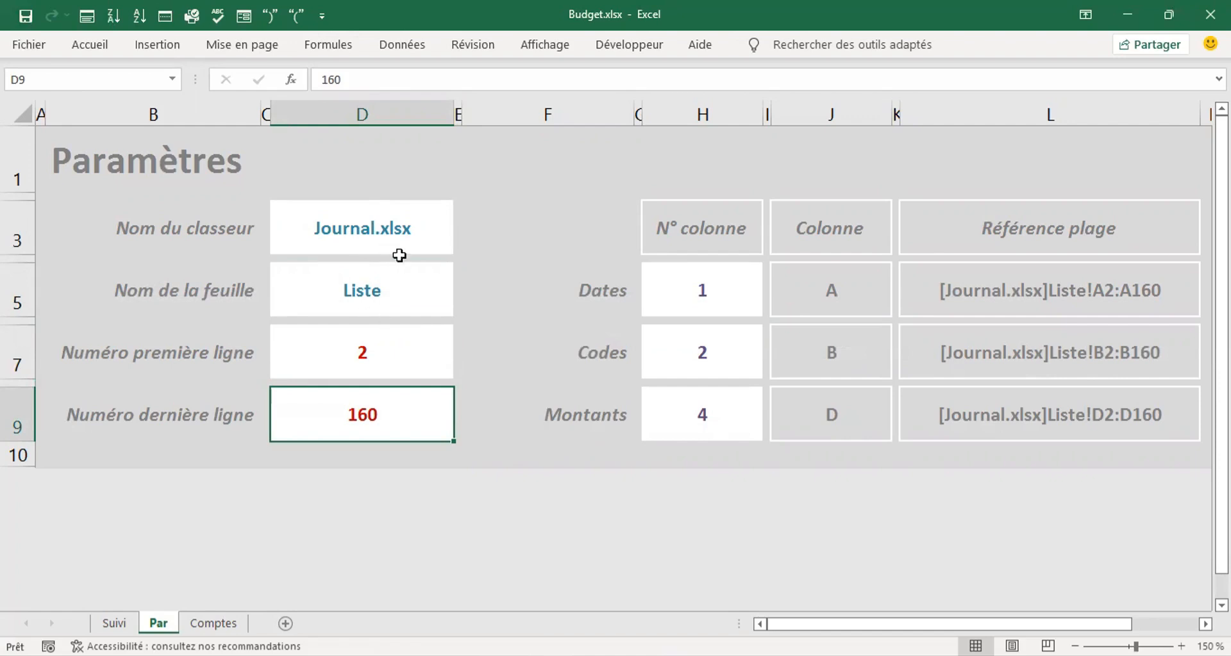
mouse_move(551, 654)
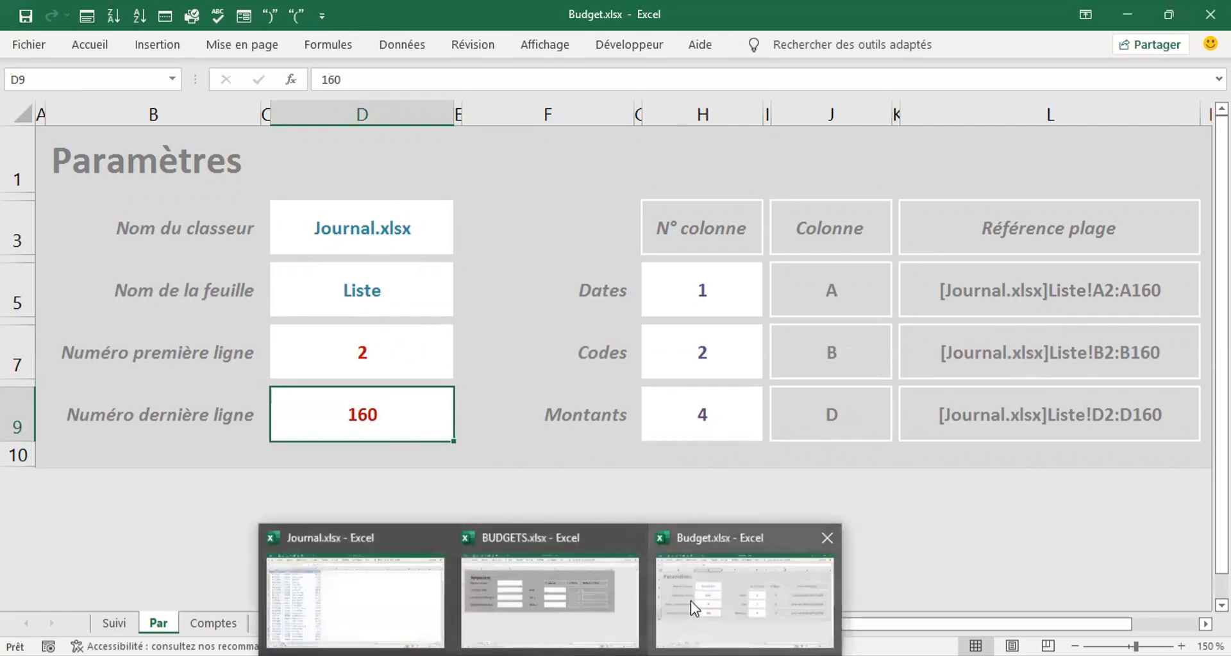
click(690, 601)
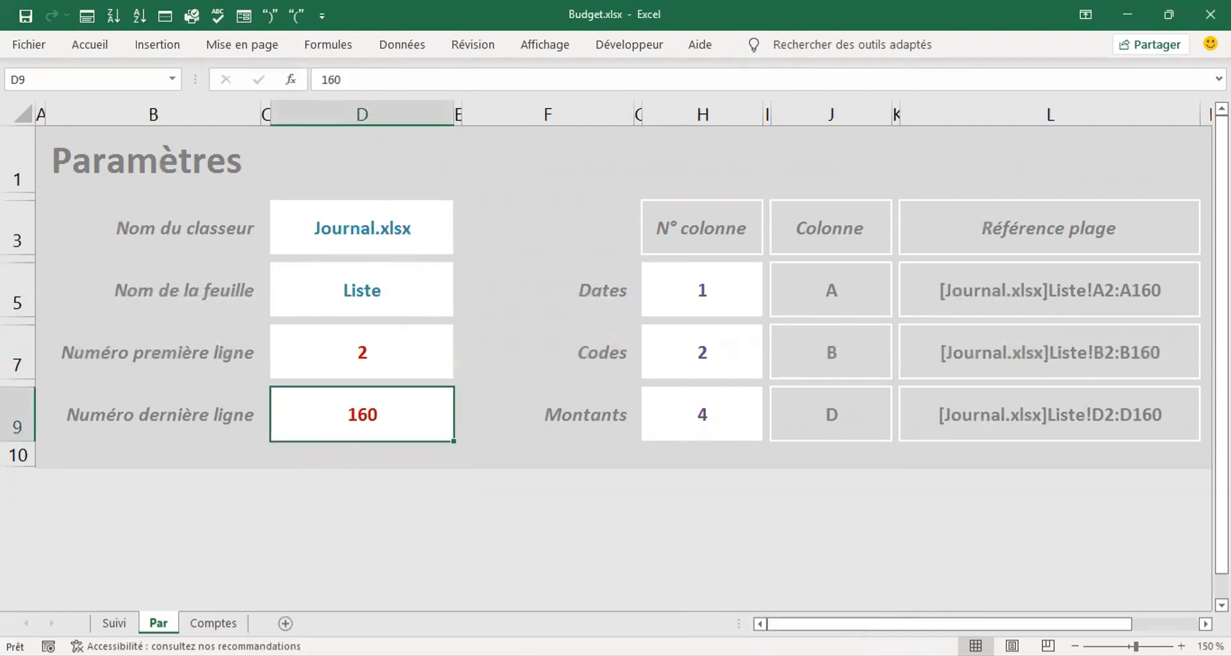
click(579, 603)
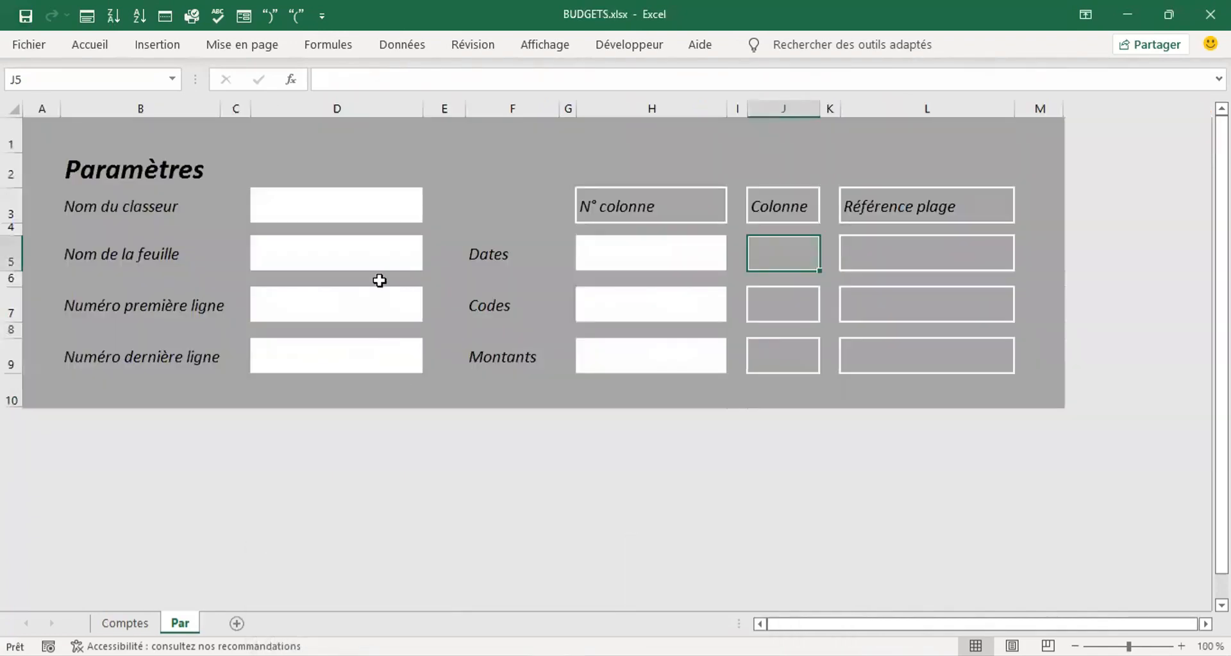
- Set the font colour of the workbook-name and sheet-name cells D3 and D5 to a darker theme blue
click(322, 200)
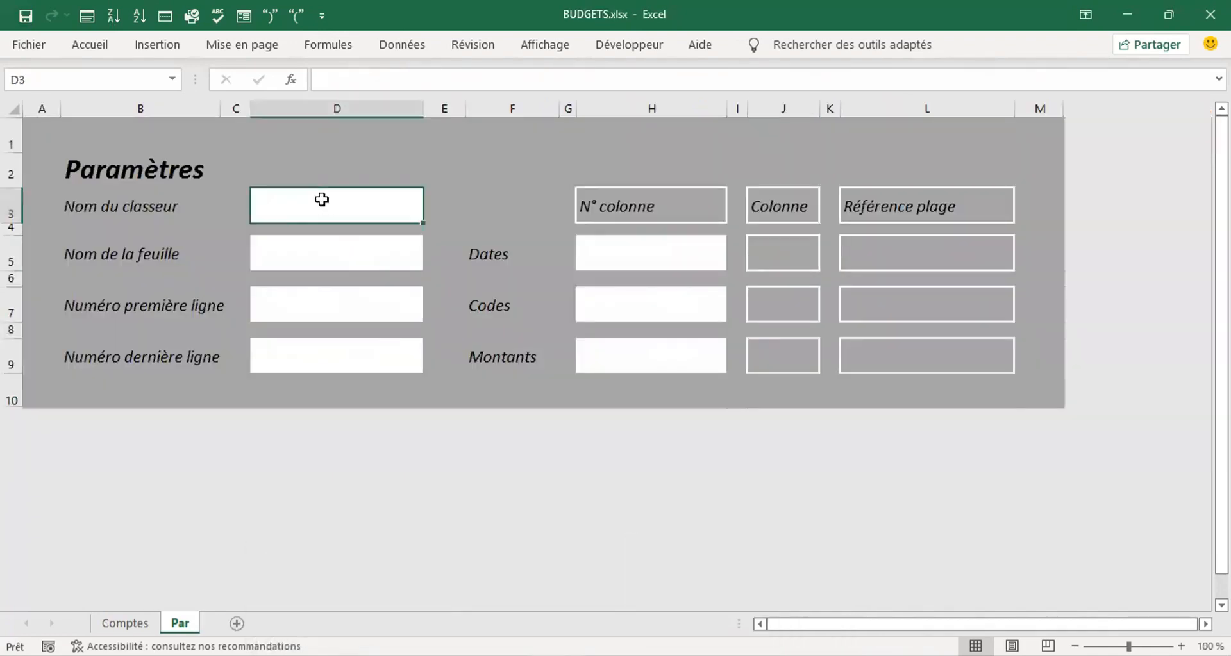
click(325, 263)
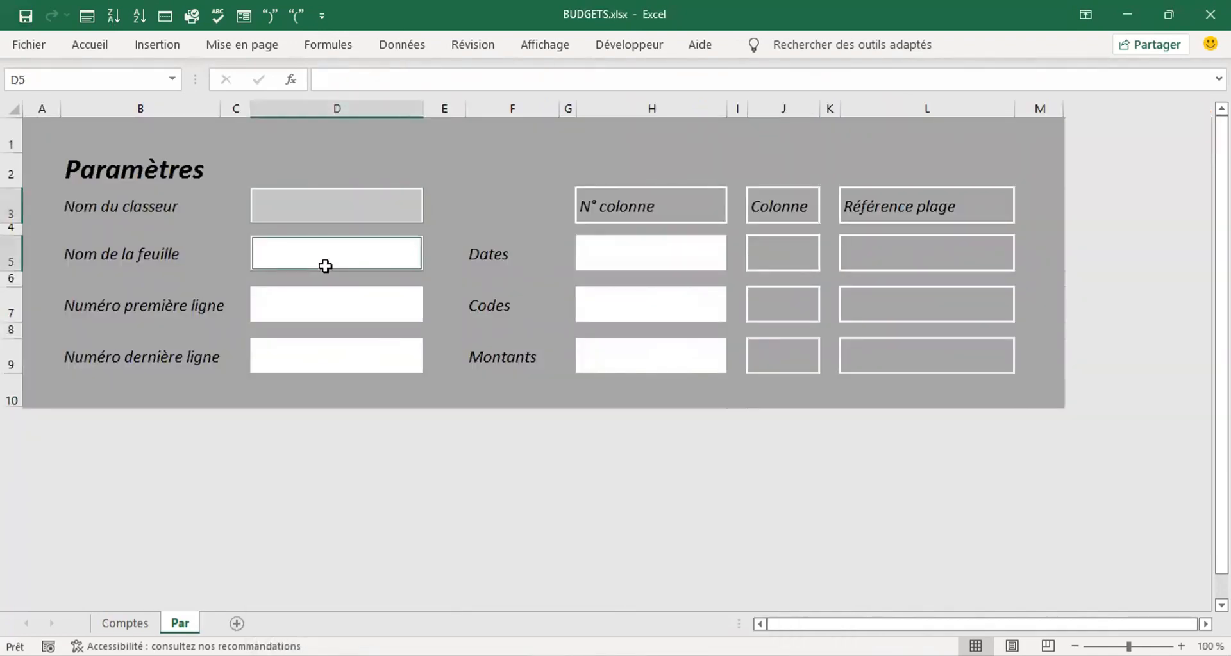
click(90, 44)
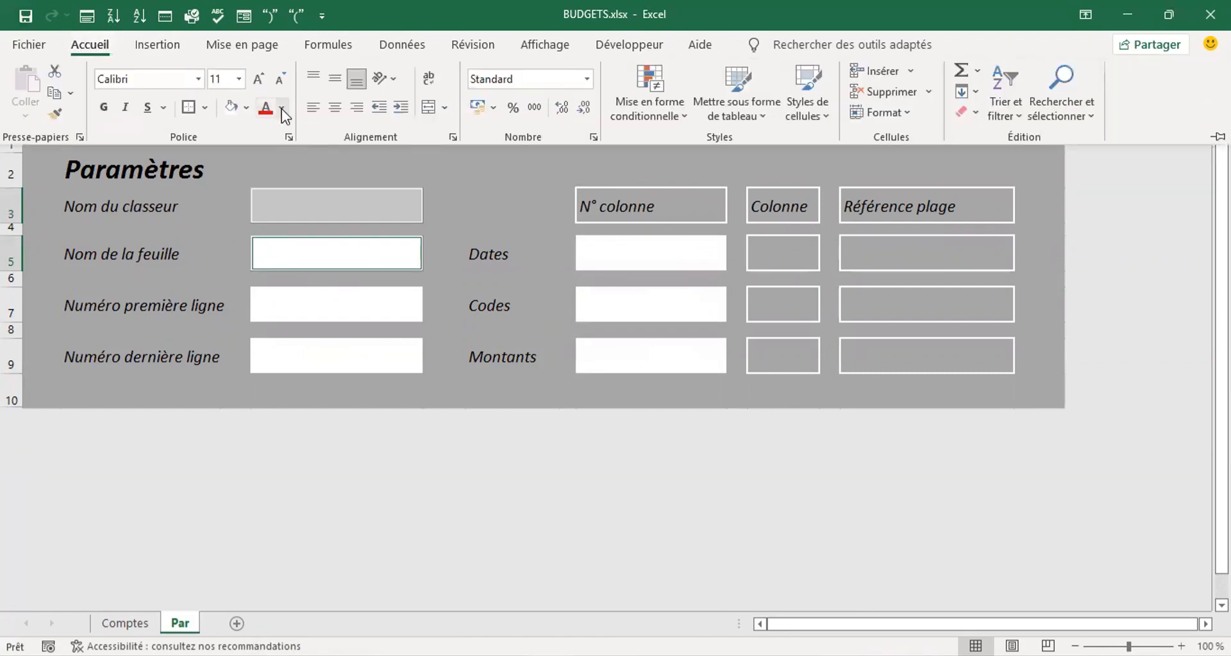
click(282, 109)
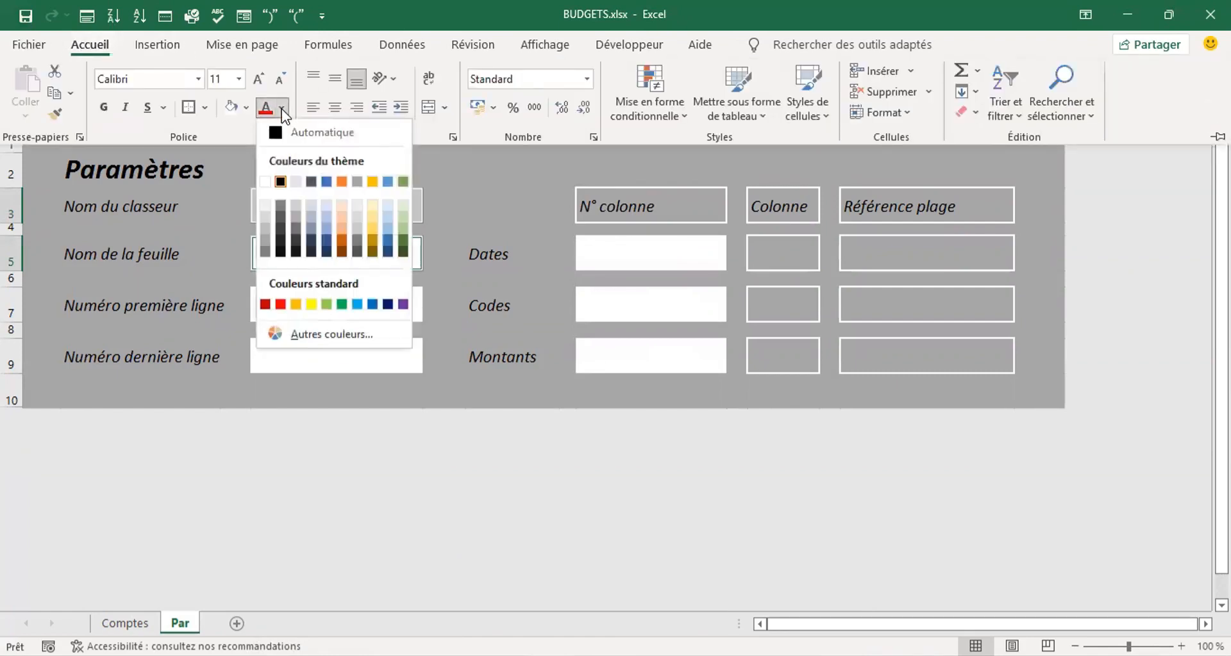
click(388, 243)
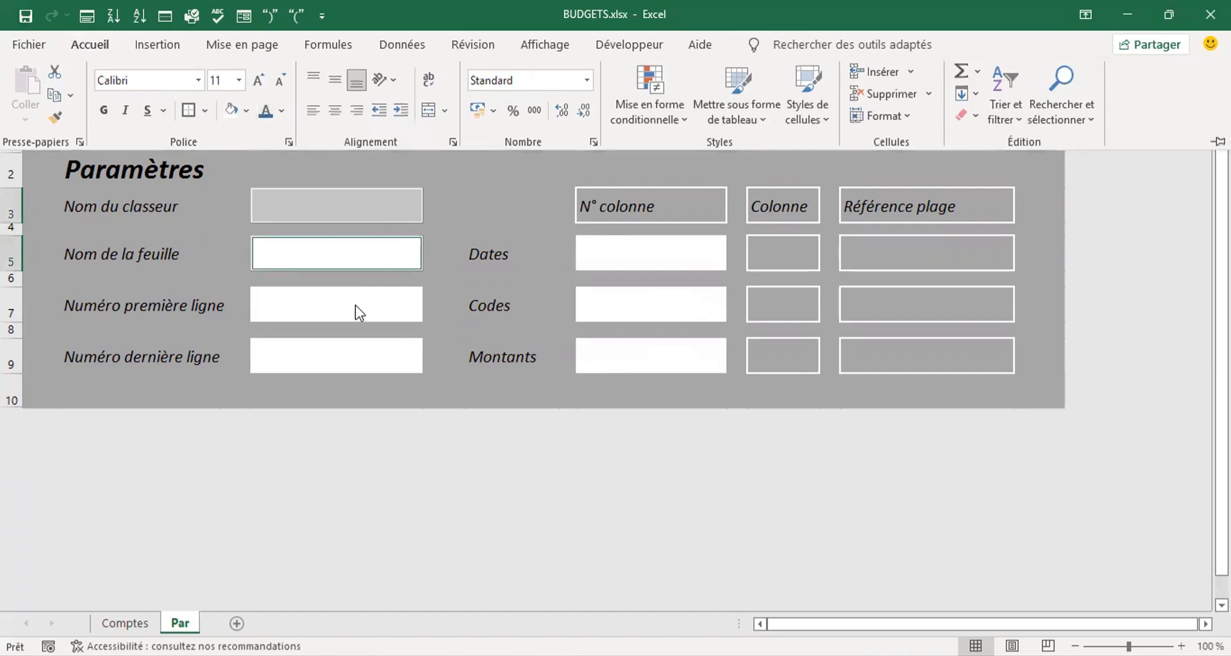
- Set the font colour of the first-row and last-row number cells D7 and D9 to standard red
click(356, 305)
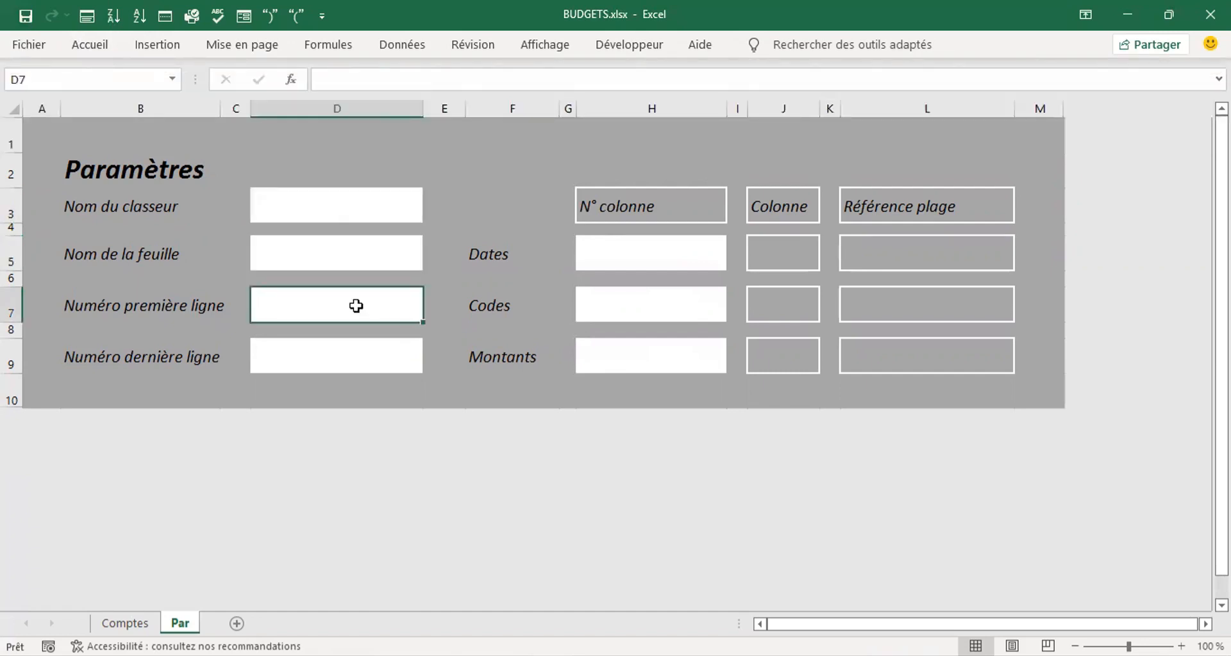
click(351, 359)
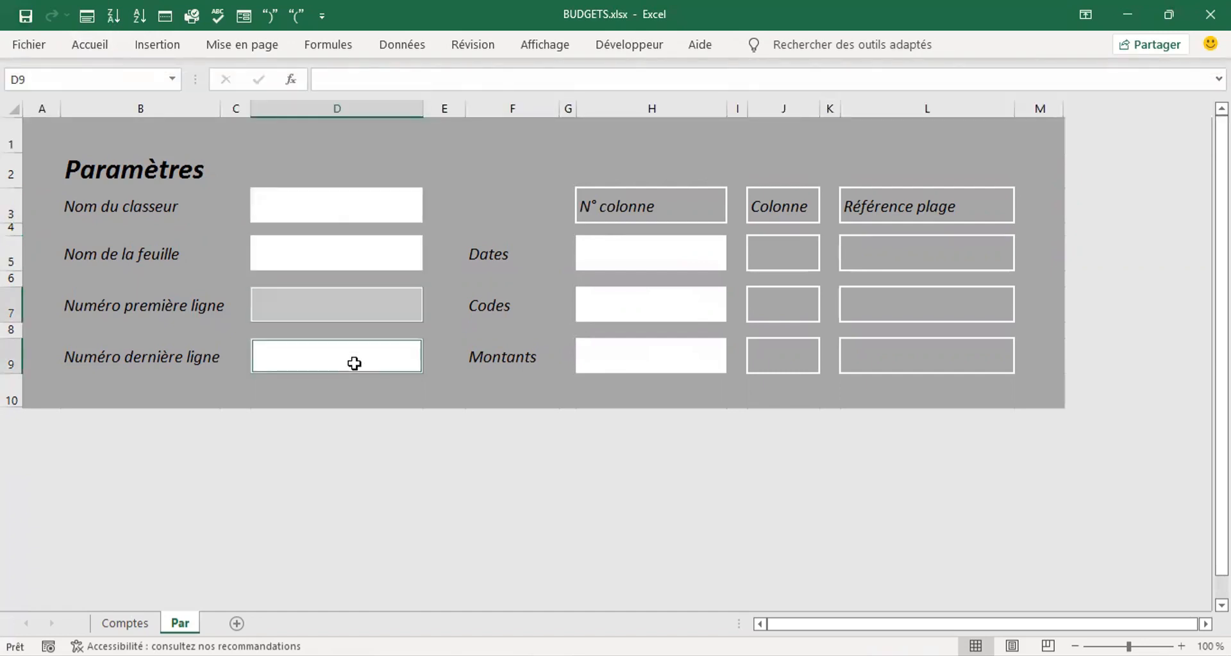
click(72, 42)
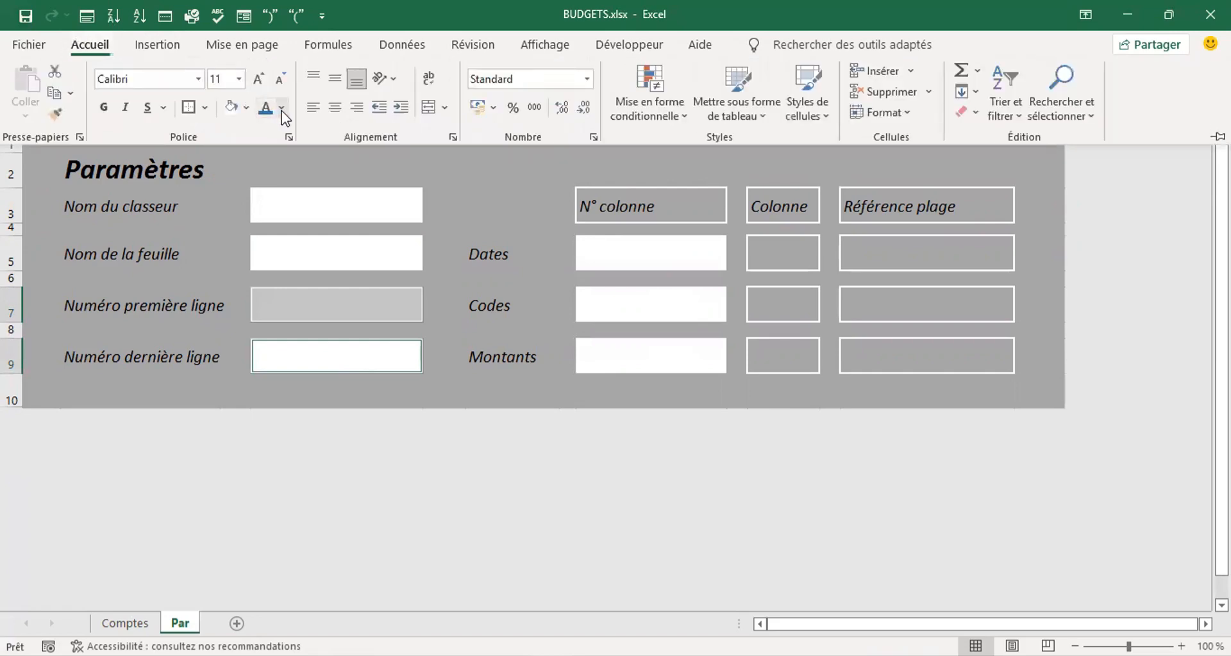
click(282, 109)
click(284, 304)
- Check the column-number colours in Budget.xlsx, return to BUDGETS.xlsx and set the font of H5, H7 and H9 to the darkest theme blue
click(607, 257)
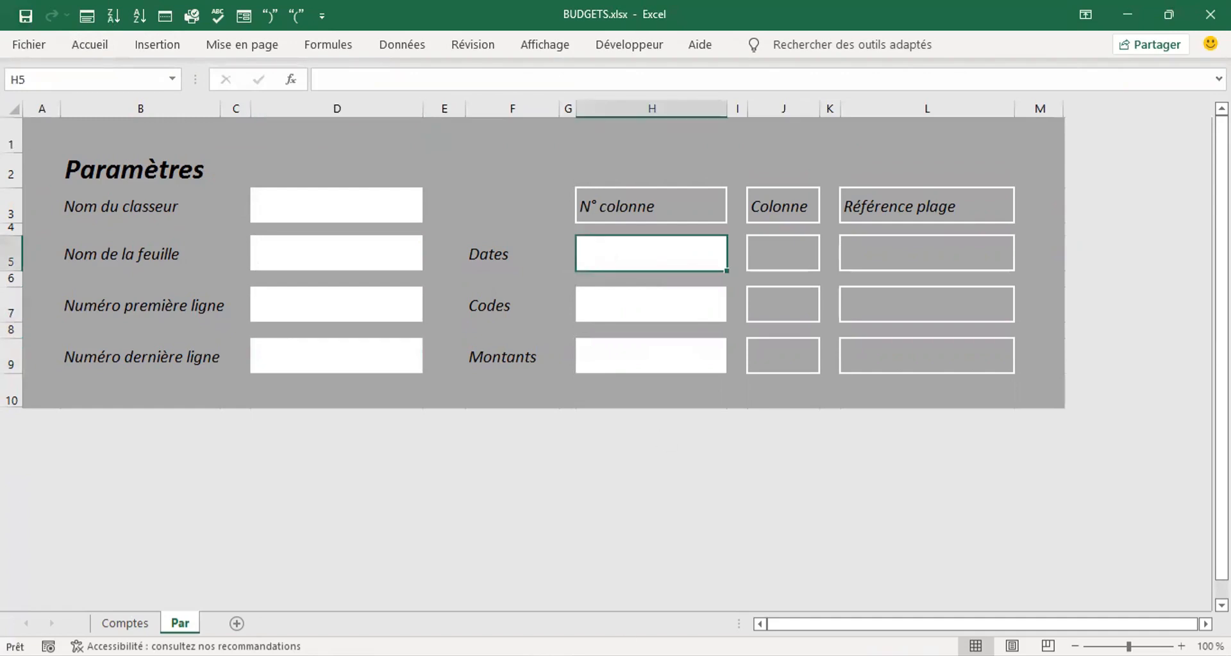
mouse_move(550, 655)
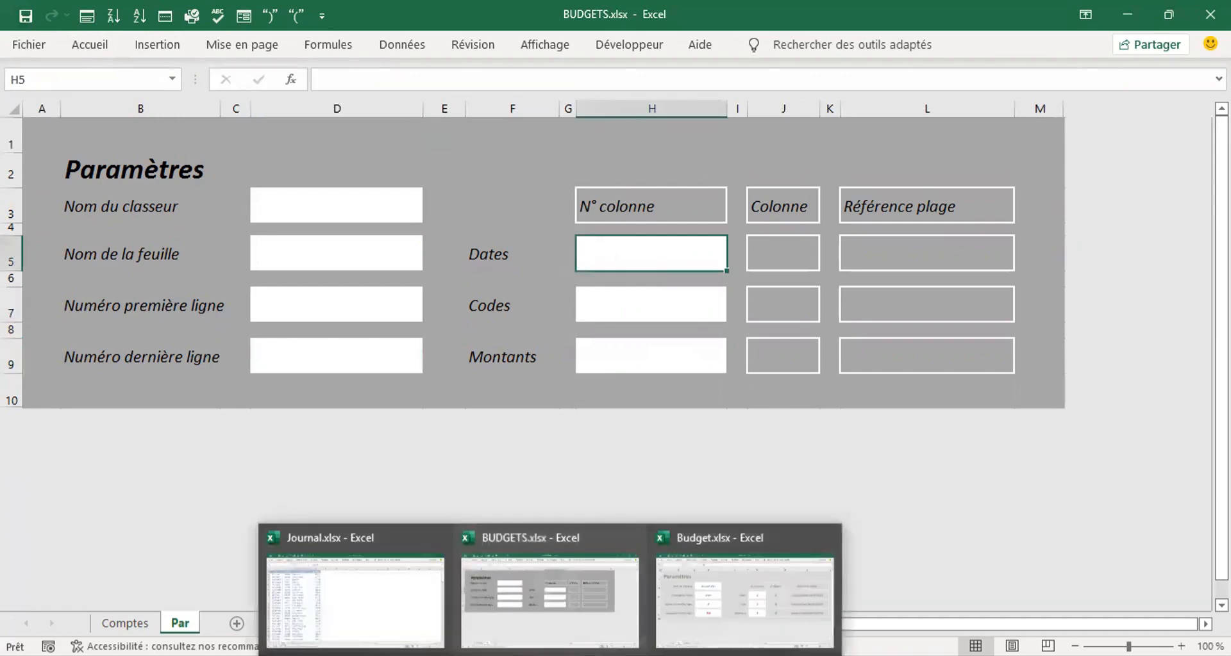
click(697, 600)
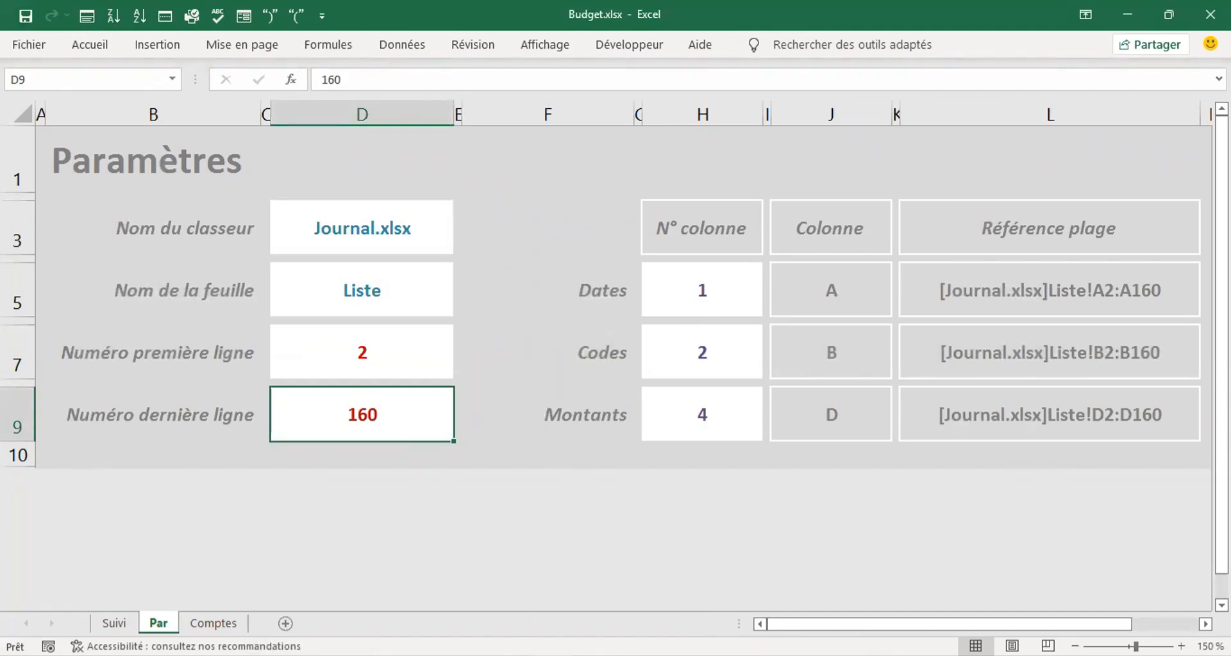
mouse_move(551, 655)
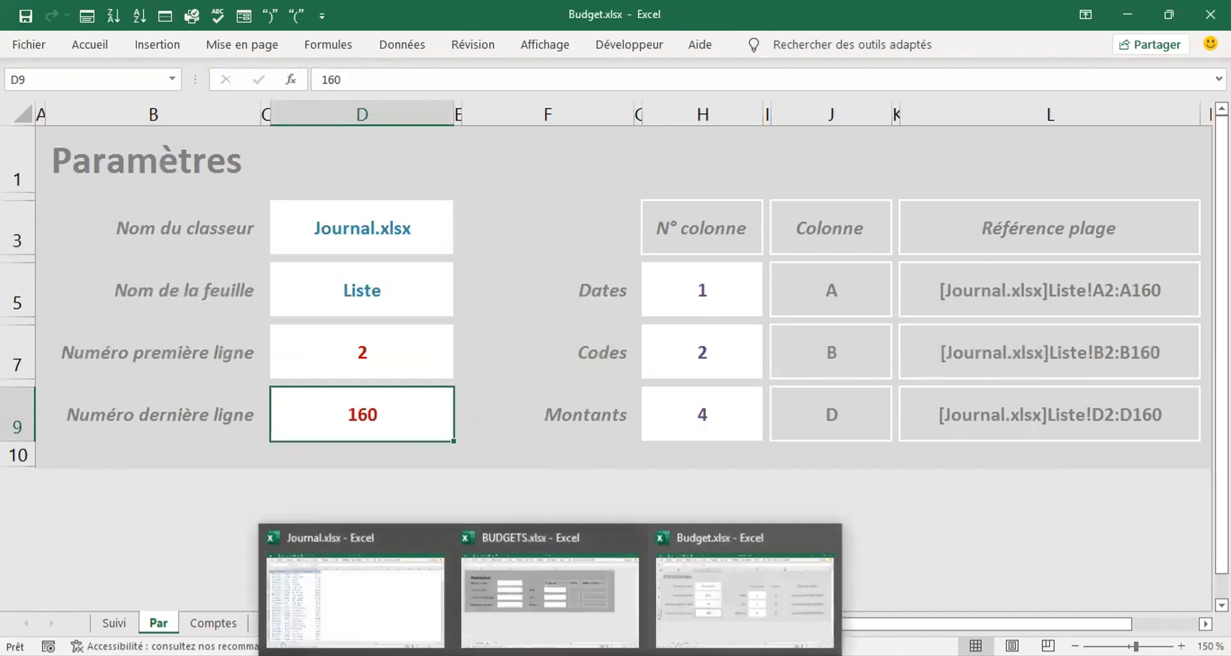
click(604, 621)
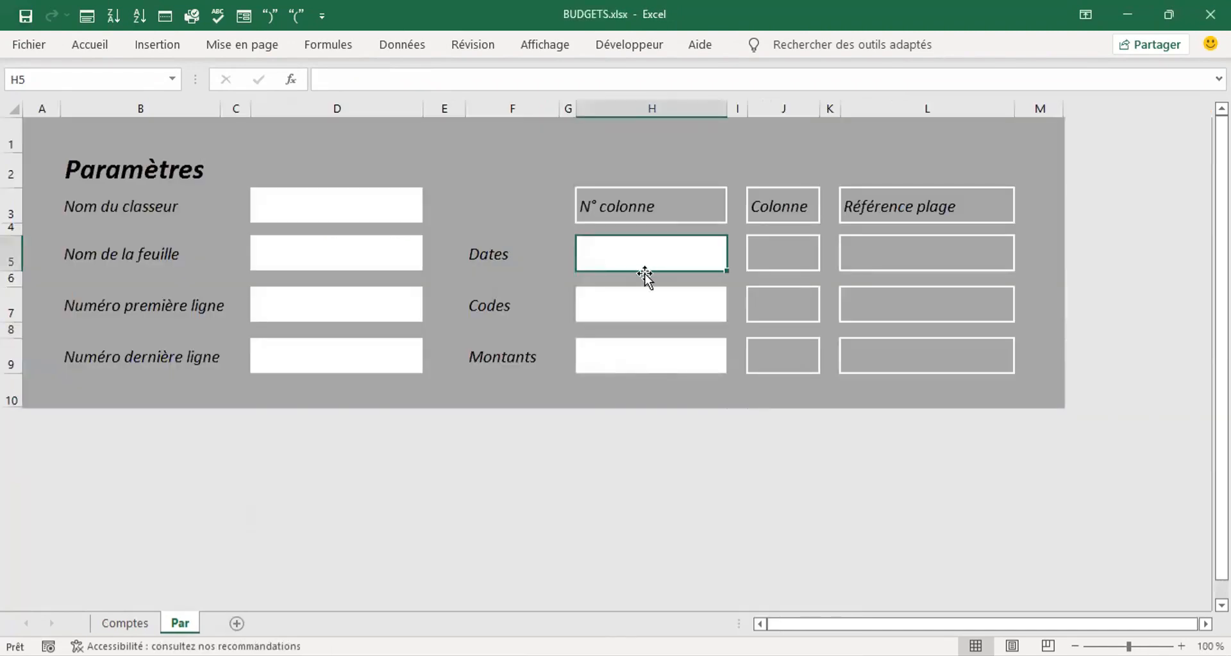
click(643, 302)
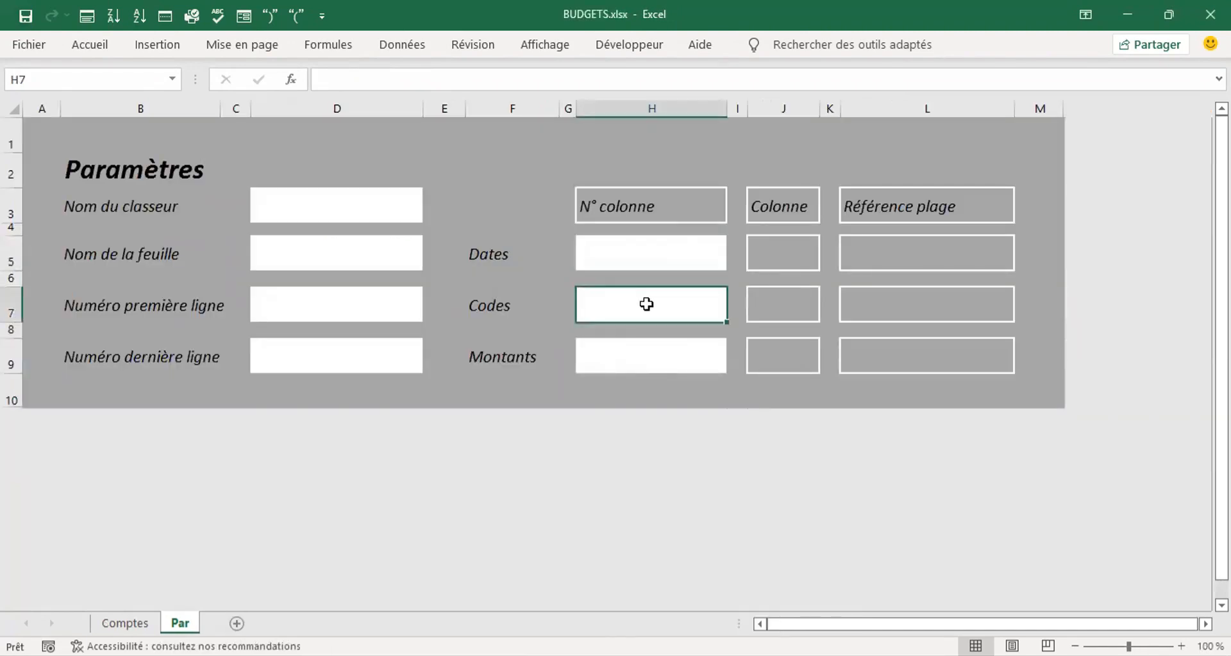
click(646, 367)
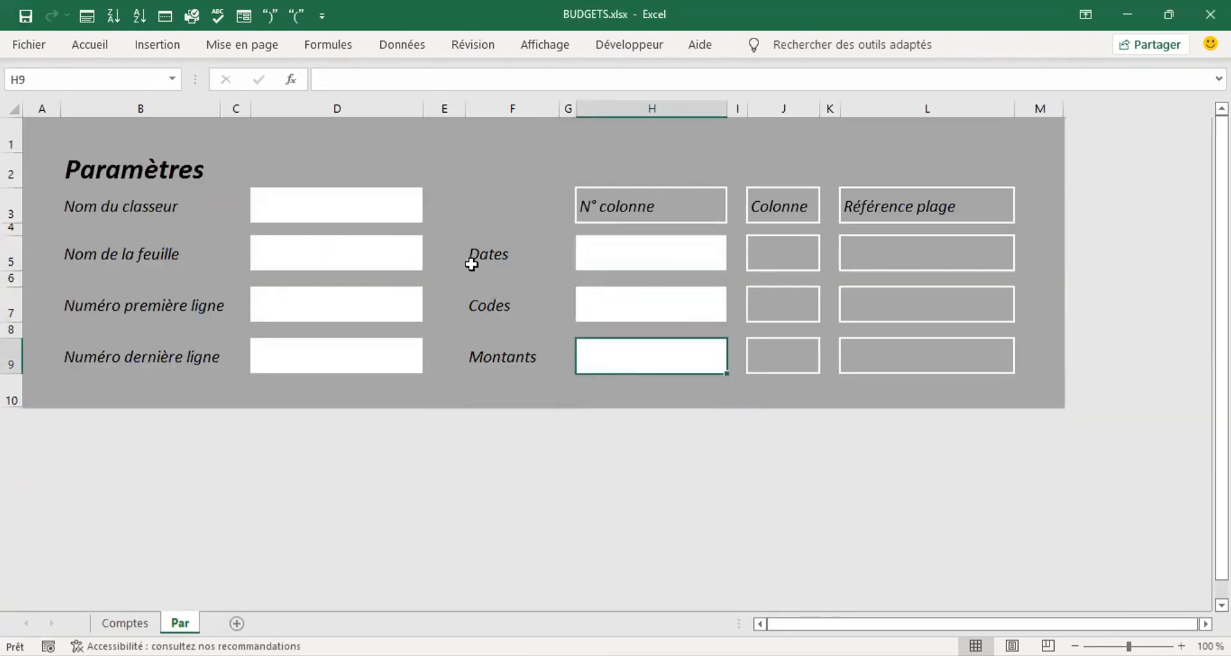
click(622, 309)
click(643, 252)
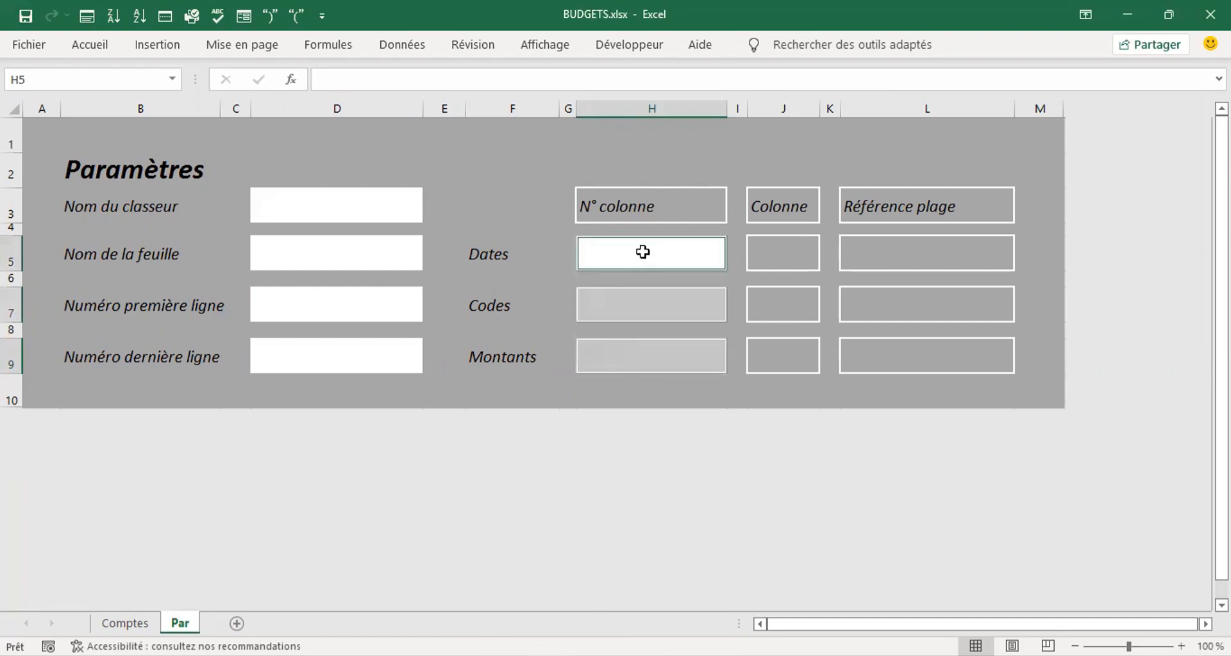
click(88, 44)
click(282, 107)
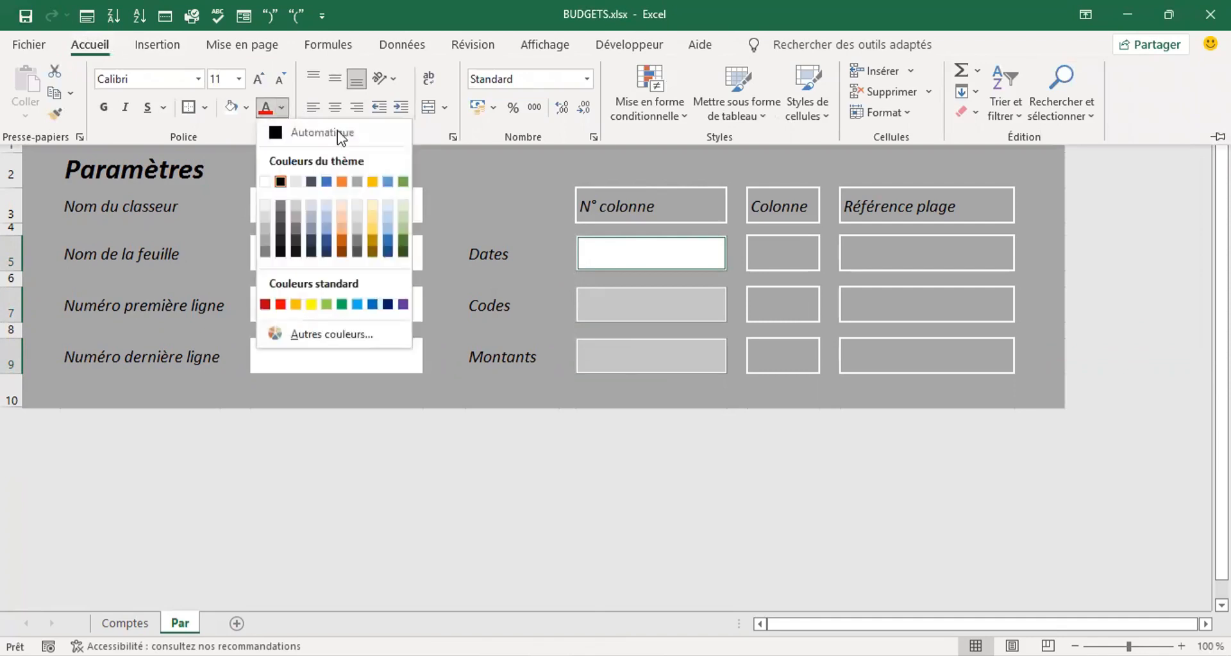
click(328, 254)
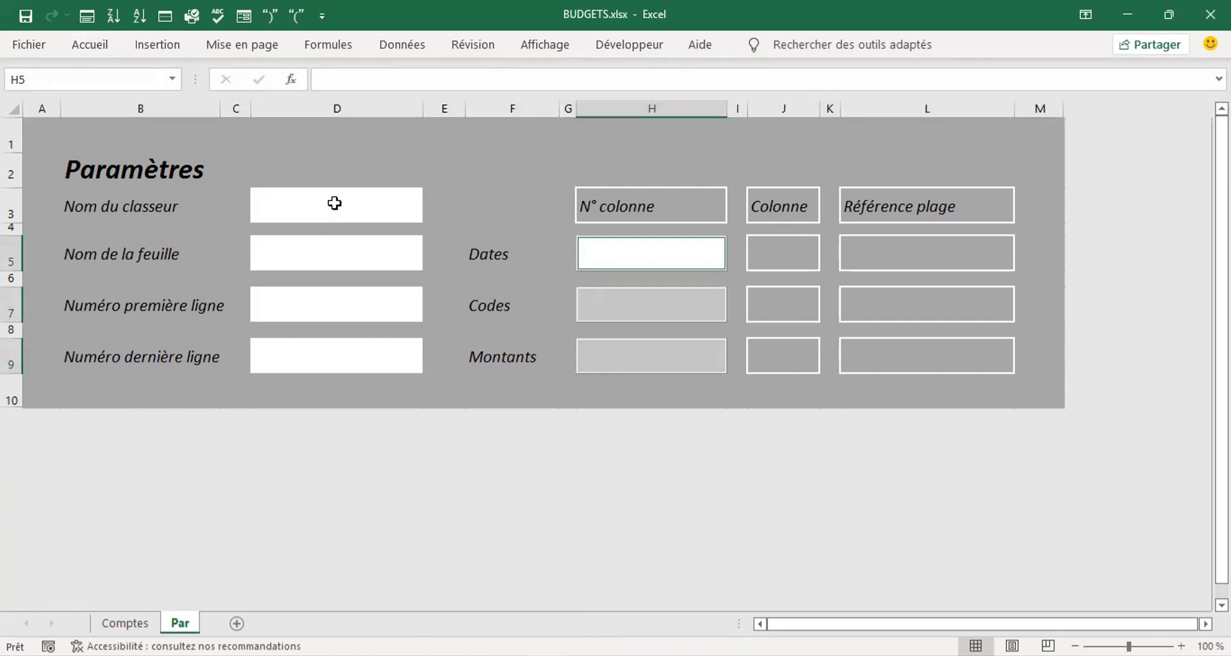
- Make the input cells D3, D5, D7, D9, H5, H7 and H9 bold with font size 14
click(332, 206)
ctrl+click(353, 262)
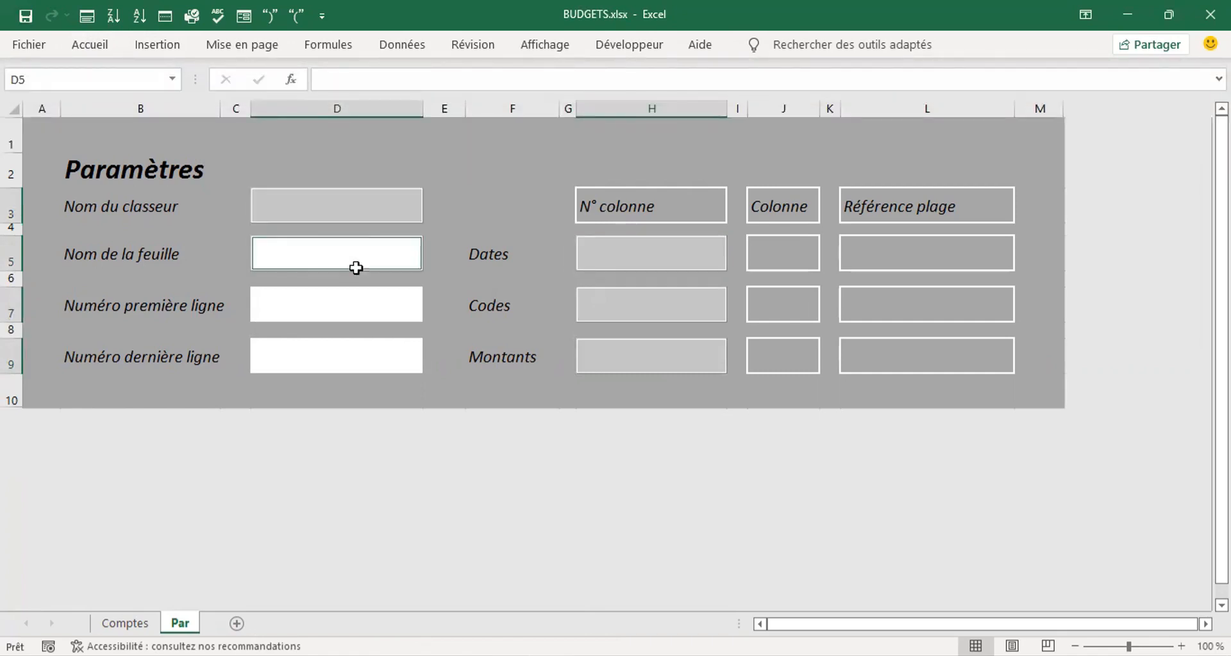
ctrl+click(352, 314)
ctrl+click(353, 357)
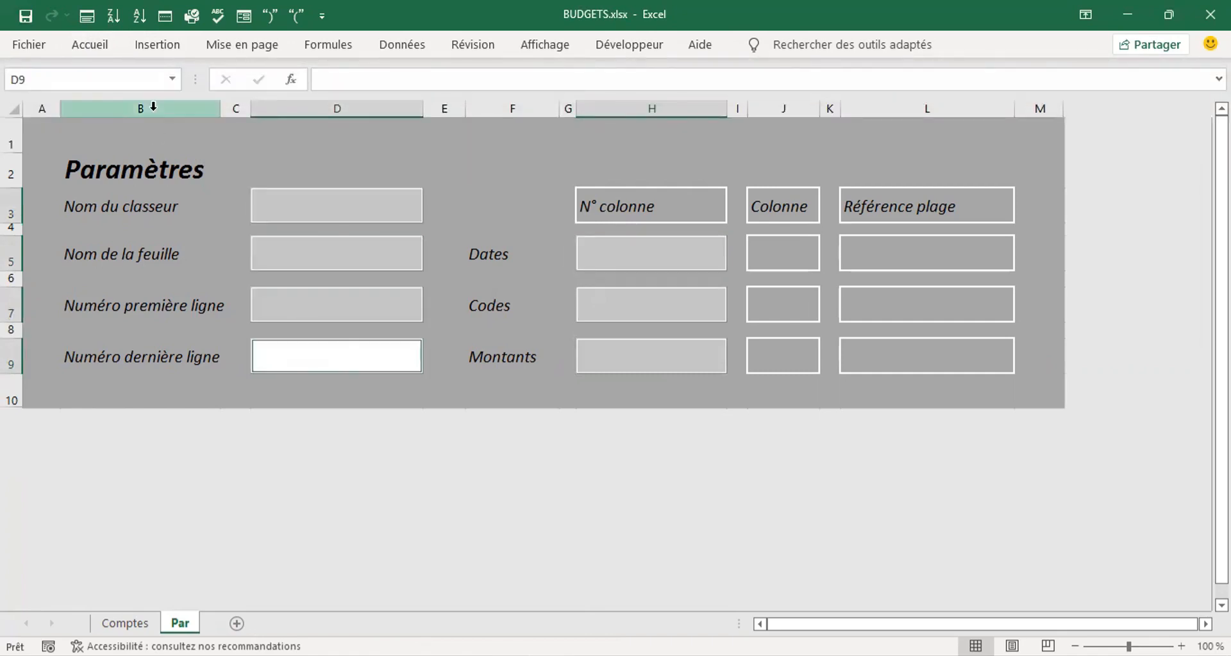
click(89, 47)
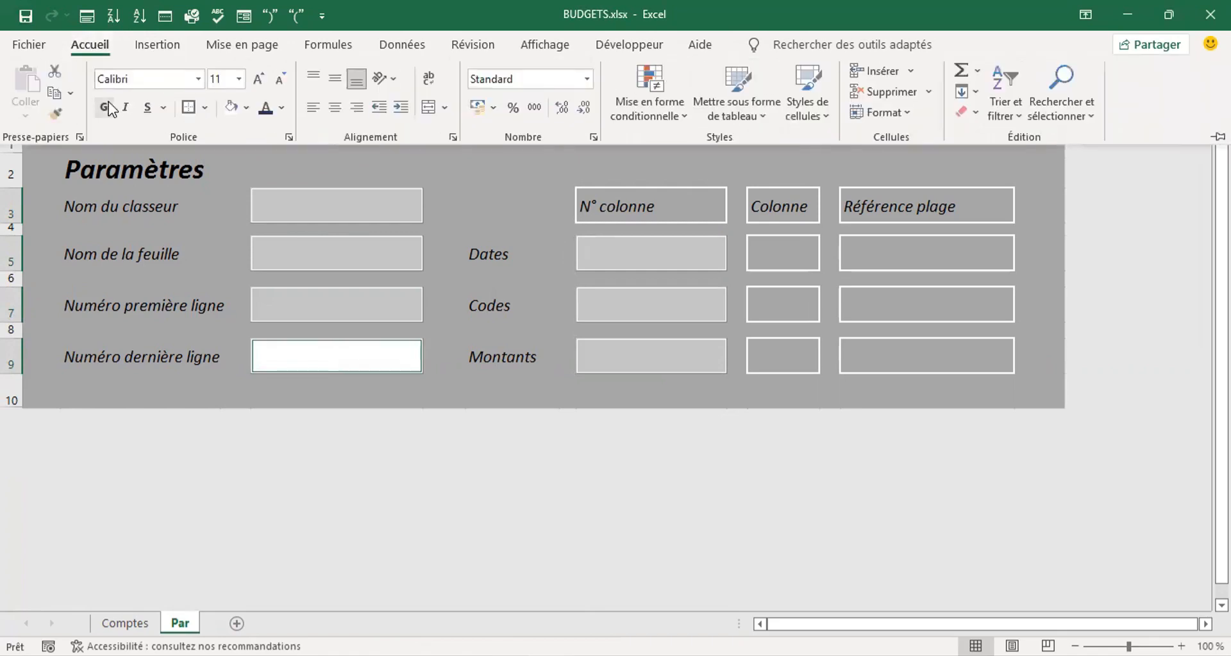
click(107, 106)
click(251, 86)
click(544, 215)
click(544, 216)
- Enter Journal as the workbook name in cell D3
click(379, 219)
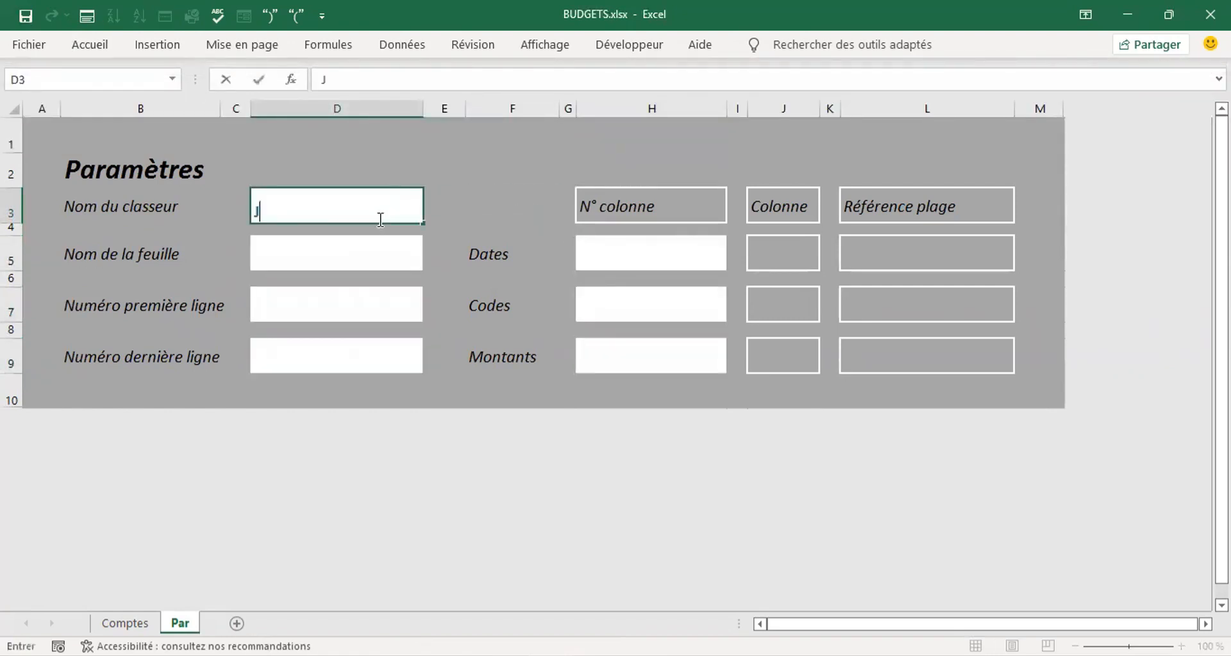
text(Journal)
key(Return)
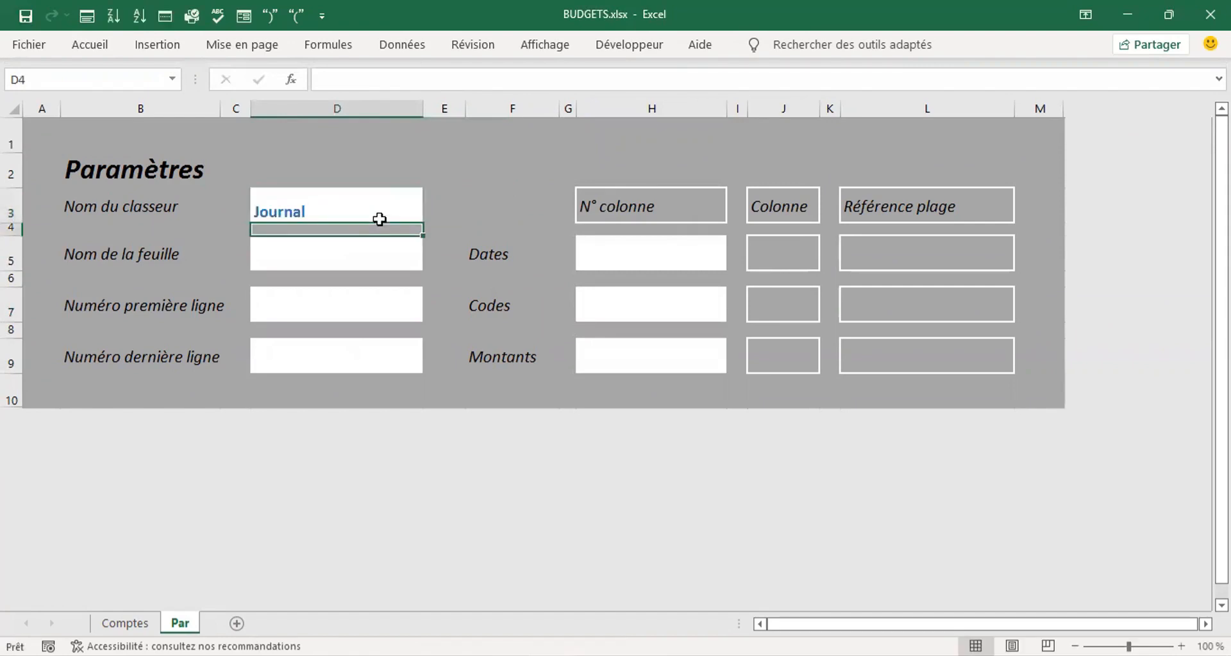
- Centre the contents of D3, D5, D7, D9, H5, H7 and H9 both vertically and horizontally
click(345, 212)
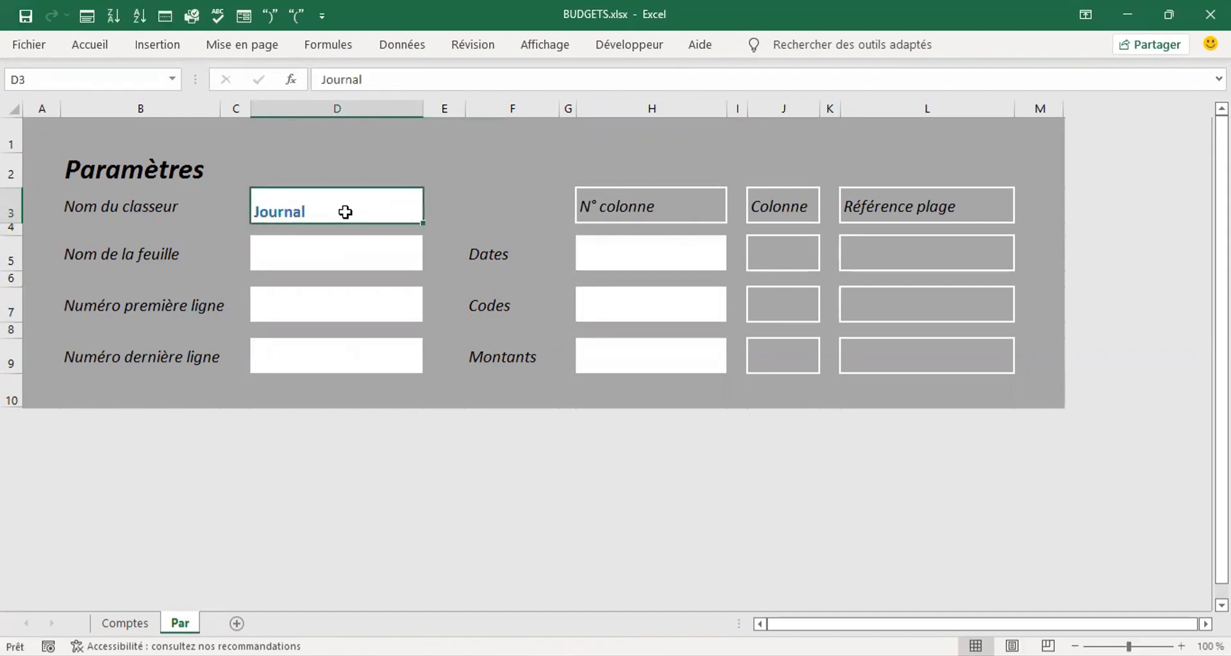
ctrl+click(348, 260)
ctrl+click(348, 311)
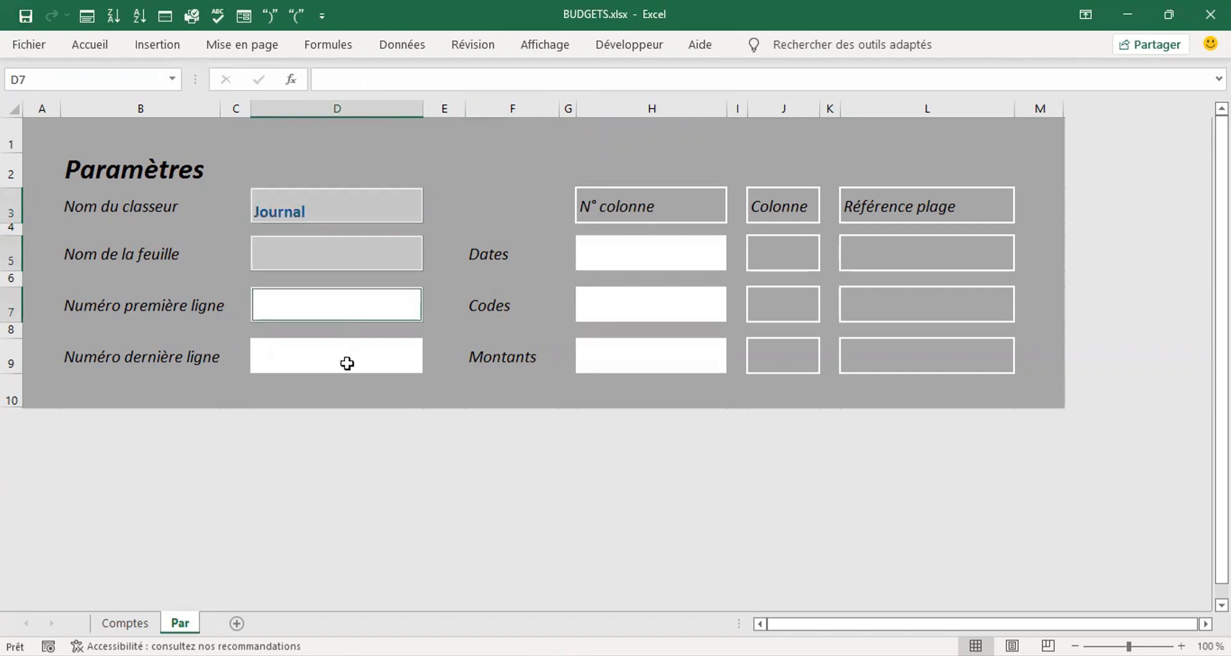
ctrl+click(349, 359)
ctrl+click(645, 266)
ctrl+click(648, 311)
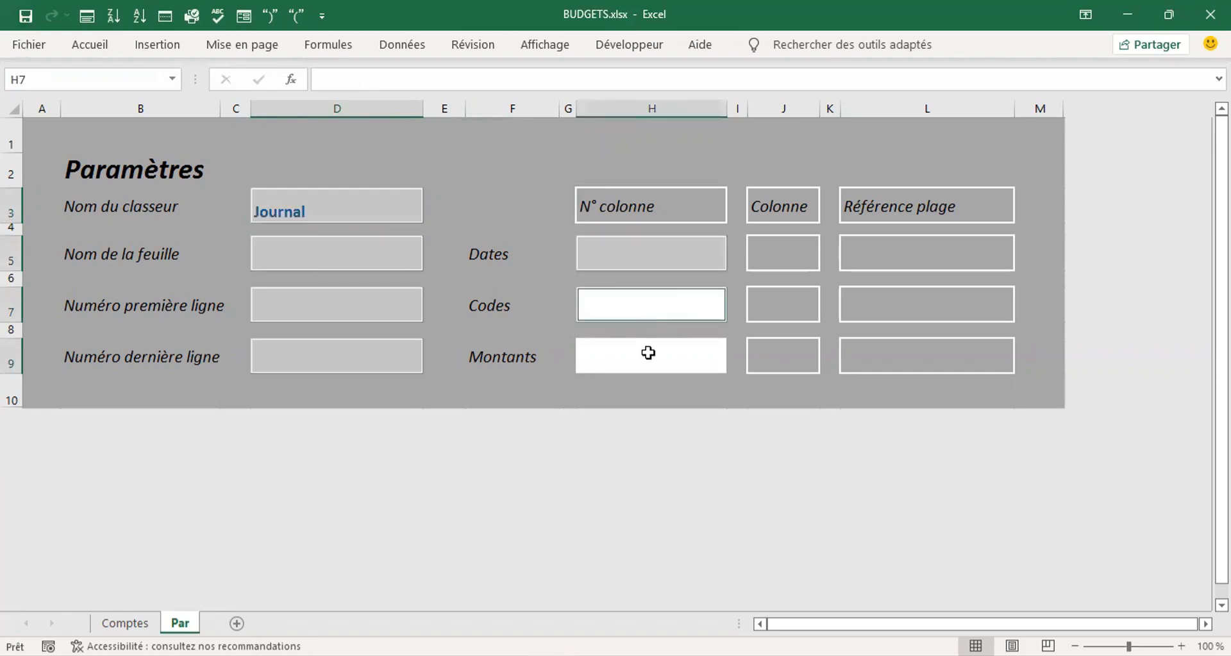
ctrl+click(648, 354)
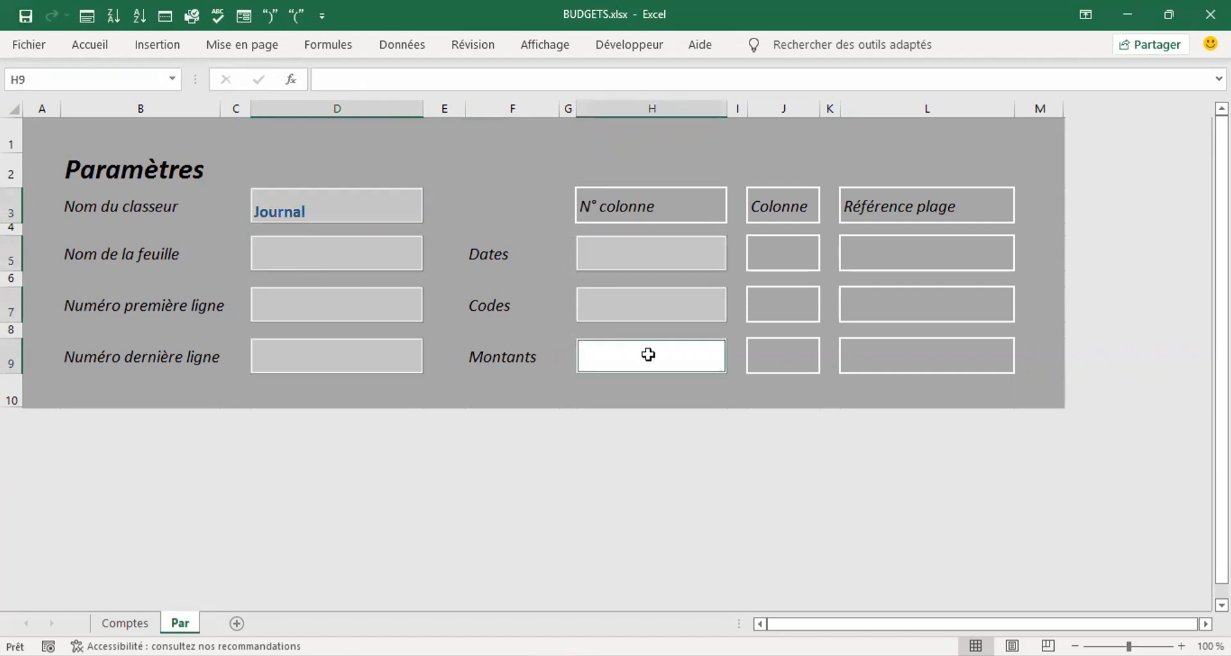
click(96, 44)
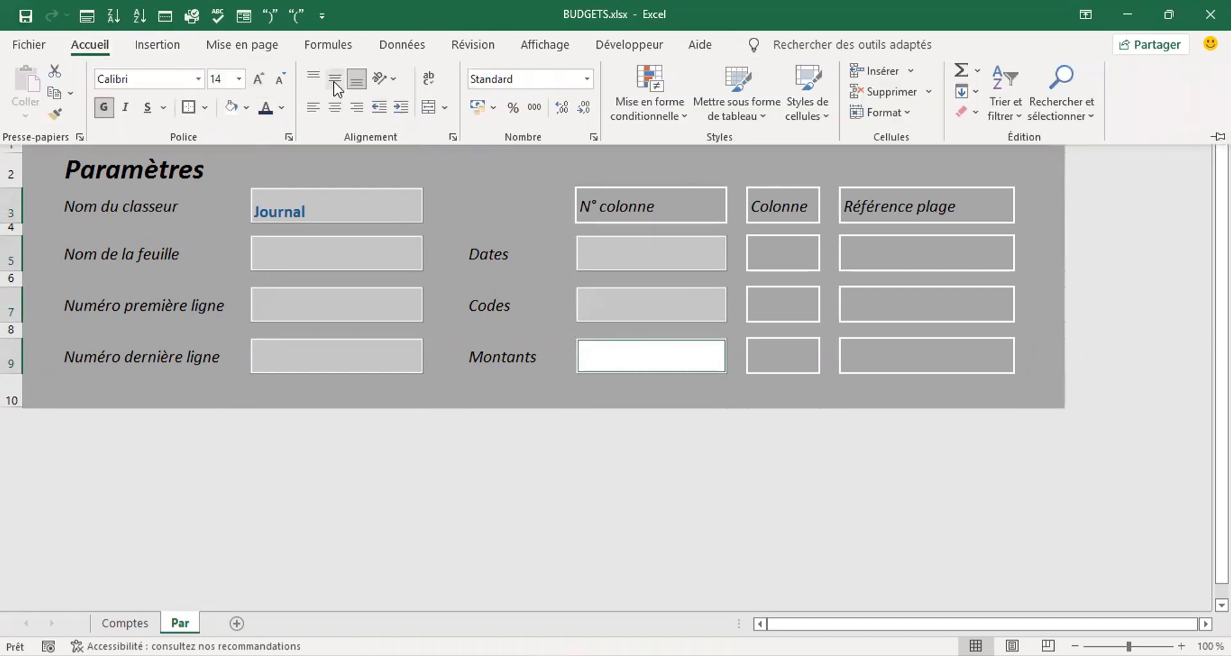
click(334, 80)
click(336, 109)
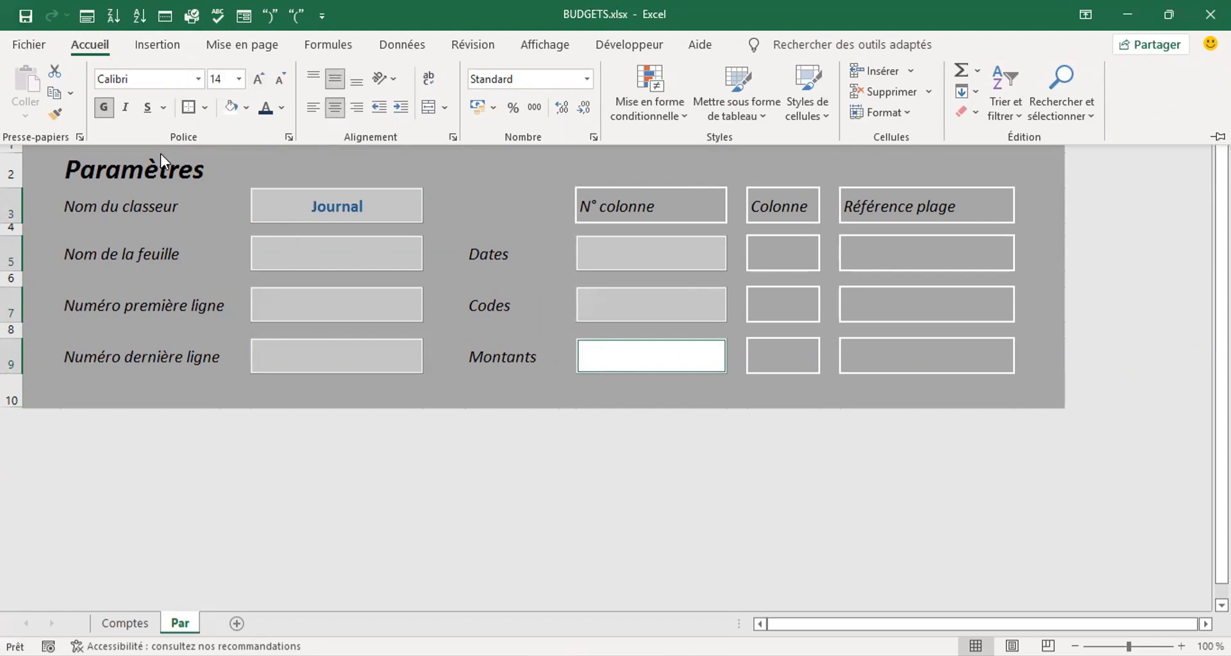
click(123, 116)
click(125, 115)
key(ctrl+F1)
- Enter Liste as the sheet name in cell D5
click(413, 267)
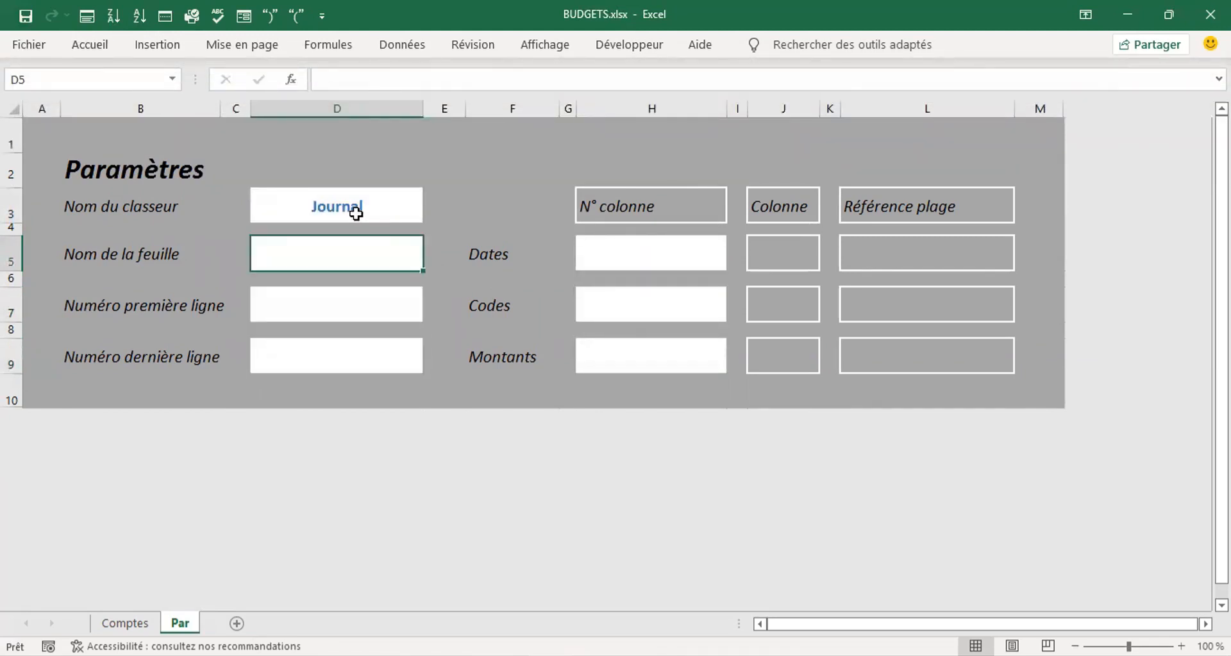
text(Liste)
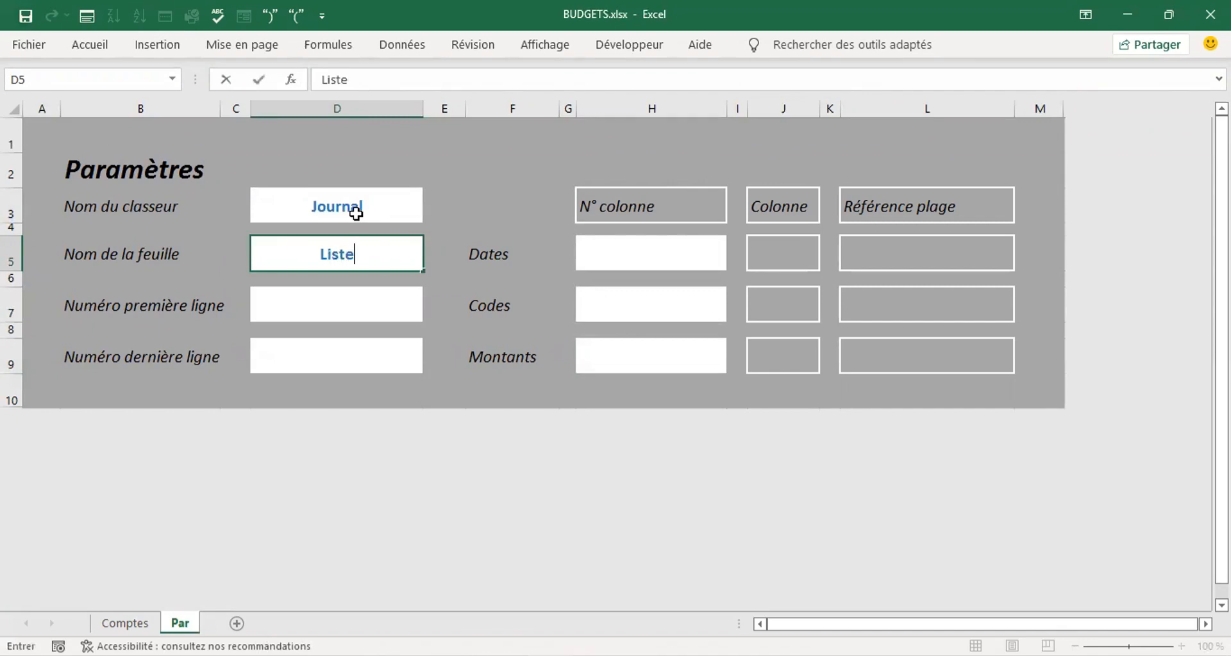
key(Return)
key(Down)
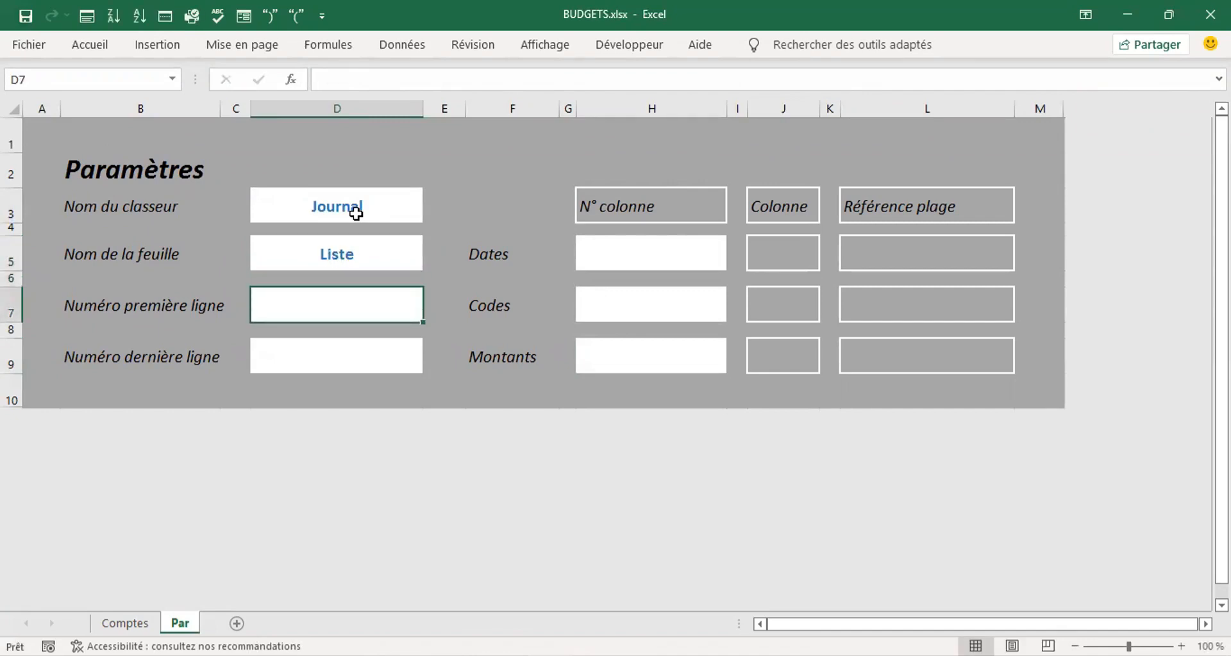
- Enter 2 as the first row number in D7 and 160 as the last row number in D9
text(2)
key(Return)
key(Down)
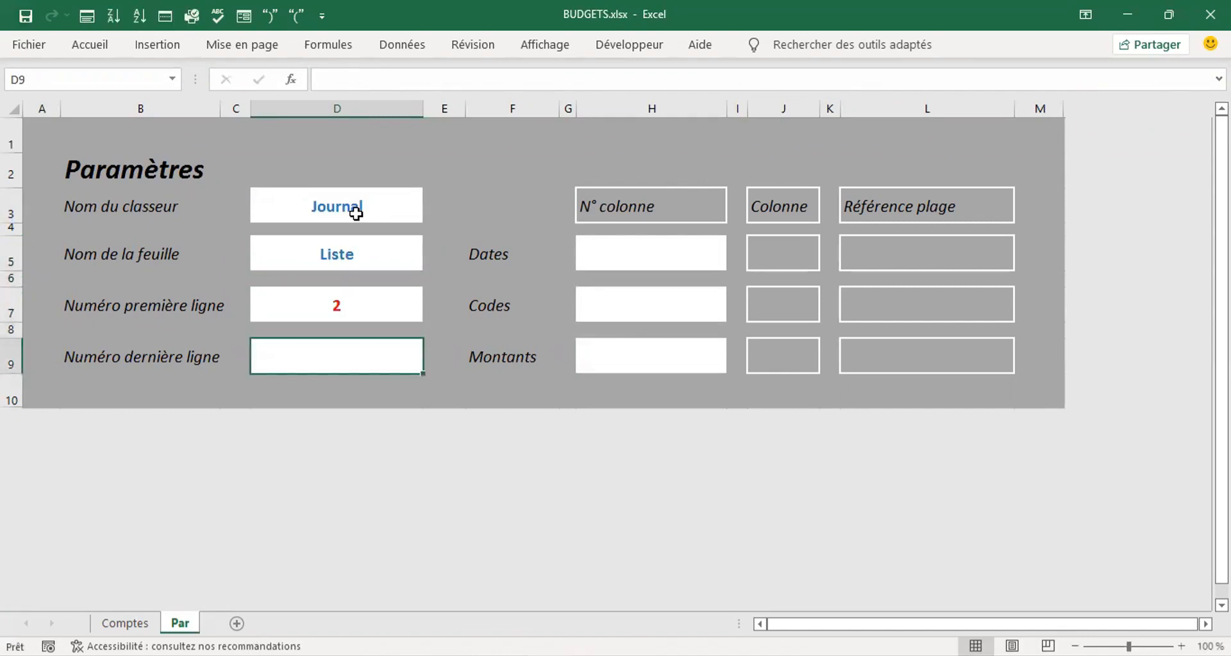
text(160)
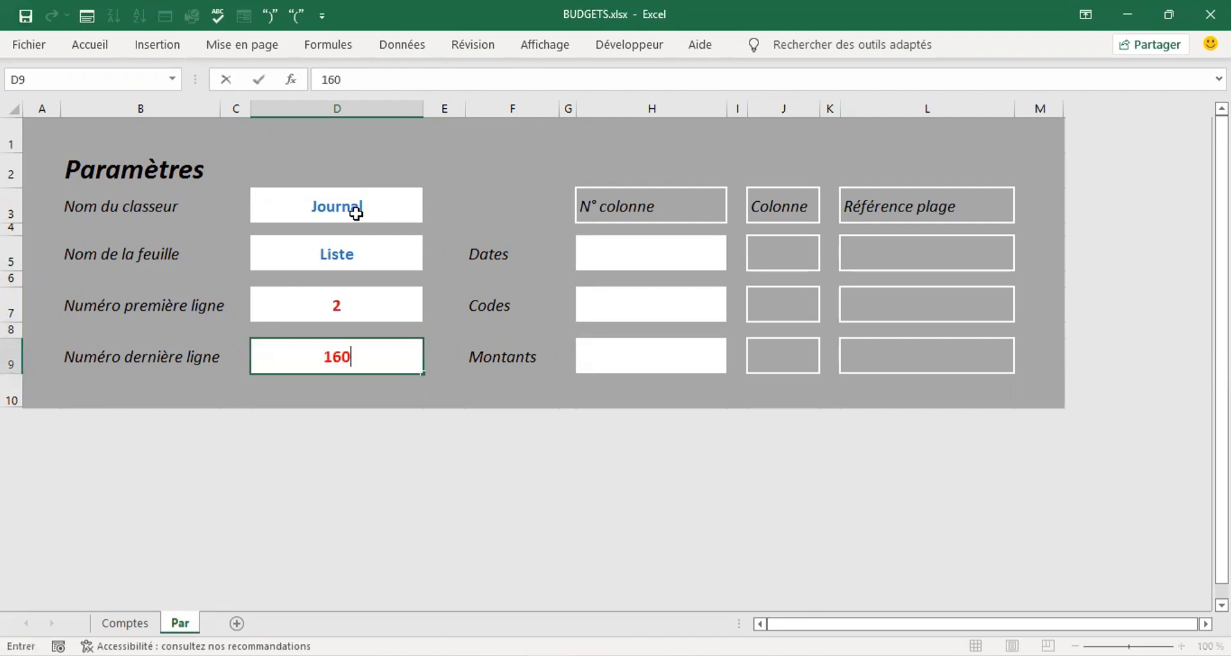
key(Return)
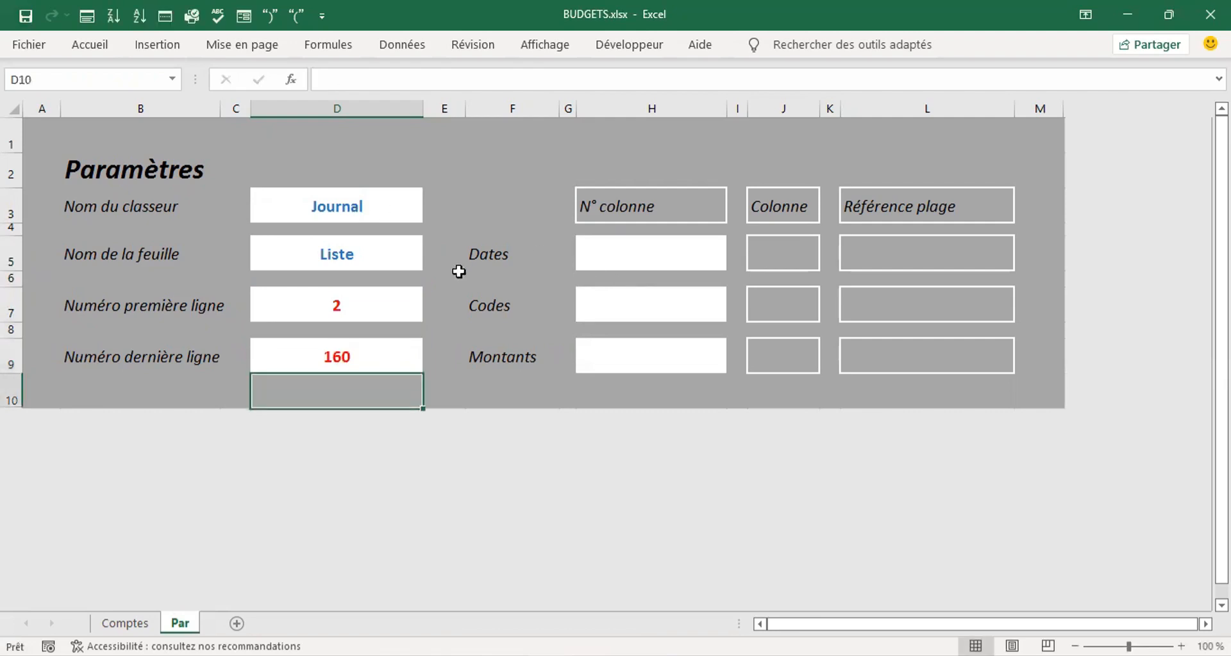
- Check the column order in Journal.xlsx, return to BUDGETS.xlsx and enter column number 1 for Dates in H5 and 2 for Codes in H7
click(657, 255)
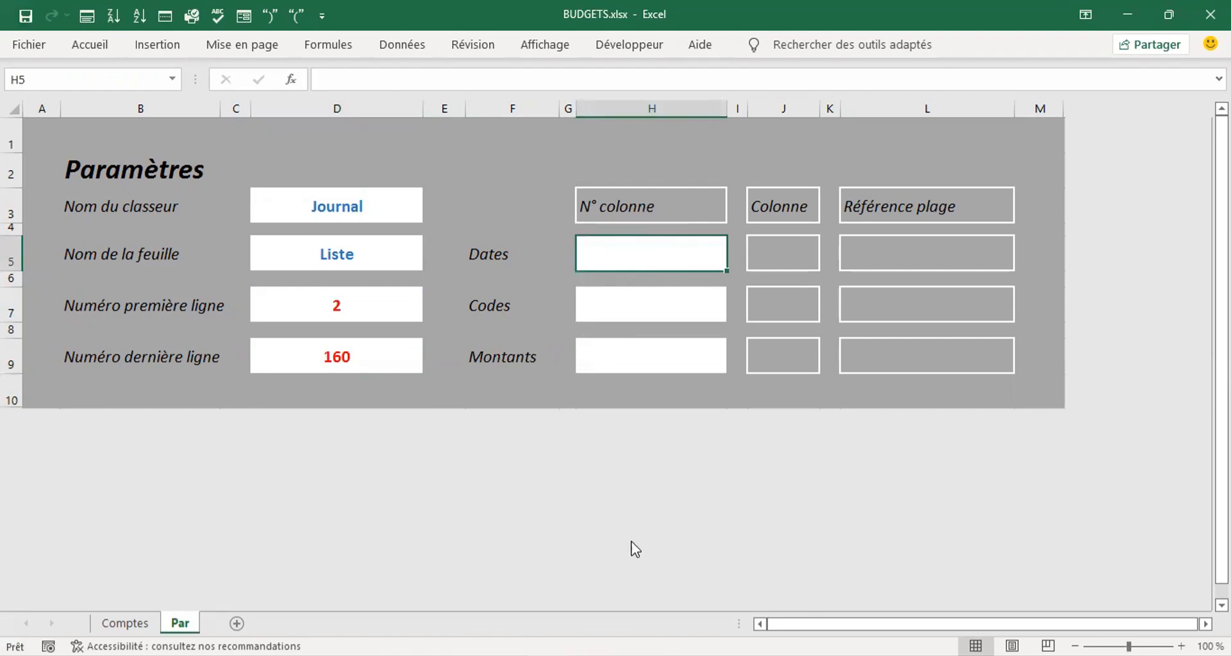
mouse_move(584, 644)
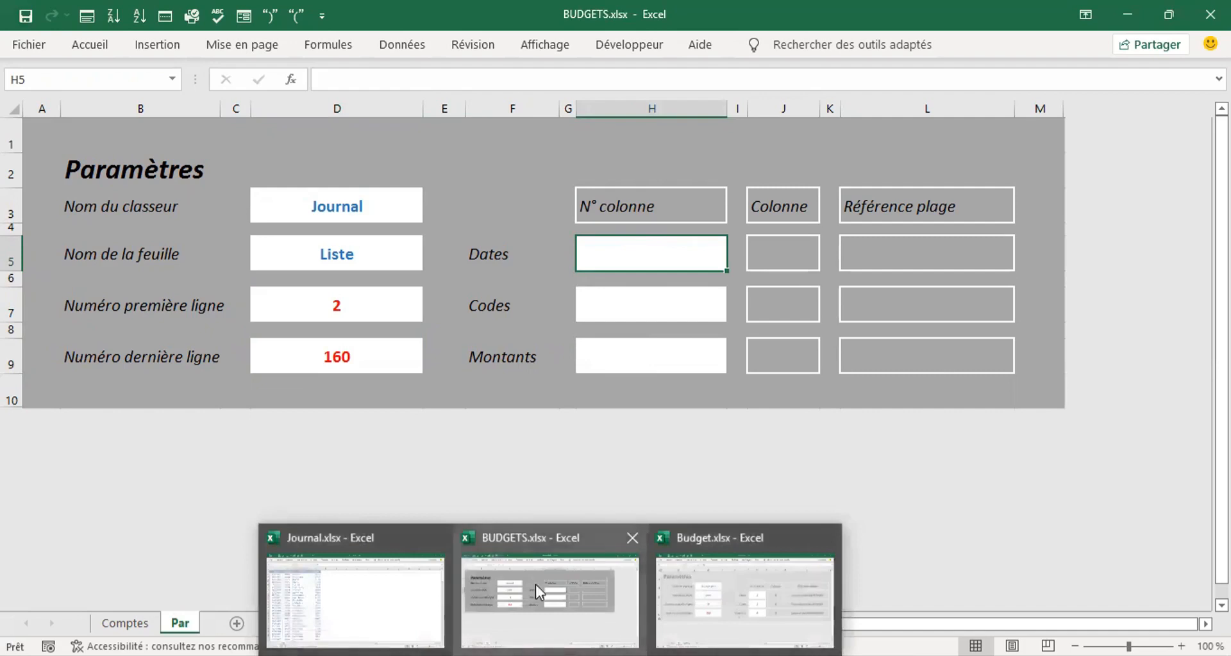
click(379, 580)
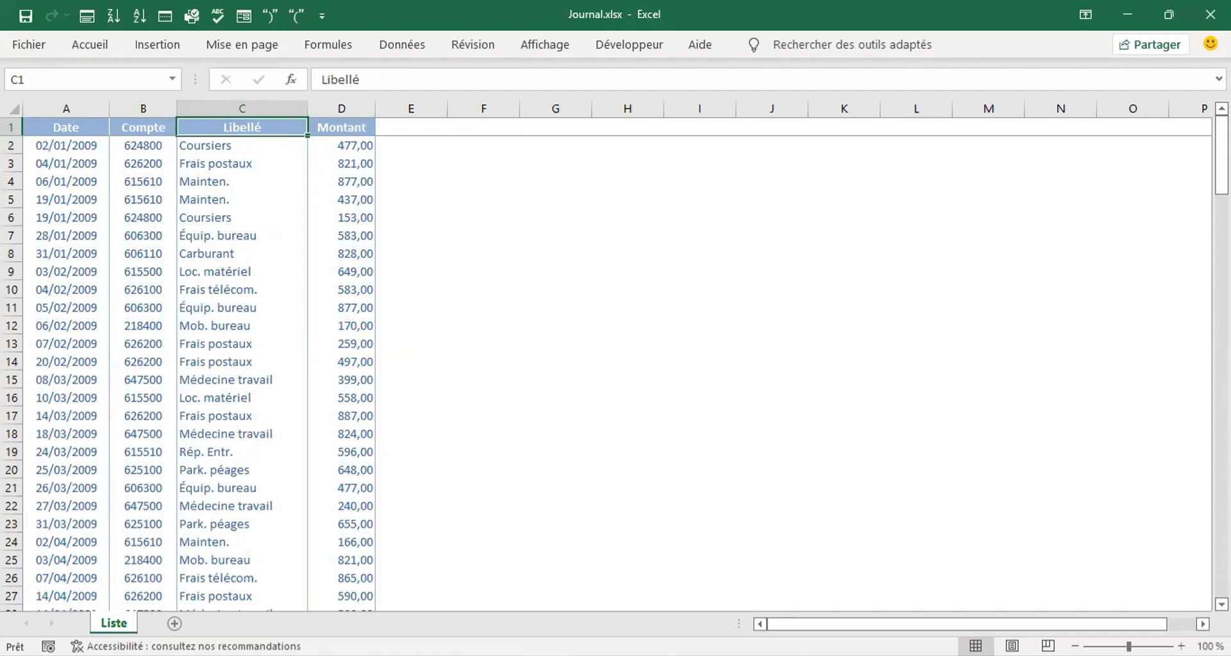
click(608, 613)
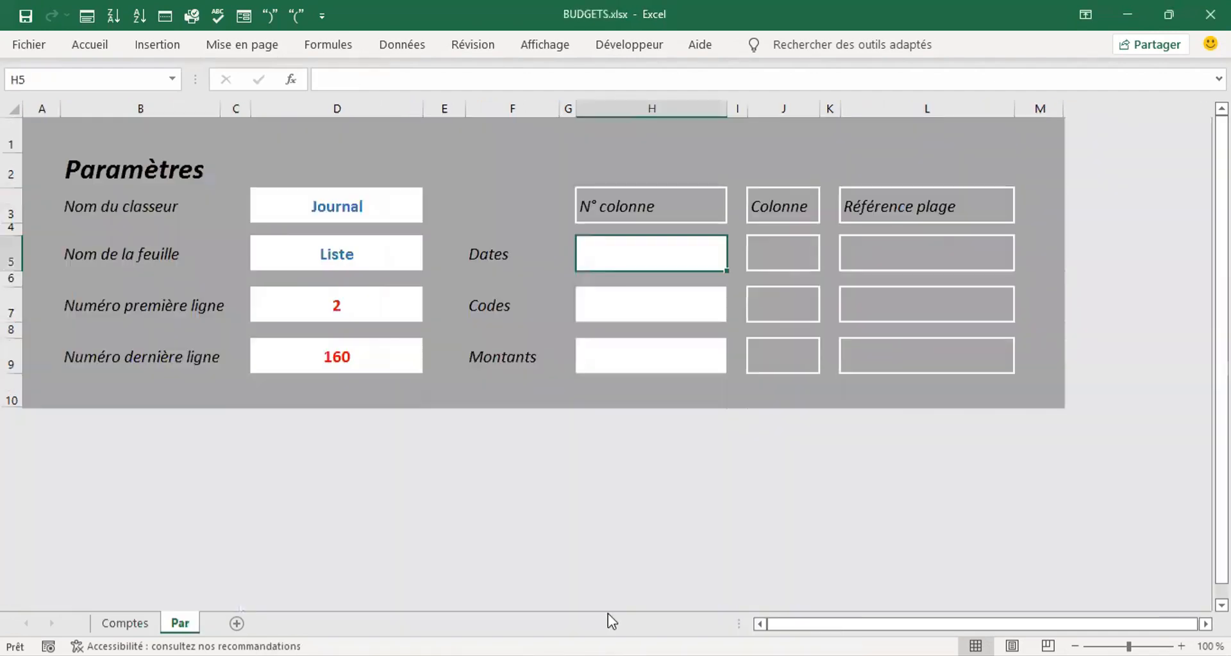
text(1)
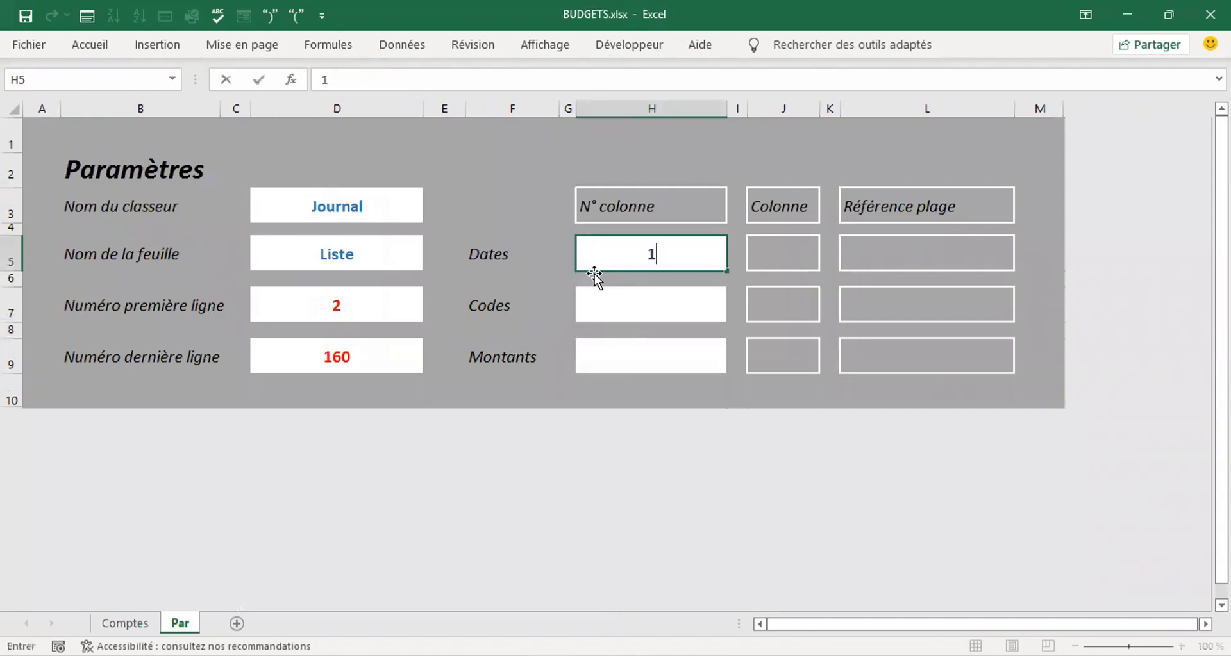
key(Return)
key(Return)
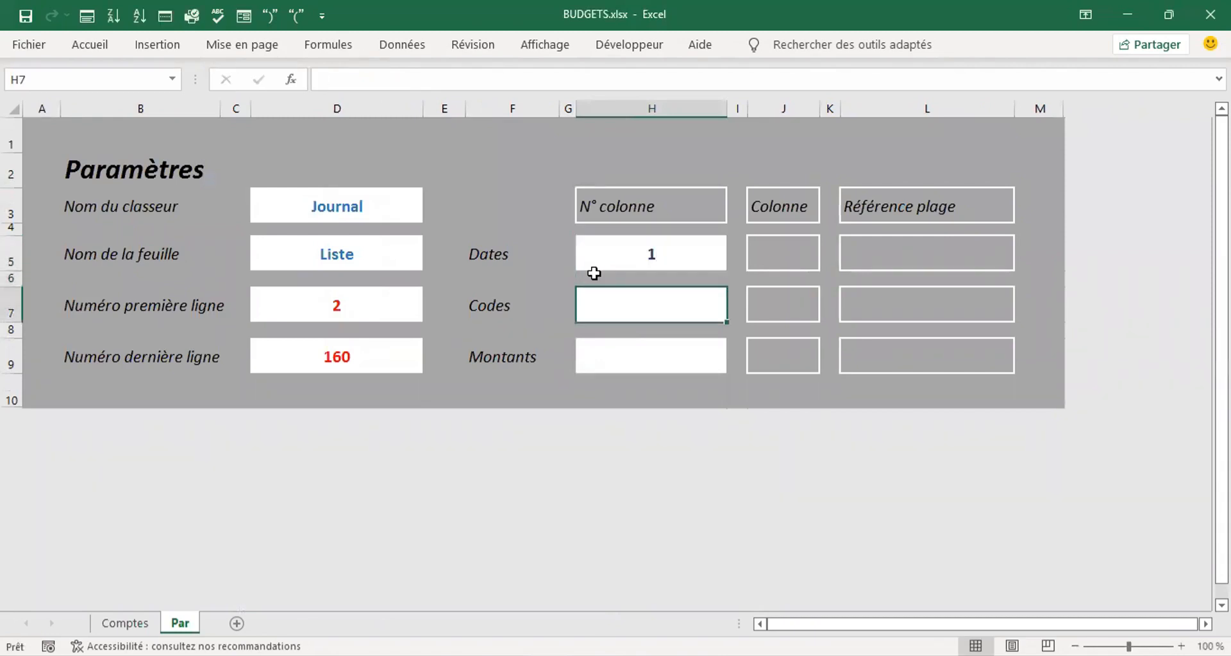
text(2)
key(Return)
key(Return)
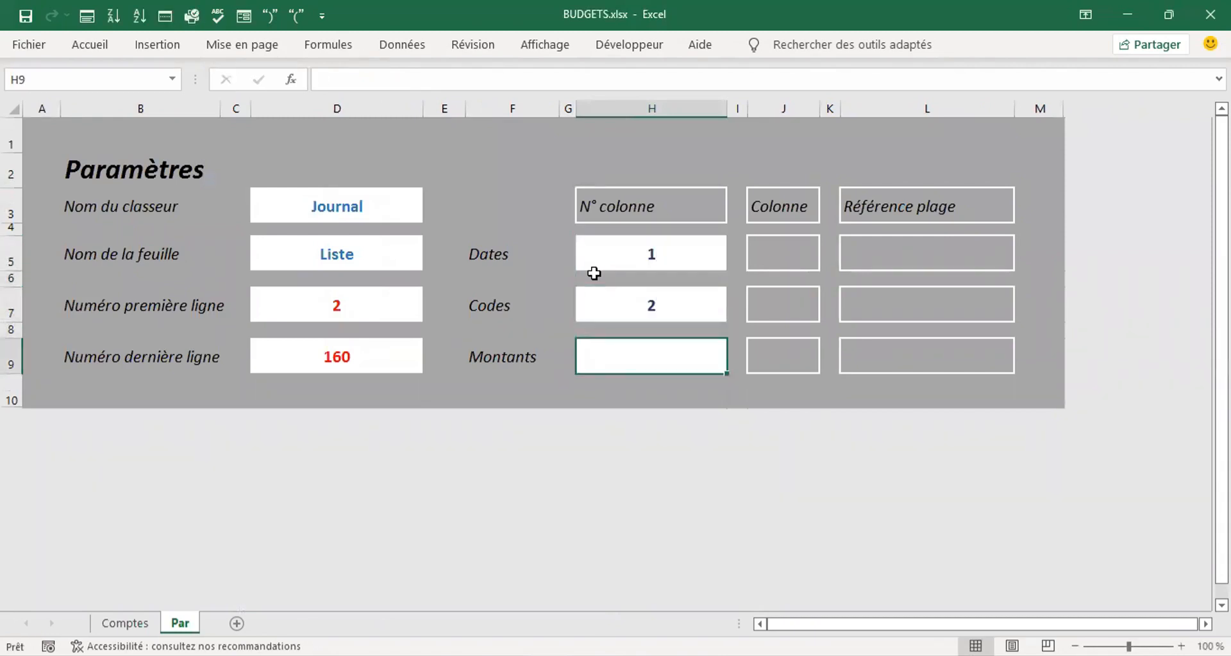
- Enter 4 as the column number for Montants in cell H9
text(4)
key(Return)
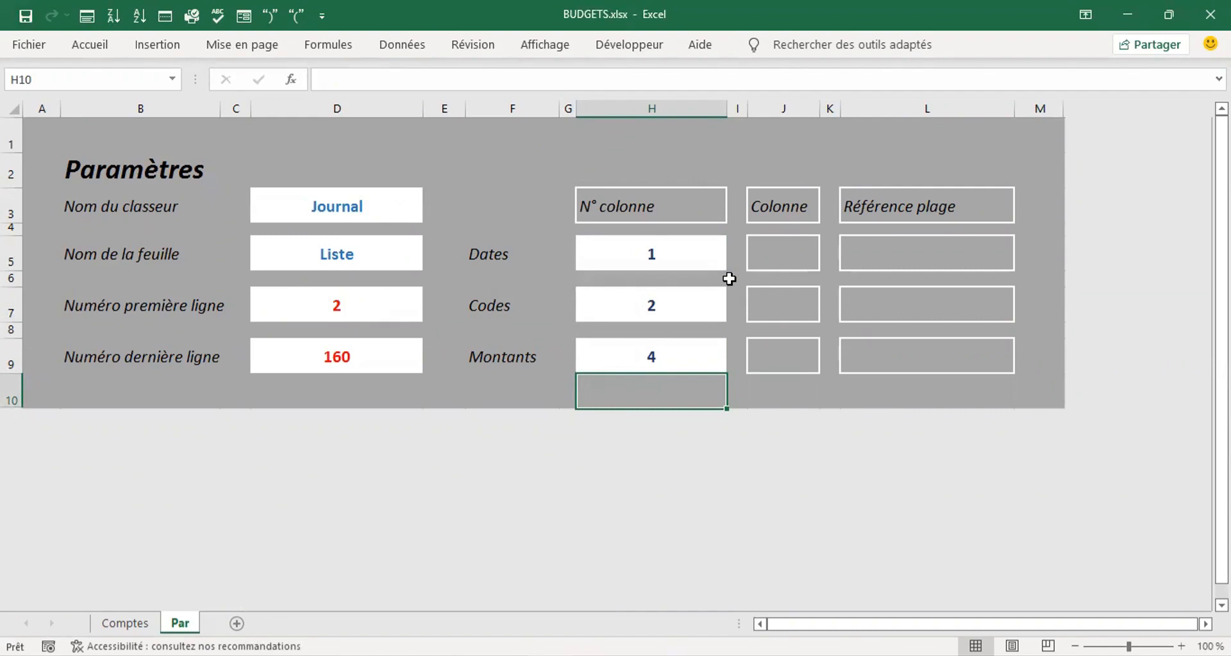
- Narrow column F slightly and widen columns L and J in the parameters table
click(783, 256)
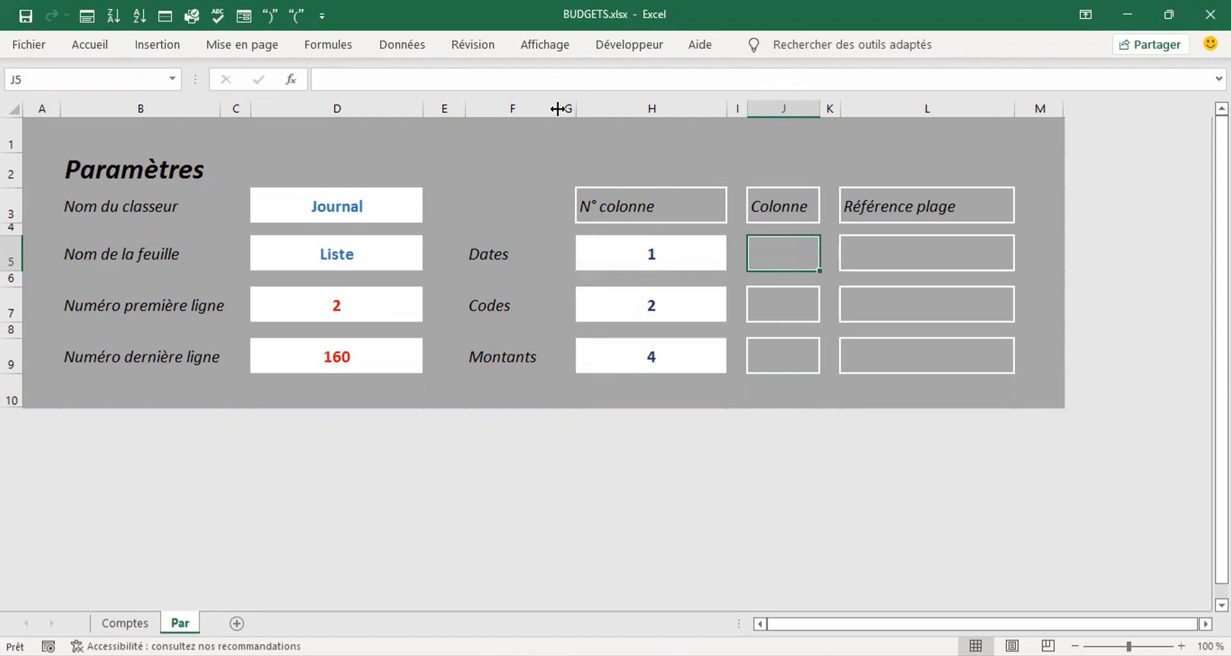
drag(558, 109, 539, 109)
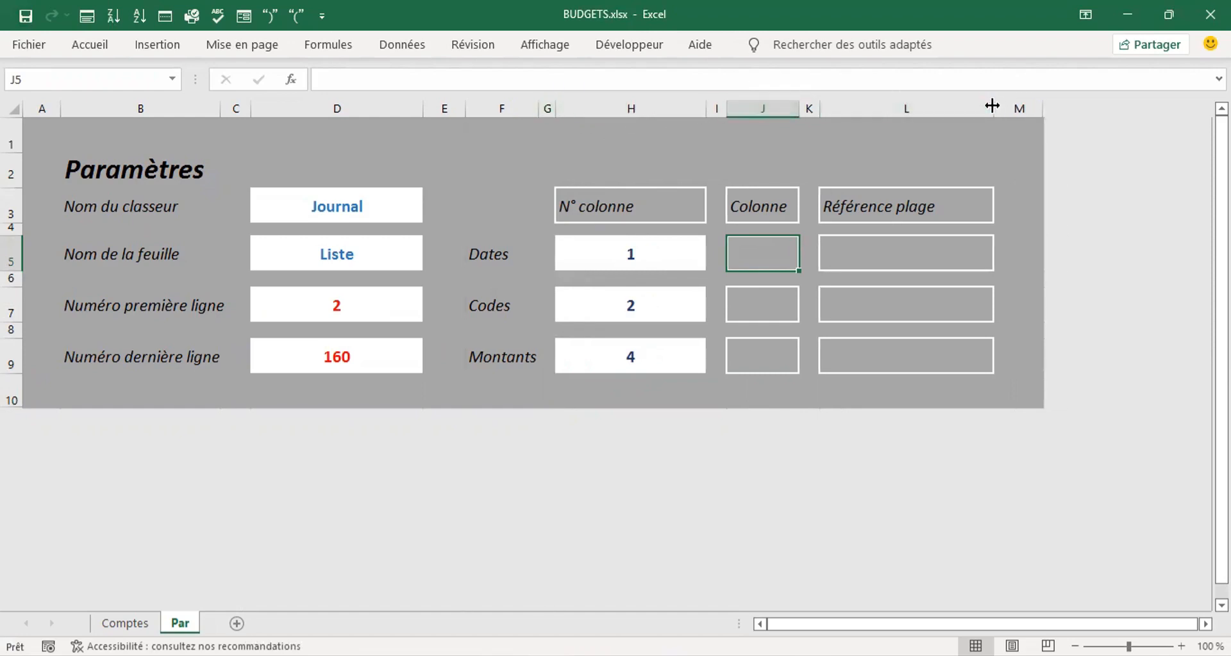
drag(993, 106, 1026, 106)
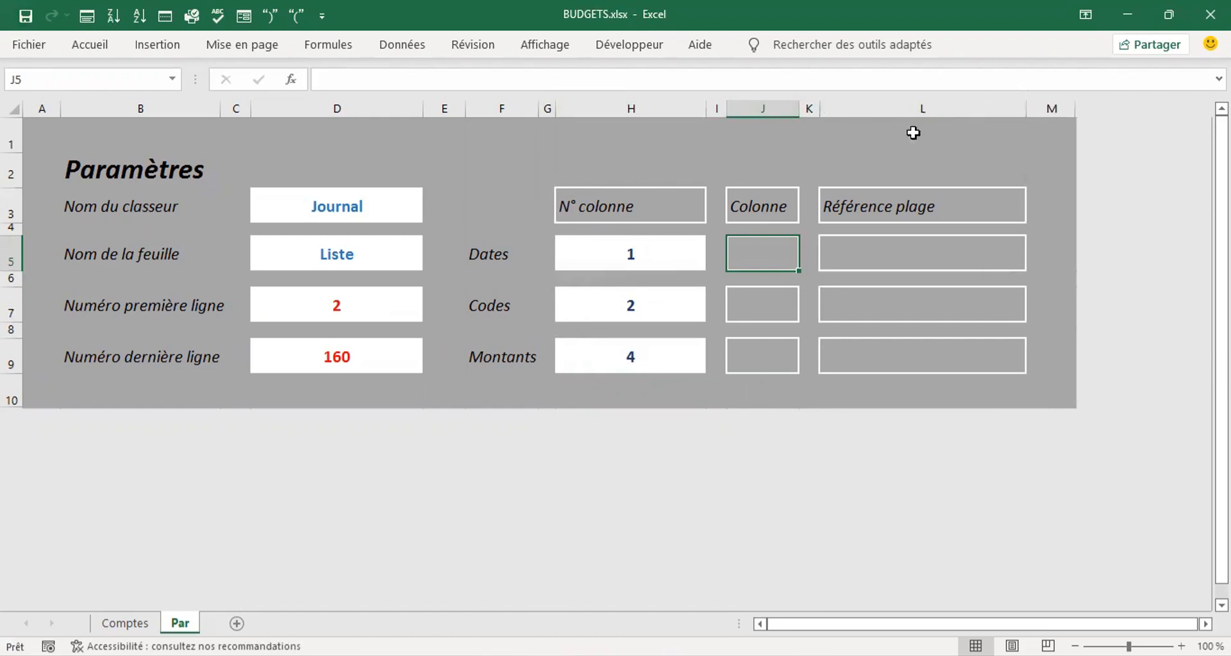
drag(798, 105, 811, 105)
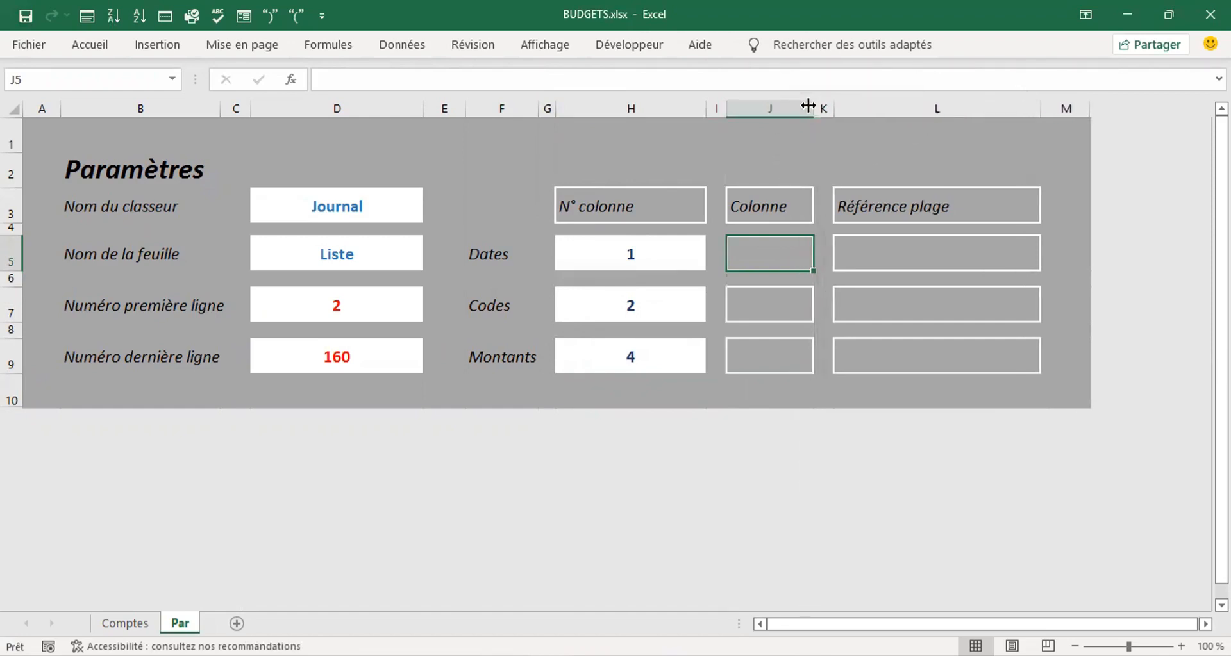
click(747, 177)
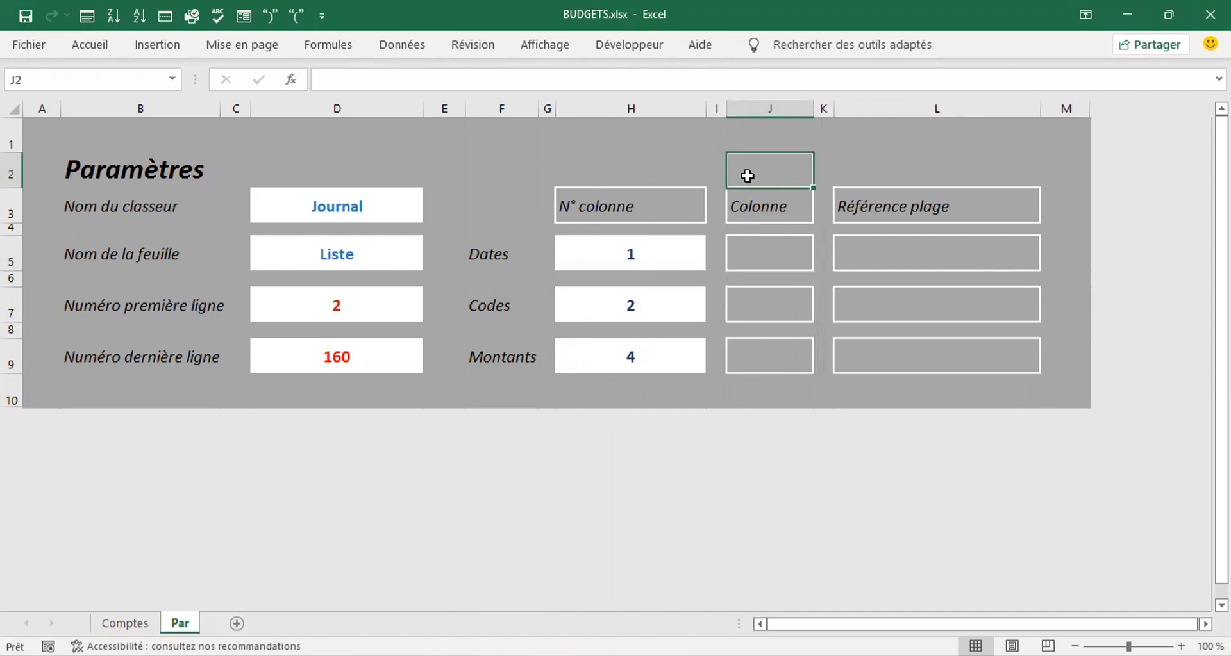
click(752, 263)
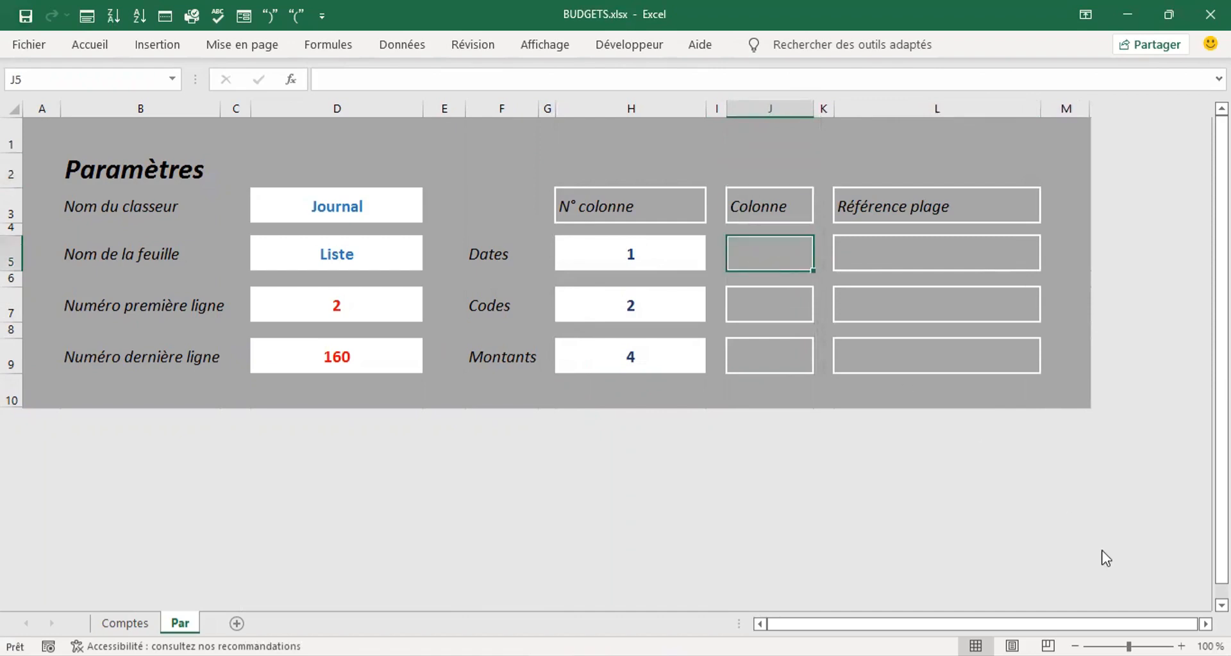
click(1181, 647)
click(1181, 646)
click(1181, 646)
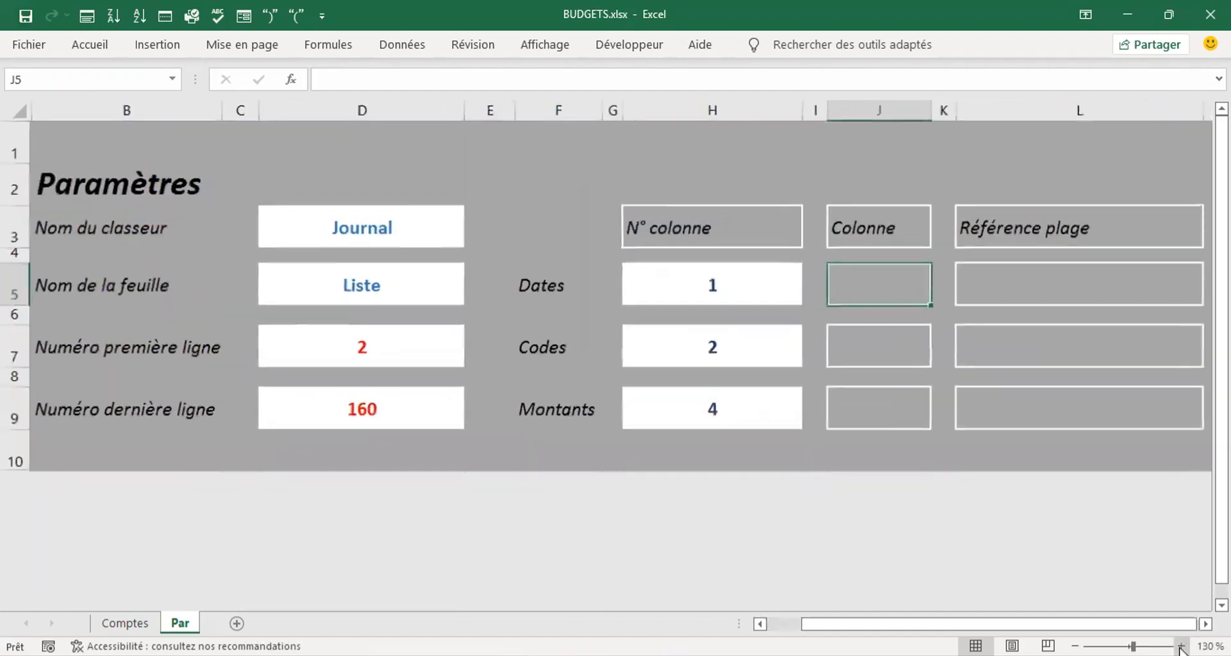
click(1181, 646)
click(1181, 646)
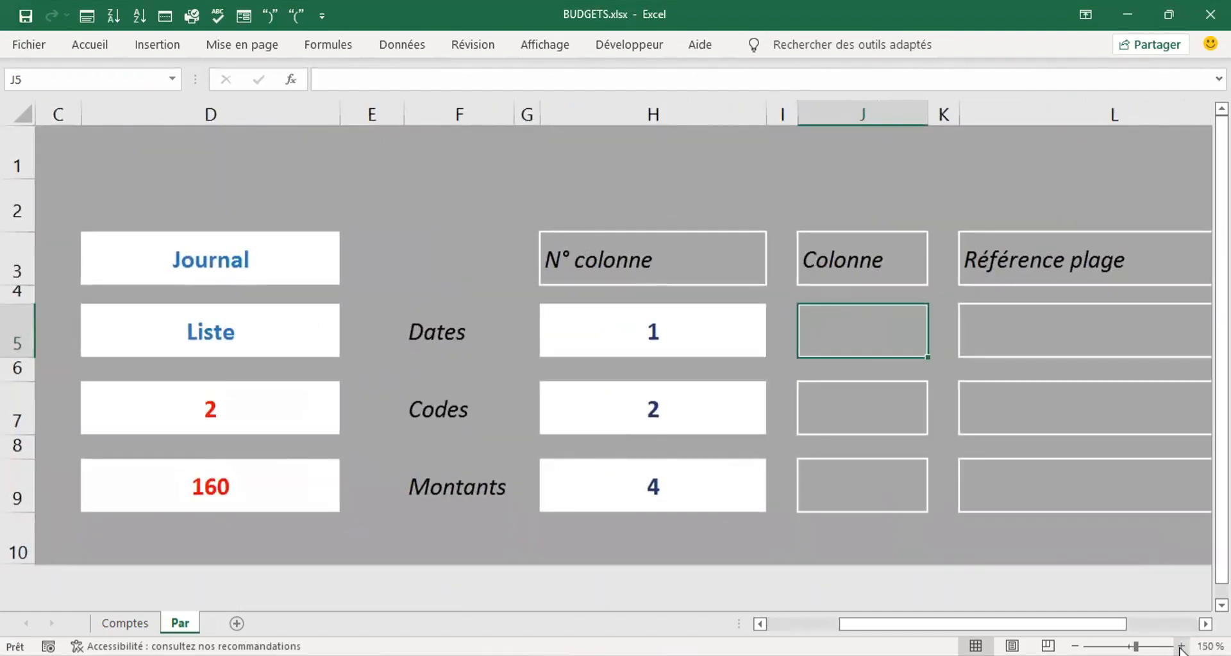
double_click(904, 342)
text(=)
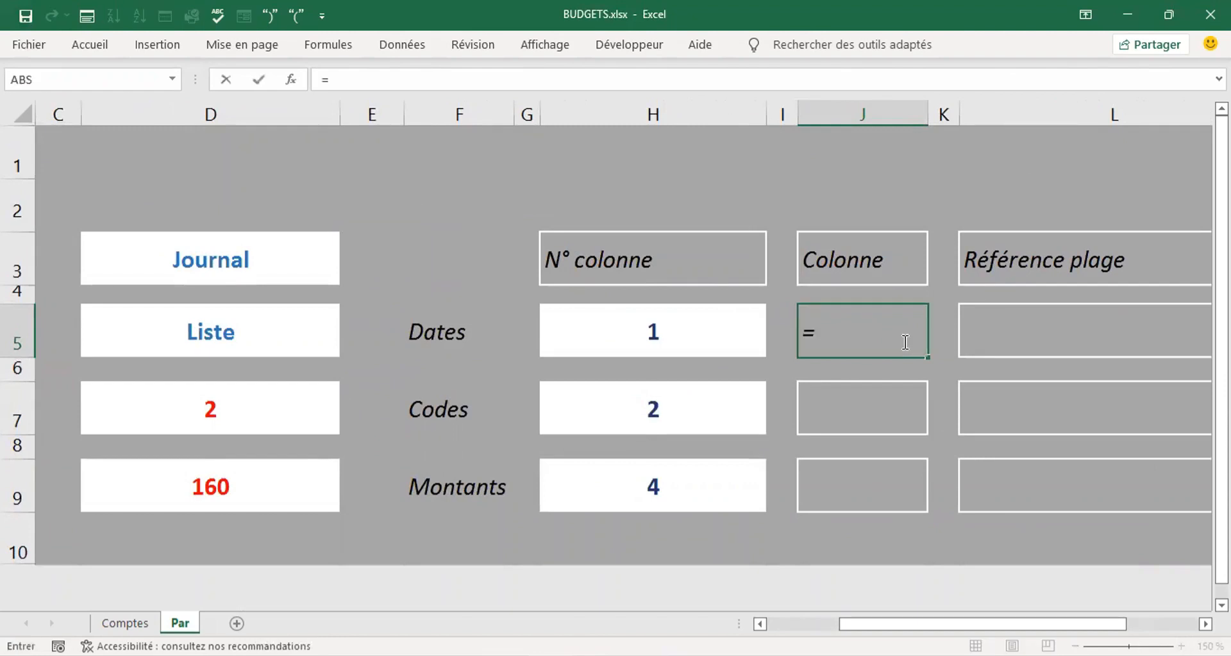
text(CAR)
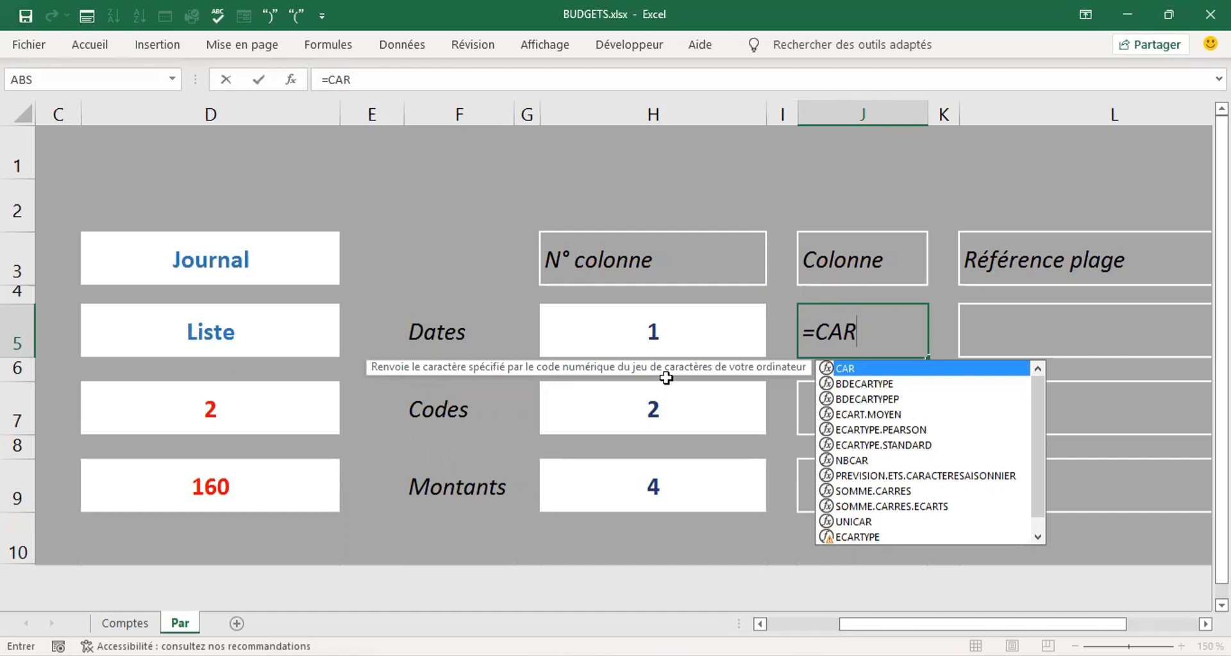
key(BackSpace)
key(BackSpace)
key(BackSpace)
key(BackSpace)
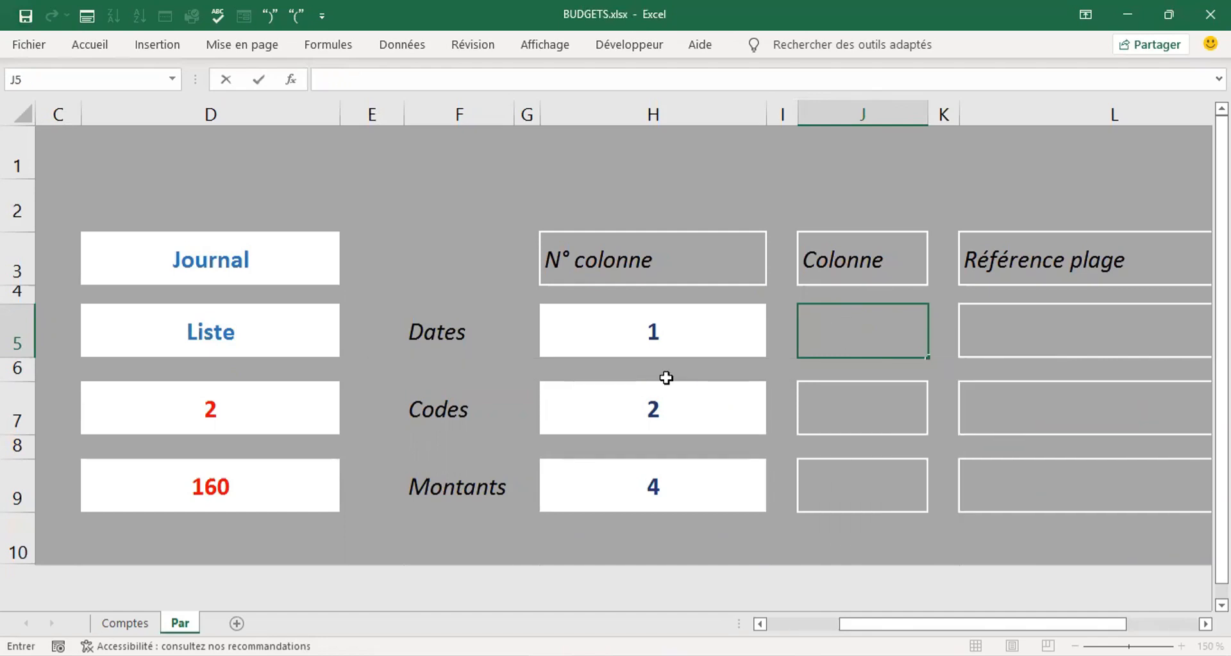
key(Return)
- Enter the test formula =CODE("A") in the empty cell F2
click(470, 194)
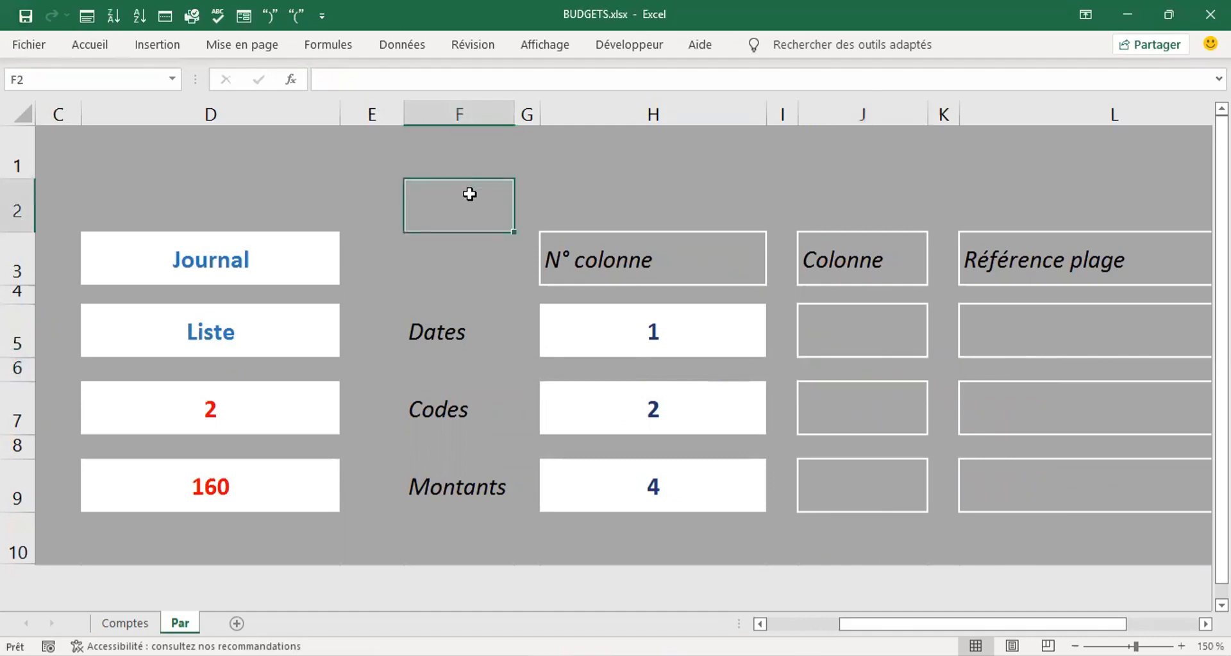
text(=)
text(CODE)
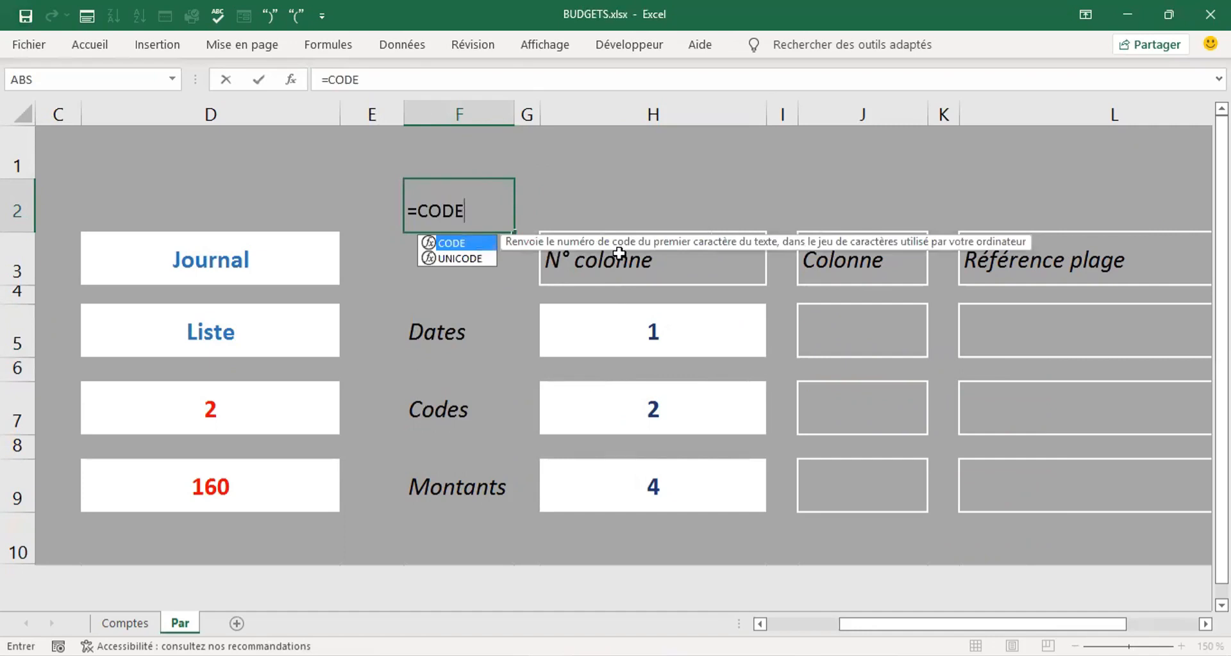
double_click(450, 247)
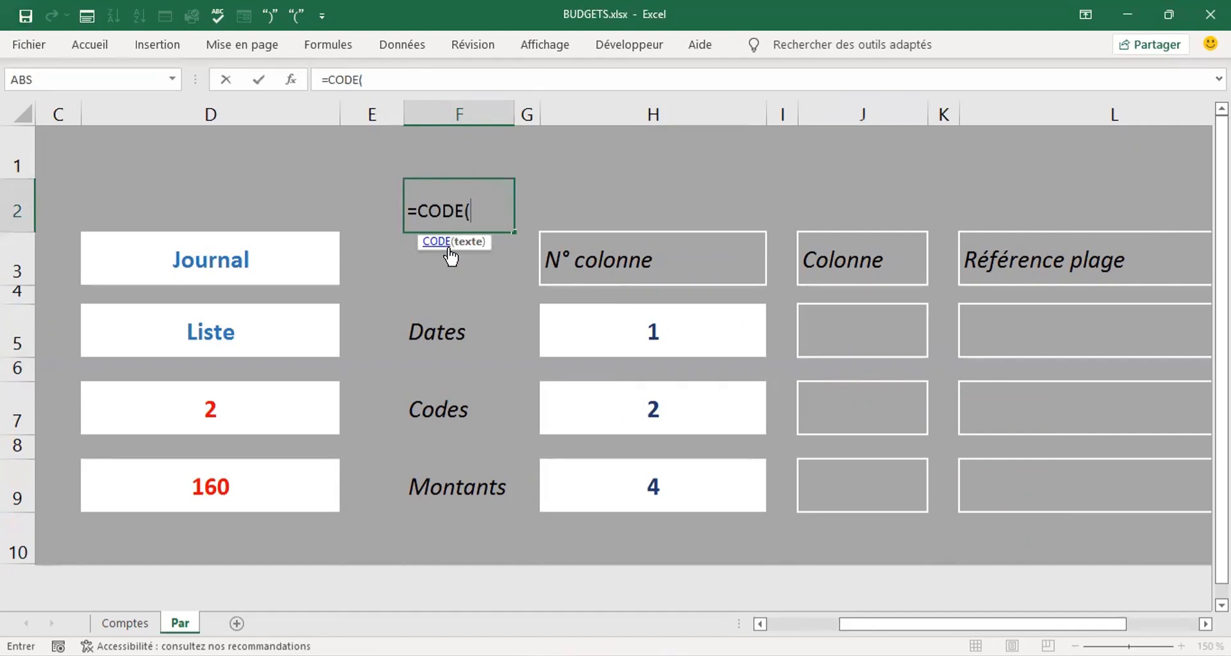
text("A"))
key(Return)
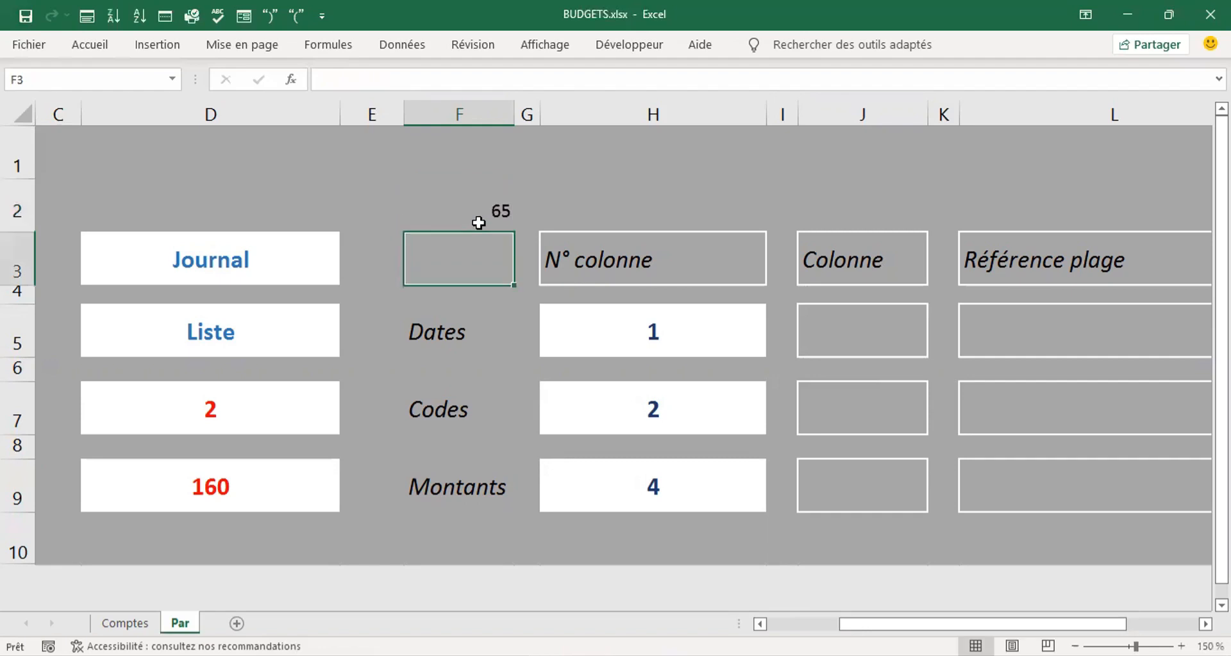
- Change the test formula in F2 to use lowercase, =CODE("a")
click(490, 211)
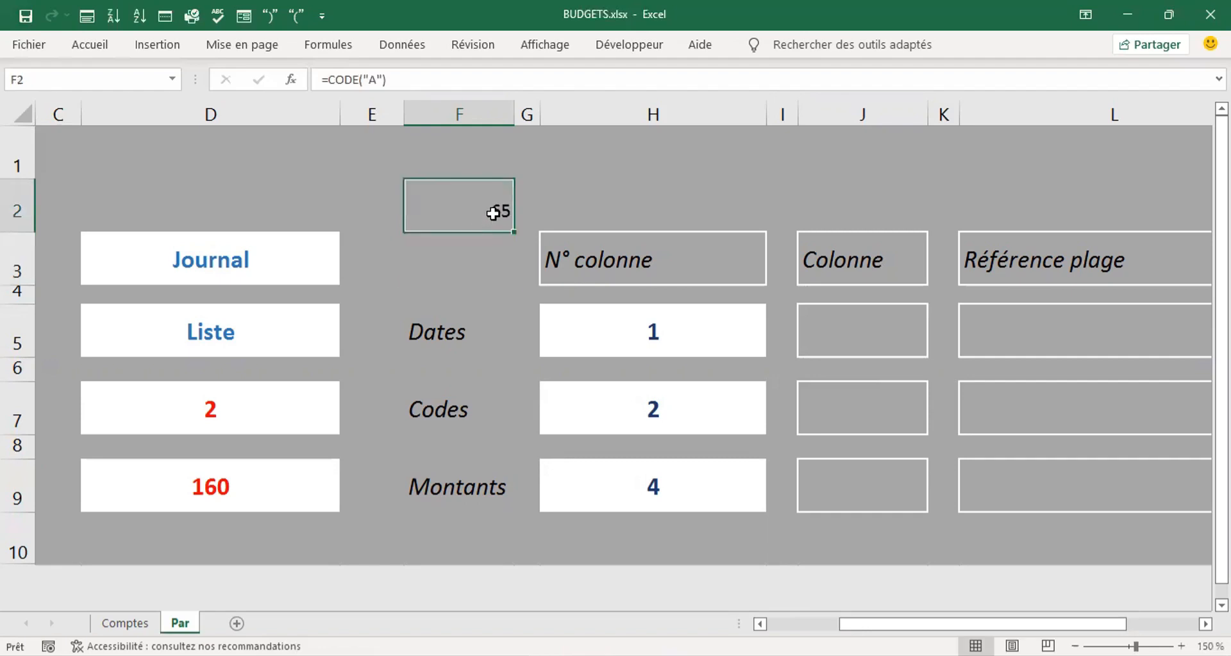
click(378, 82)
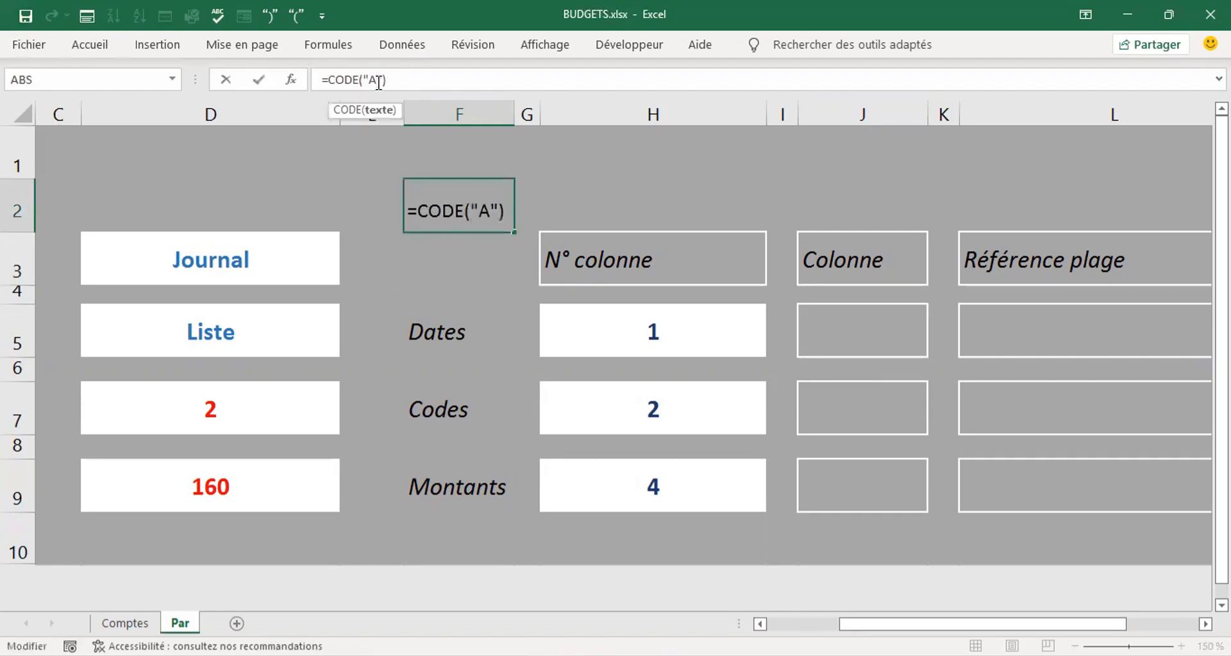
key(BackSpace)
text(a)
key(Return)
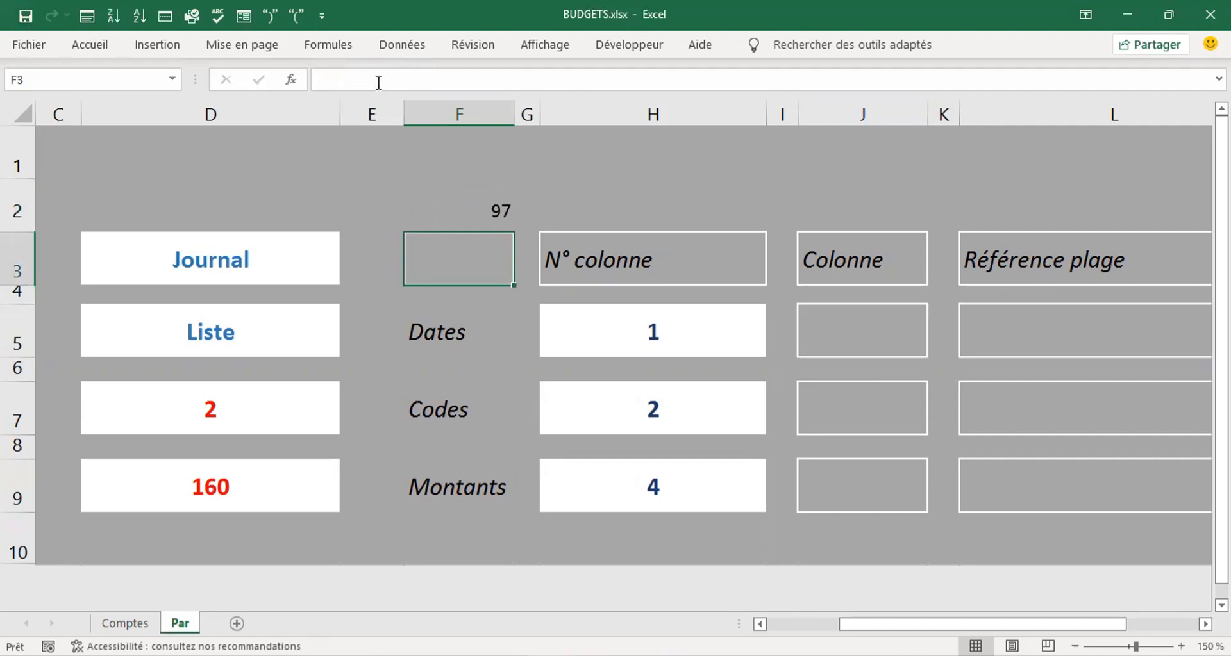
- Change the test formula in F2 back to uppercase, =CODE("A")
key(Up)
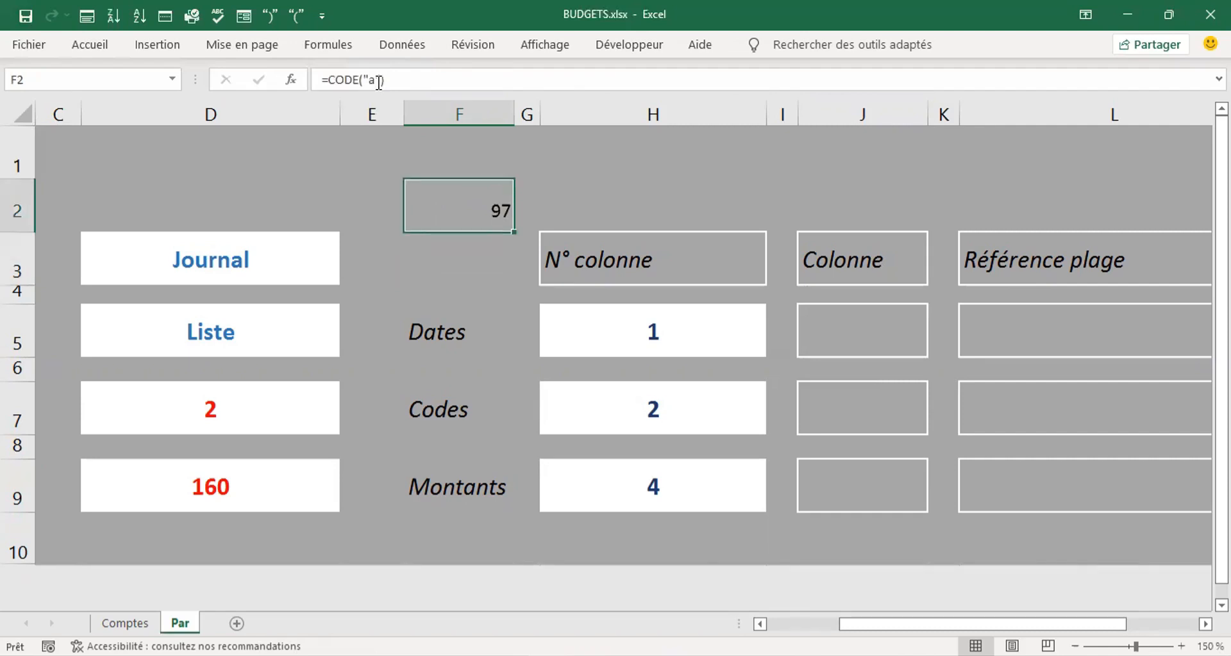
click(377, 81)
key(BackSpace)
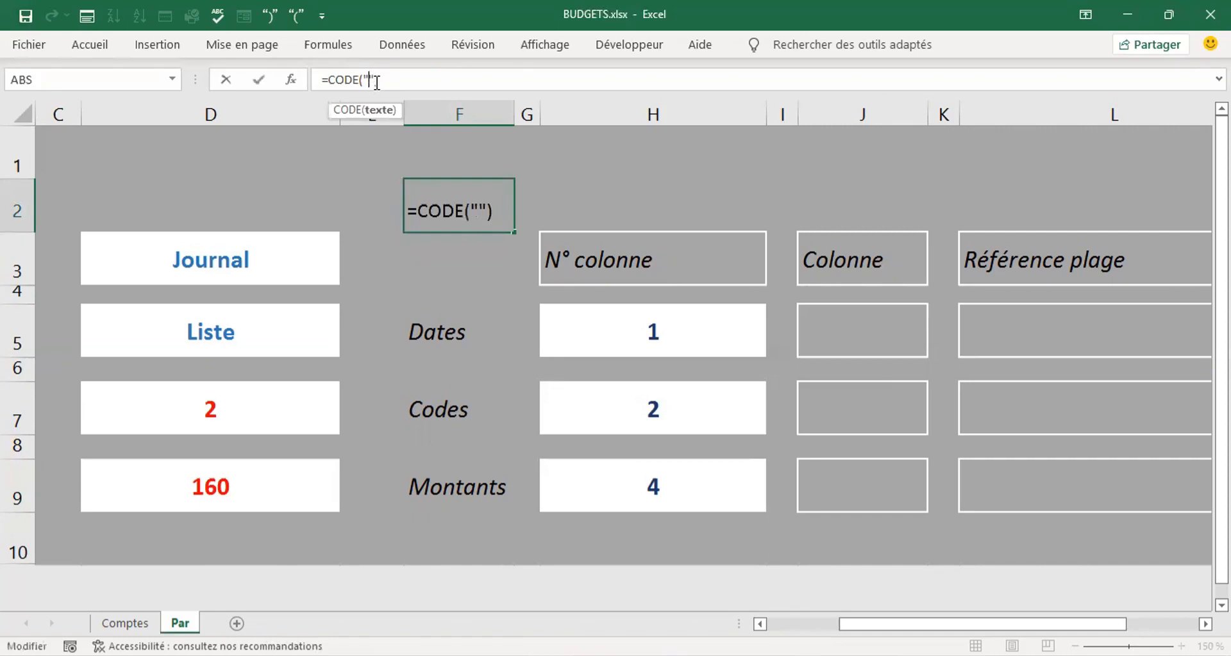
text(A)
key(Return)
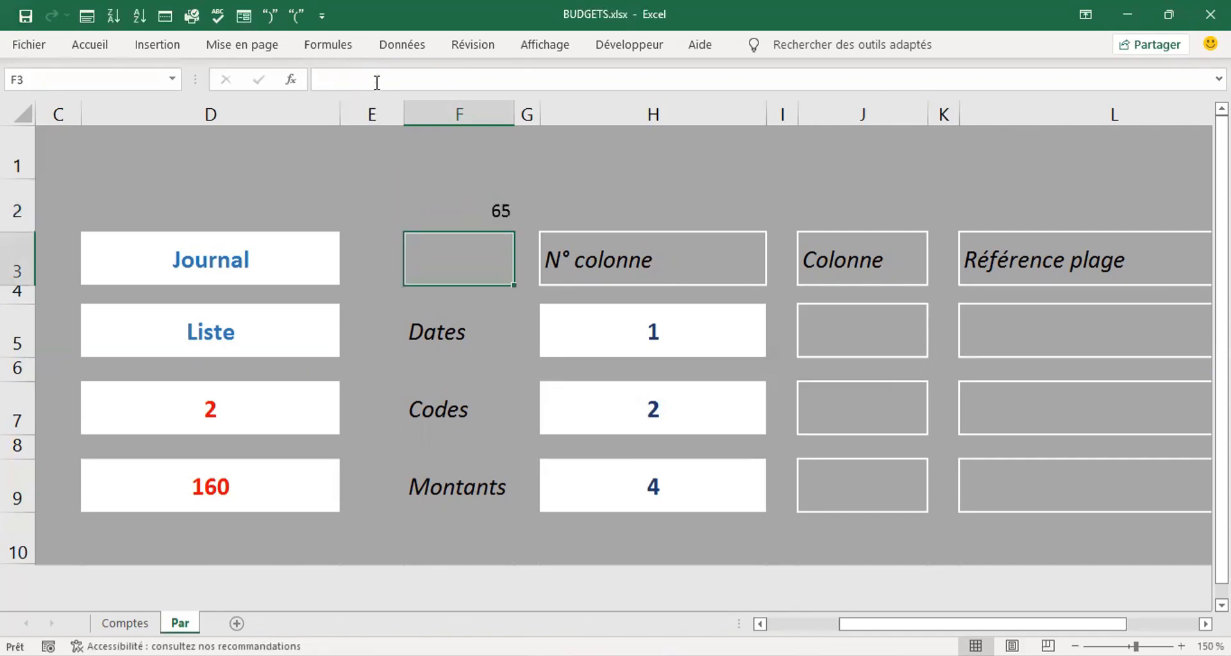
- Replace the tested letter in F2 so the formula reads =CODE("B")
key(Up)
click(377, 81)
key(BackSpace)
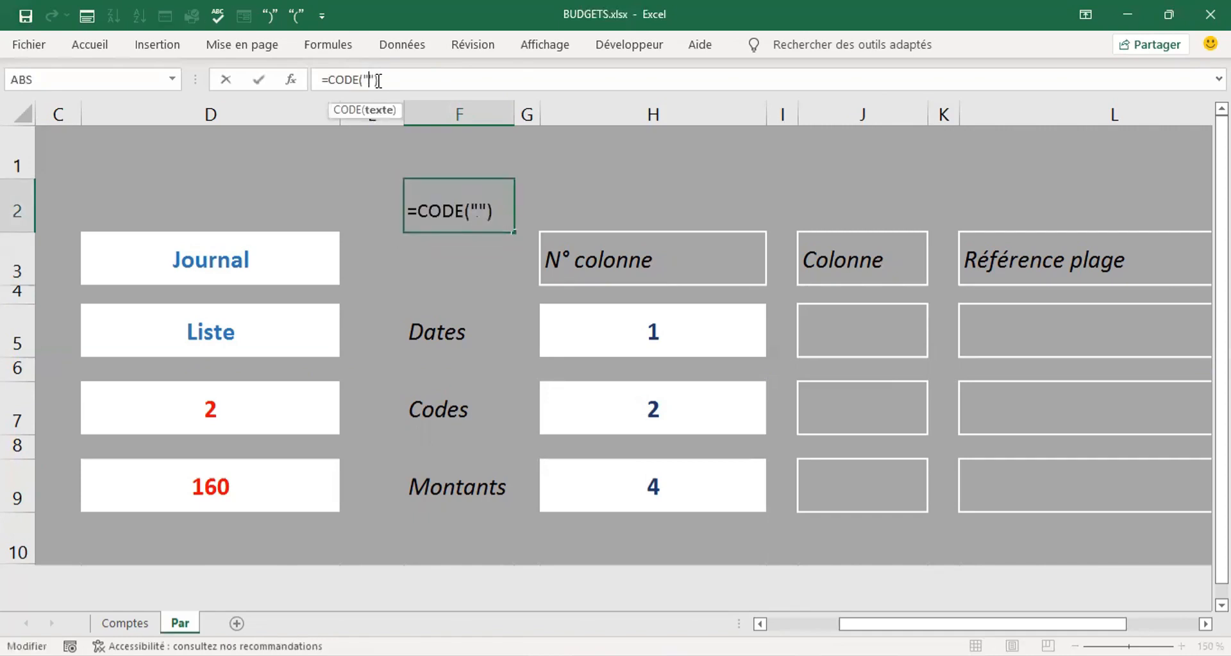
text(B)
key(Return)
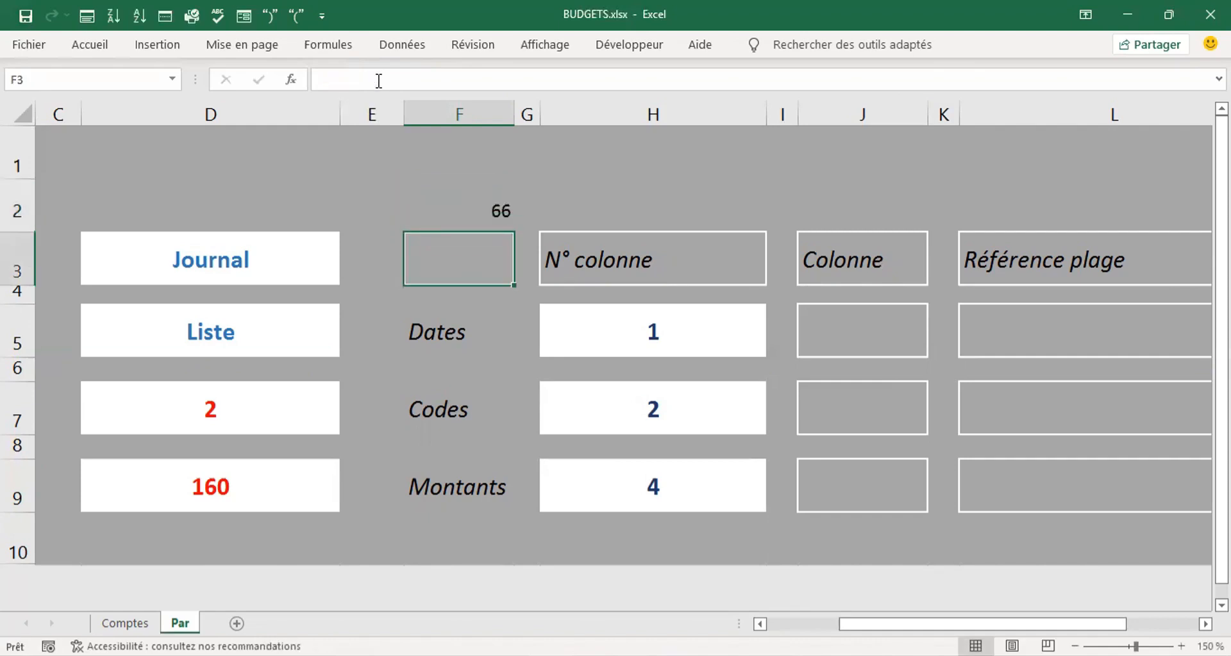
- Replace the tested letter in F2 so the formula reads =CODE("C")
key(Up)
click(378, 79)
key(BackSpace)
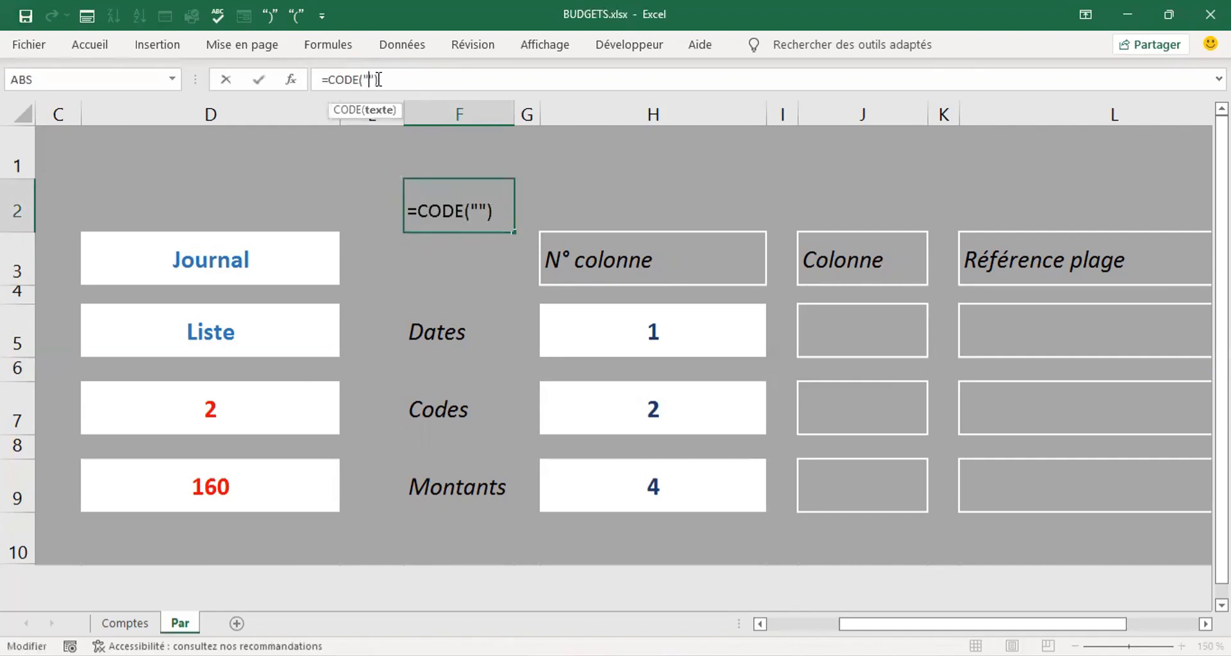
text(C)
key(Return)
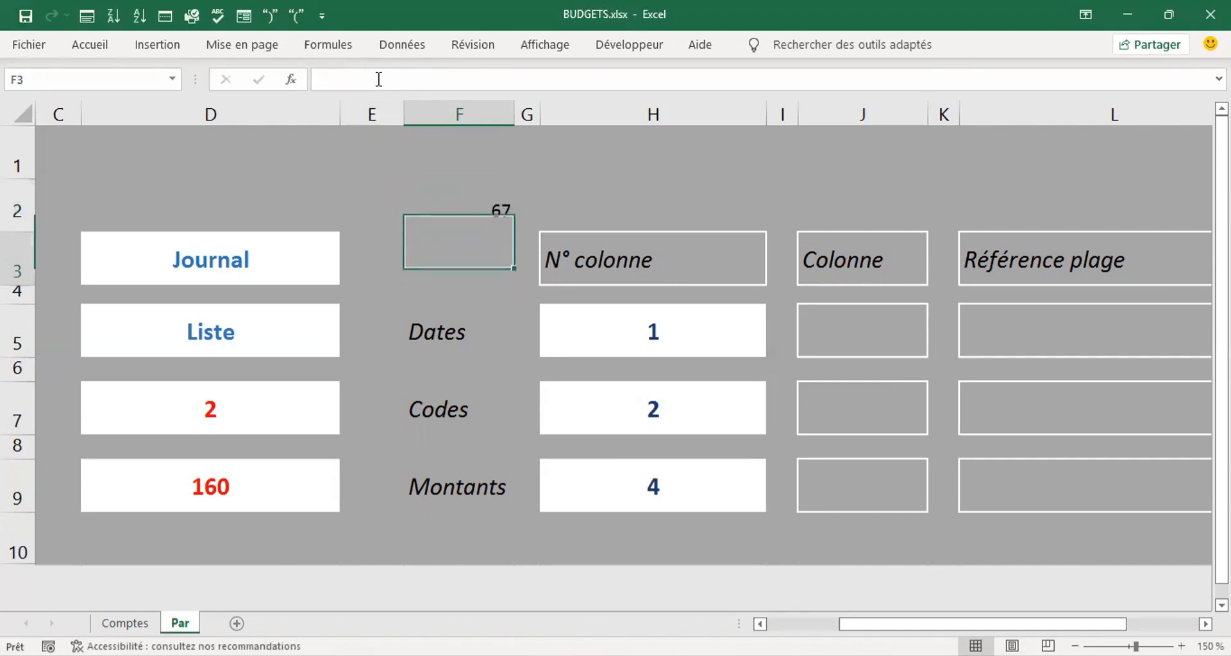
- Clear the CODE test formula from cell F2
key(Down)
key(Up)
key(Up)
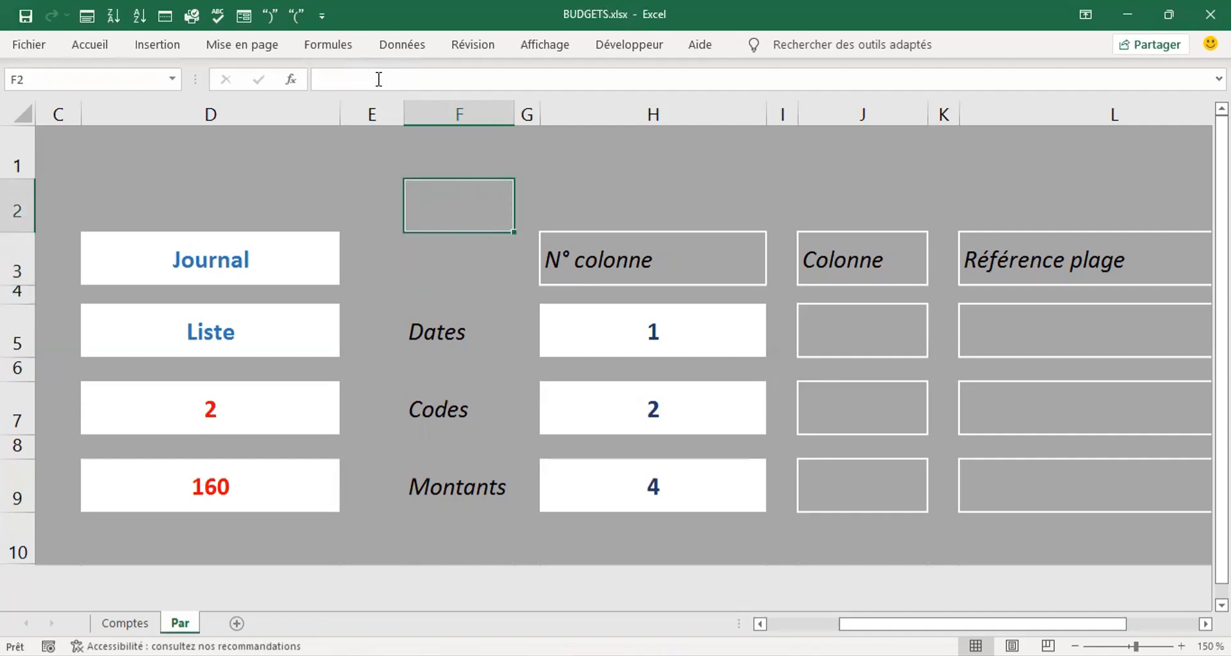
- Enter =CAR(64+H5) in cell J5 to convert the Dates column number into its column letter
click(836, 320)
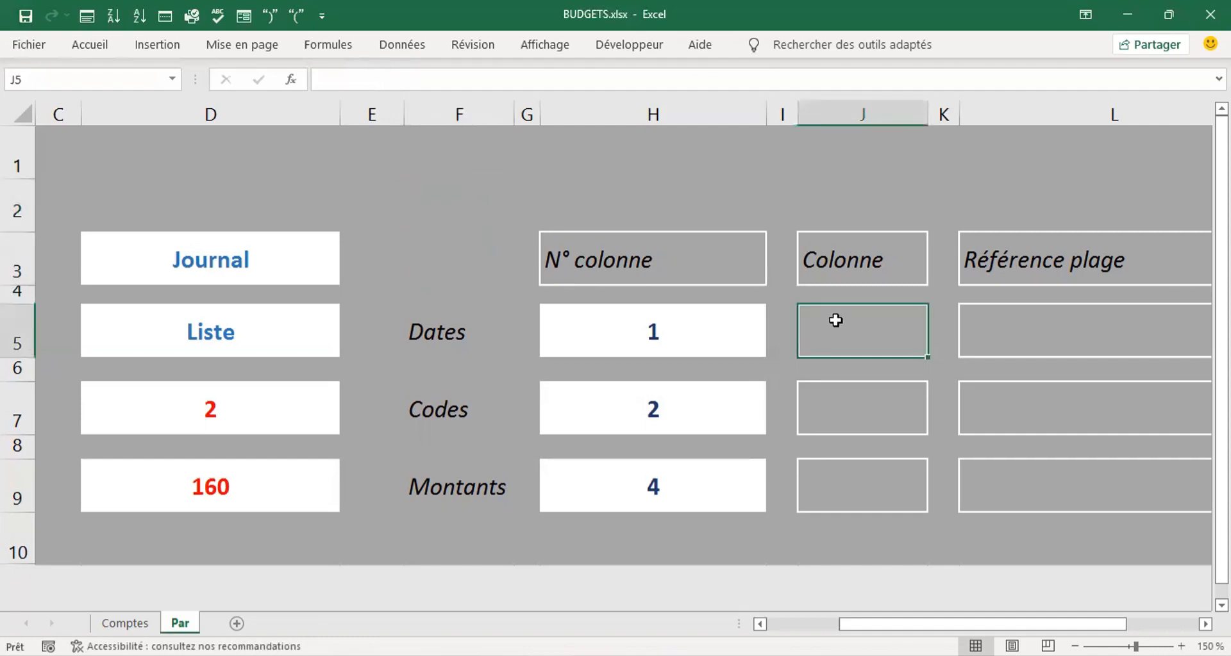
text(=)
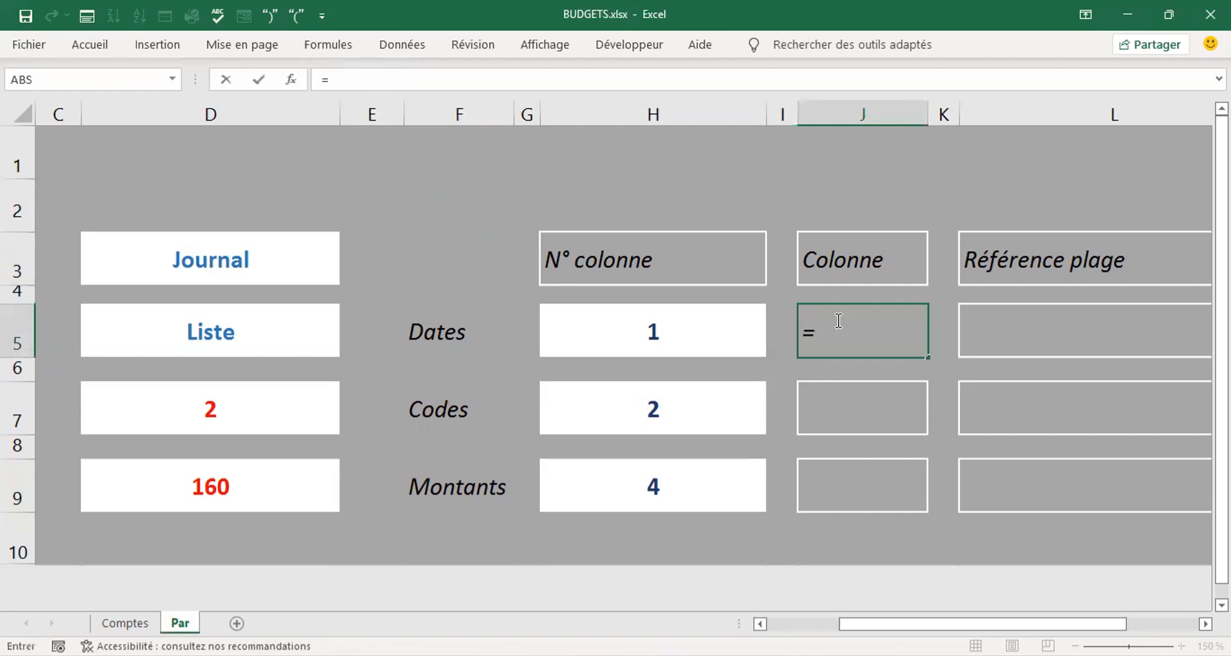
text(CAR)
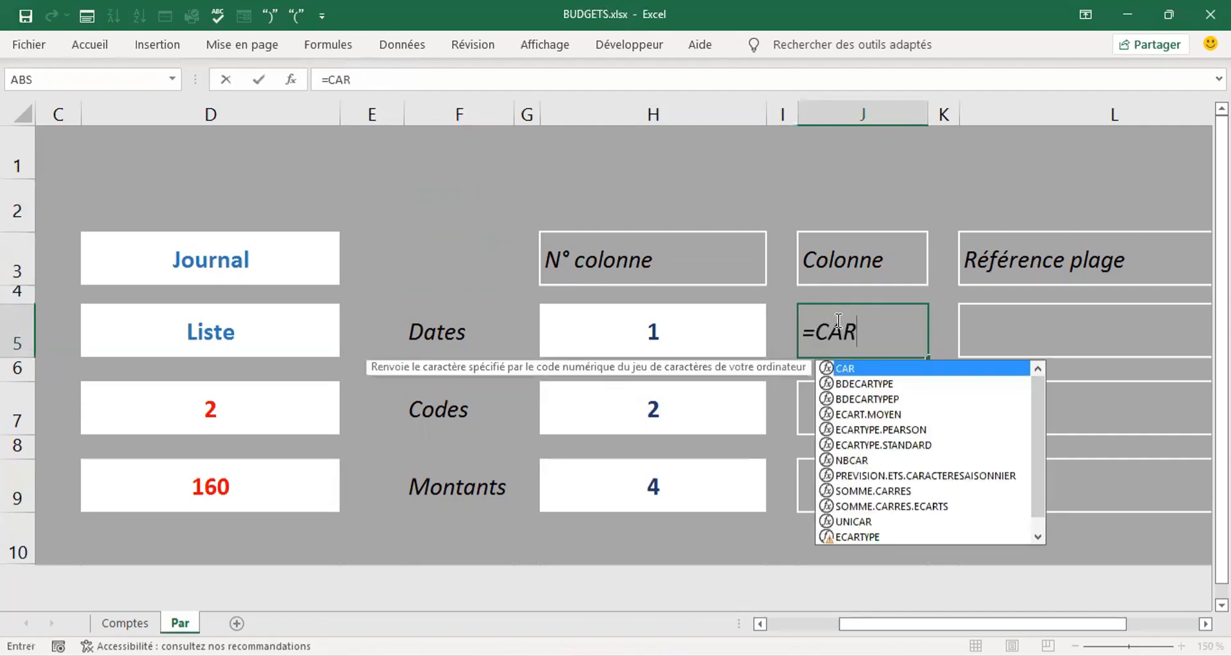
key(Escape)
text(()
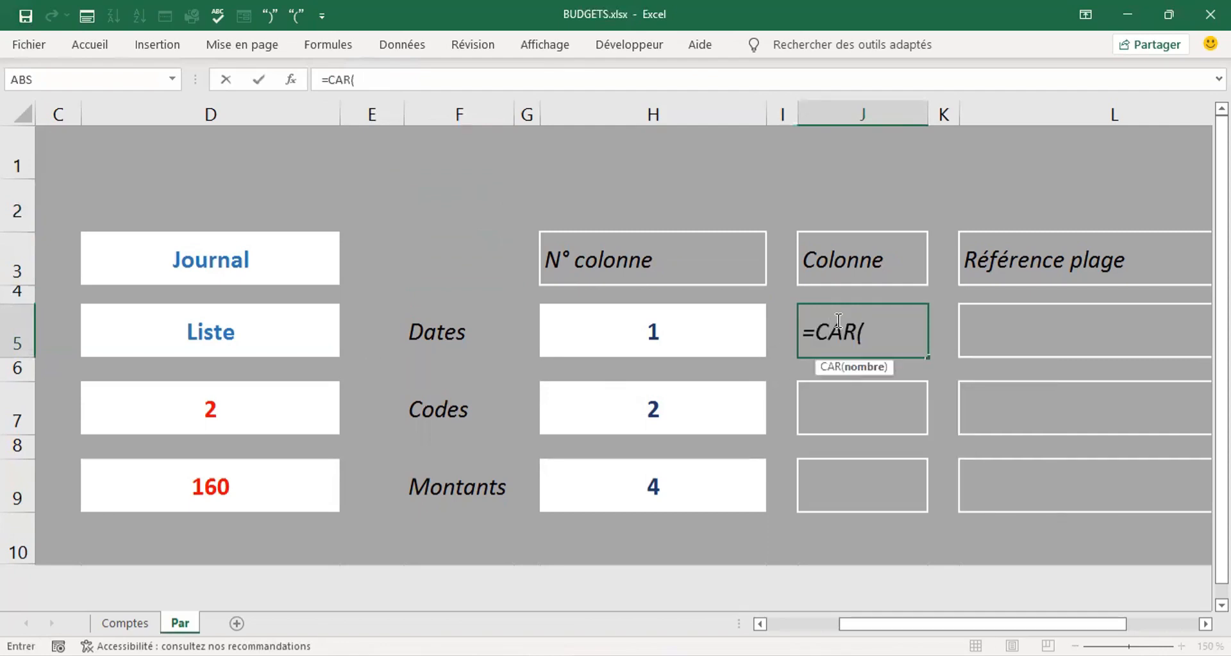
text(64+)
click(720, 335)
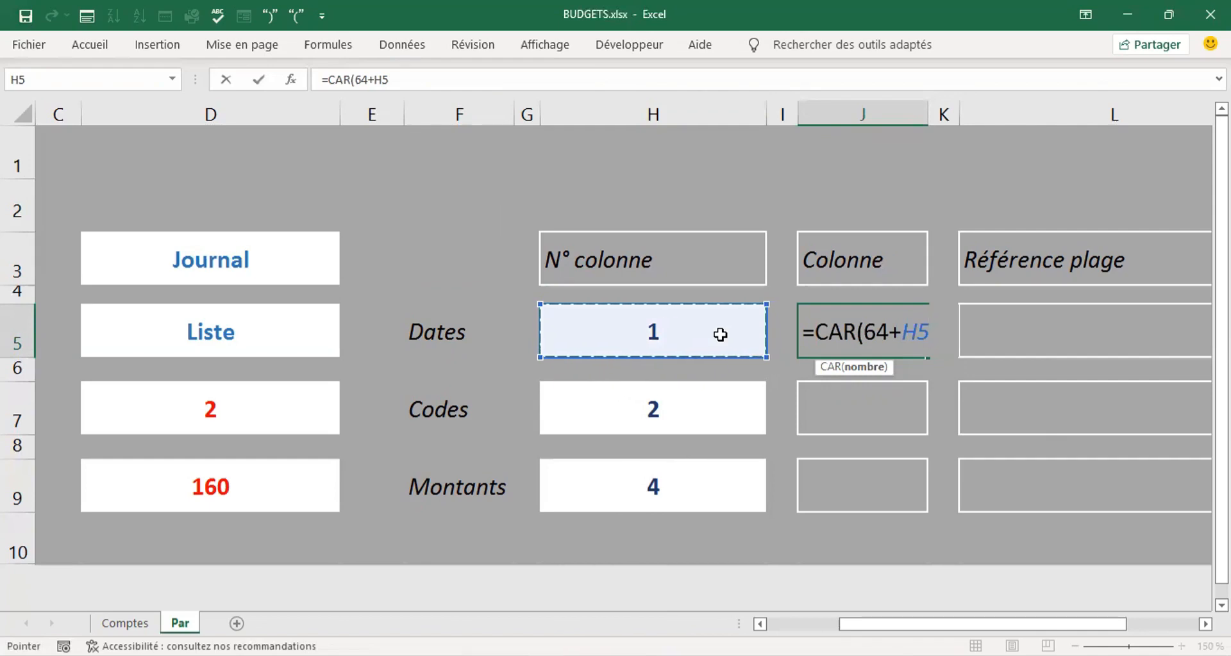
text())
key(Return)
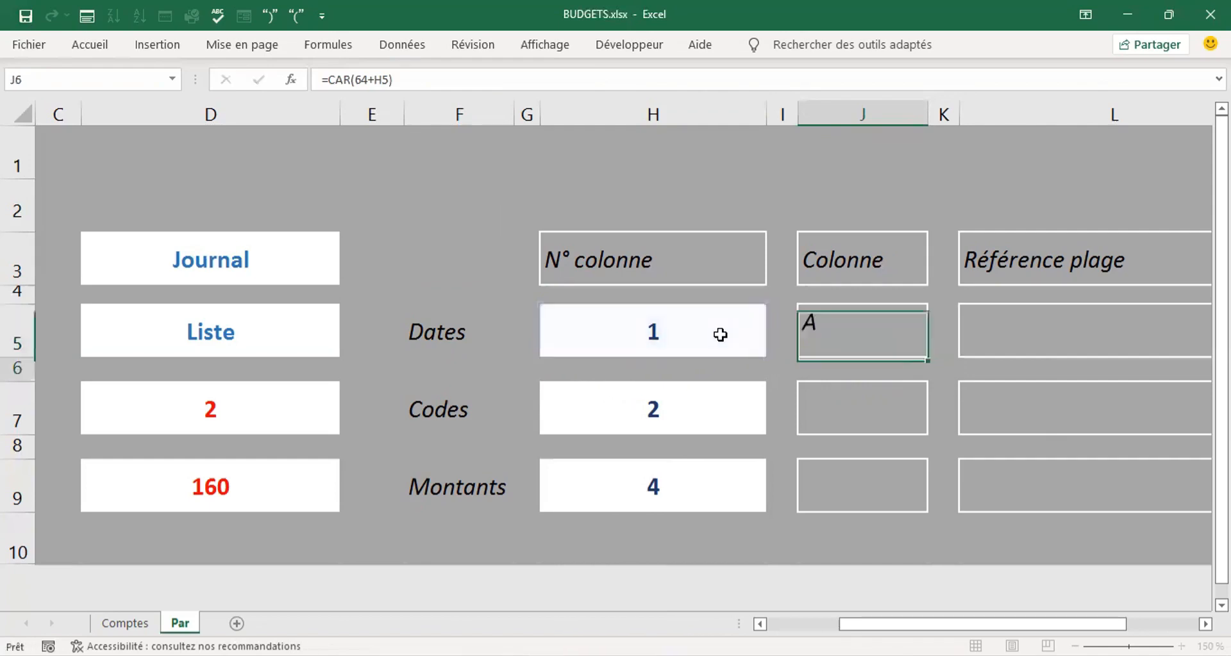
- Remove the italics from cells J5:L9 and centre their contents horizontally, keeping the text non-bold
click(859, 326)
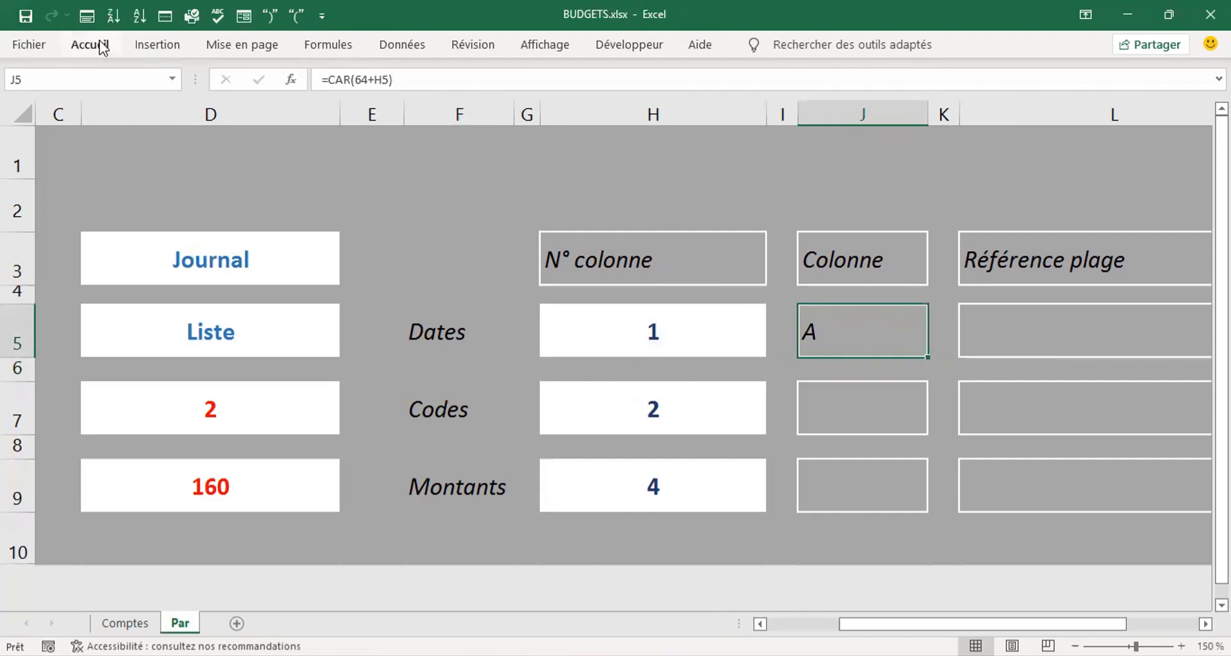
drag(856, 334, 1022, 465)
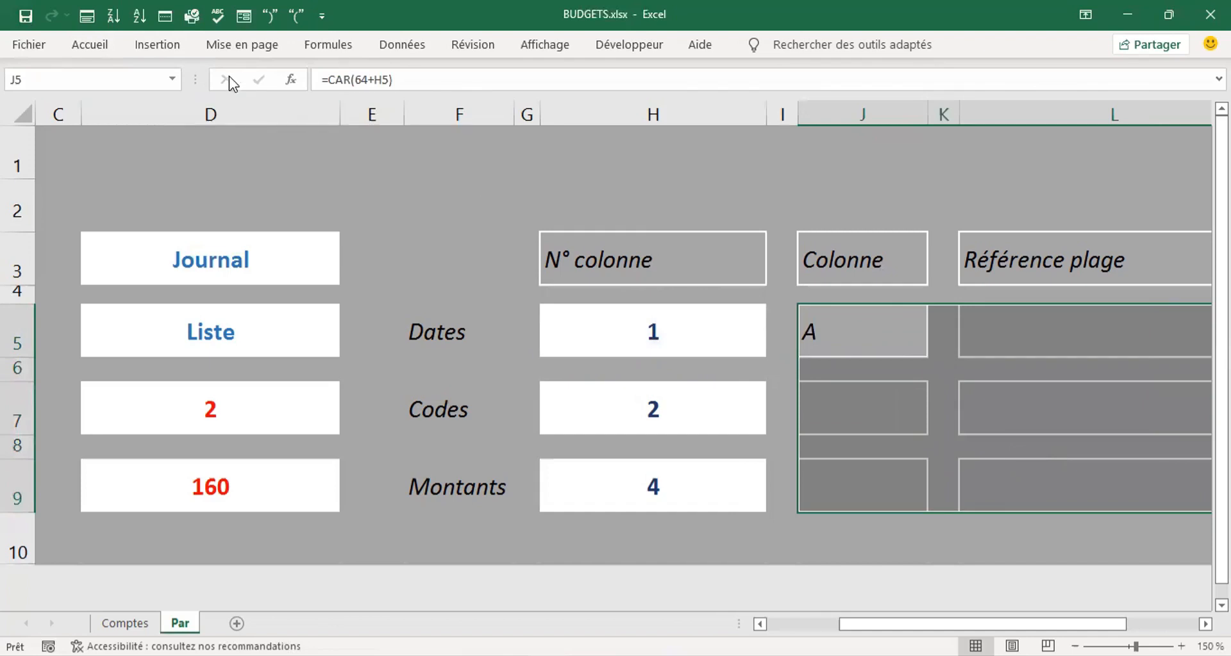
click(90, 44)
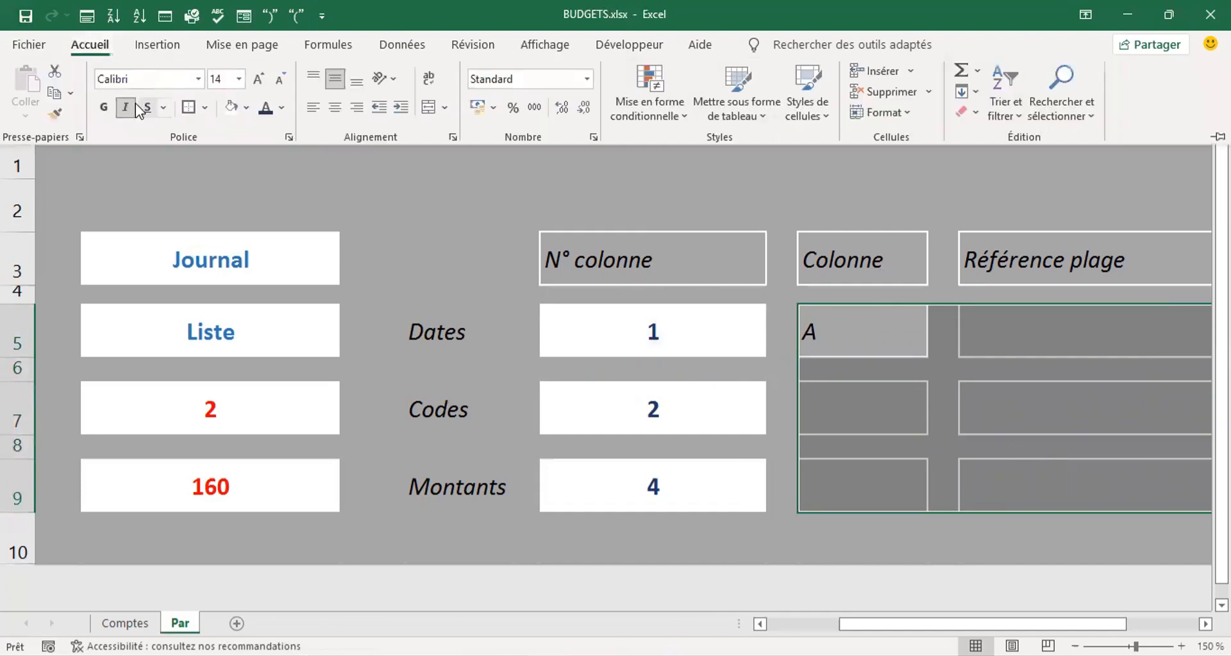
click(125, 107)
click(103, 107)
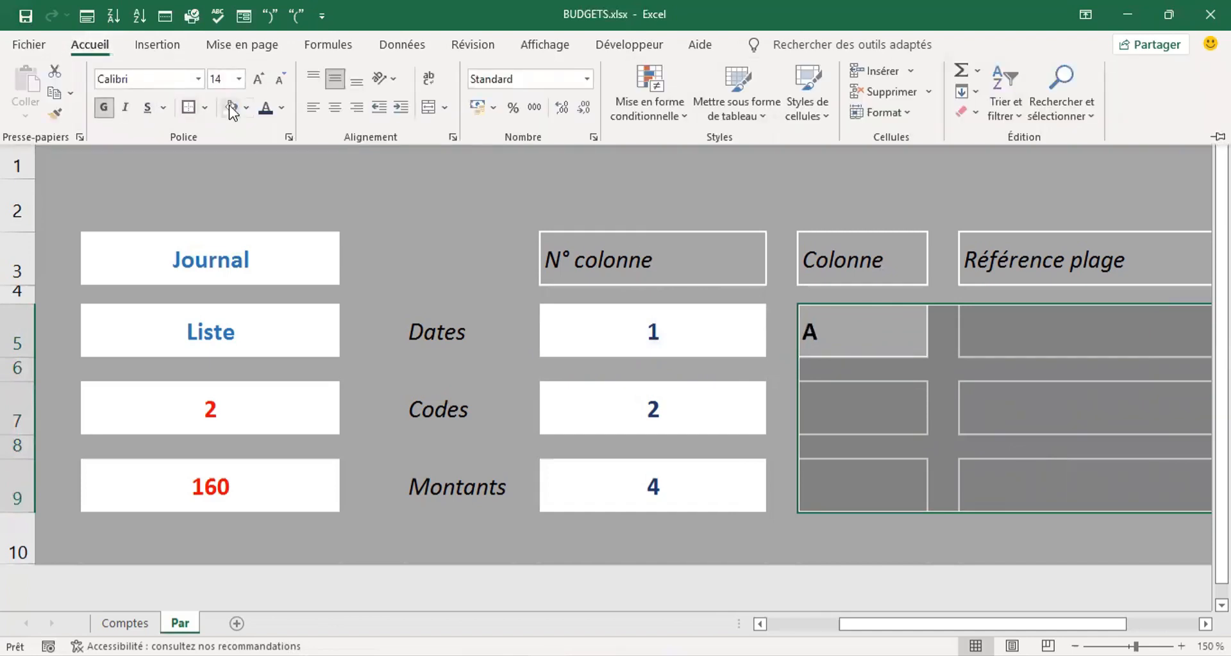
click(335, 107)
click(104, 114)
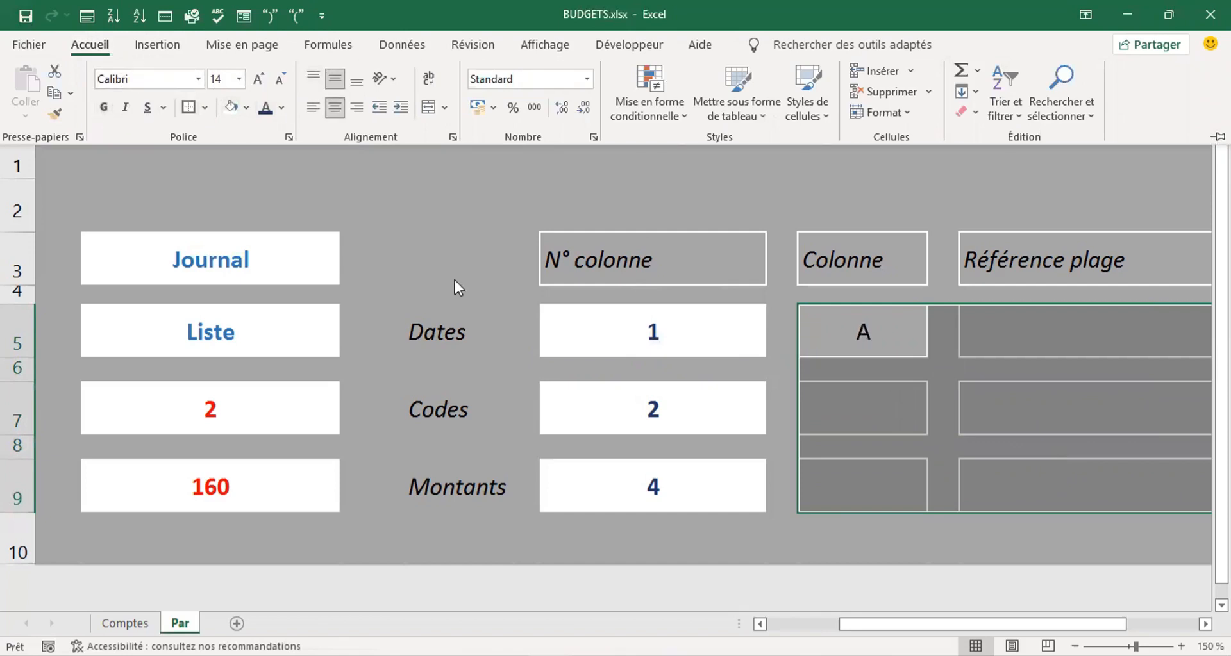
click(768, 380)
- Copy the column-letter formula from J5 into J7 for Codes and J9 for Montants
click(870, 339)
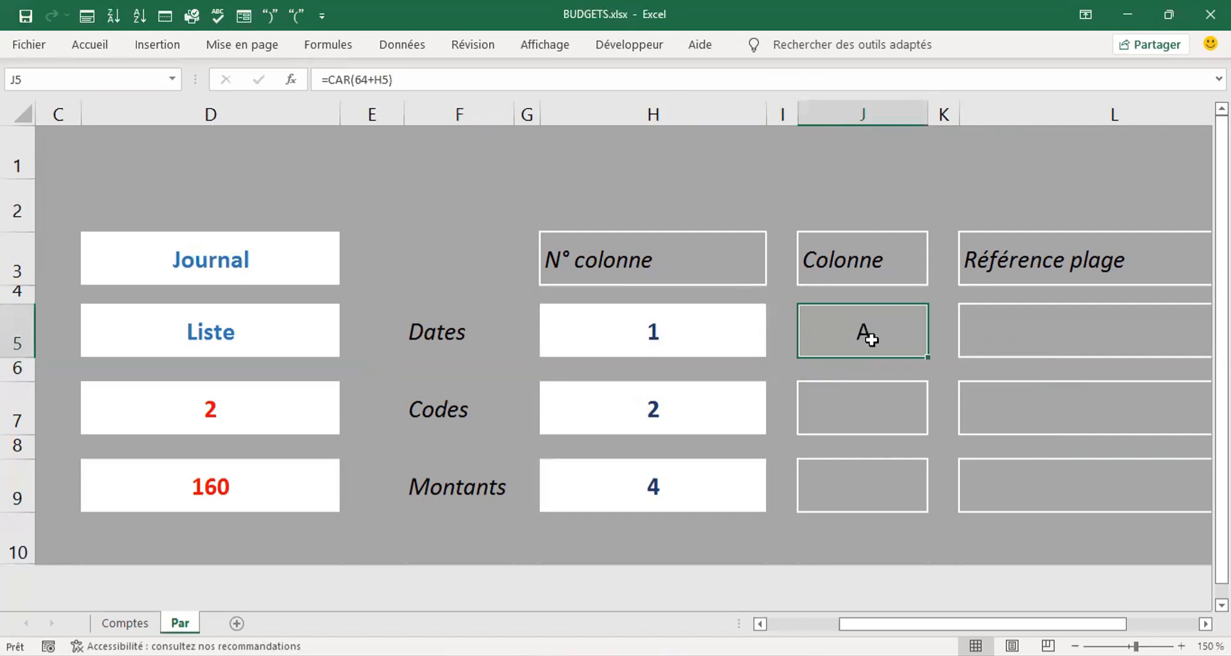
click(864, 416)
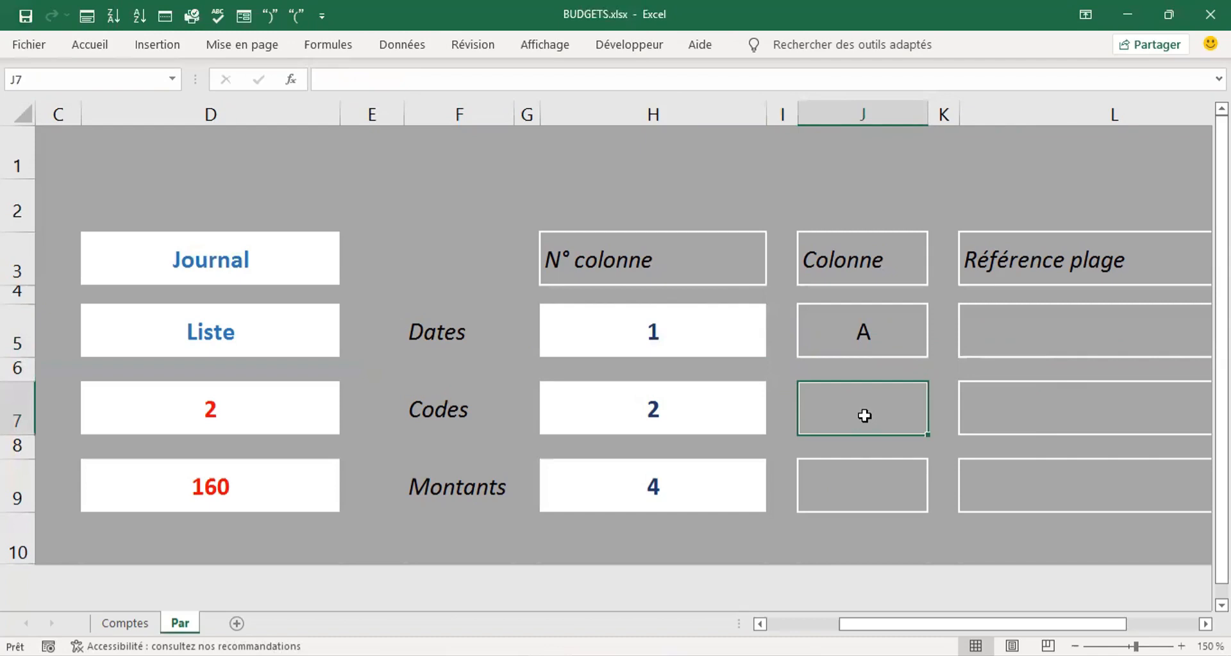
click(858, 346)
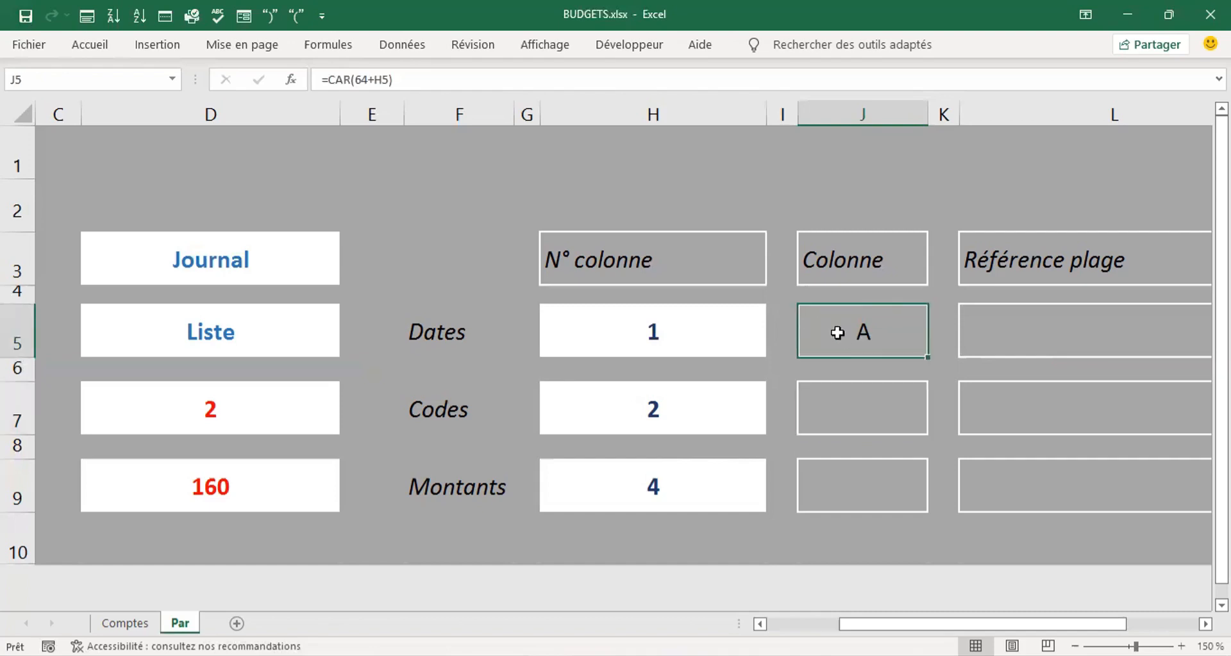
key(ctrl+c)
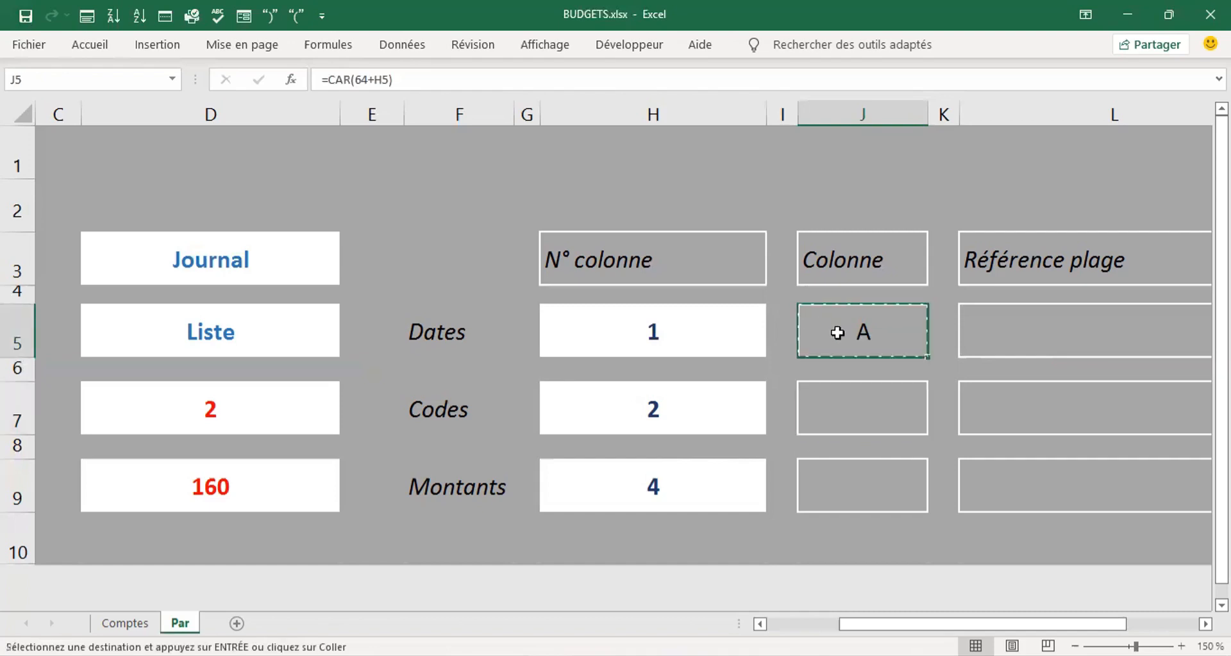
click(857, 423)
key(ctrl+v)
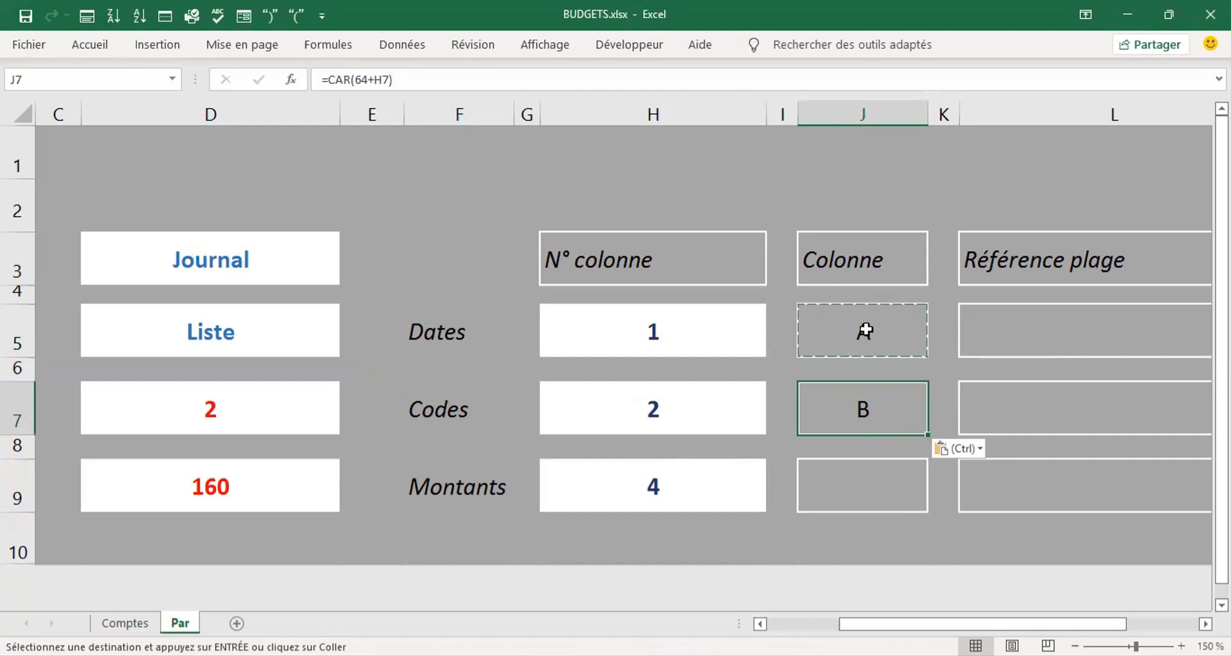
click(840, 504)
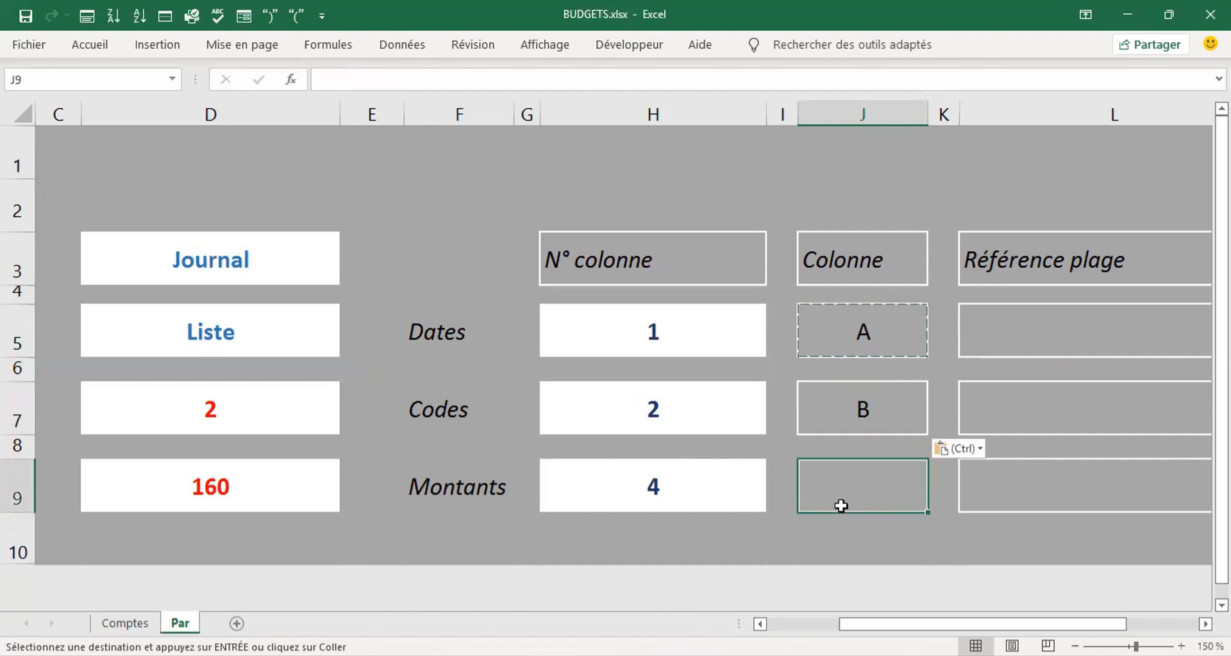
key(ctrl+v)
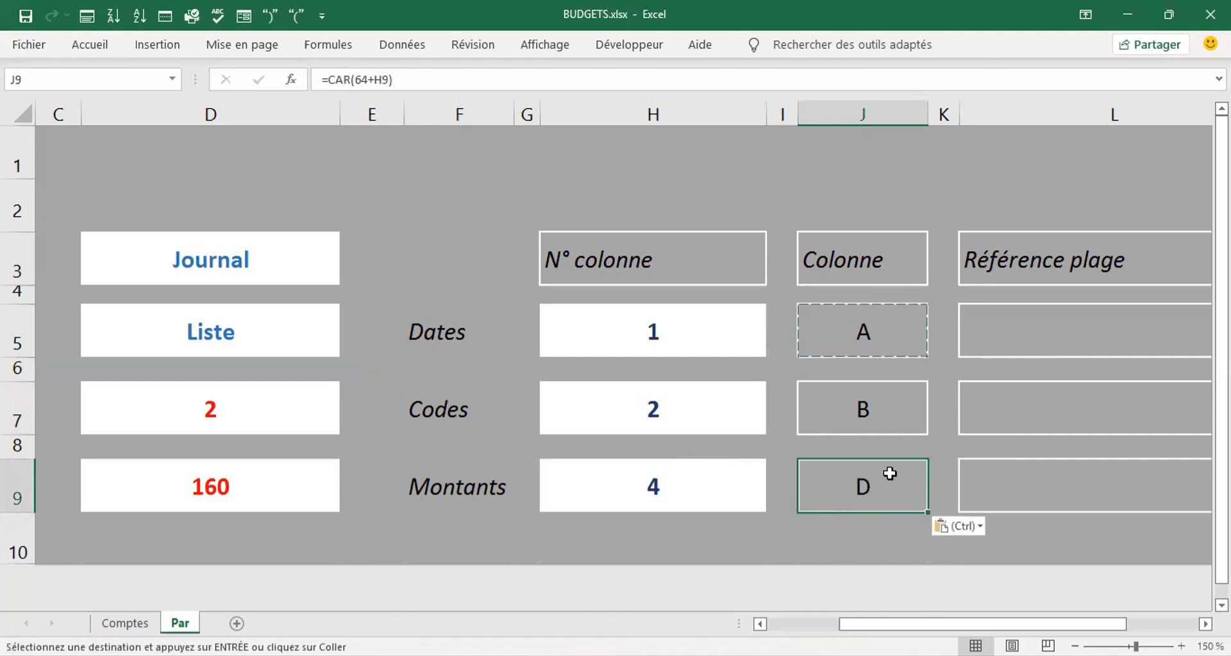
key(Escape)
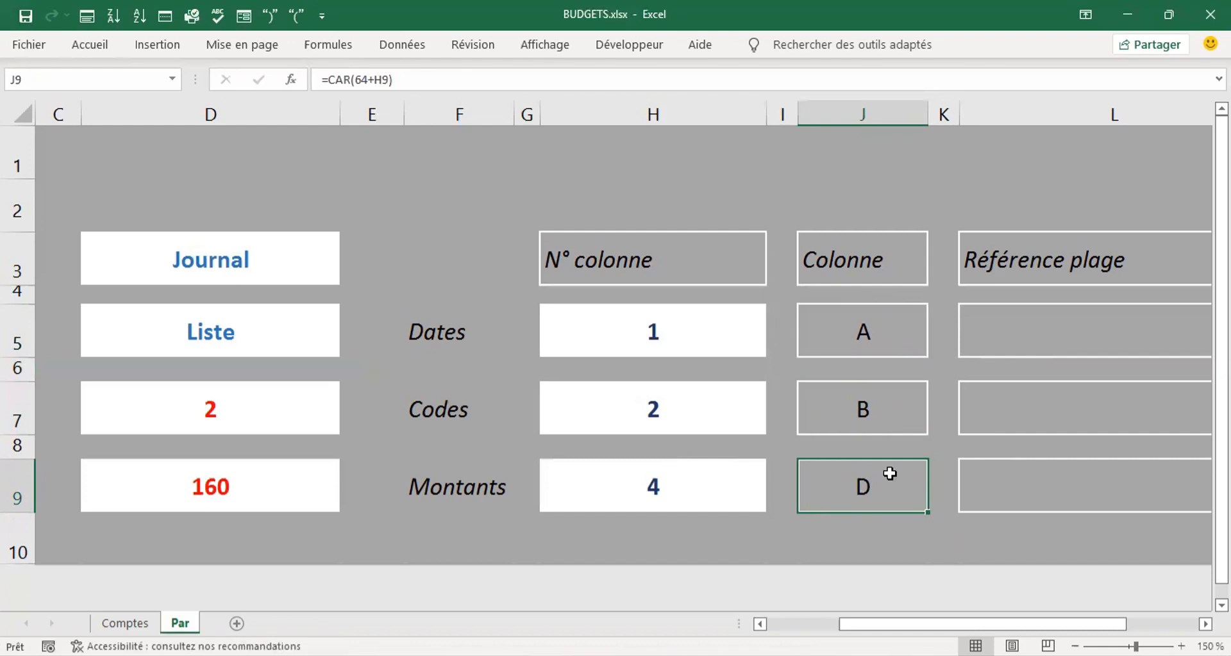
- Examine the cell references used by the CAR formulas in J5 and J7
click(860, 332)
double_click(879, 333)
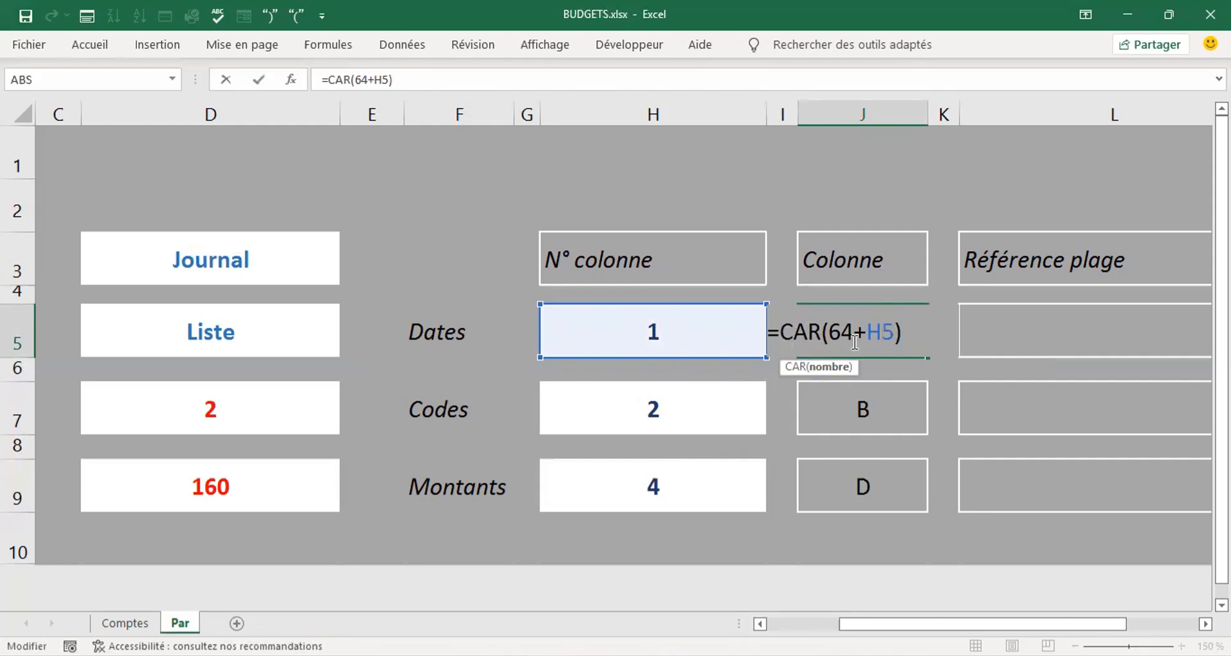
key(Return)
key(Down)
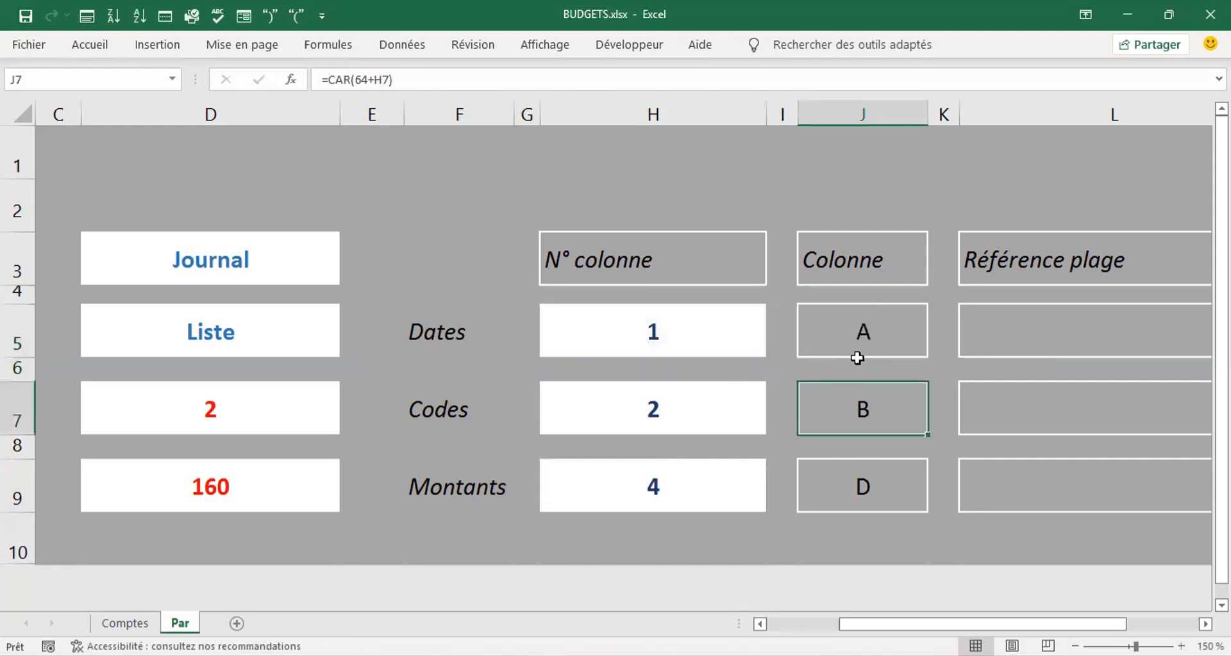
double_click(878, 423)
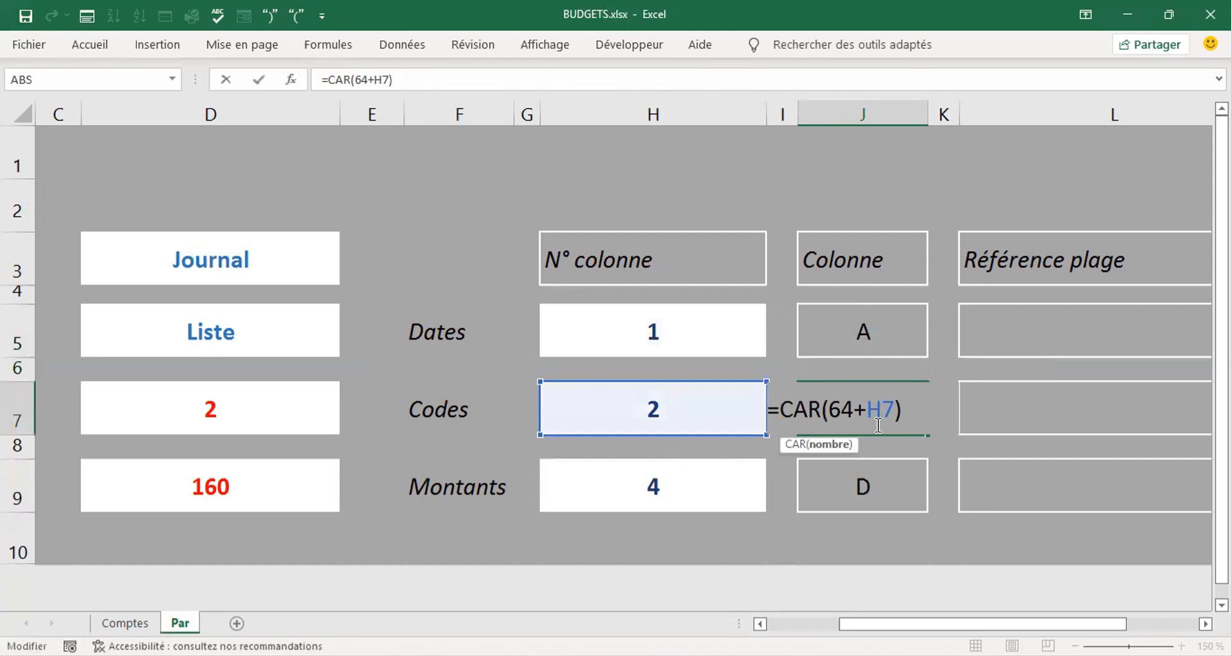
key(Return)
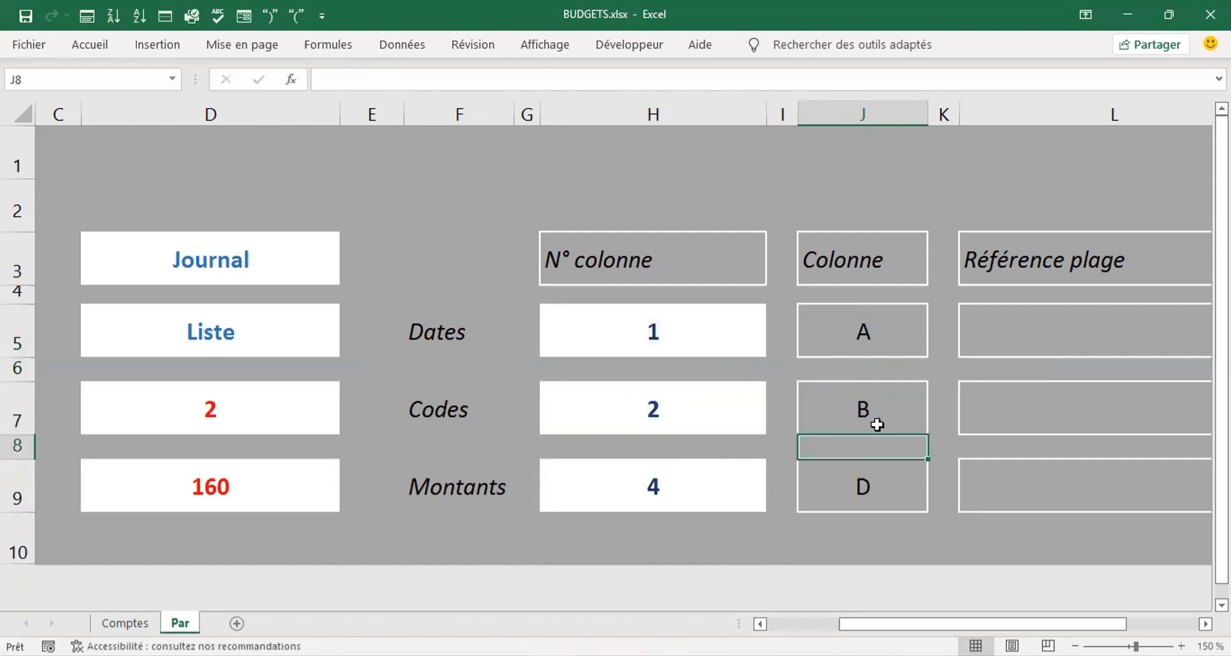
click(868, 338)
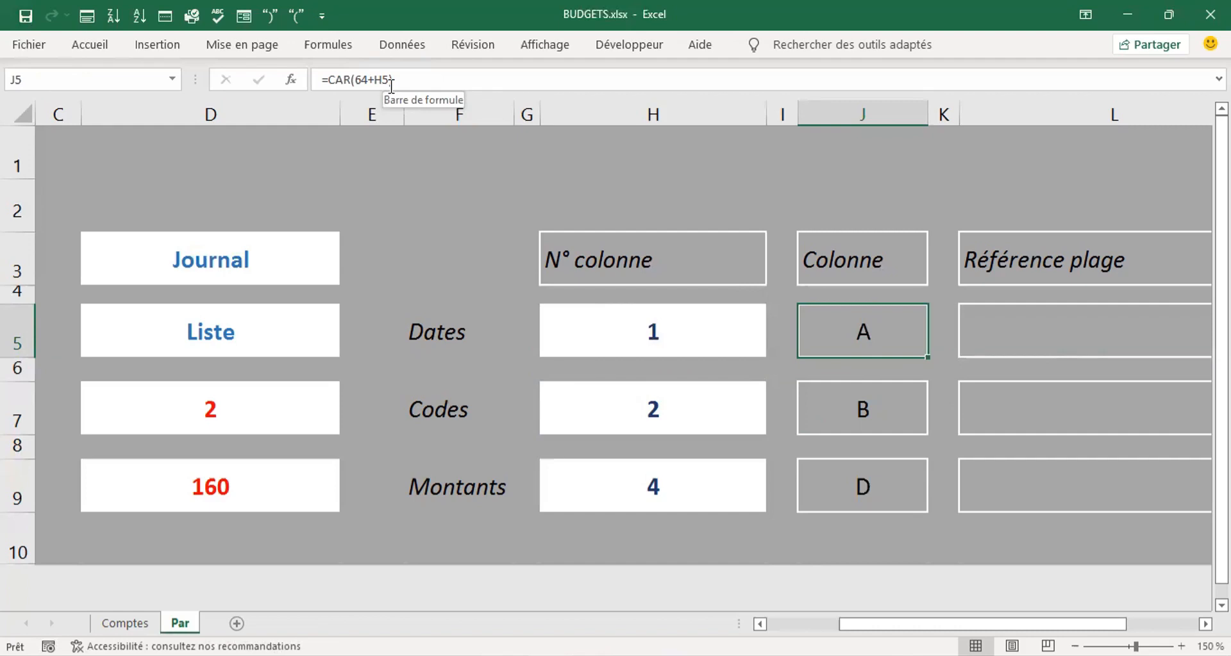
- Add a new blank worksheet after the Par sheet
click(236, 624)
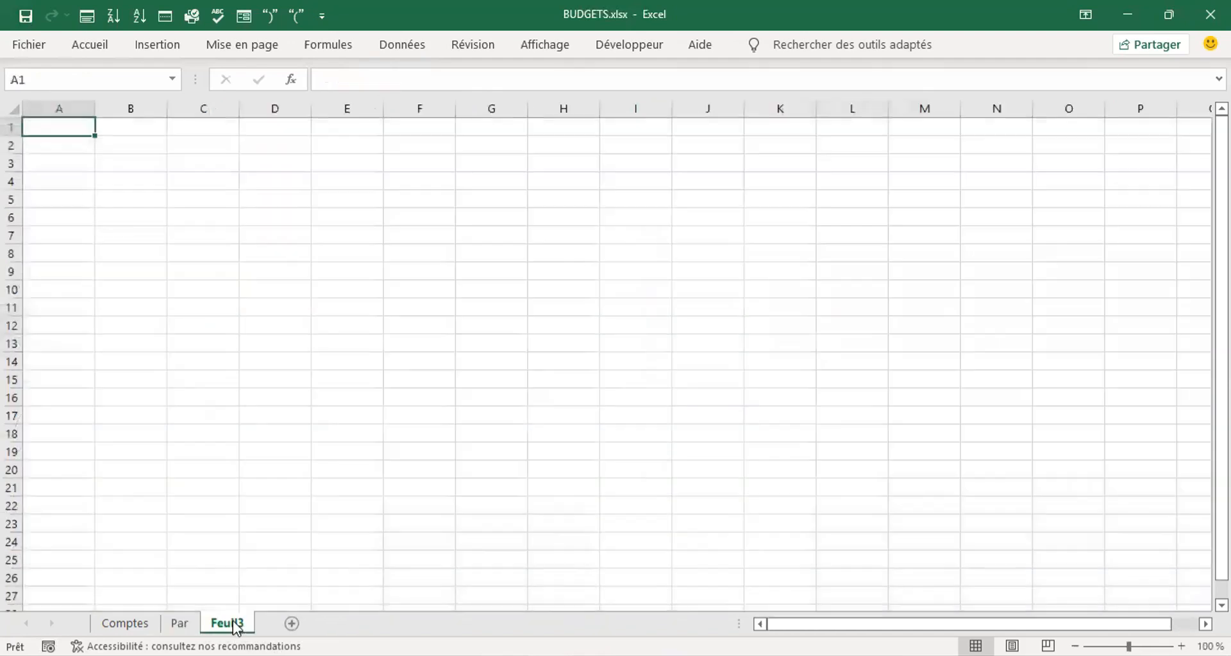
click(218, 200)
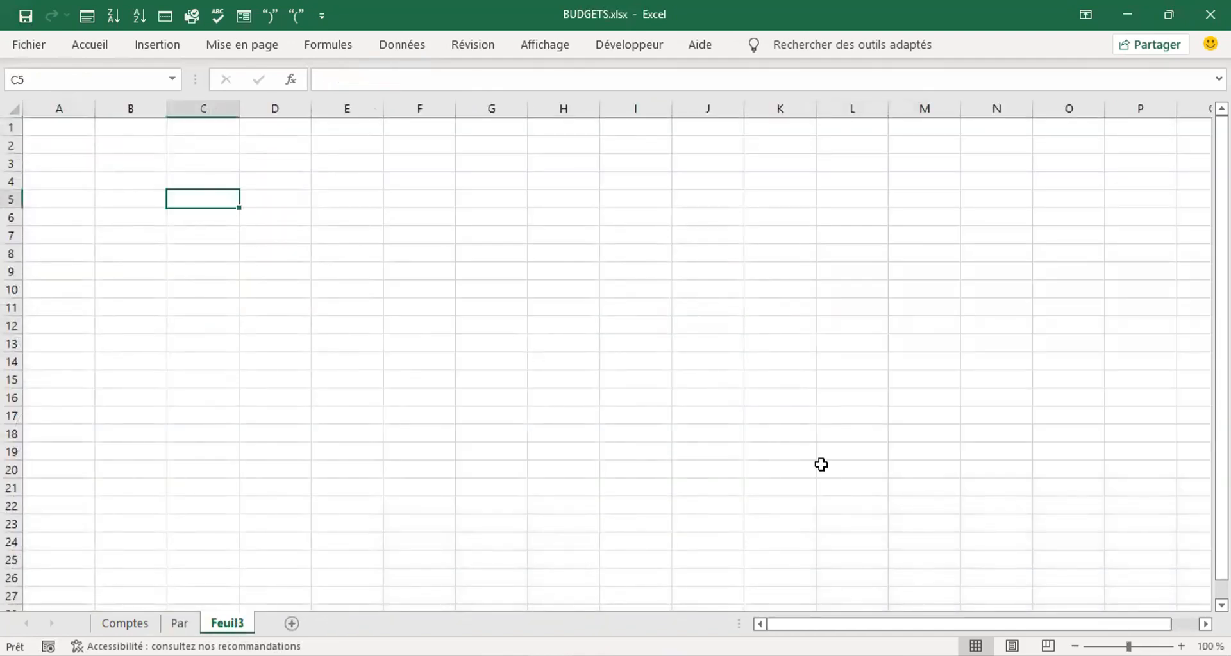
click(1181, 648)
click(1181, 647)
click(1181, 648)
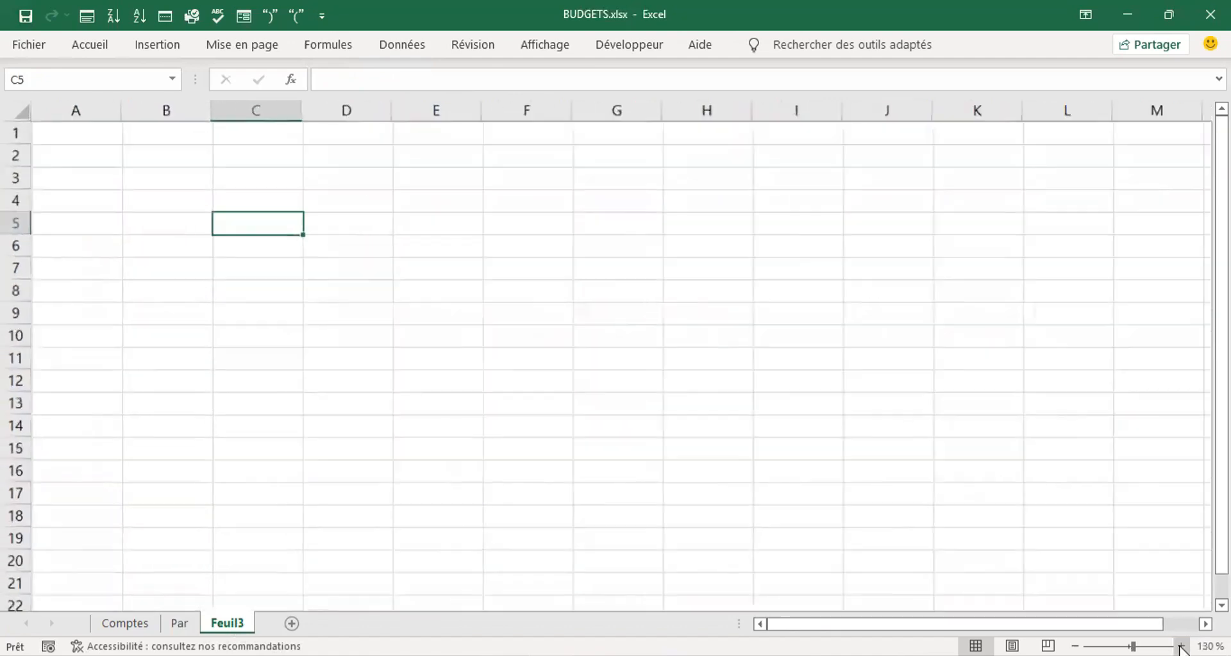
click(1181, 648)
click(1181, 647)
click(1181, 647)
click(1181, 647)
click(1181, 647)
- Enter the test numbers 12, 11 and 33 in cells B3:B5
click(246, 204)
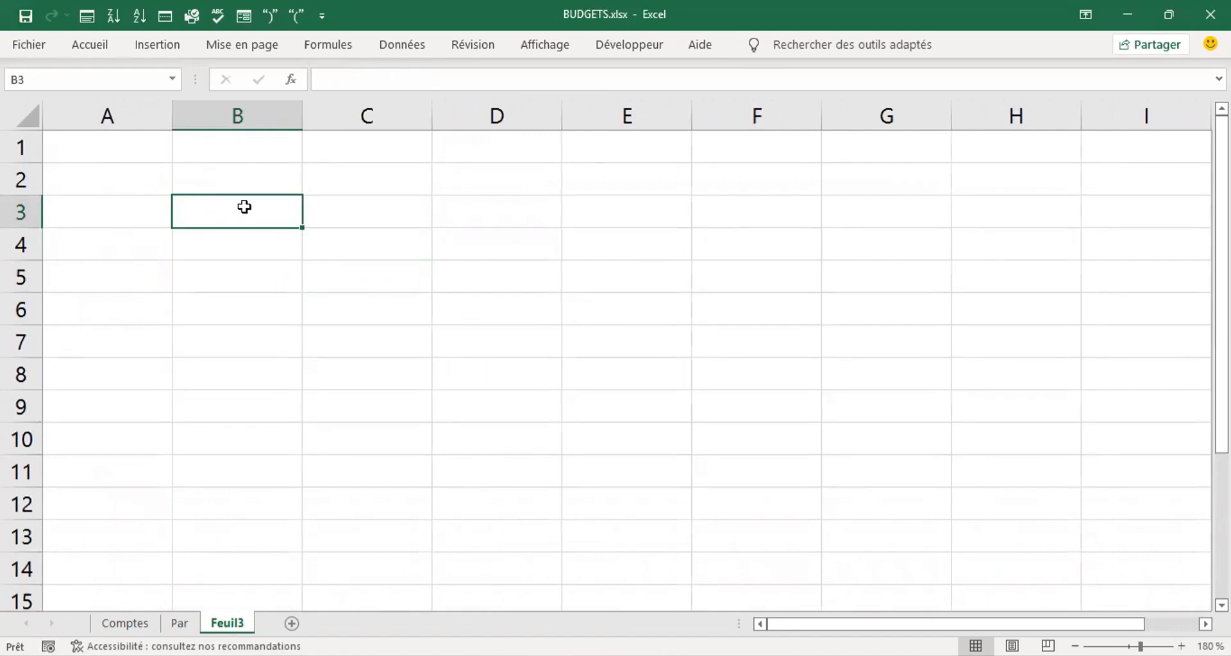
text(12)
key(Return)
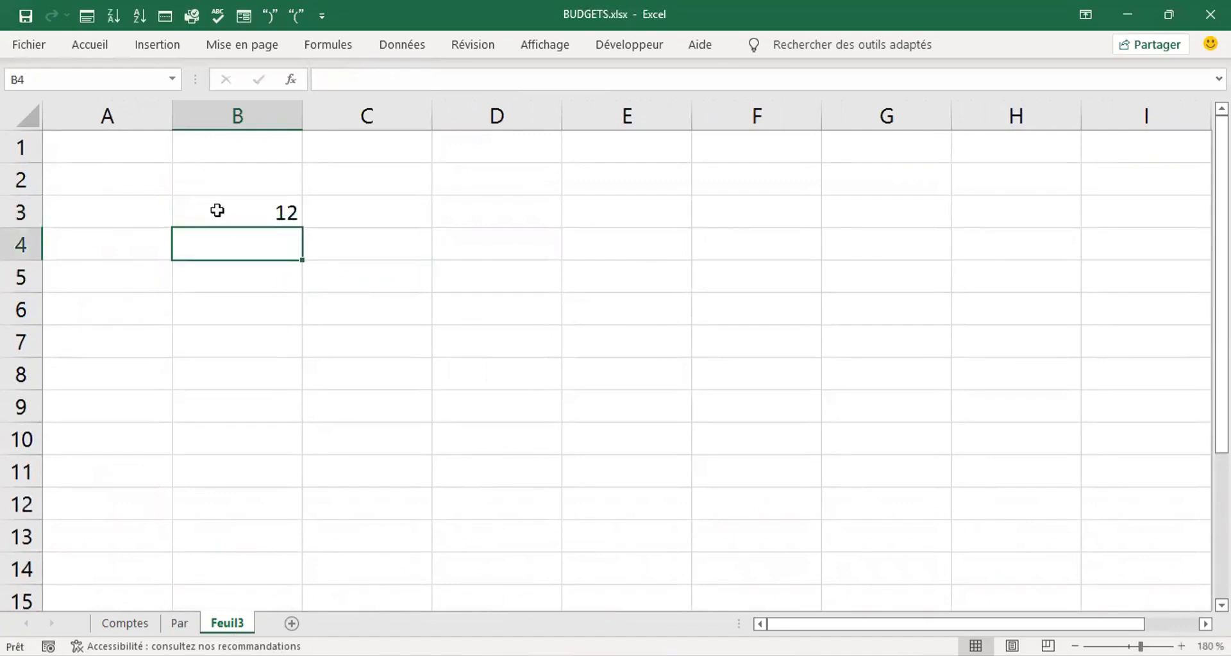
text(12)
key(Return)
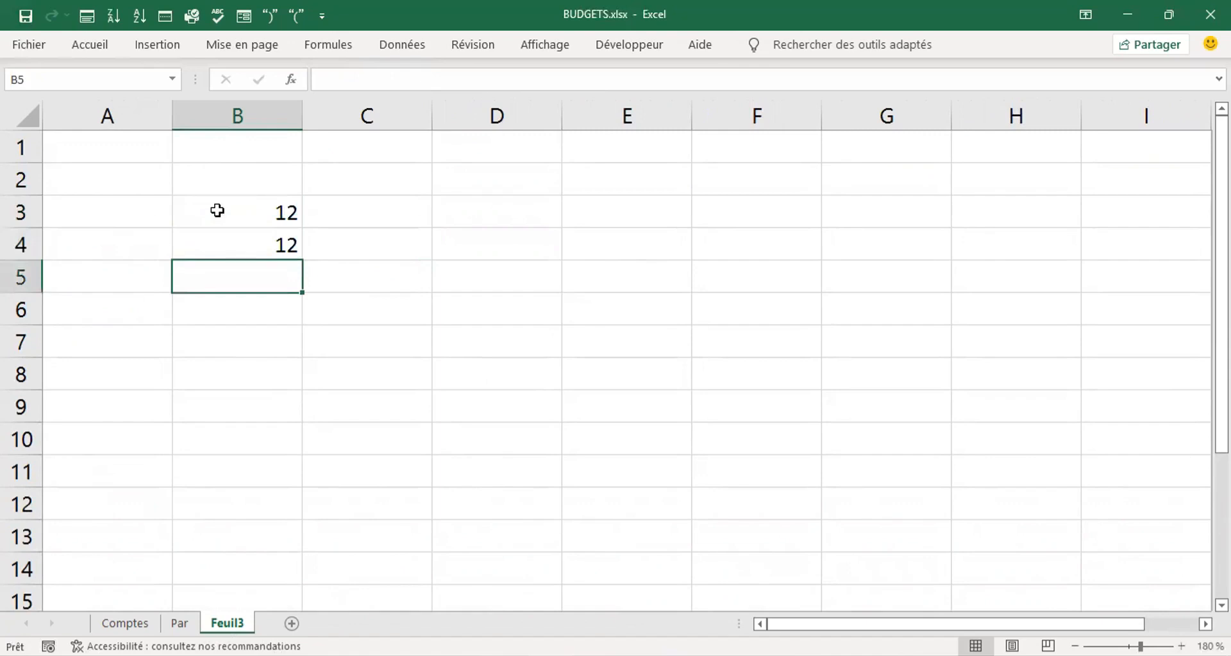
key(Up)
text(11)
key(Return)
text(33)
key(Return)
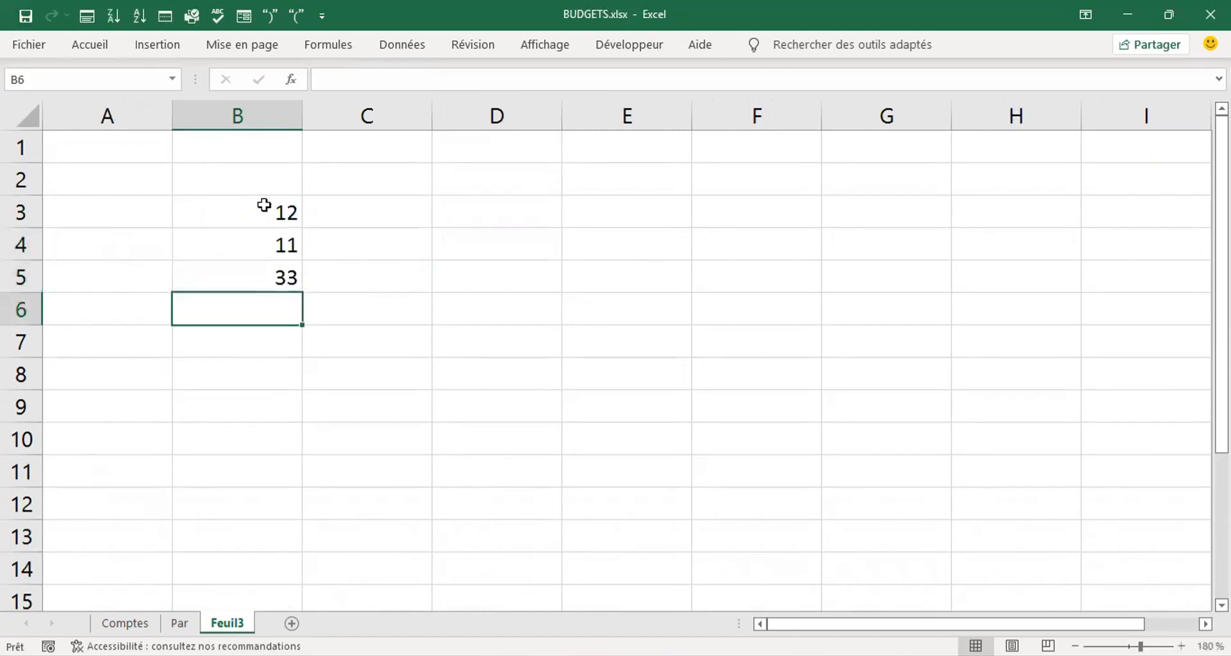
- Enter the test letters A, D and C in cells C3:C5
click(347, 216)
text(A)
key(Return)
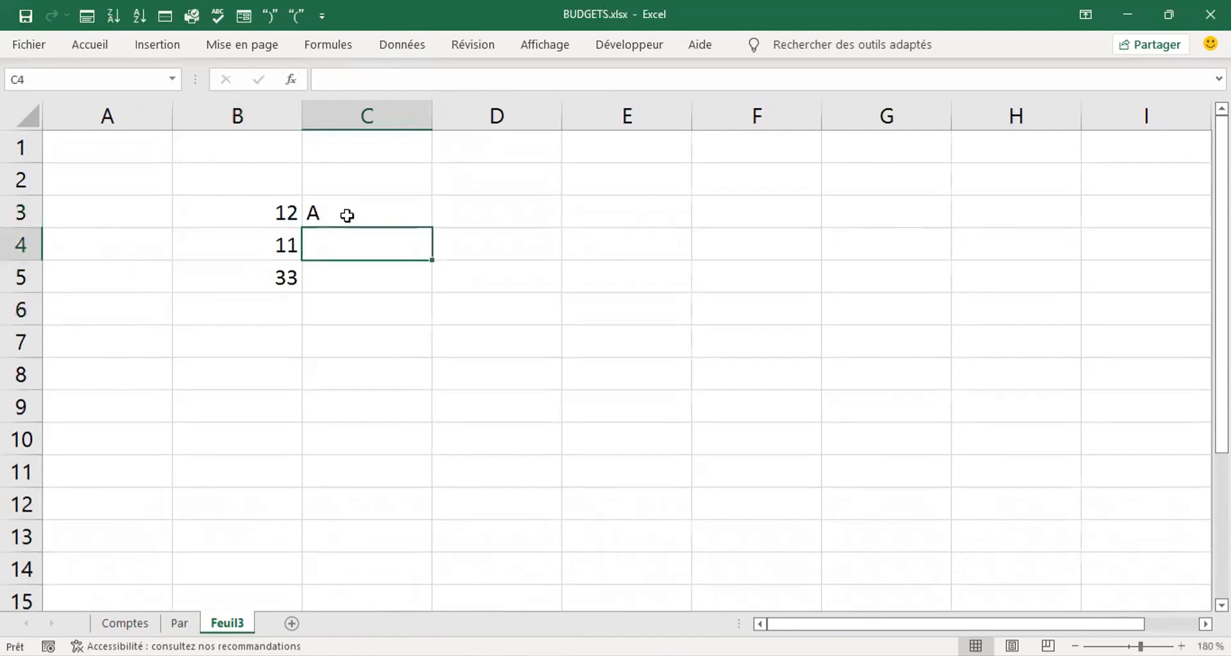
text(D)
key(Return)
text(C)
key(Return)
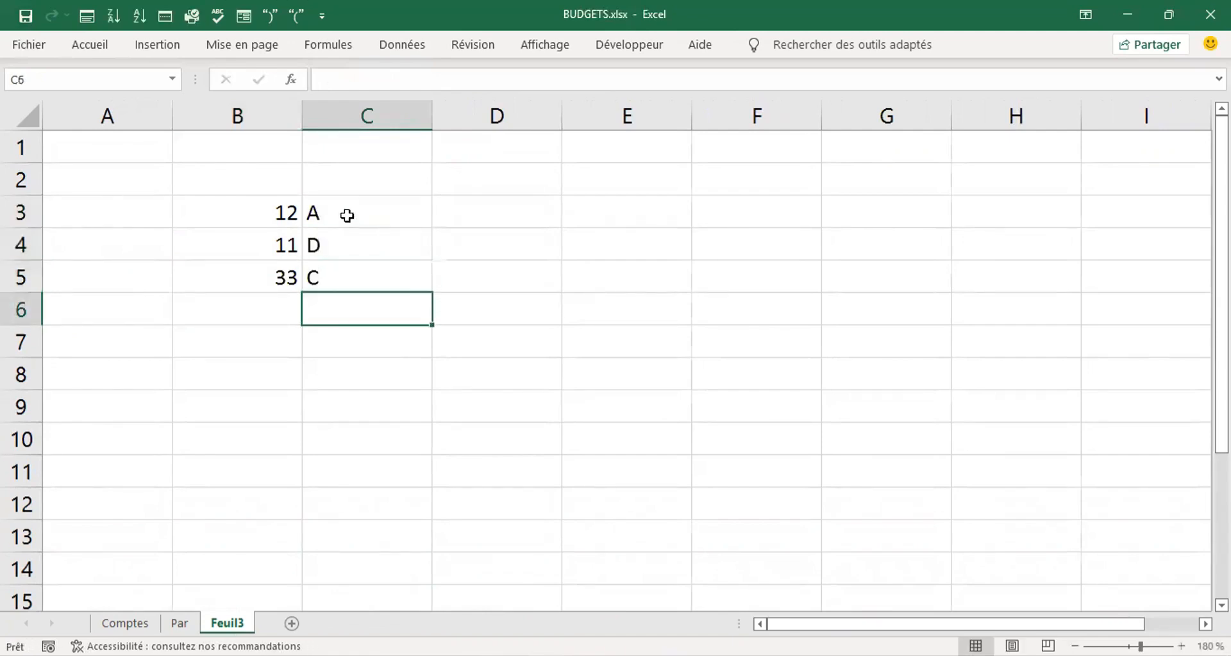
- Enter =B3 in cell E3, fill it down to E5, and check the copied references
click(653, 210)
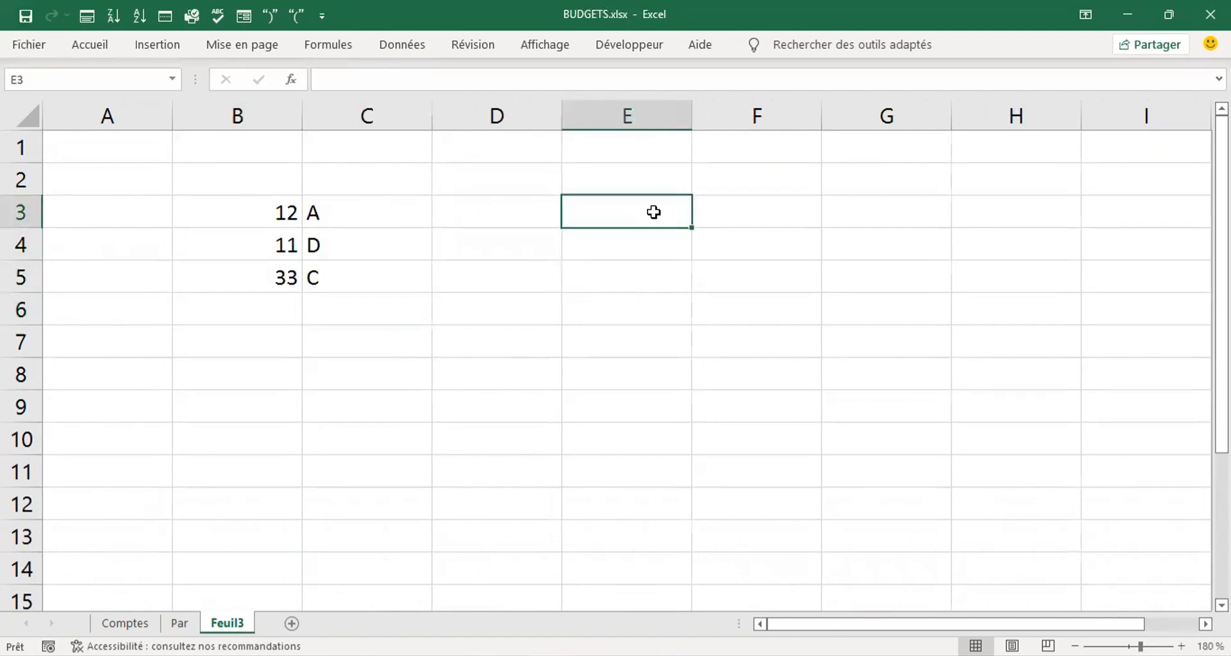
text(=)
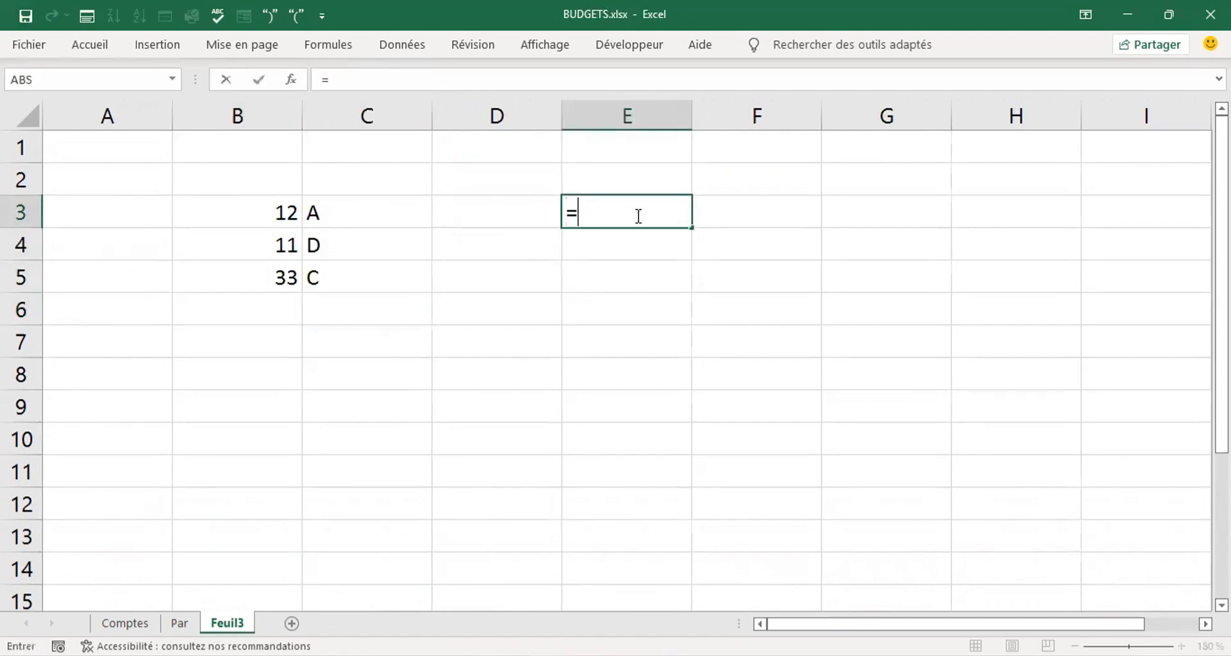
click(252, 210)
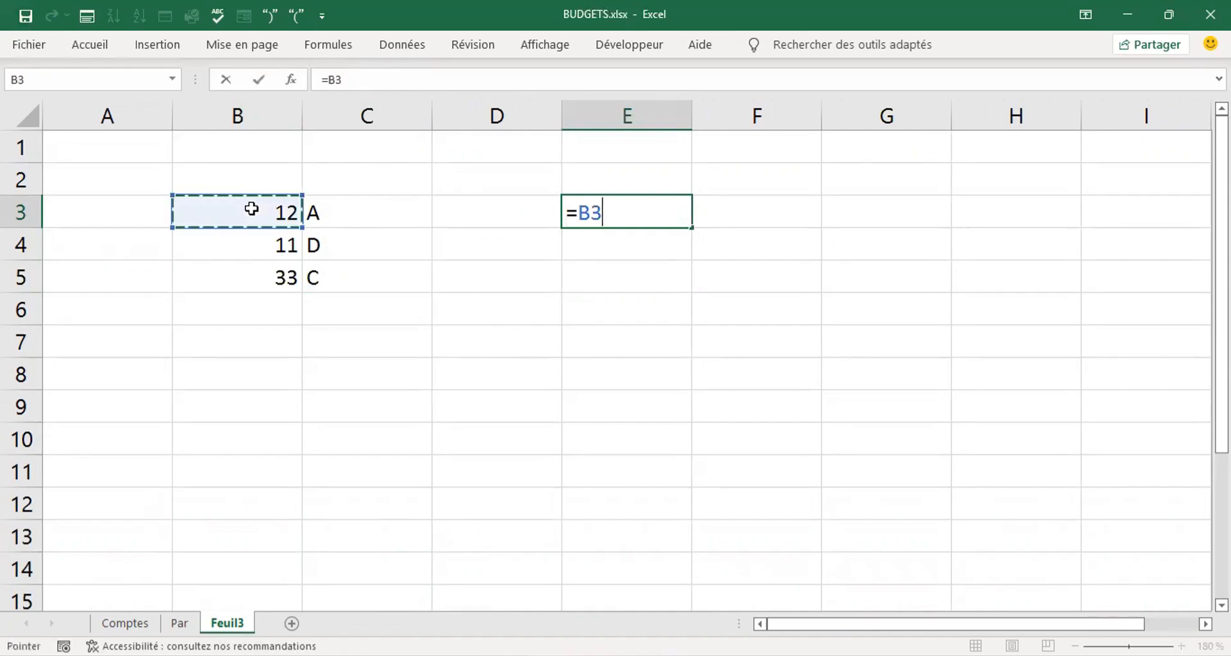
key(Return)
key(Up)
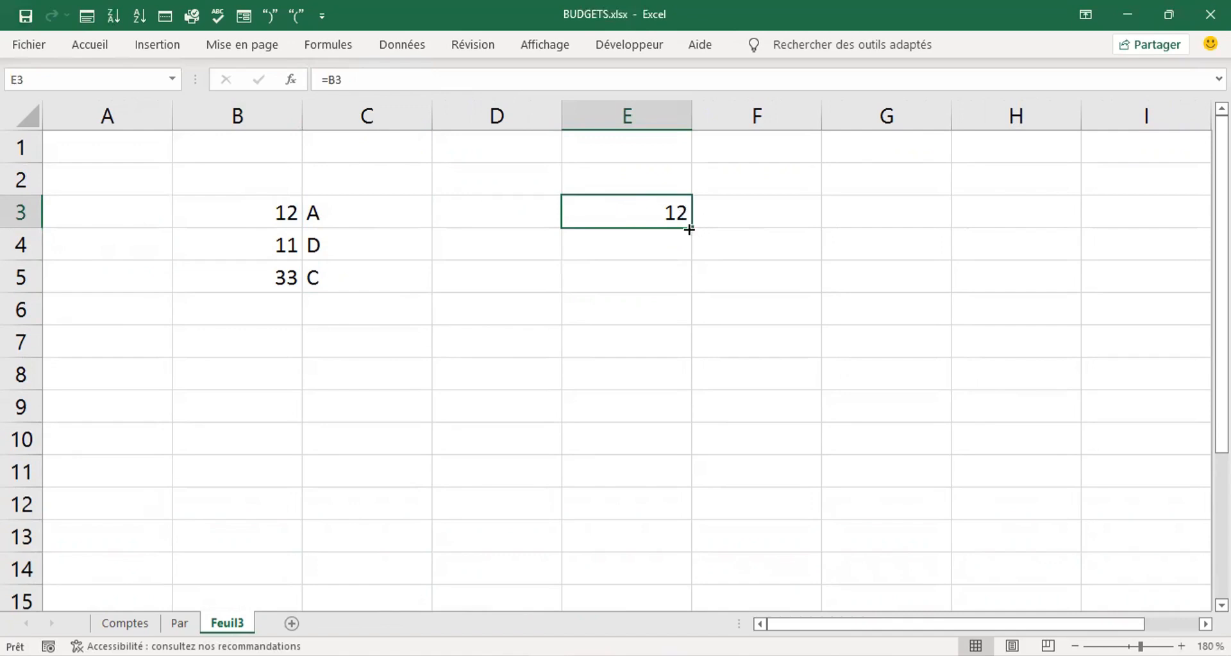
drag(689, 229, 685, 282)
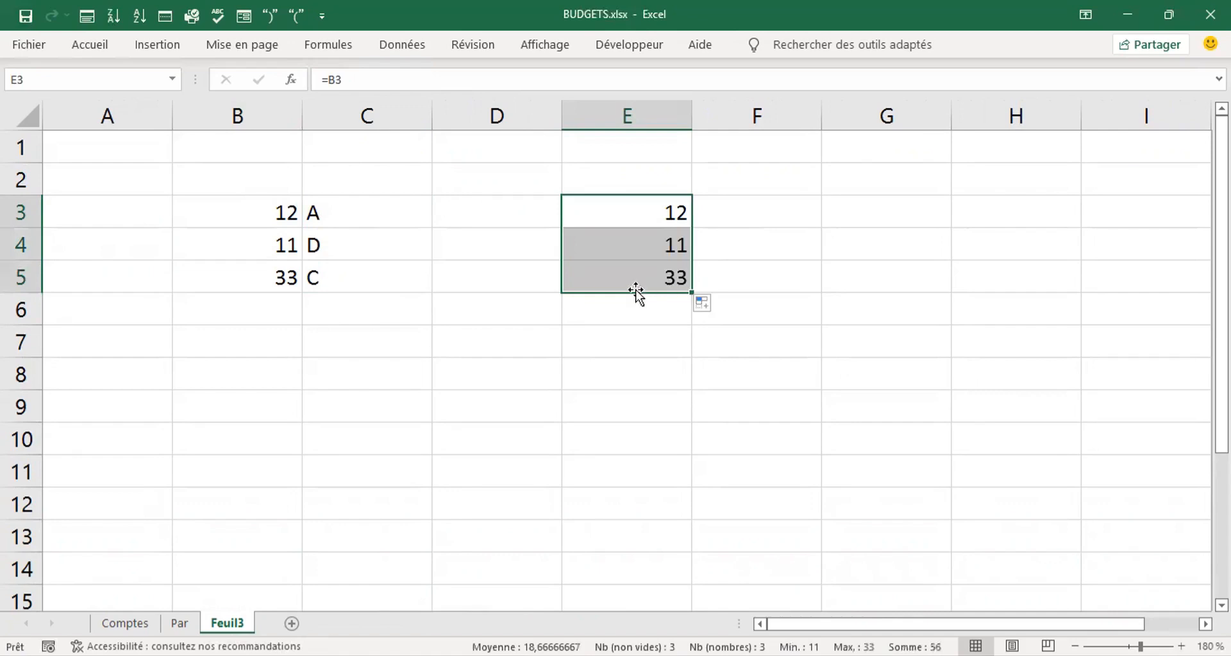
click(612, 278)
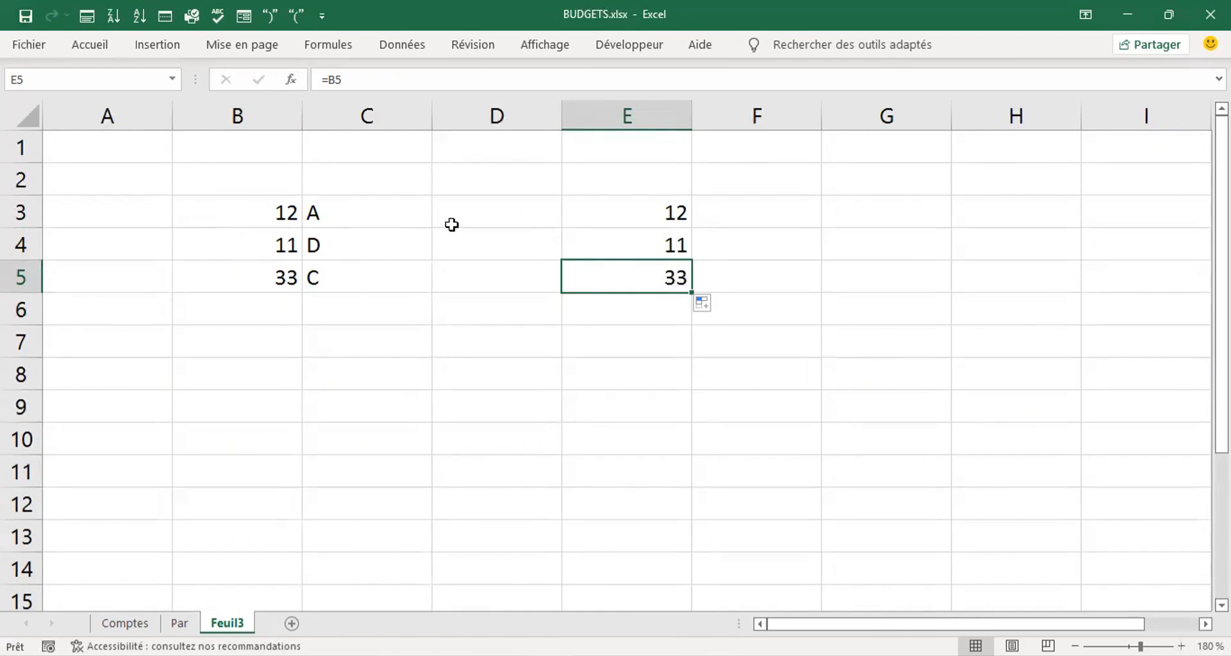
click(606, 214)
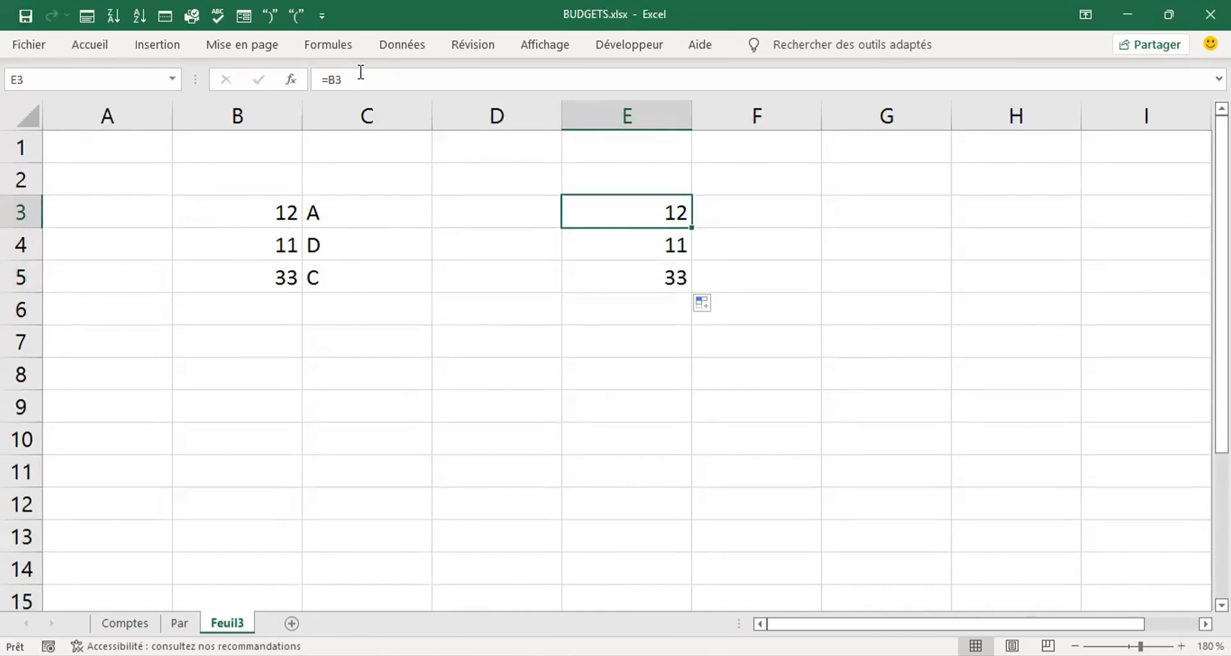
key(Down)
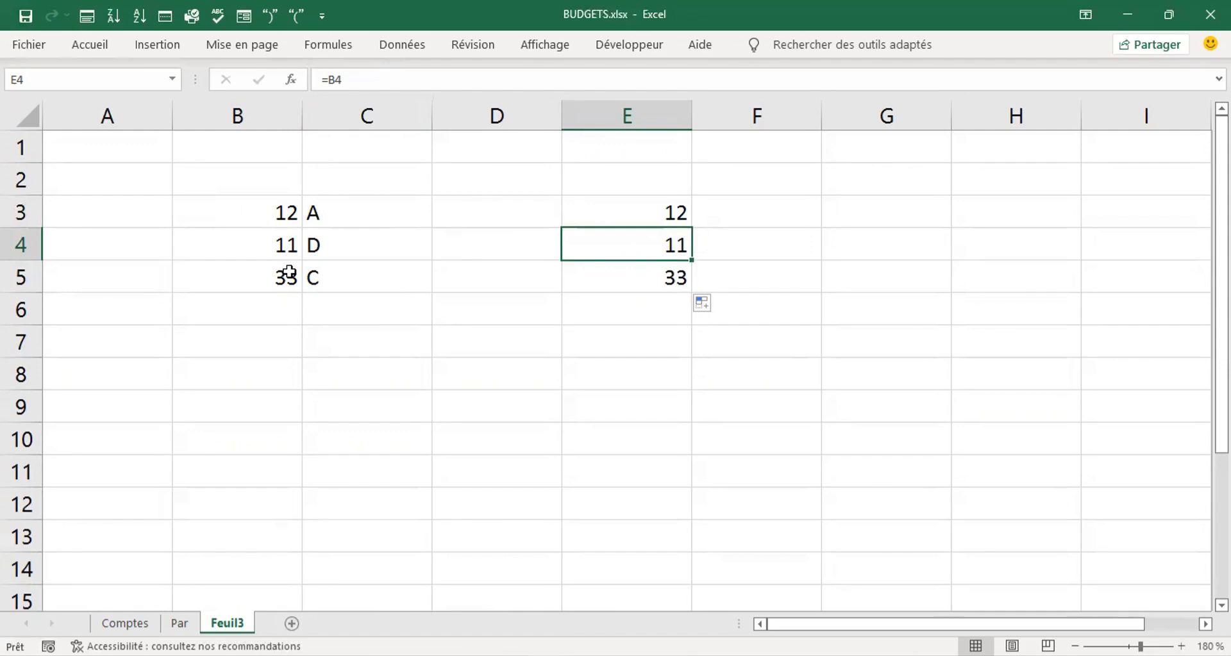
- Check the copied references in E5 and E3, and fill E3's relative formula across to F3
key(Down)
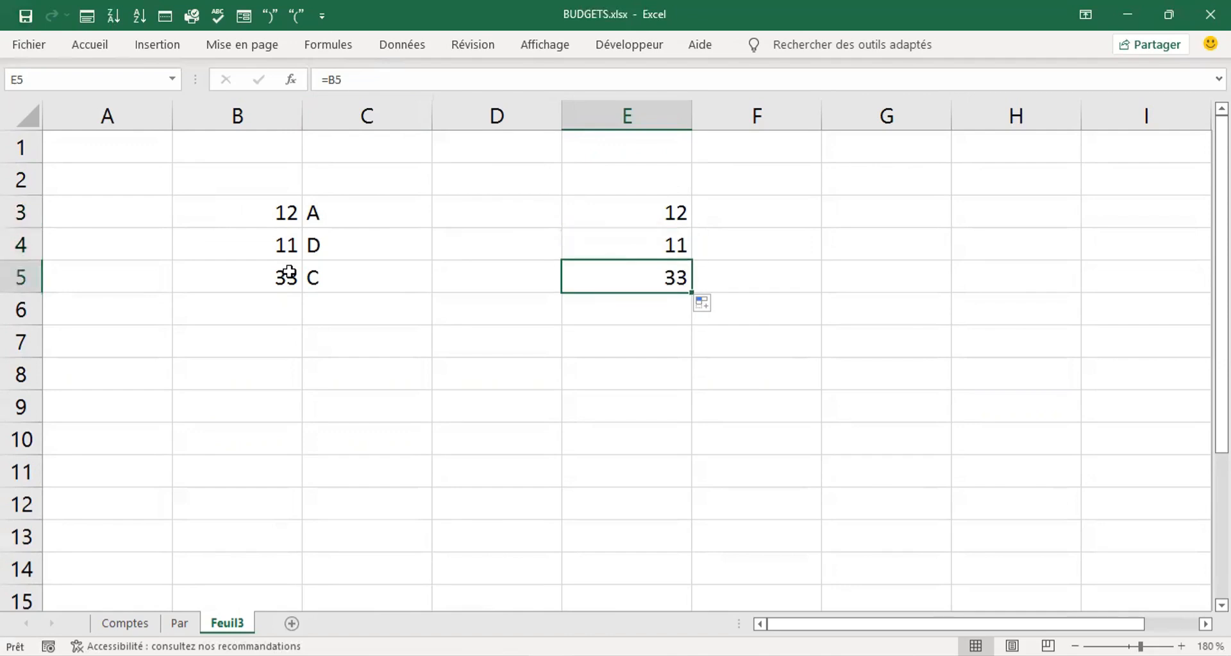
key(Up)
key(Up)
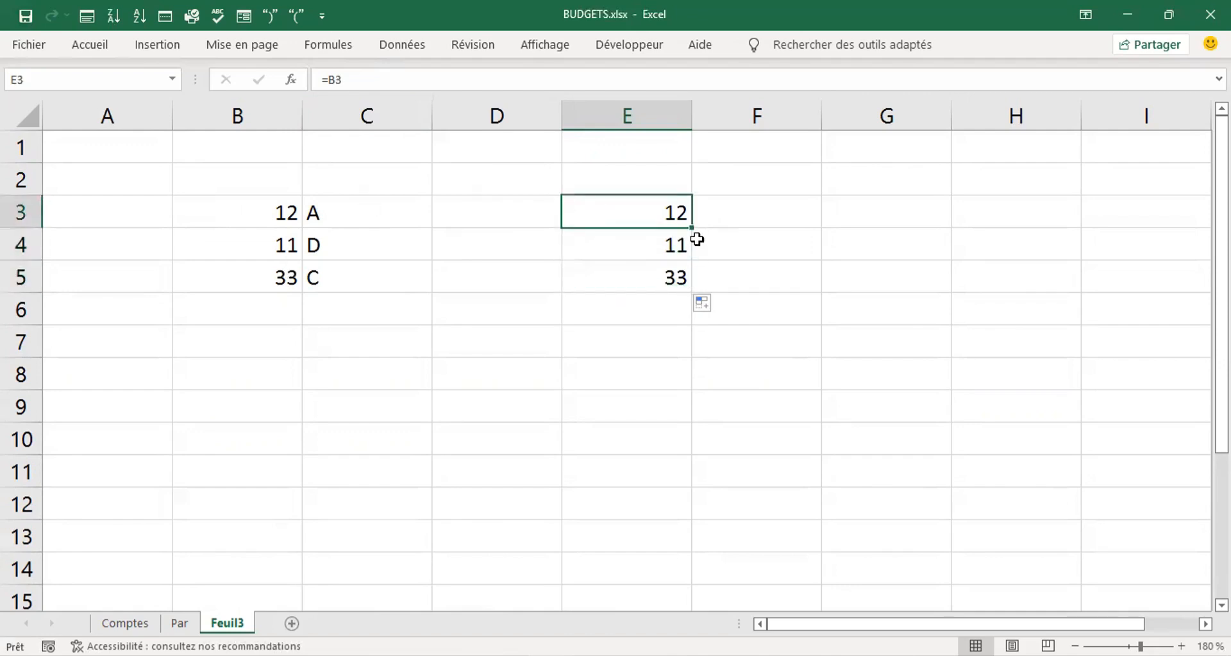
drag(691, 227, 777, 220)
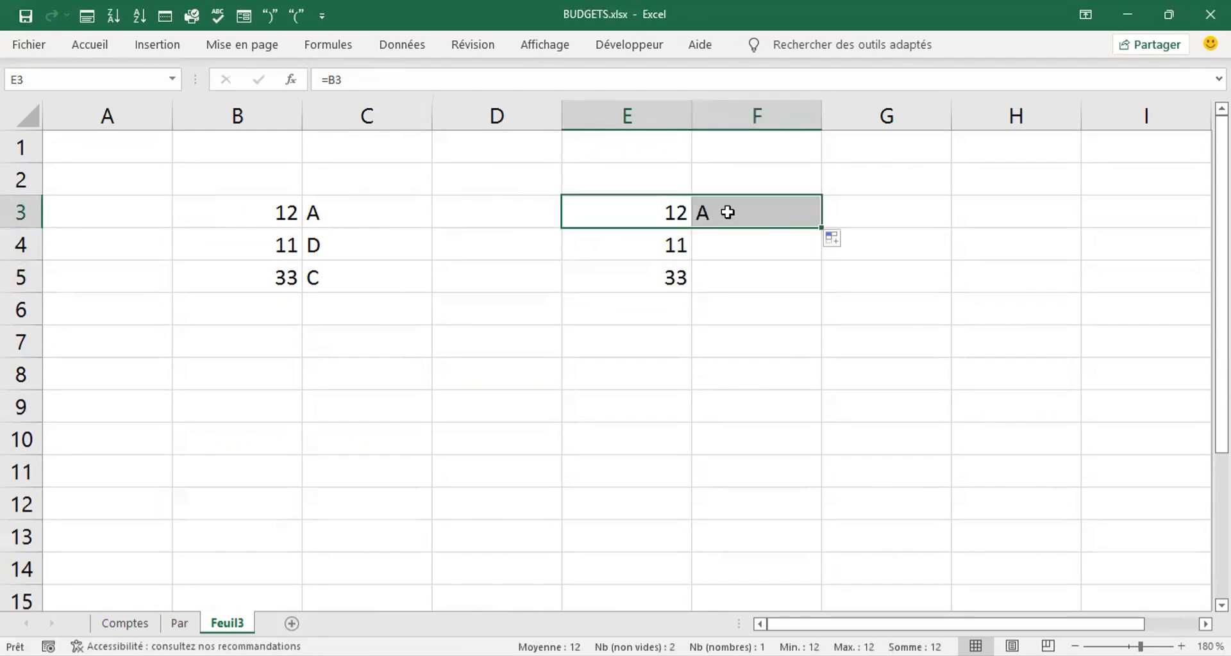
click(655, 210)
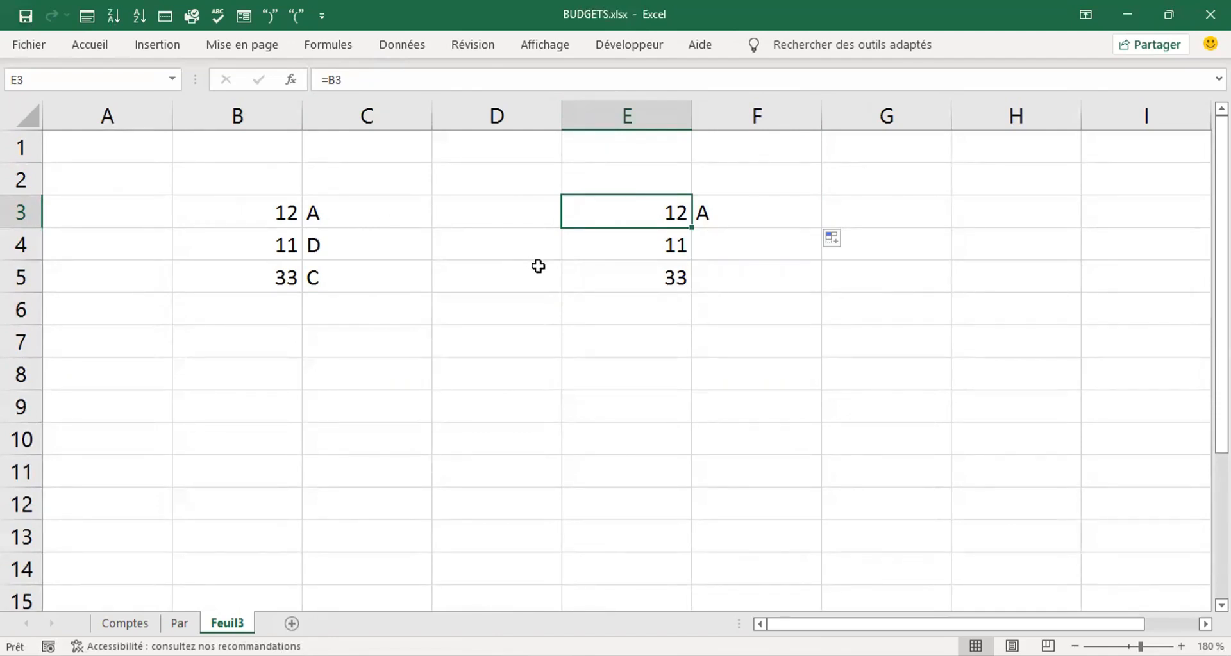
double_click(652, 206)
click(587, 219)
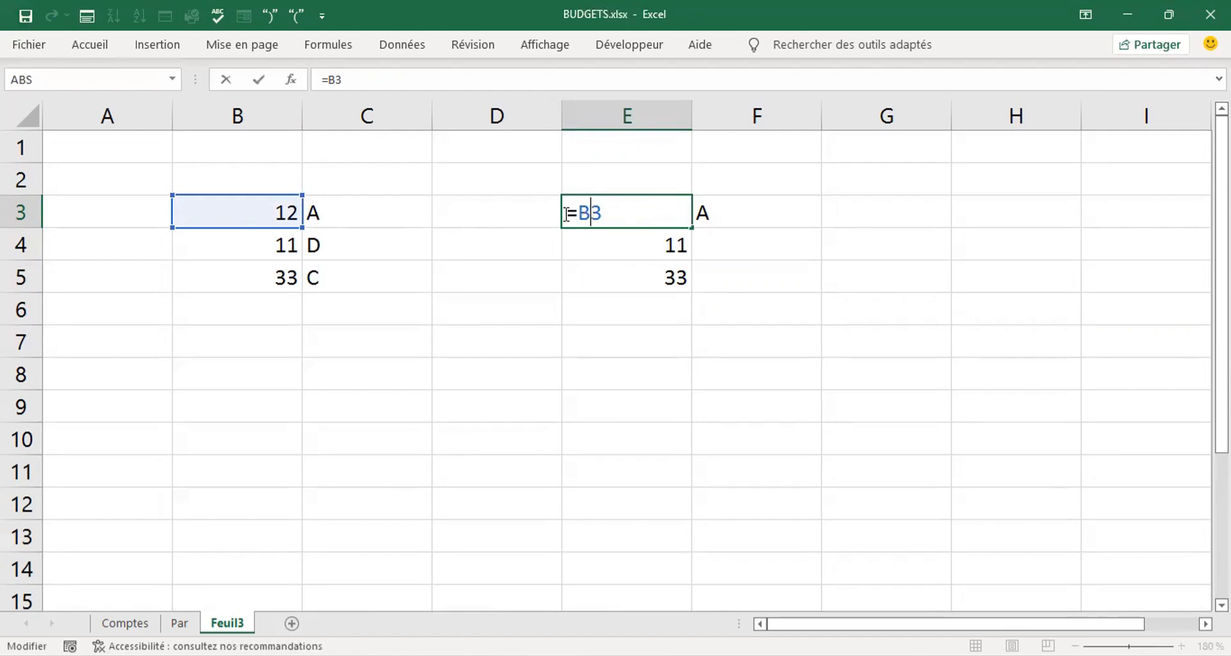
key(F5)
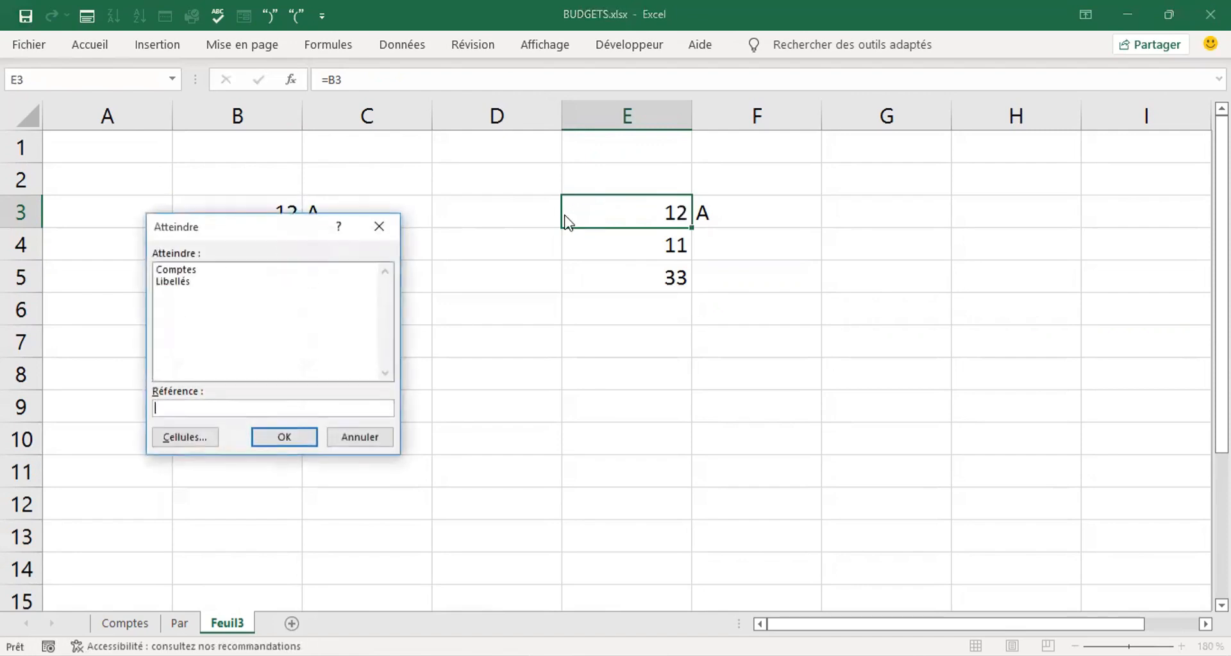
click(393, 227)
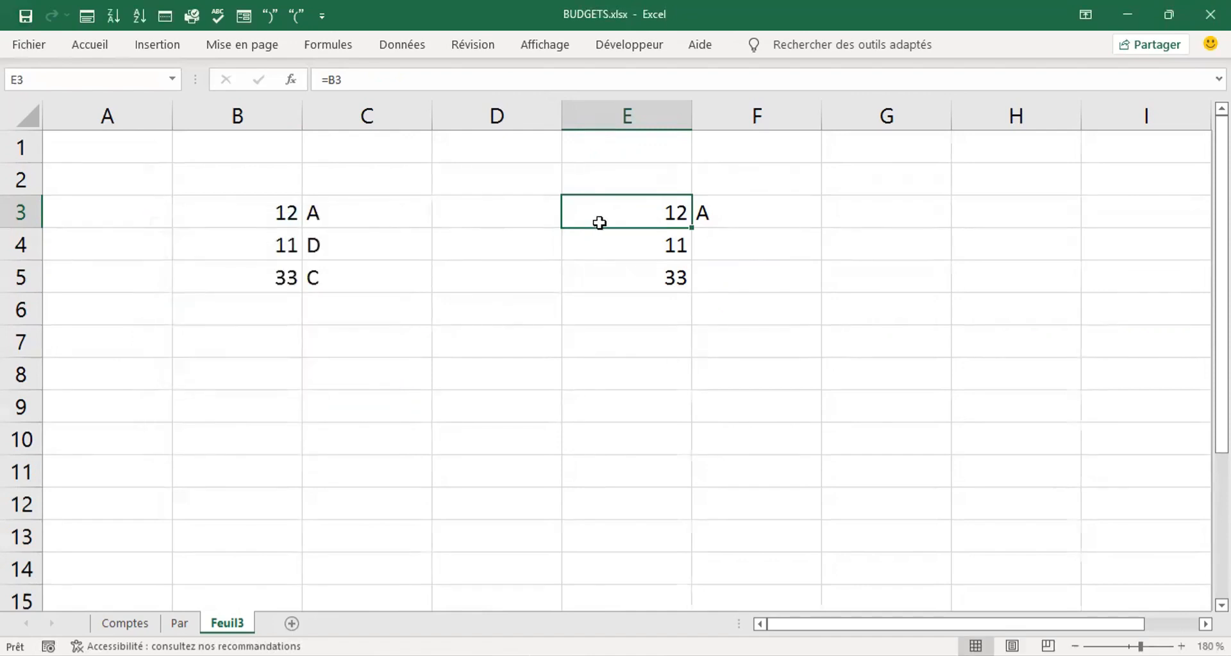
- Make E3's reference fully absolute as =$B$3 and fill it across the range E3:F6
double_click(632, 220)
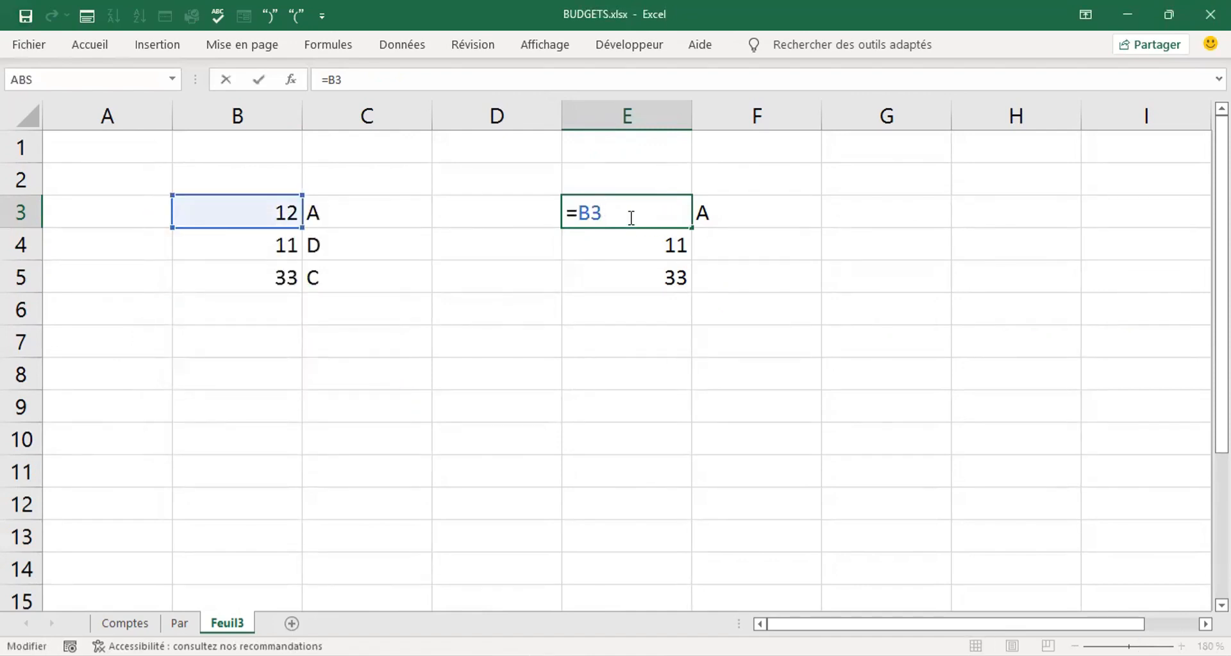
key(F4)
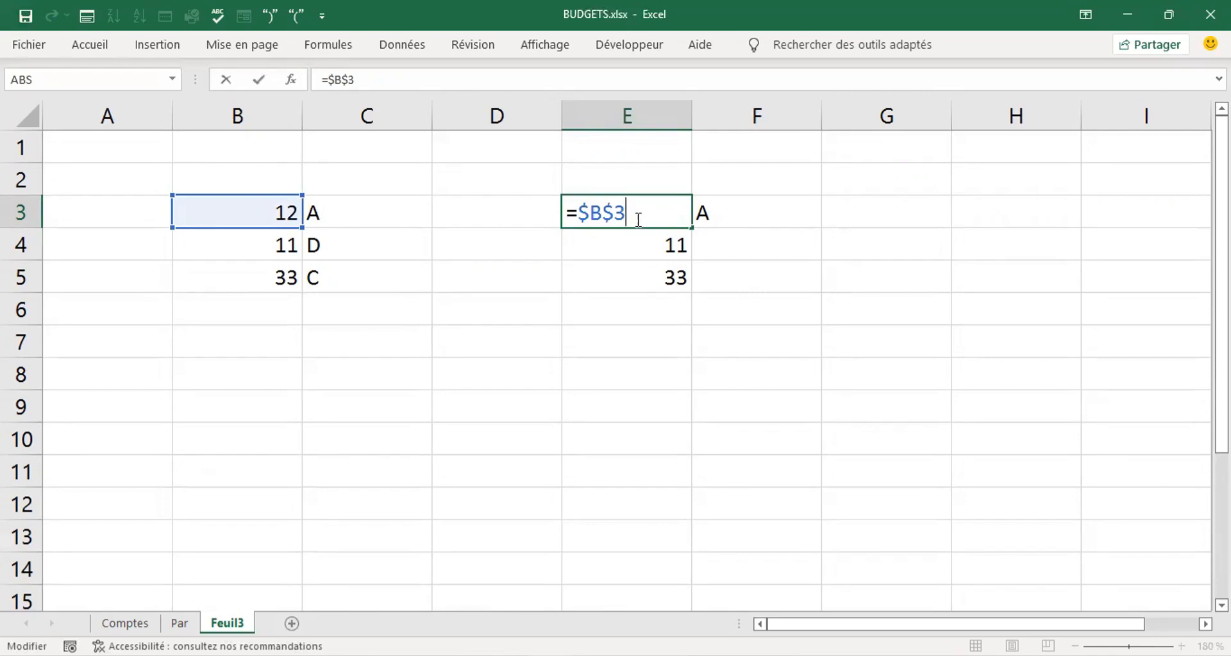
key(Return)
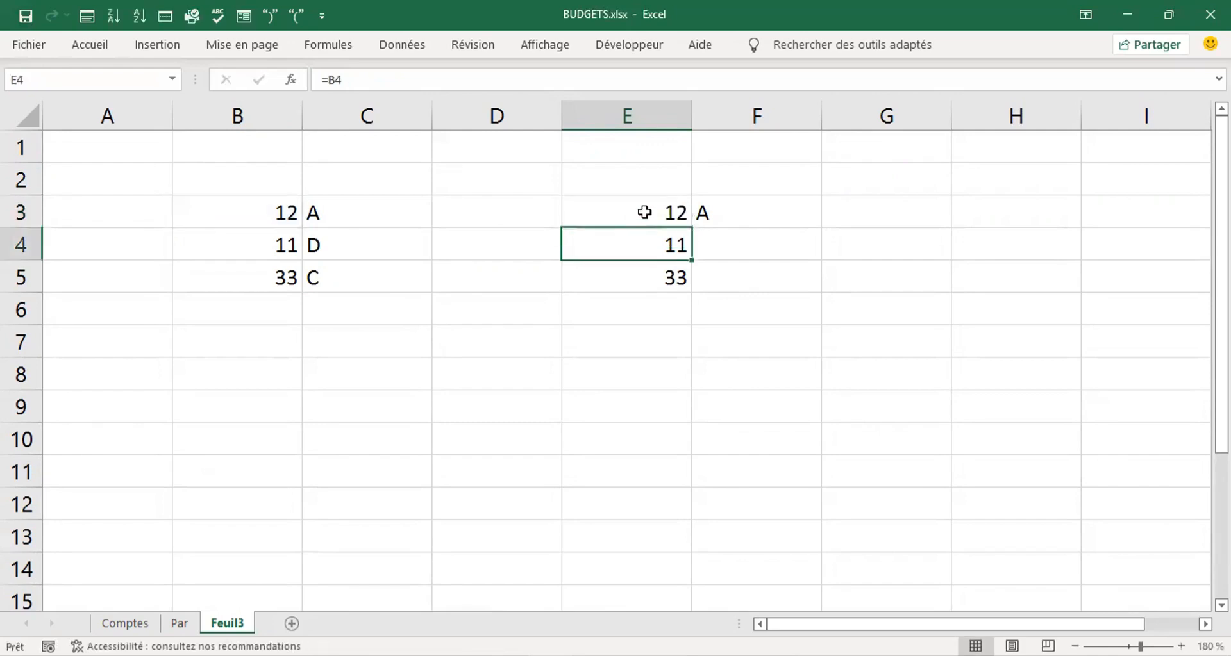
click(645, 212)
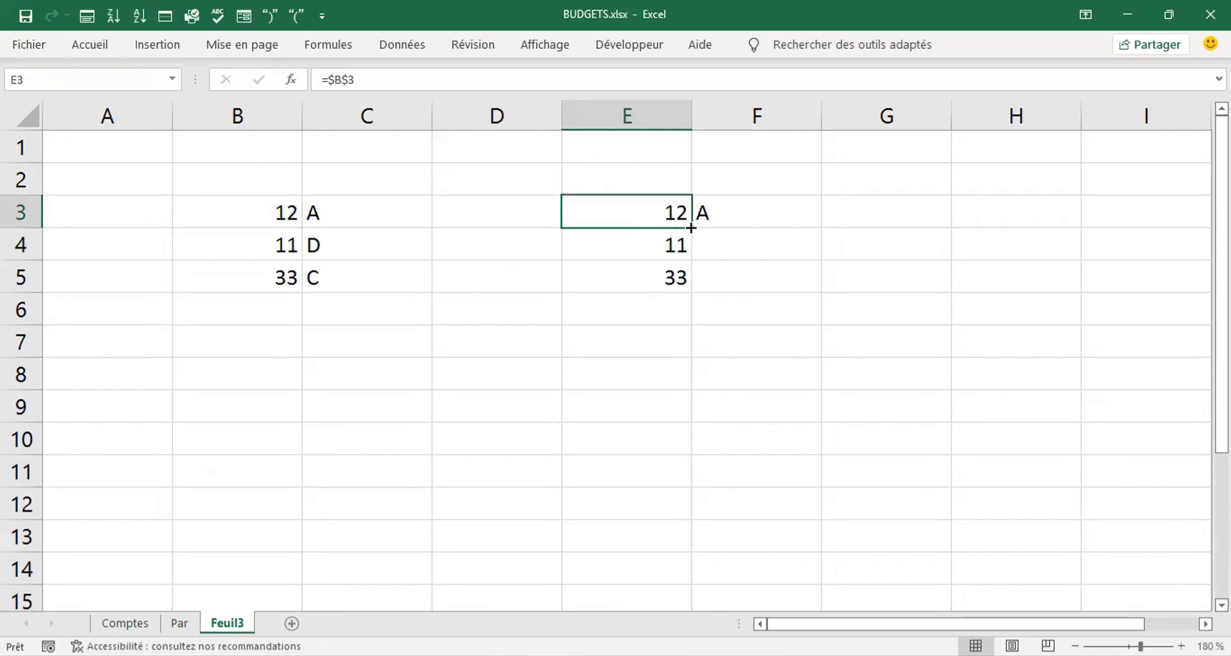
drag(691, 228, 795, 309)
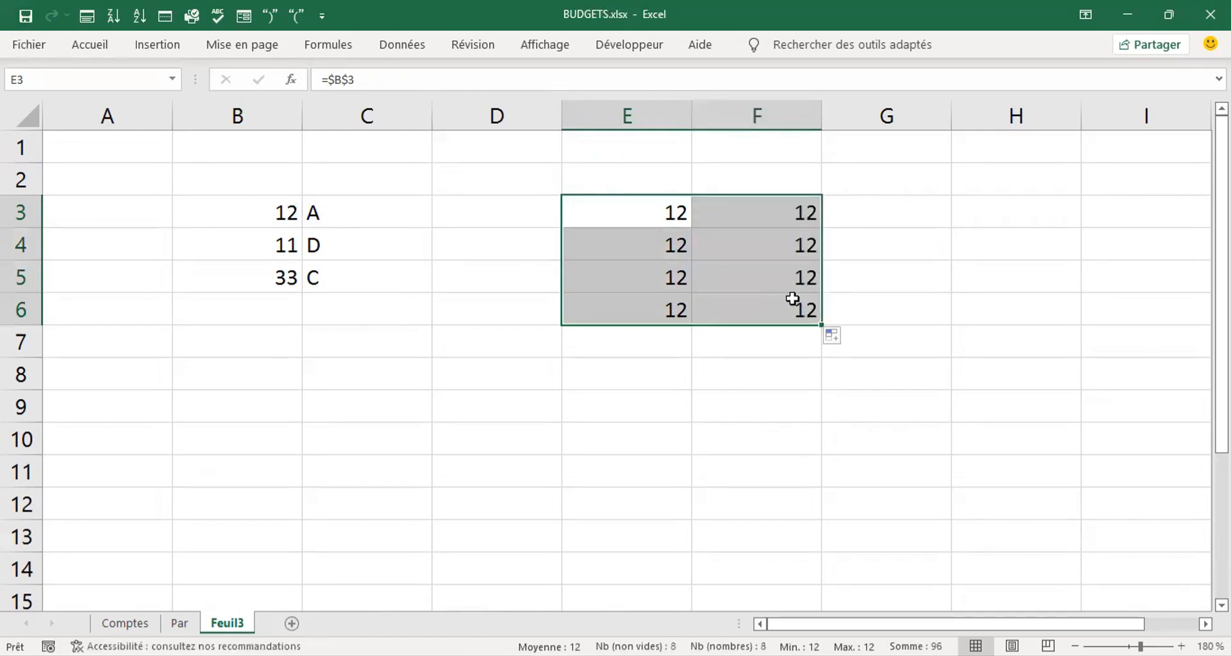
click(855, 293)
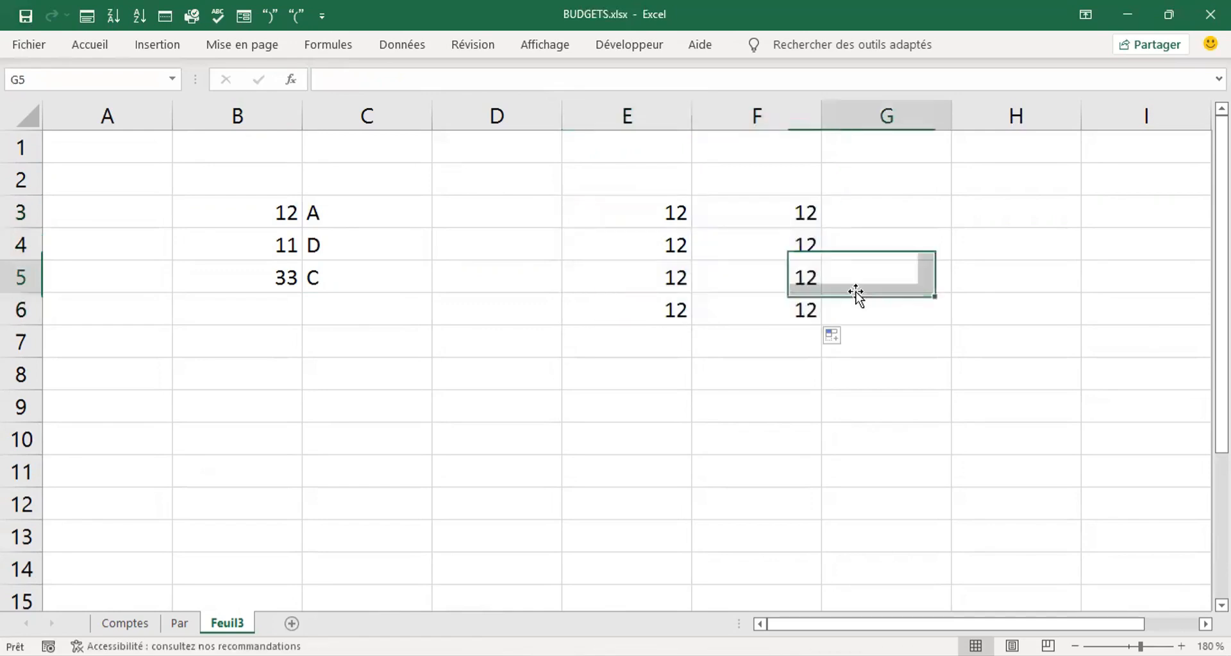
- Change E3 to the mixed reference =$B3, locking only the column, and fill it down to E6
click(674, 205)
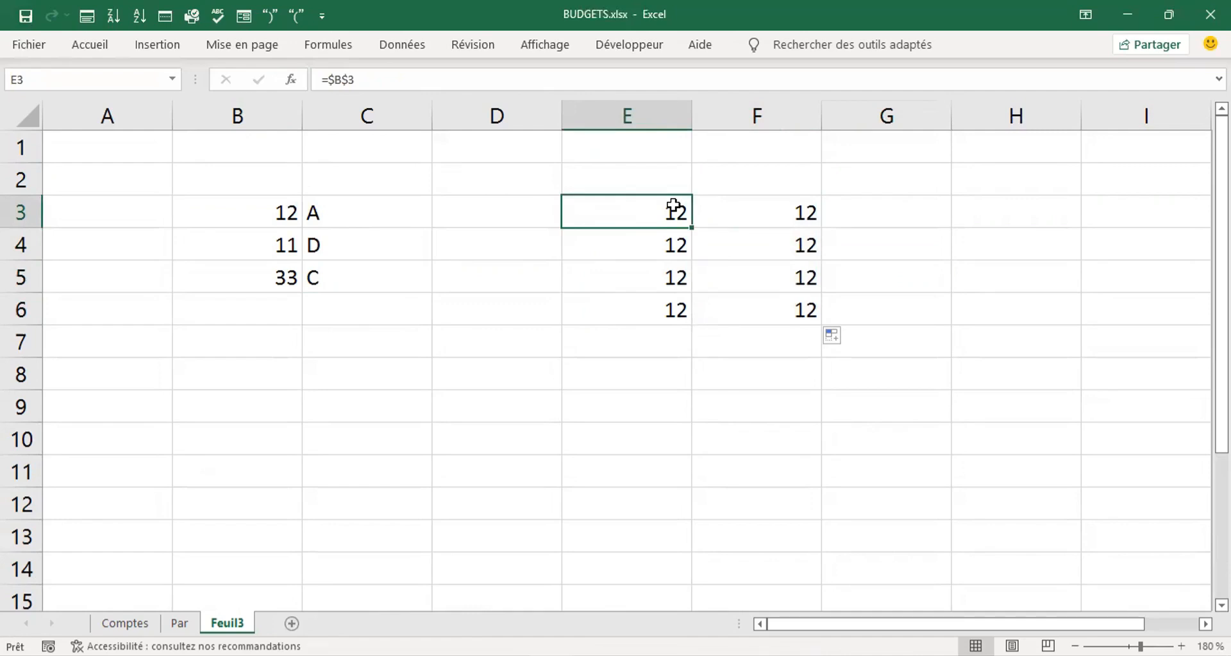
double_click(673, 205)
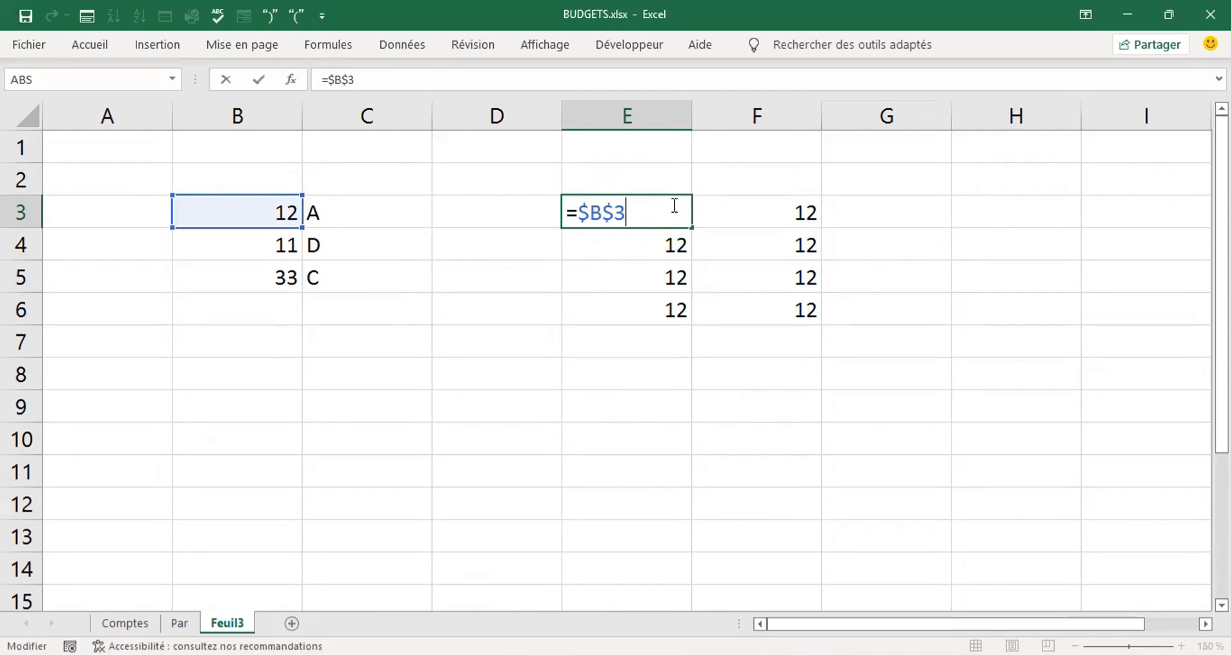
click(613, 211)
key(BackSpace)
key(Return)
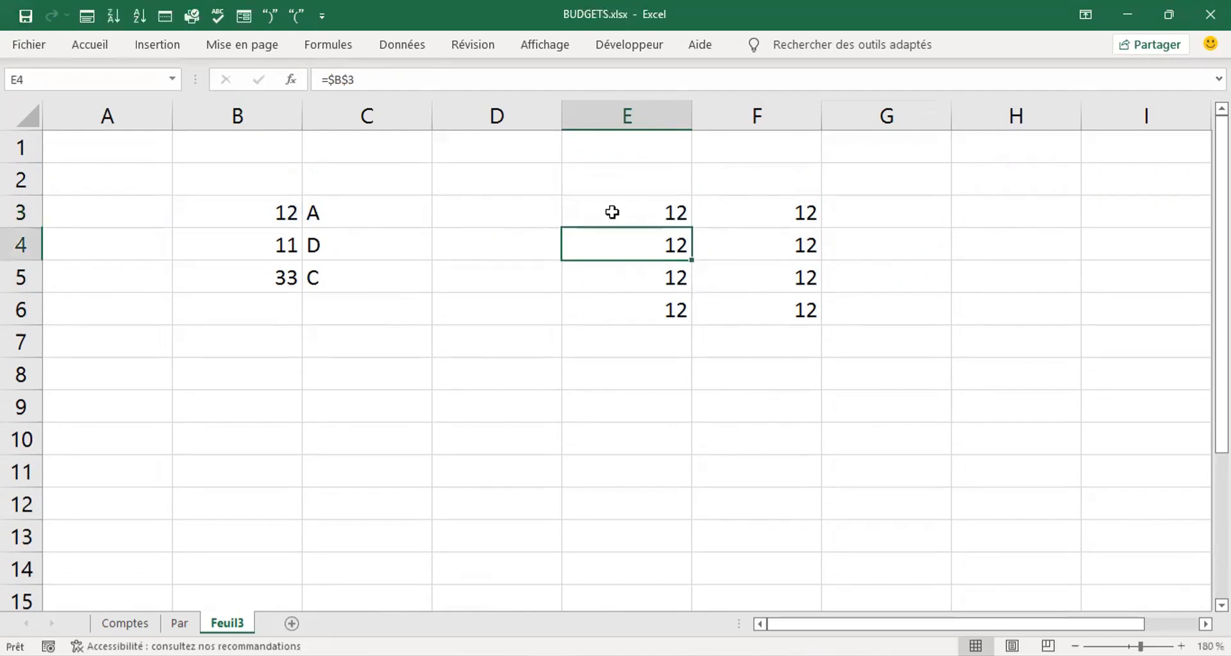
click(635, 203)
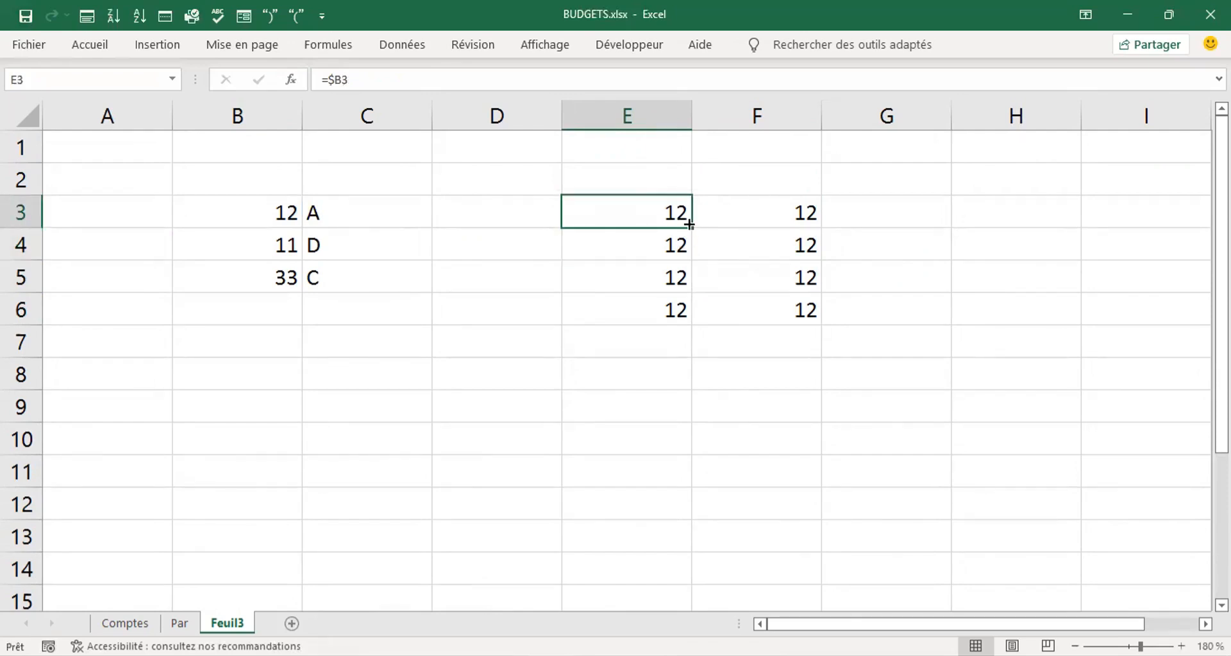
drag(691, 228, 686, 327)
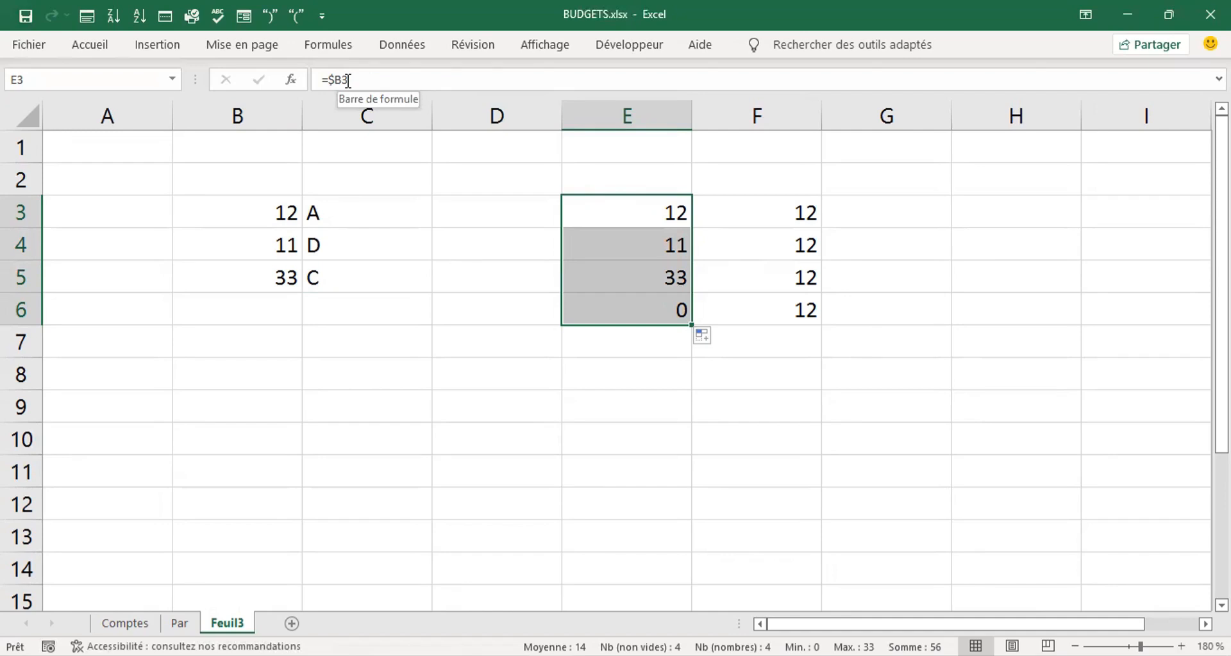
- Clear the copied values in F3:F6 and fill the column-locked formula in E3 across to G3
click(606, 211)
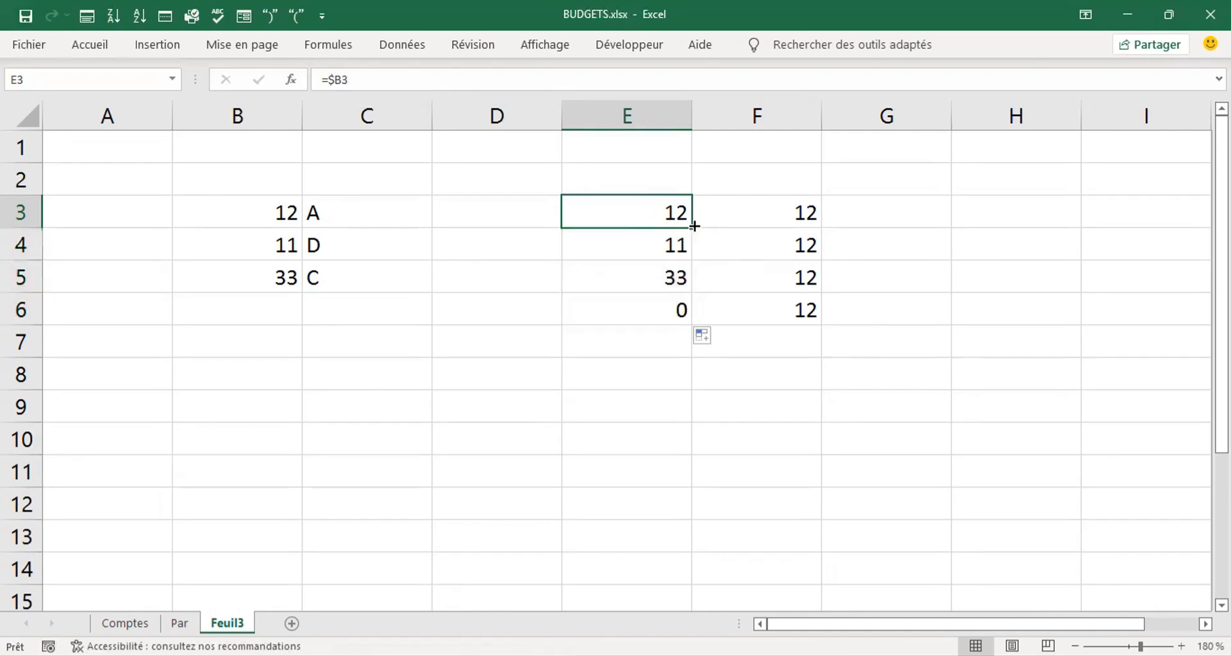
drag(769, 209, 776, 357)
key(Delete)
key(Home)
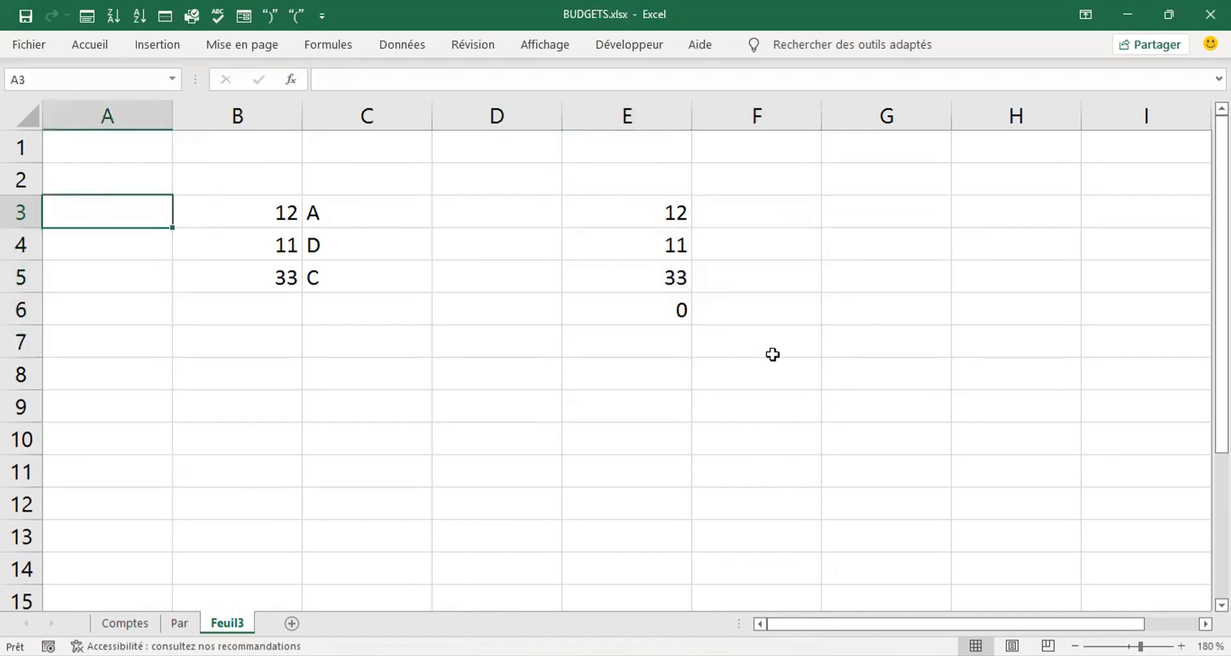
click(671, 227)
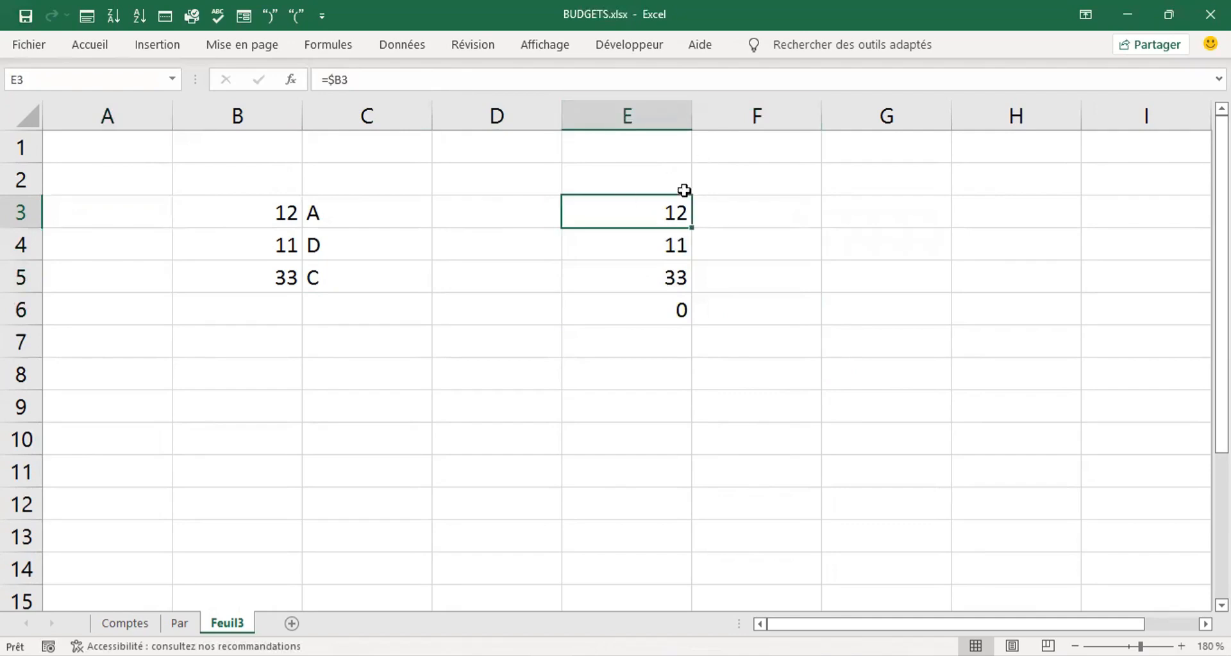
drag(692, 228, 978, 228)
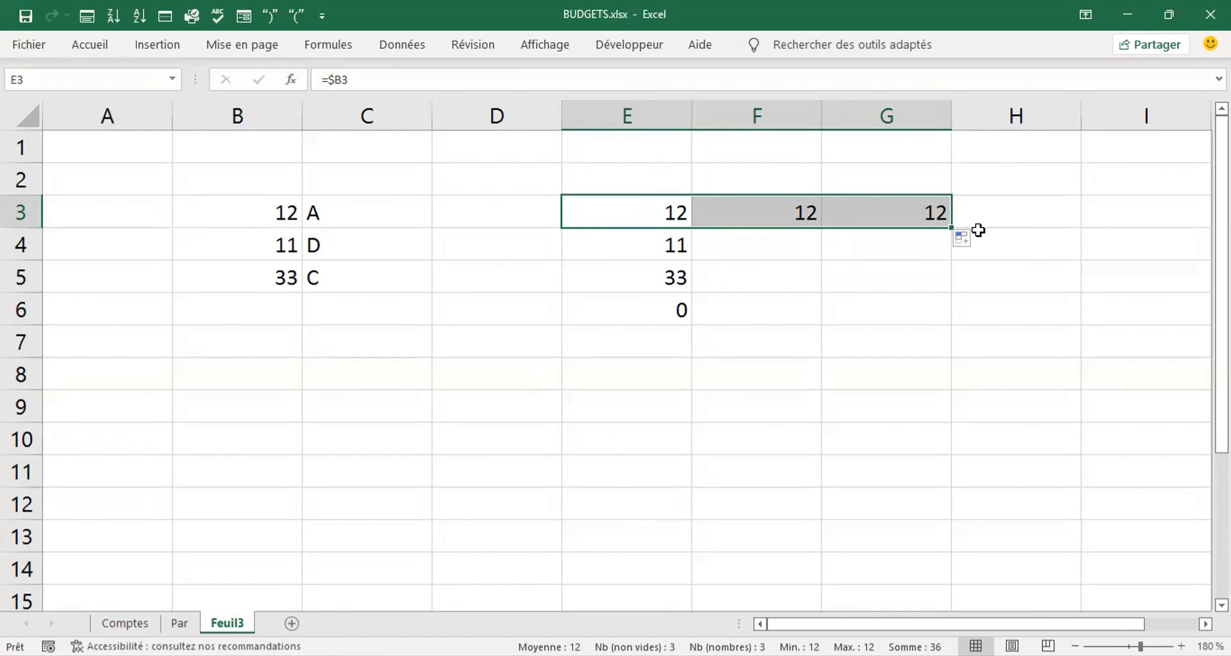
- Delete the scratch sheet Feuil3 from the workbook
right_click(237, 632)
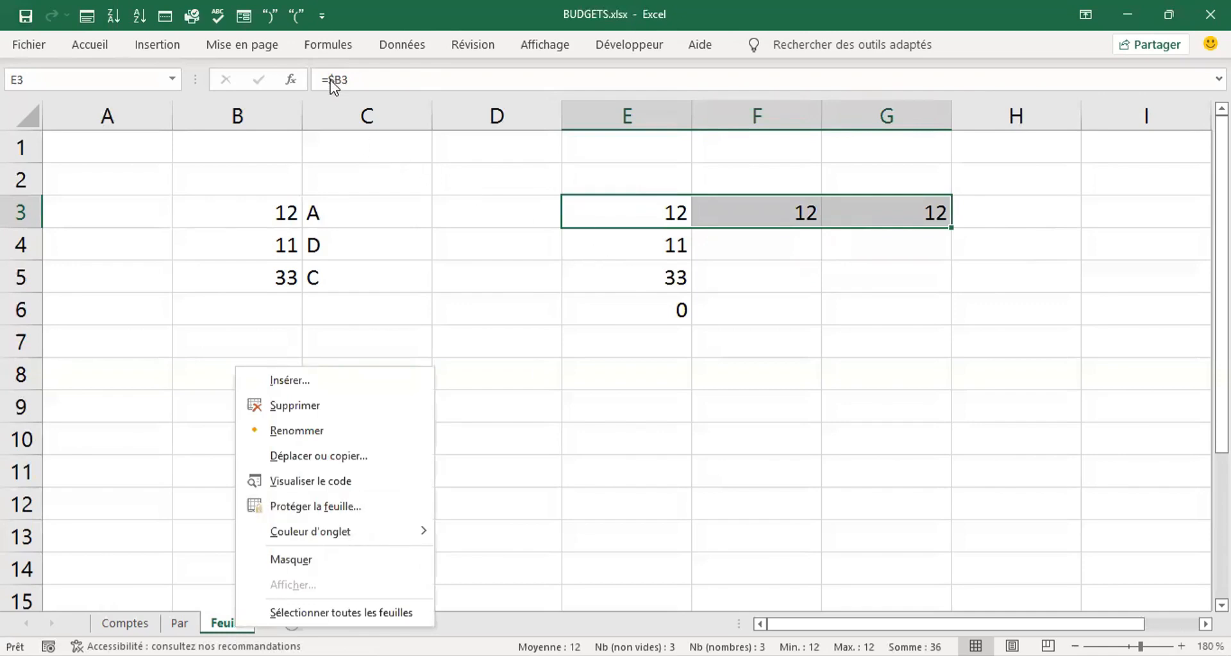
click(280, 407)
click(566, 389)
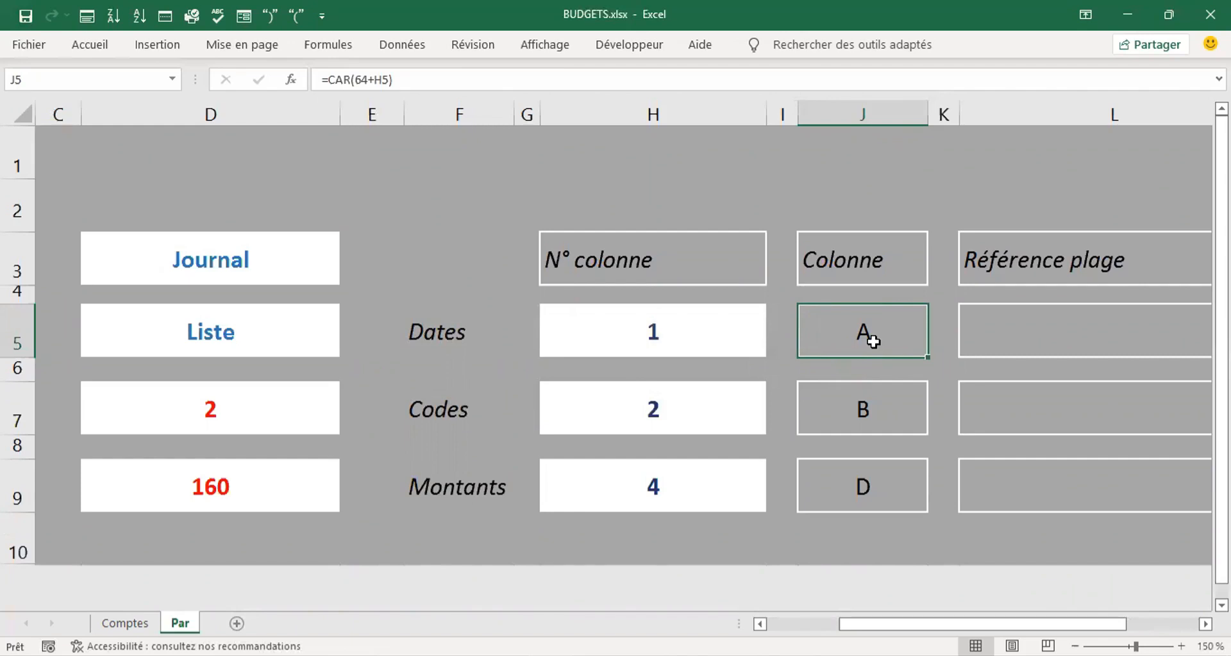
- Examine row 5 of the Par sheet, from the Référence plage cell L5 back to the sheet name parameter in D5
click(1032, 349)
key(Right)
key(Left)
key(Left)
key(Left)
key(Left)
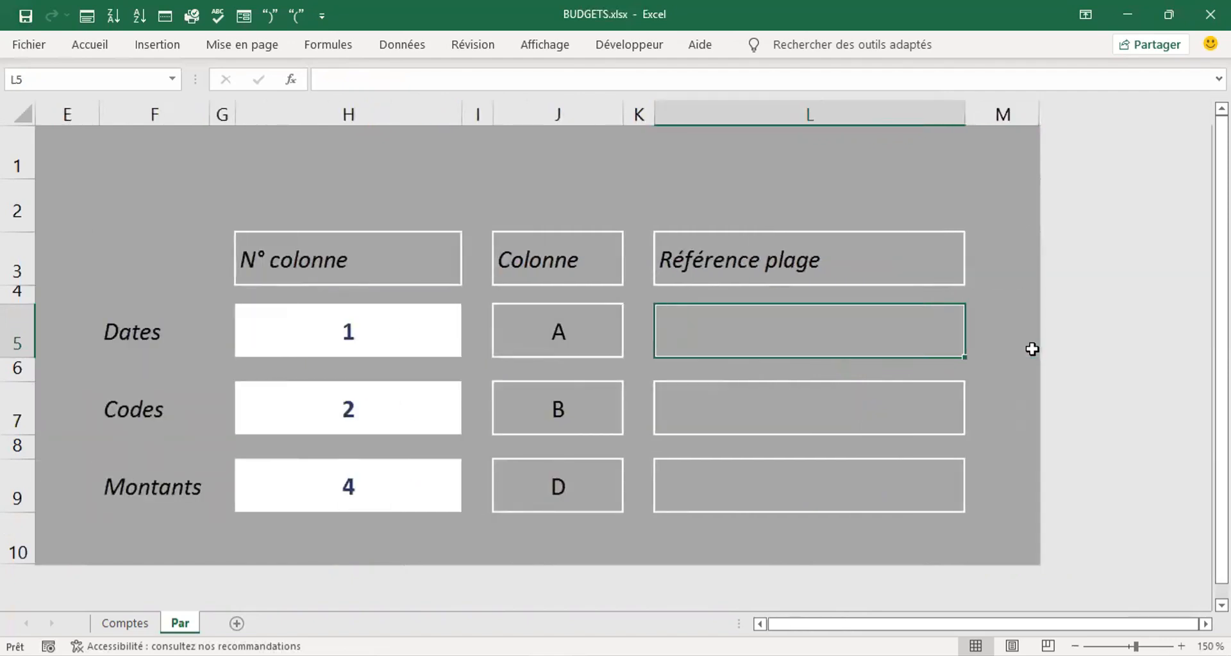
key(Left)
key(Left)
key(Left)
key(Left)
key(Left)
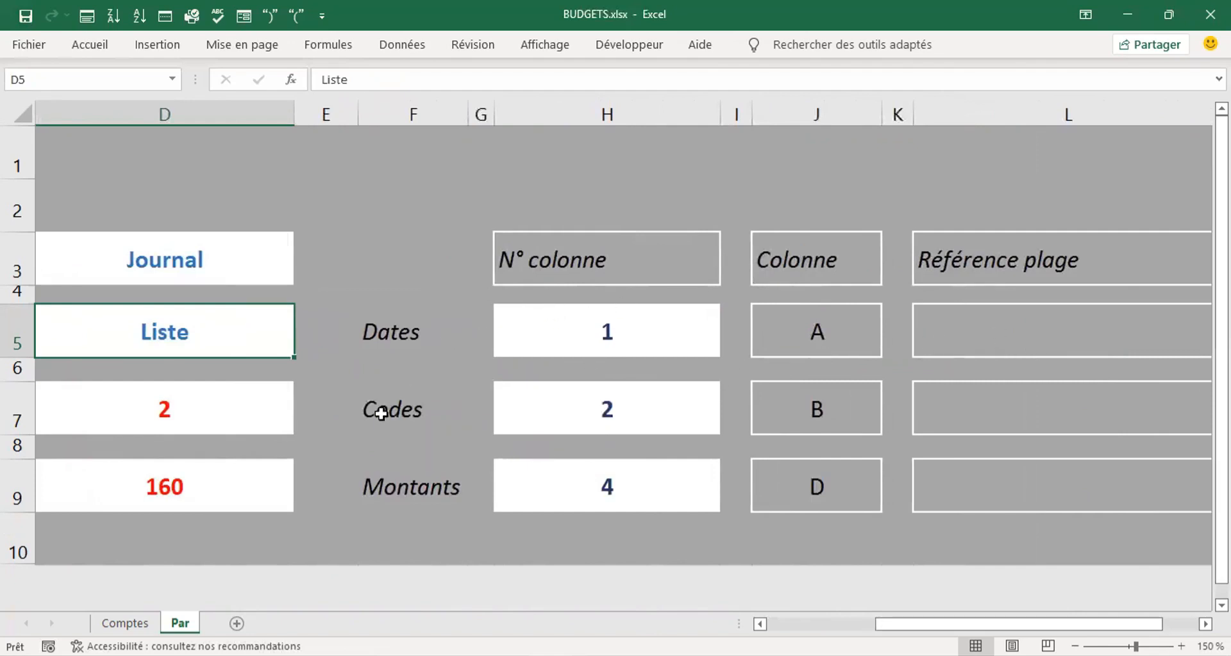
mouse_move(550, 655)
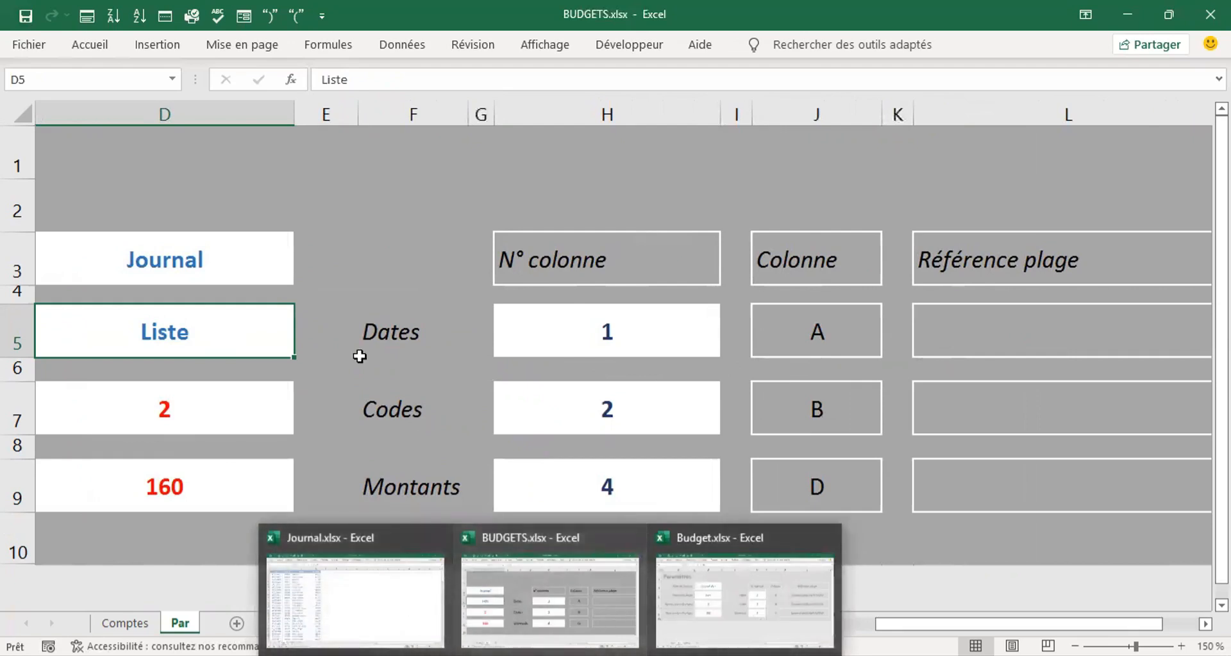
- Add a new blank worksheet and link its cell B7 to cell C15 on the Liste sheet of Journal.xlsx
click(237, 624)
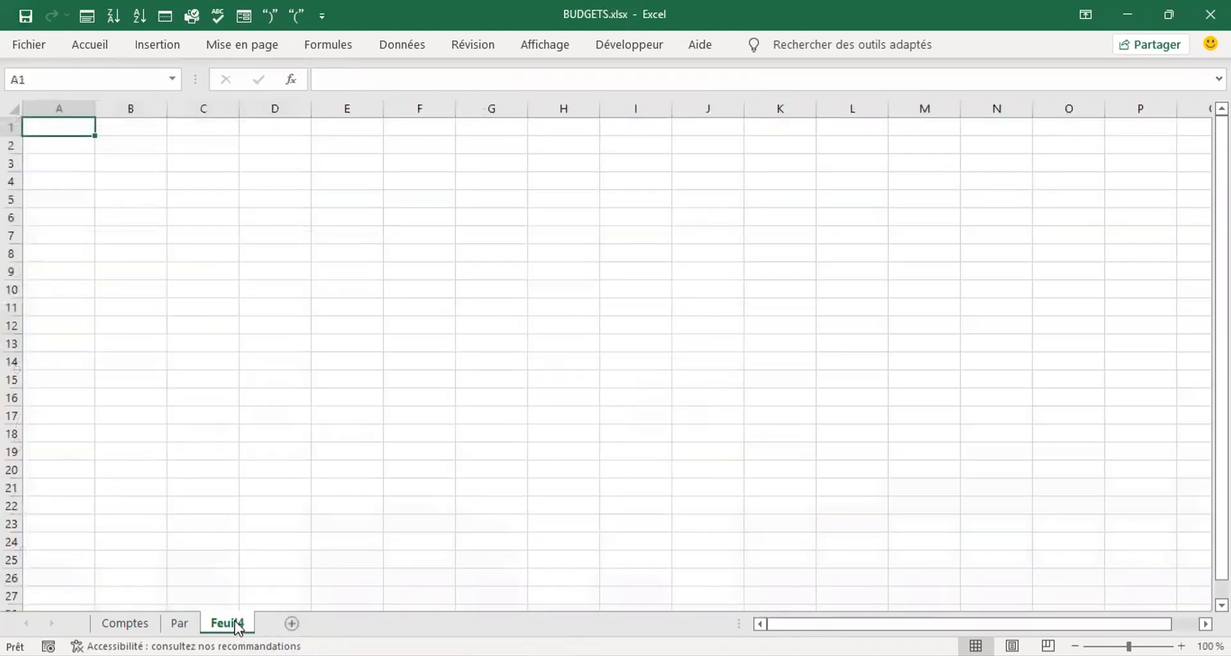
click(136, 237)
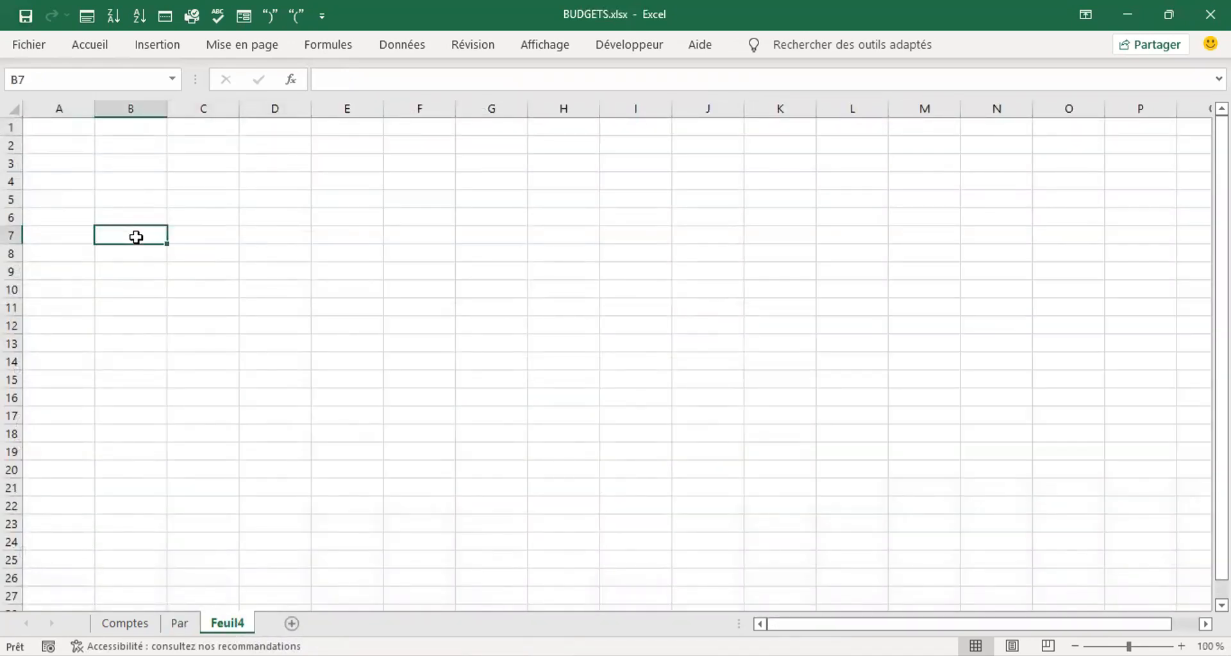
text(=)
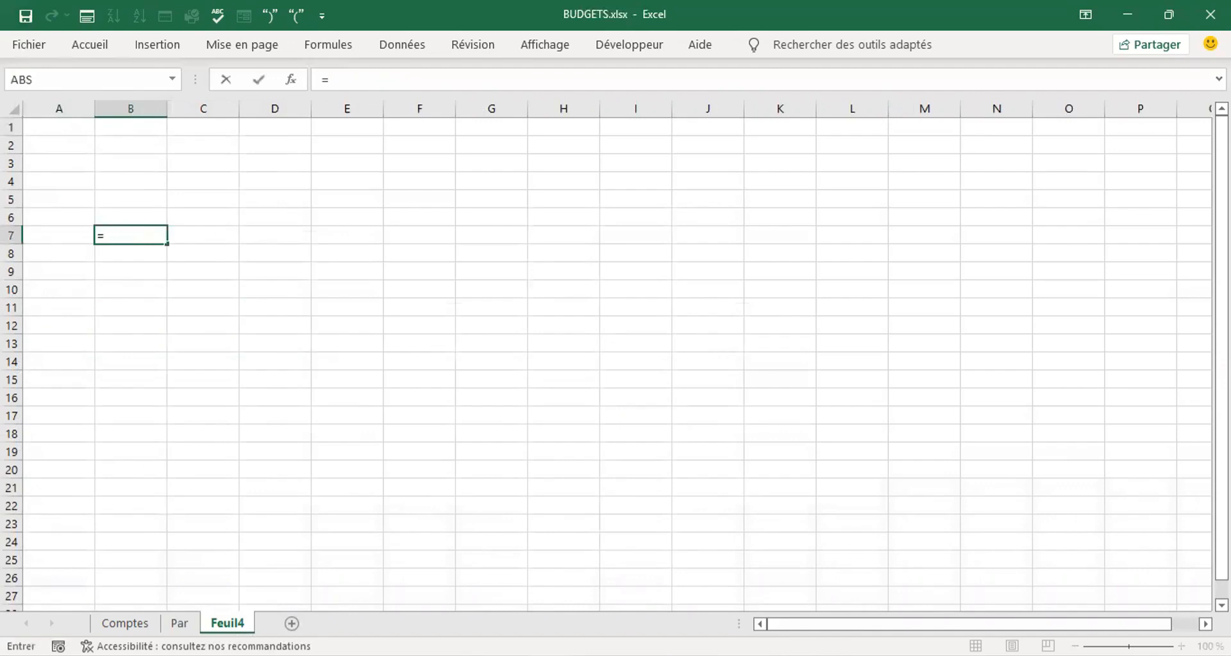
mouse_move(455, 621)
click(398, 604)
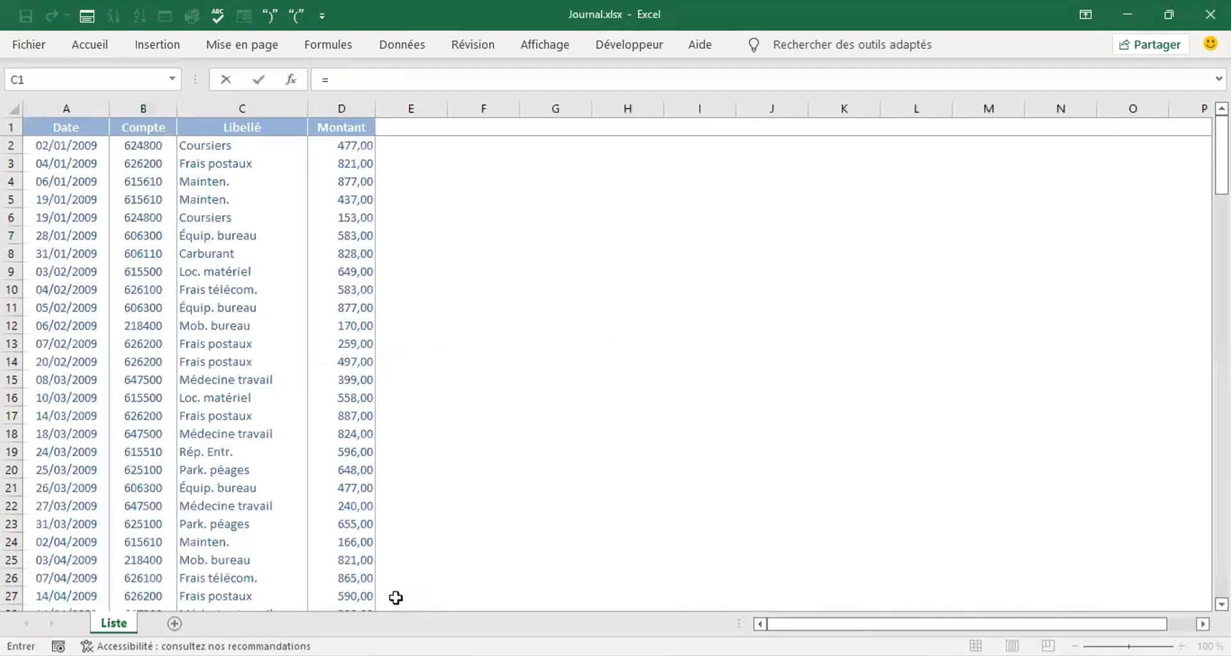
click(194, 374)
key(Return)
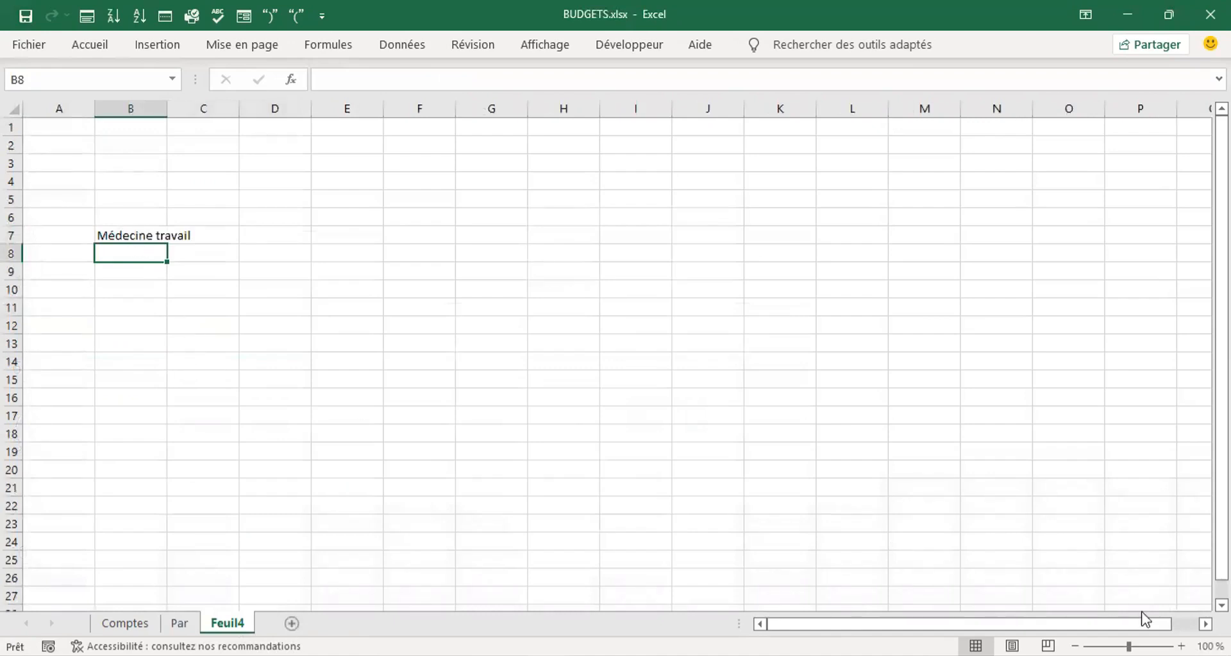
- Examine the syntax of the external reference in cell B7's formula at 200% zoom
click(1180, 647)
click(1181, 646)
click(1181, 647)
click(1181, 647)
click(1181, 647)
click(1180, 647)
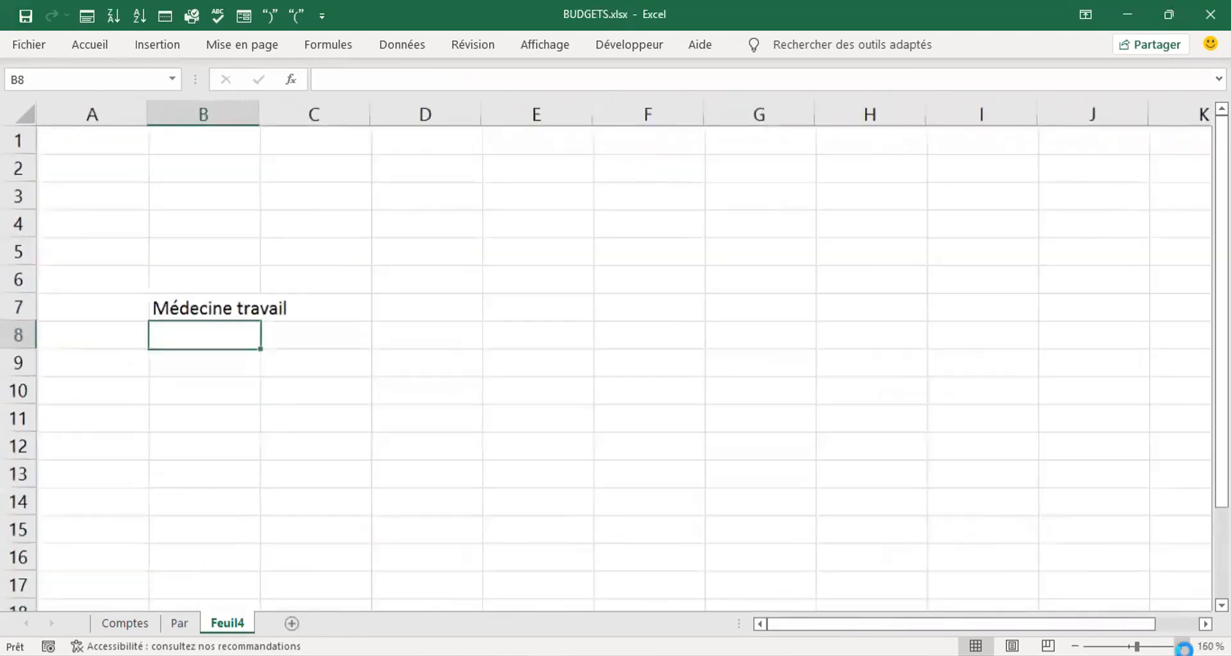
click(1181, 647)
click(1181, 647)
click(1181, 647)
click(1181, 647)
double_click(254, 370)
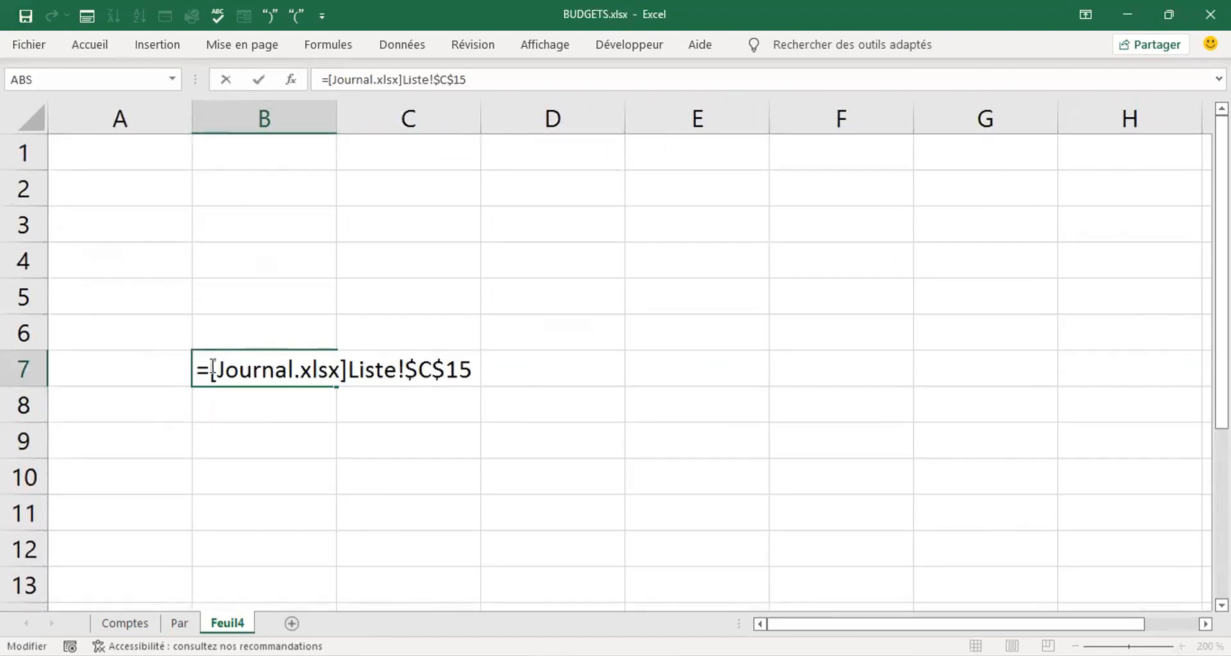
drag(213, 370, 480, 383)
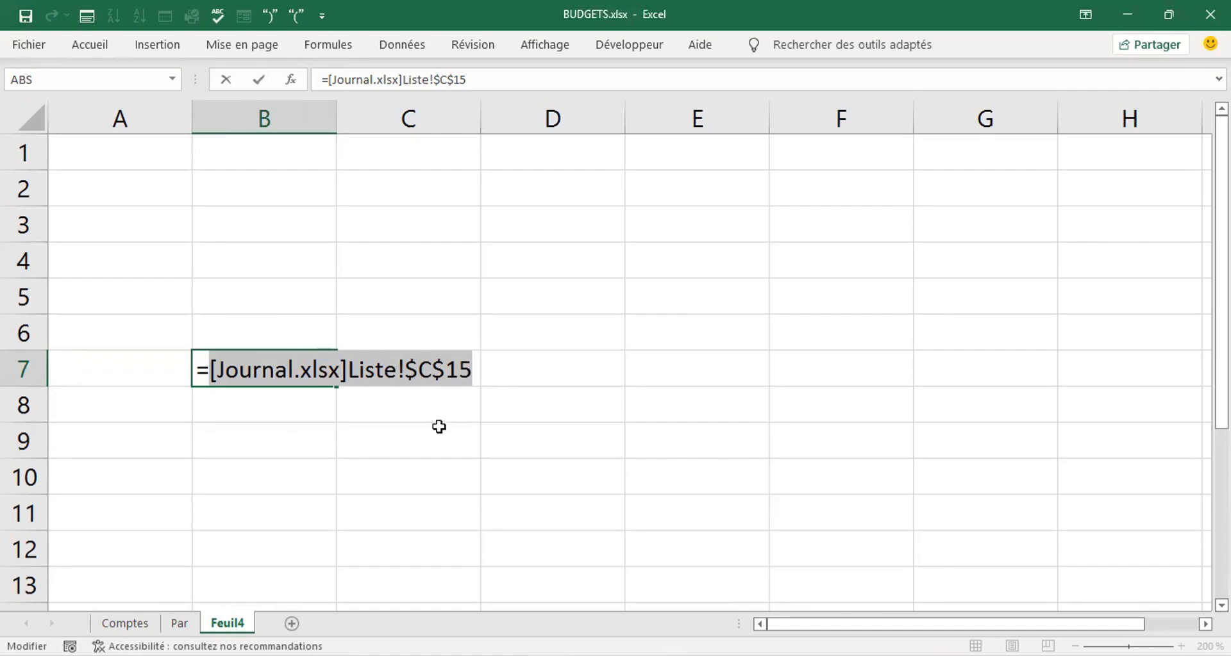
- Start the Dates range reference formula in cell L5 of the Par sheet with ="["&D3
key(Return)
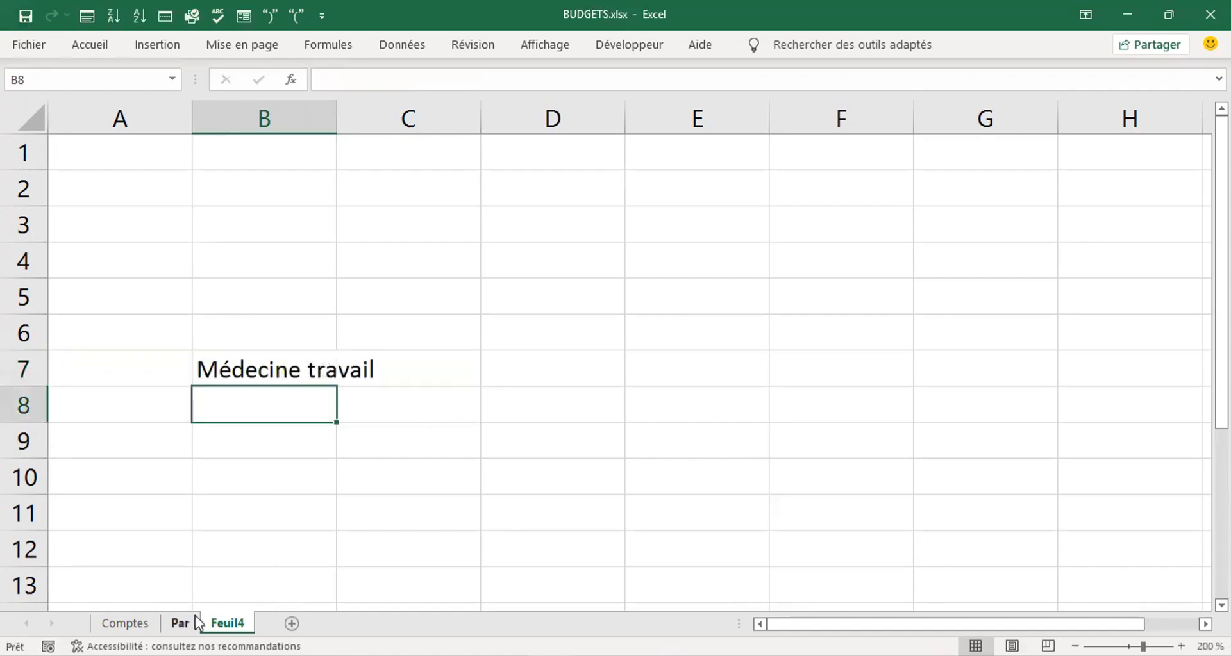
click(181, 623)
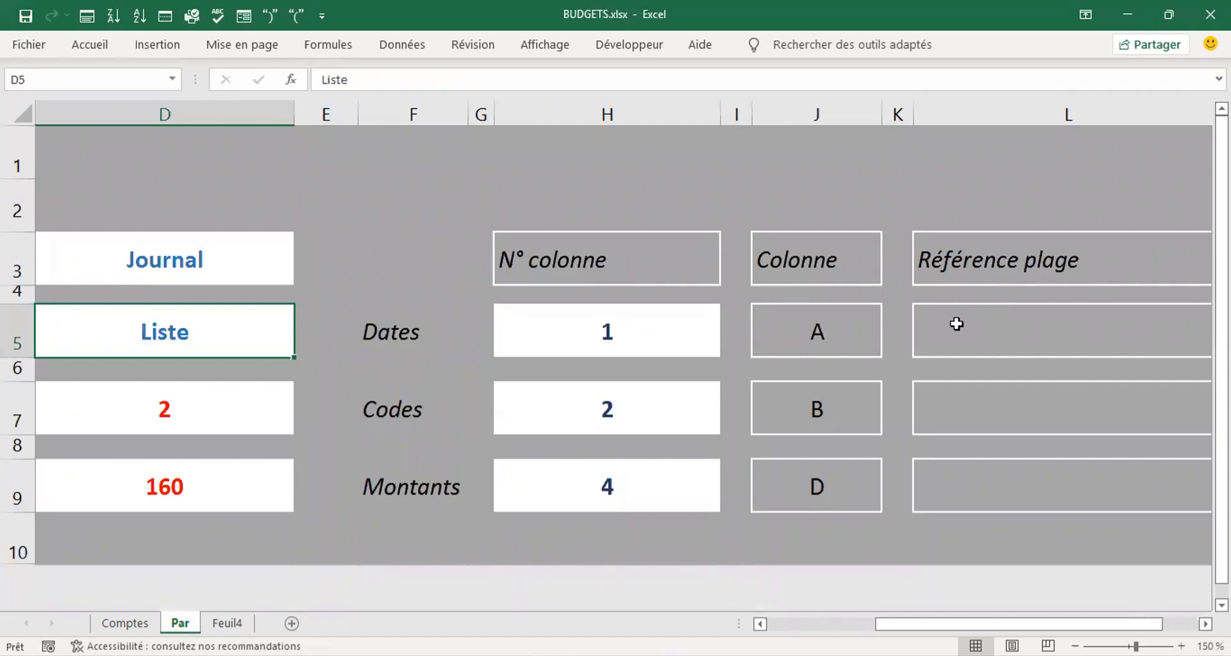
click(956, 324)
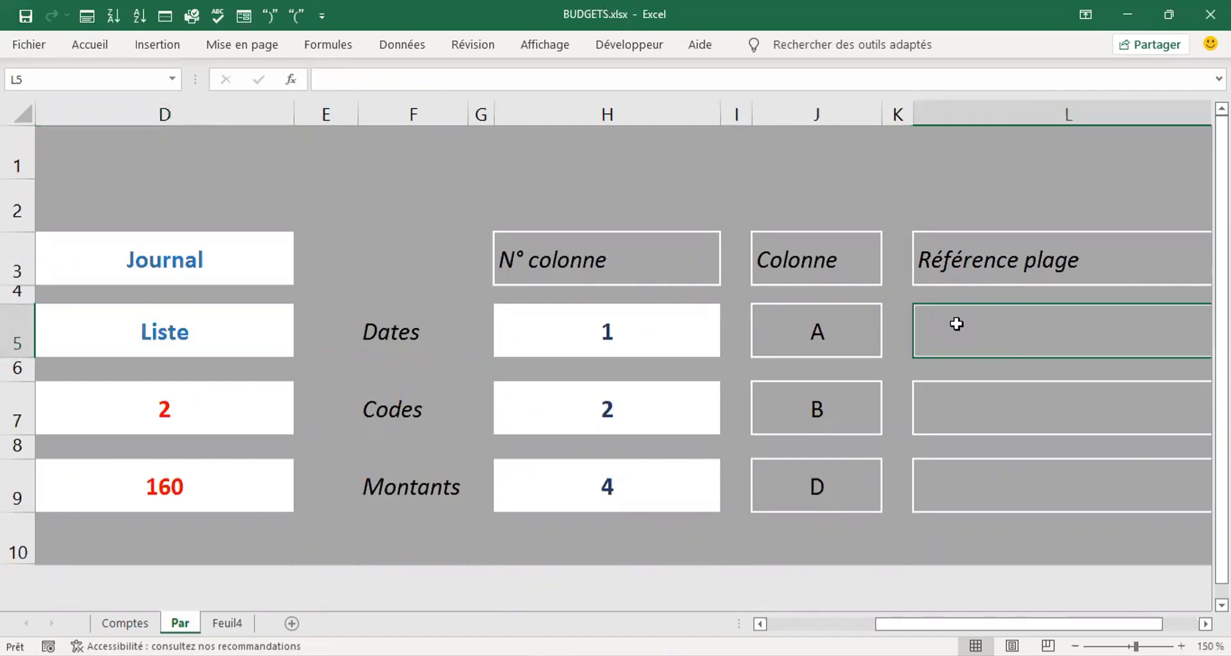
text(=)
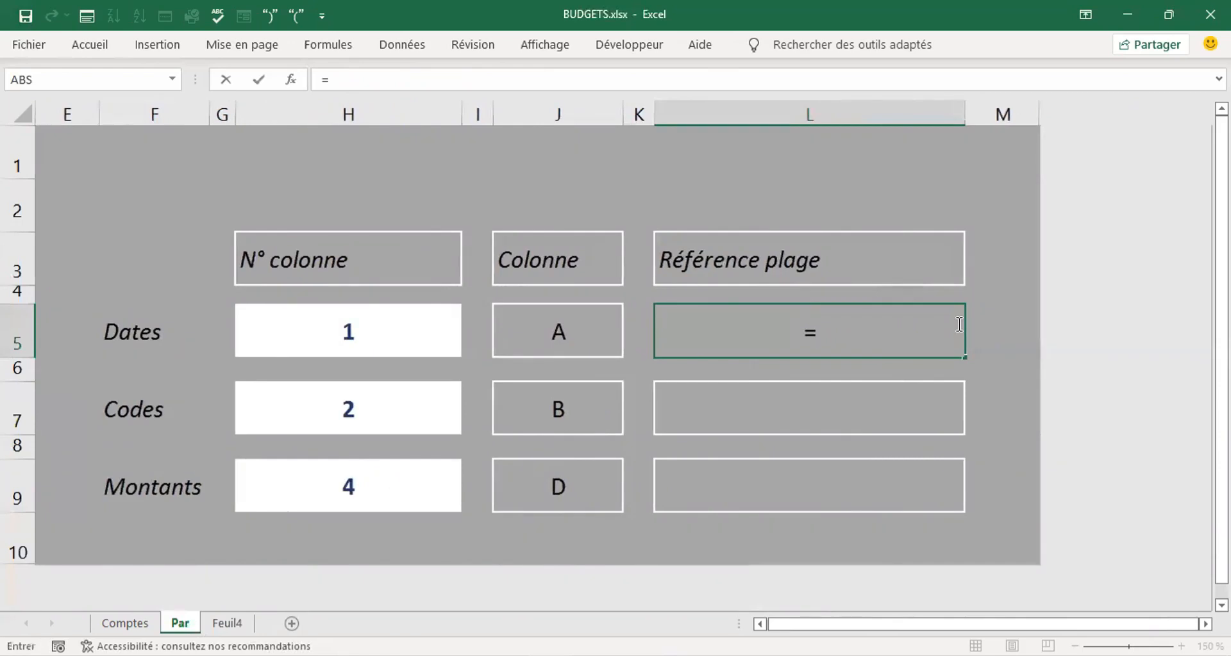
text("["&)
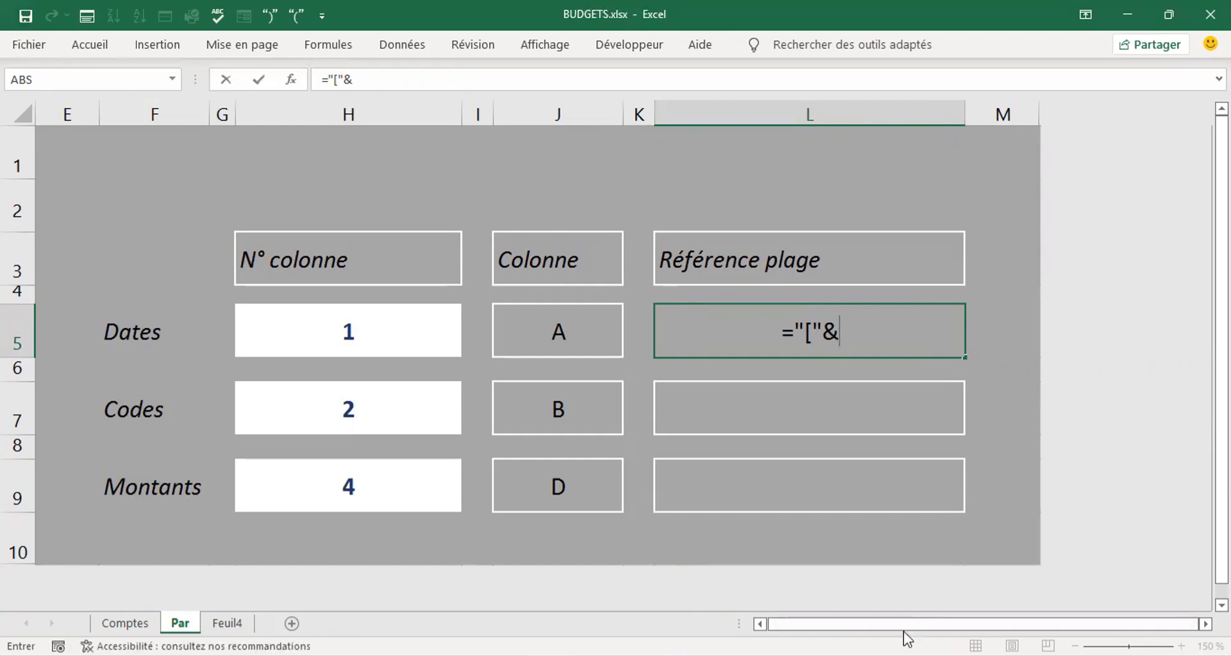
drag(885, 628, 872, 633)
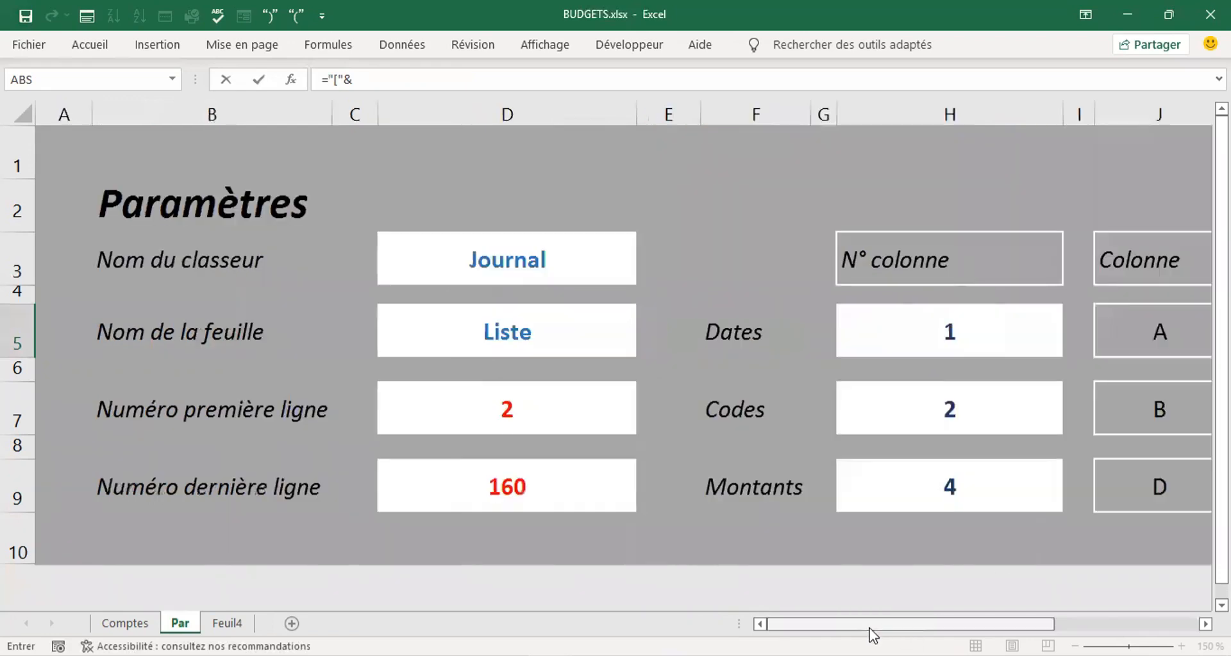
click(548, 259)
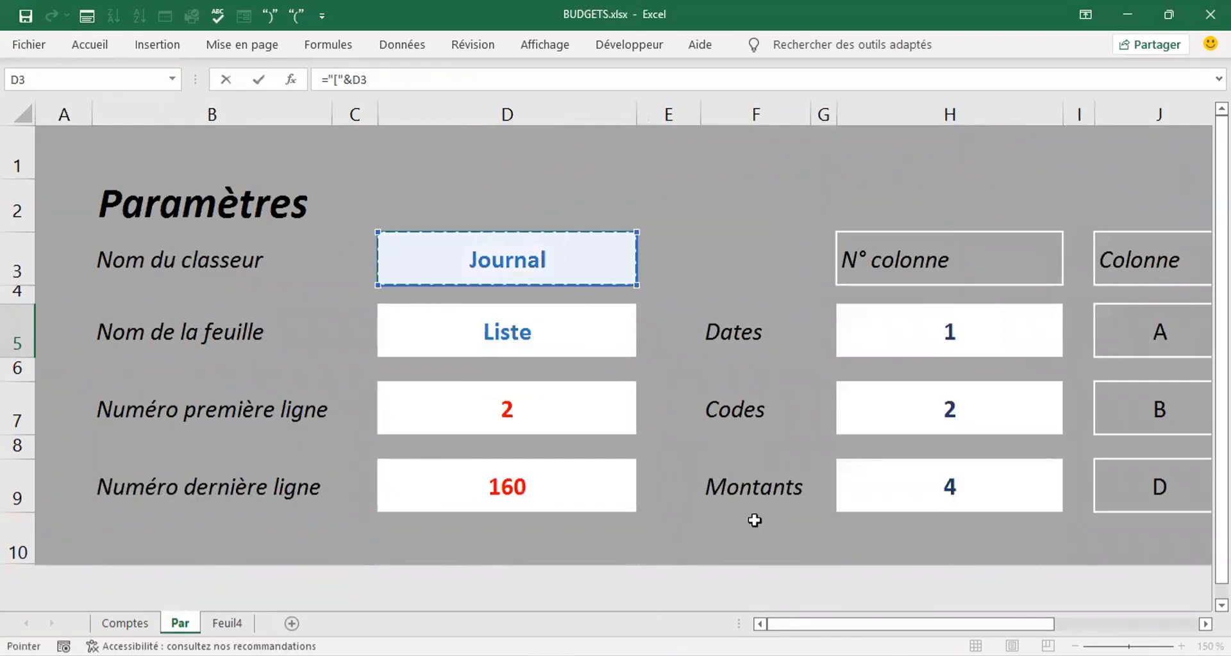
drag(825, 628, 942, 631)
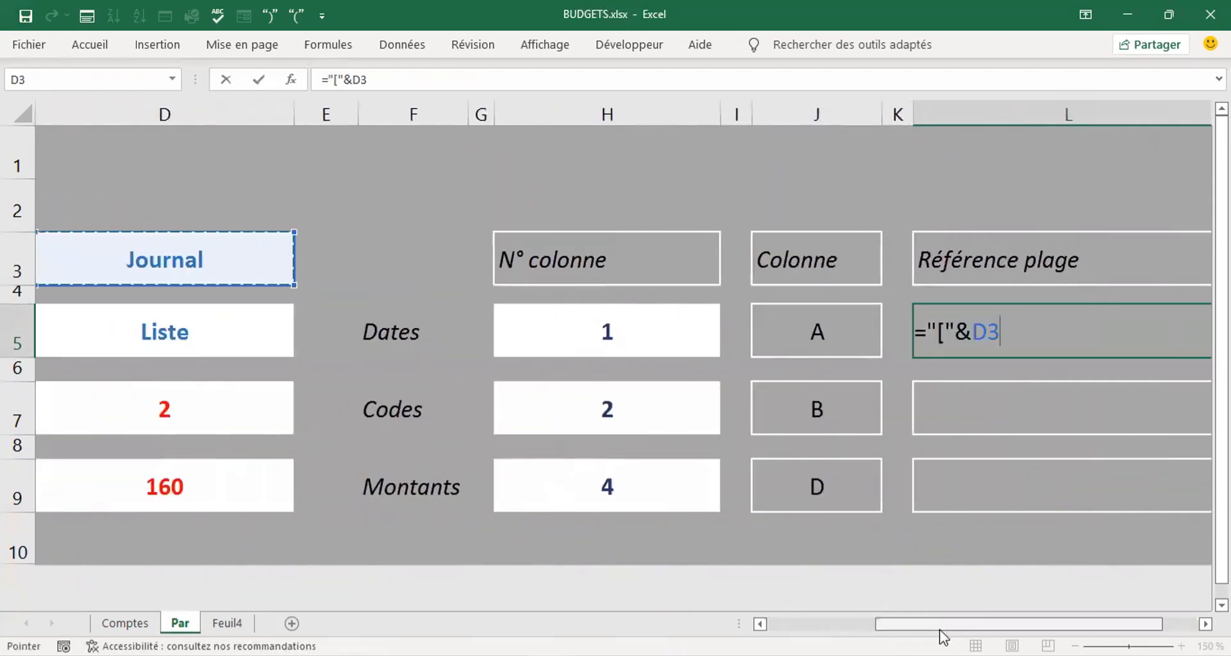
- Make the D3 reference absolute and add the closing bracket, giving ="["&$D$3&"]" in cell L5
click(990, 329)
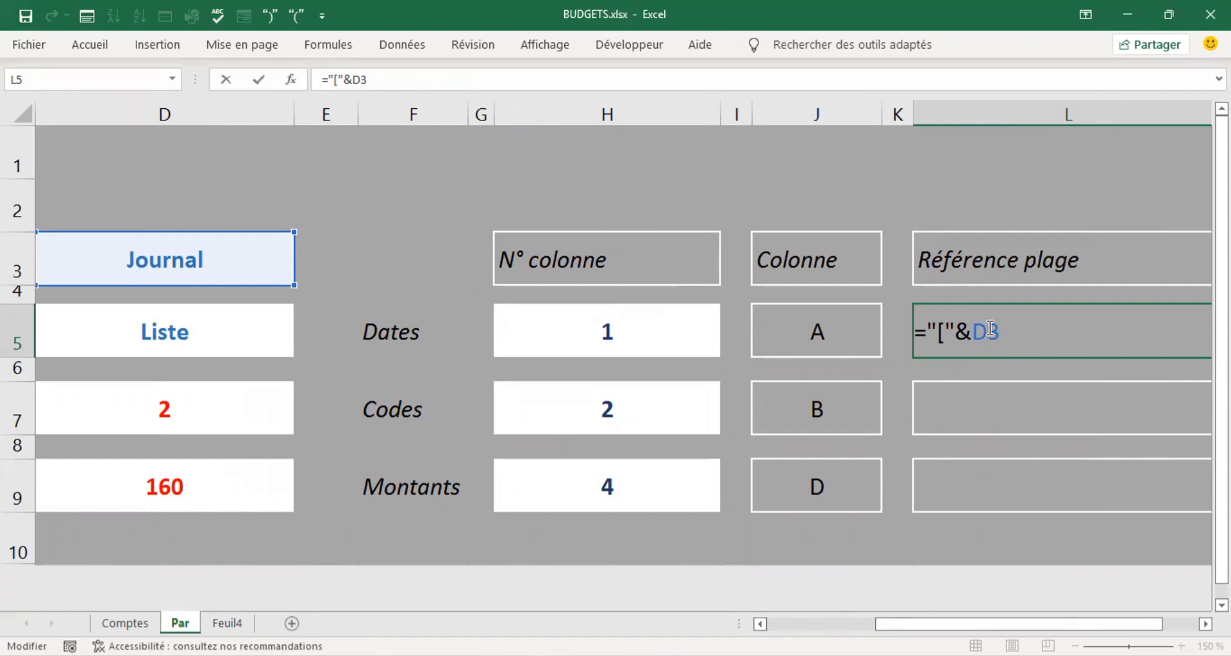
key(F4)
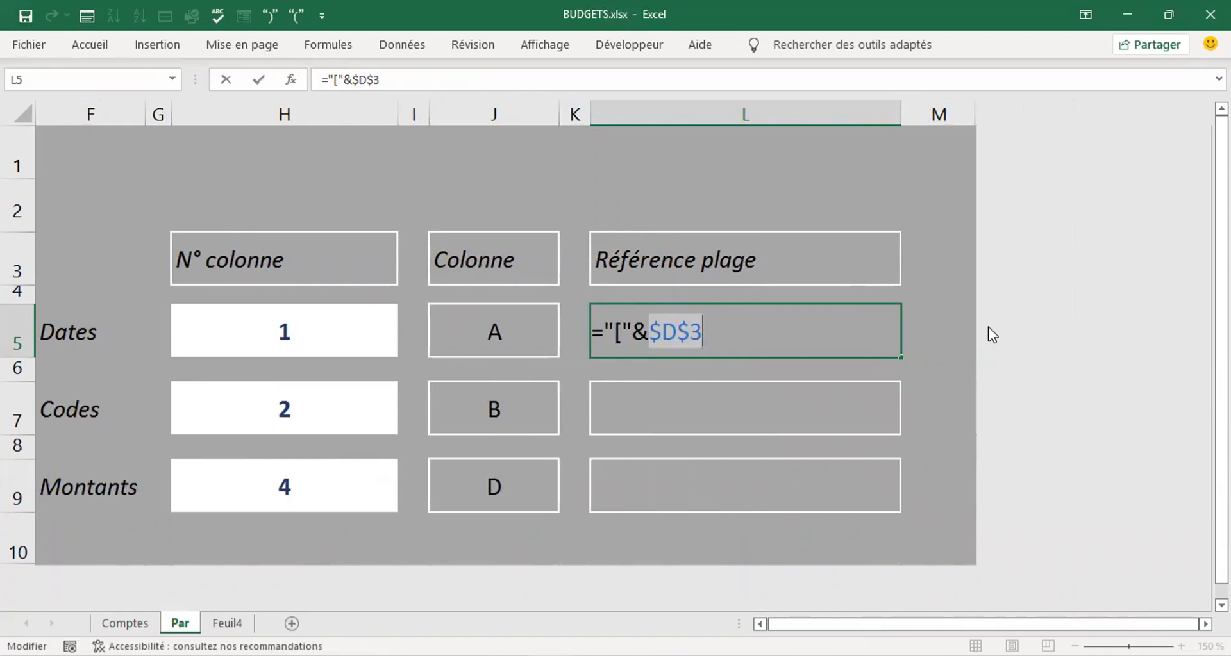
click(736, 342)
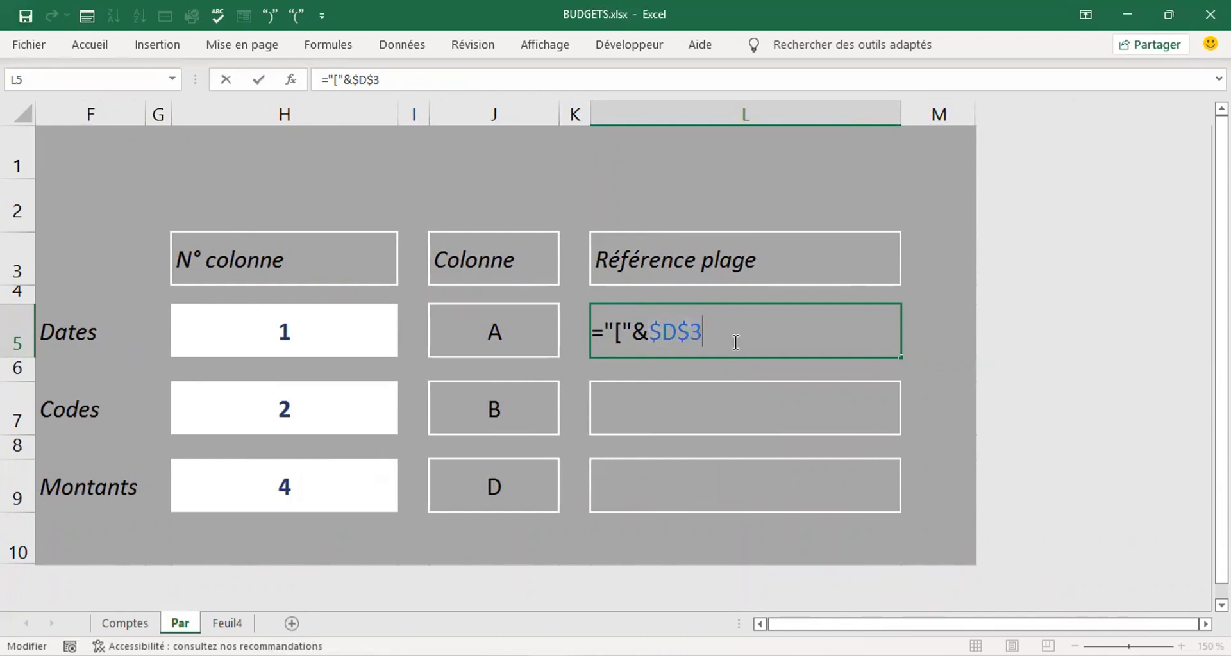
text(&"]&)
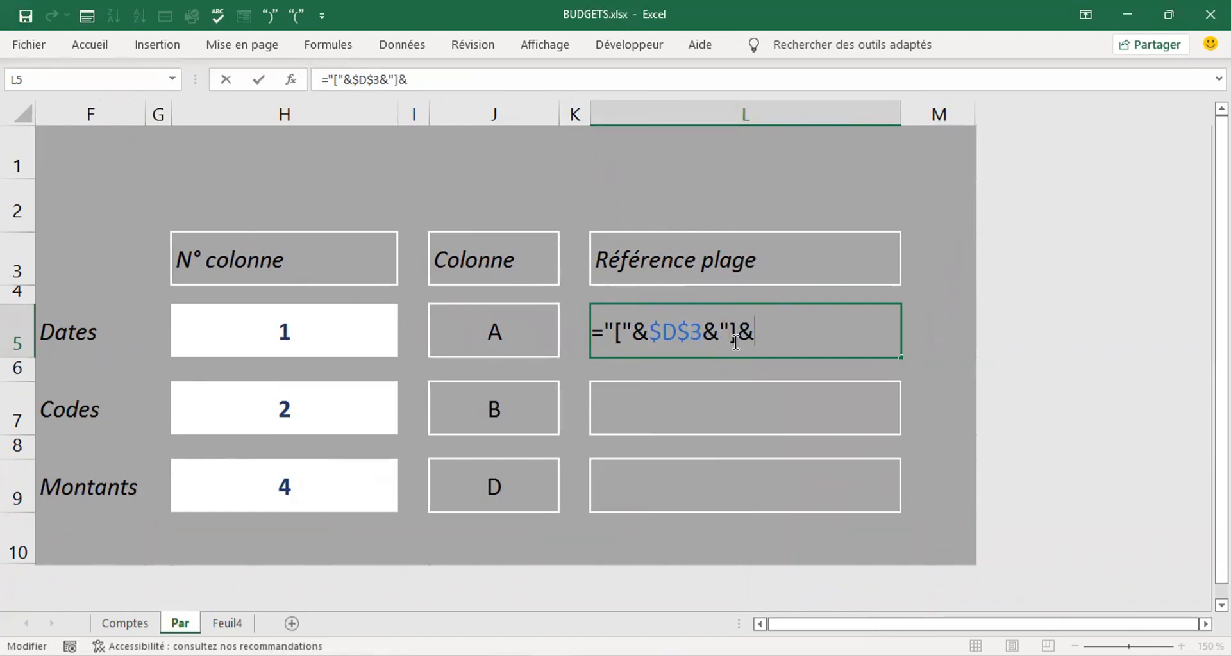
key(BackSpace)
text("&)
key(BackSpace)
key(Return)
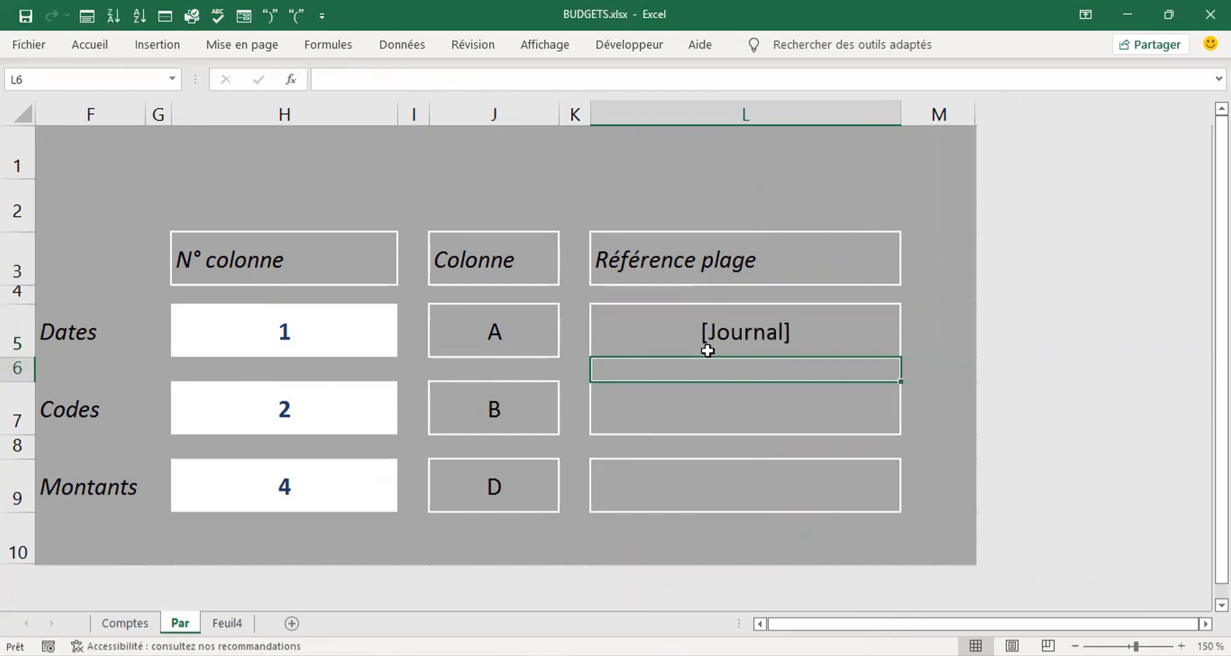
- Append the sheet name parameter to the formula in L5 as the absolute reference &$D$5
click(707, 351)
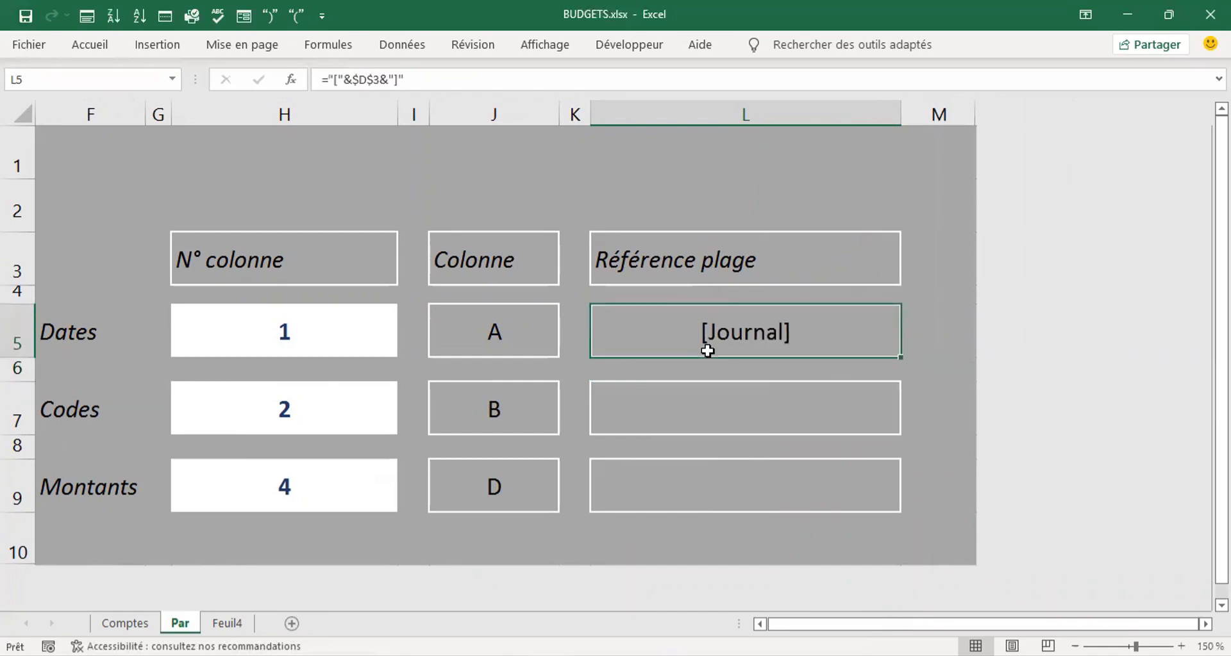
double_click(762, 332)
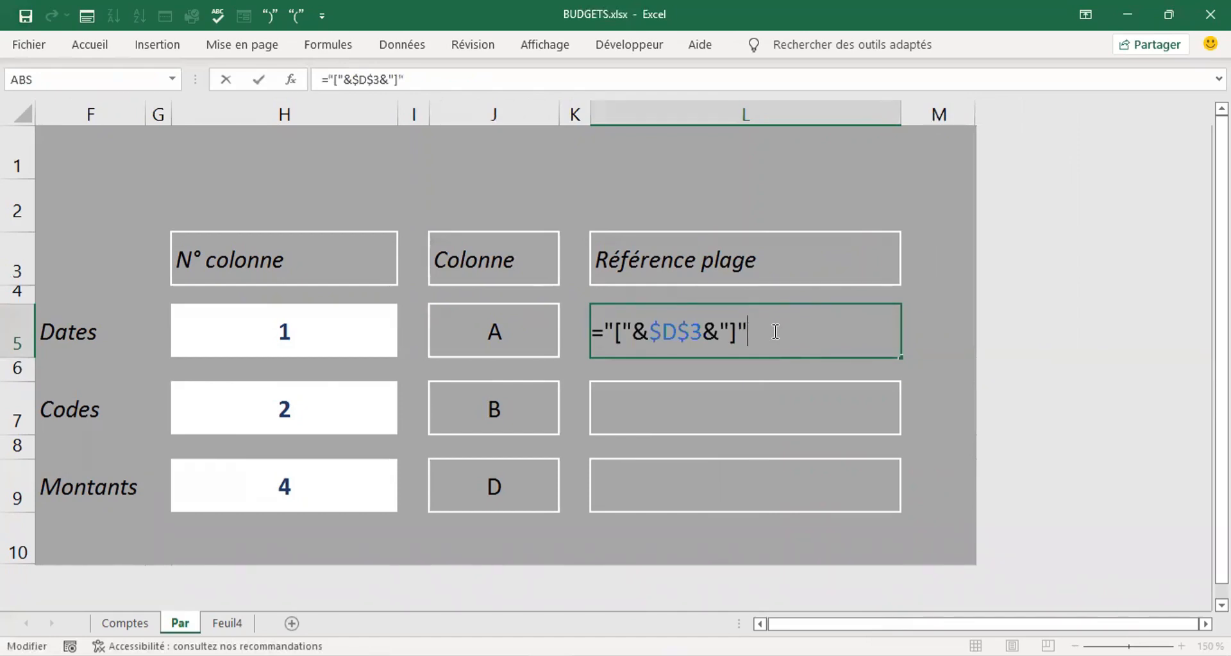
text(&)
drag(859, 620, 806, 620)
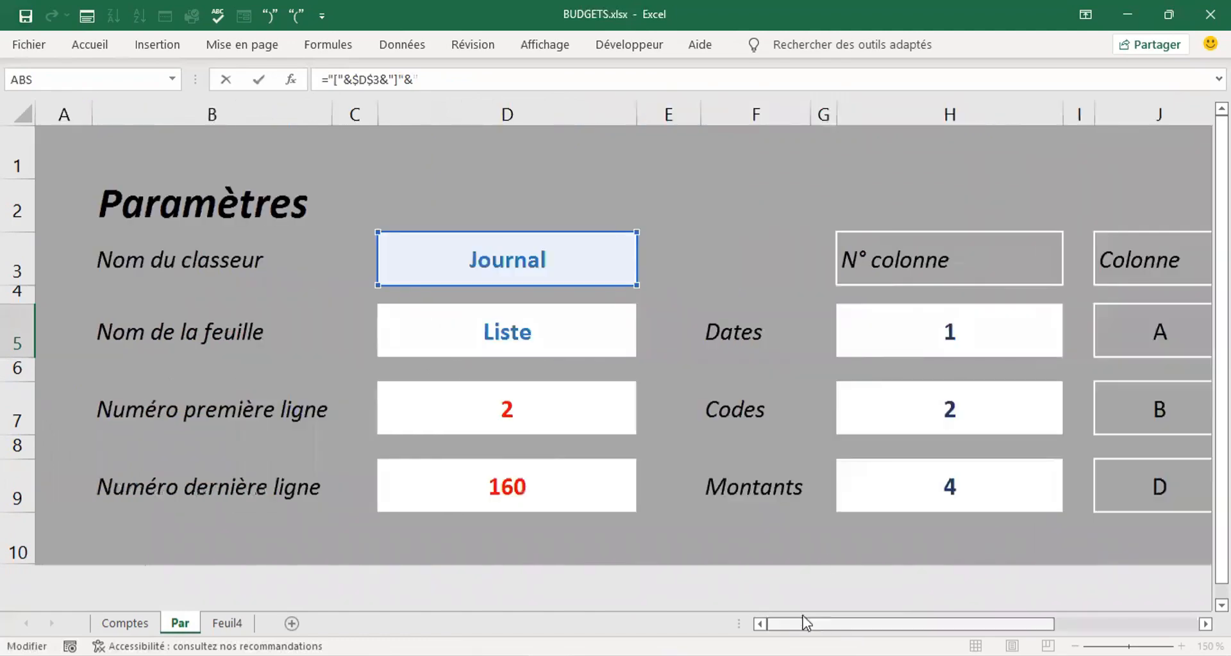
click(536, 338)
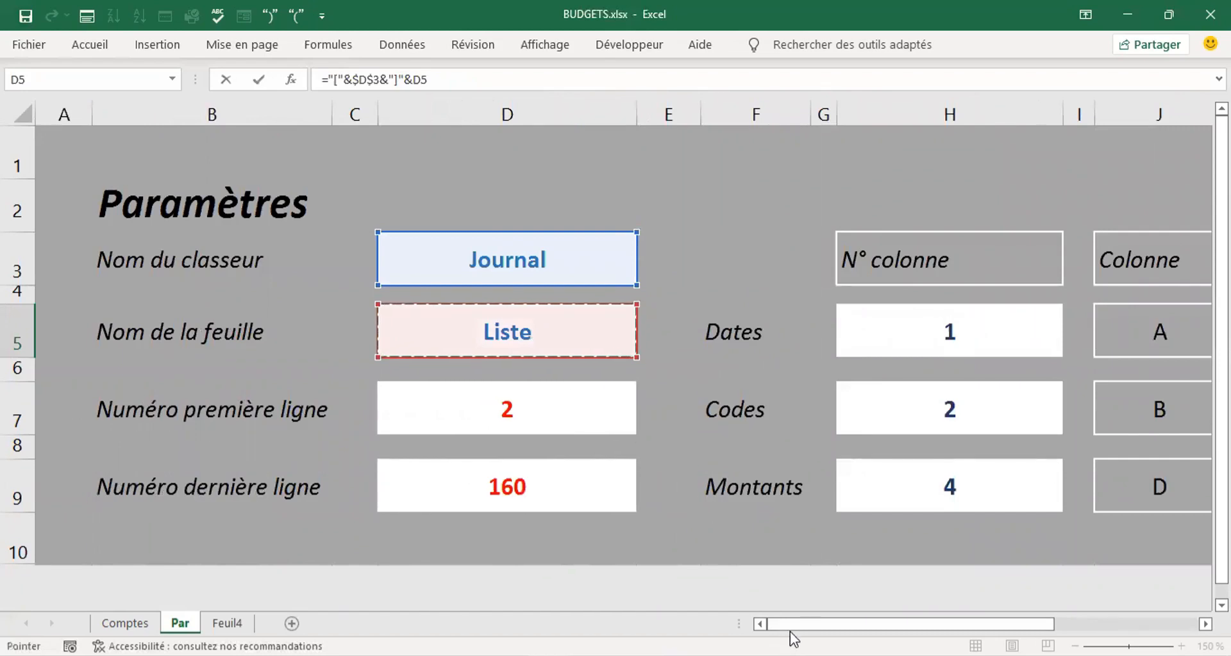
drag(801, 626, 870, 626)
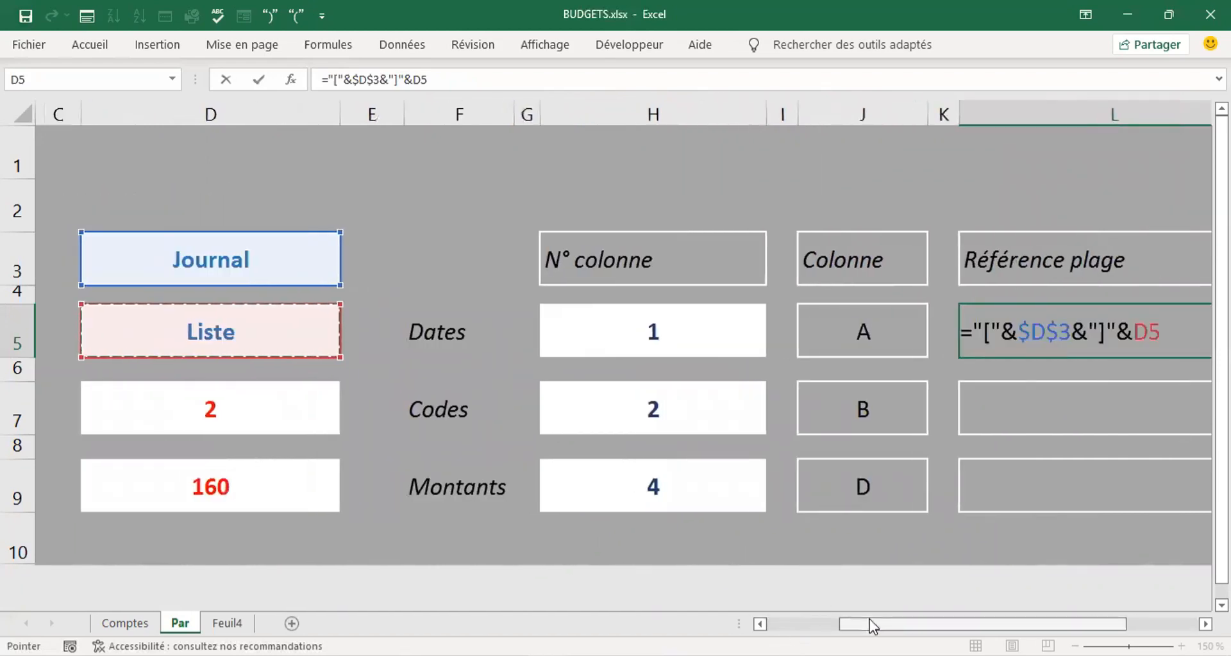
click(1145, 337)
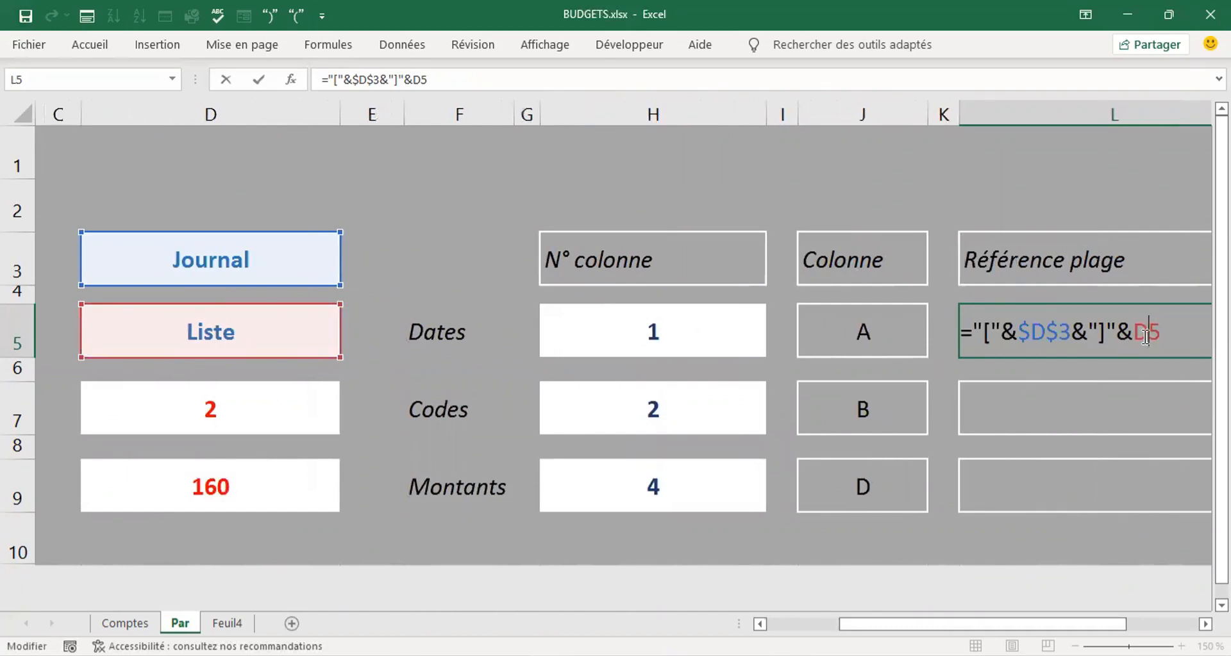
key(F4)
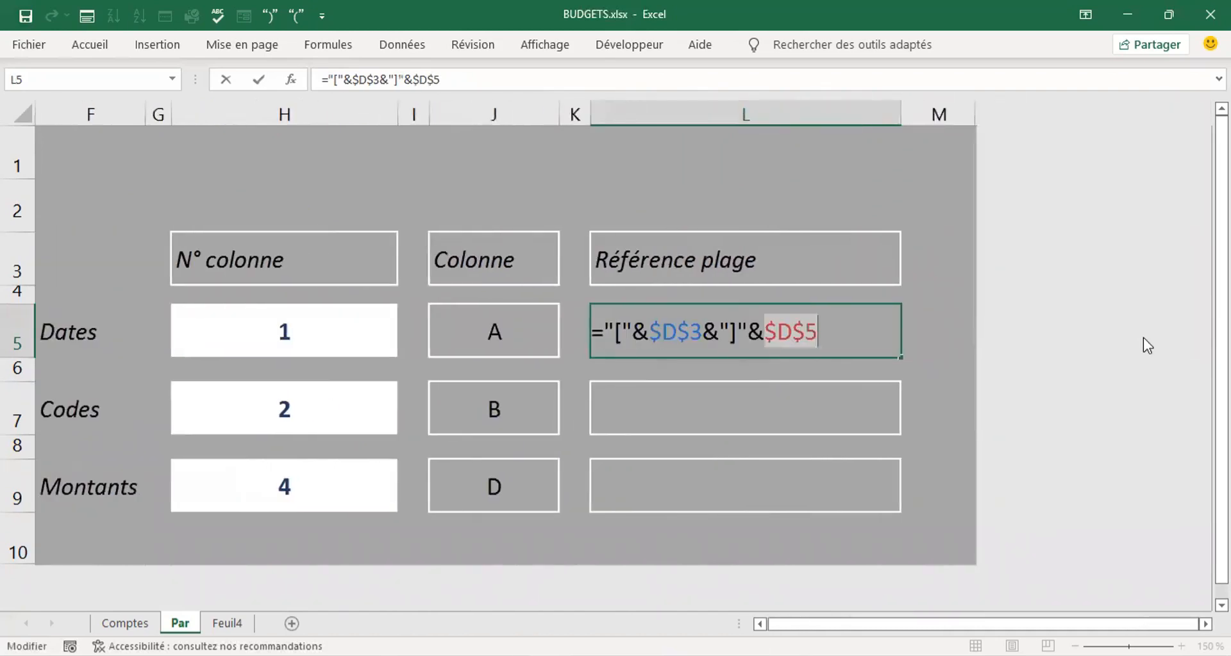
click(856, 338)
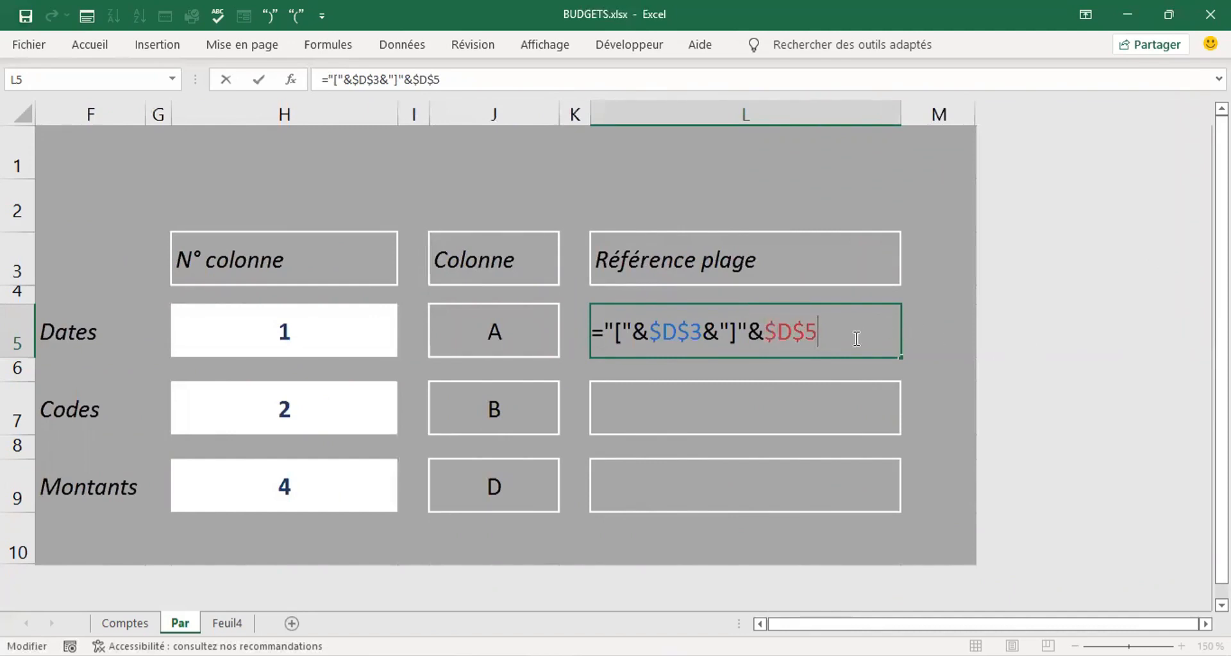
- Complete the sheet part of L5's formula by appending the exclamation mark separator &"!"
text(&"!")
text(&)
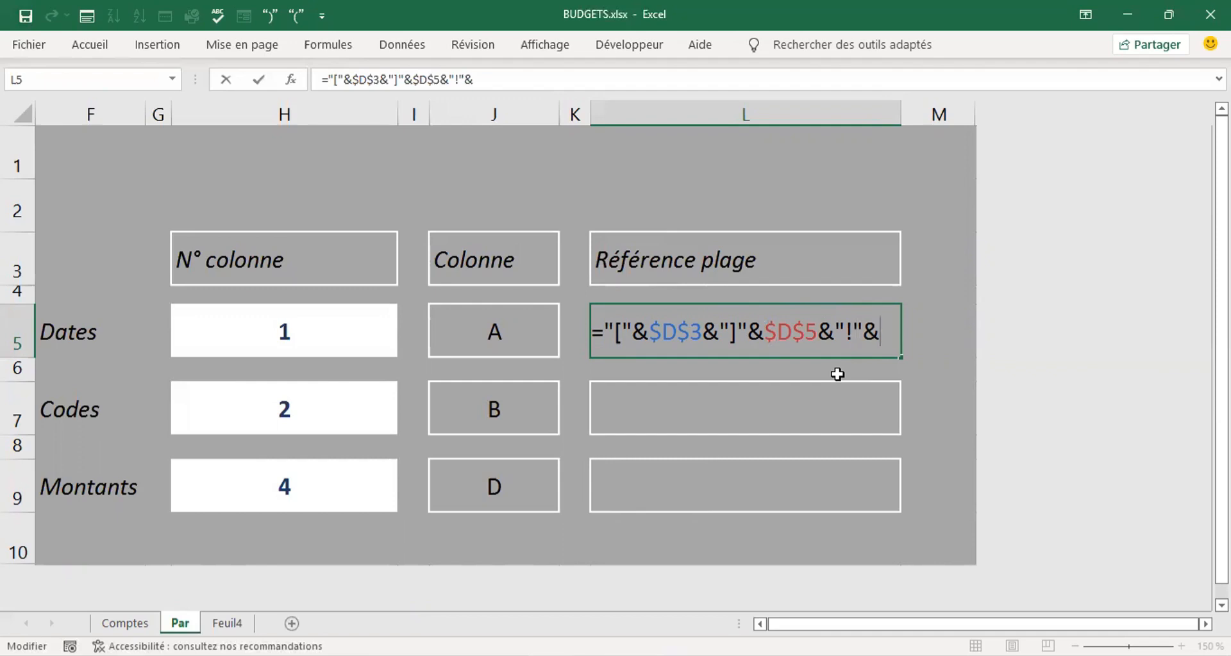
key(BackSpace)
key(Return)
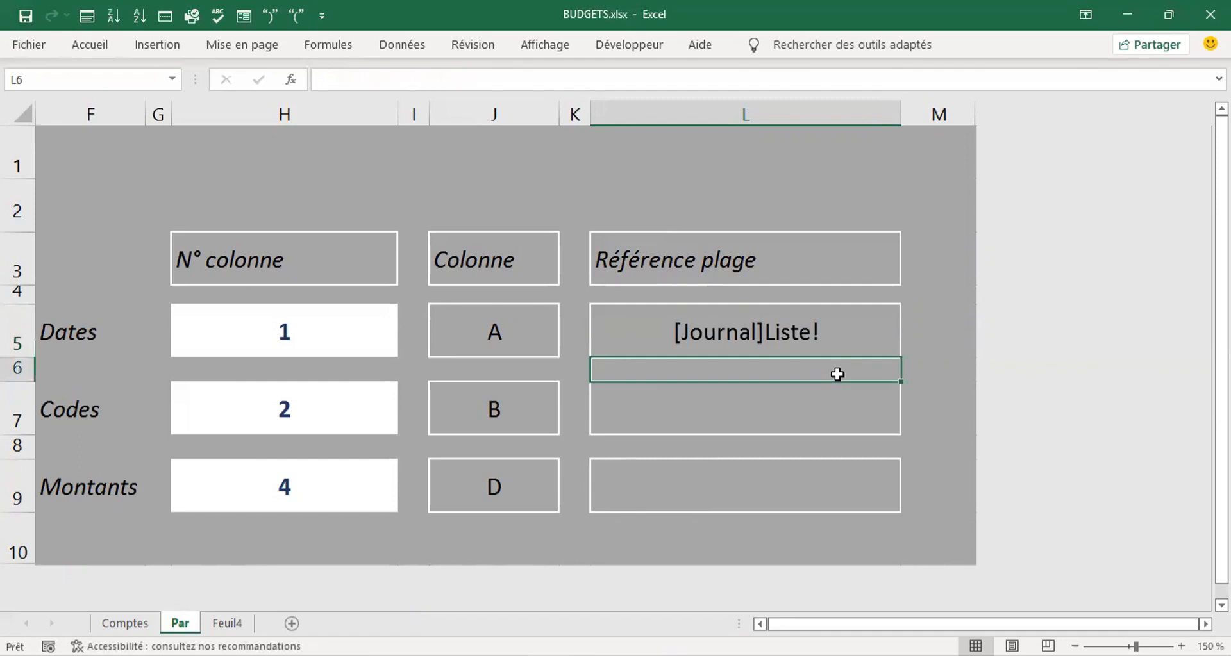
- Add the file extension to the workbook name parameter in D3 so it reads Journal.xlsx
click(323, 345)
key(Left)
key(Left)
key(Left)
key(Left)
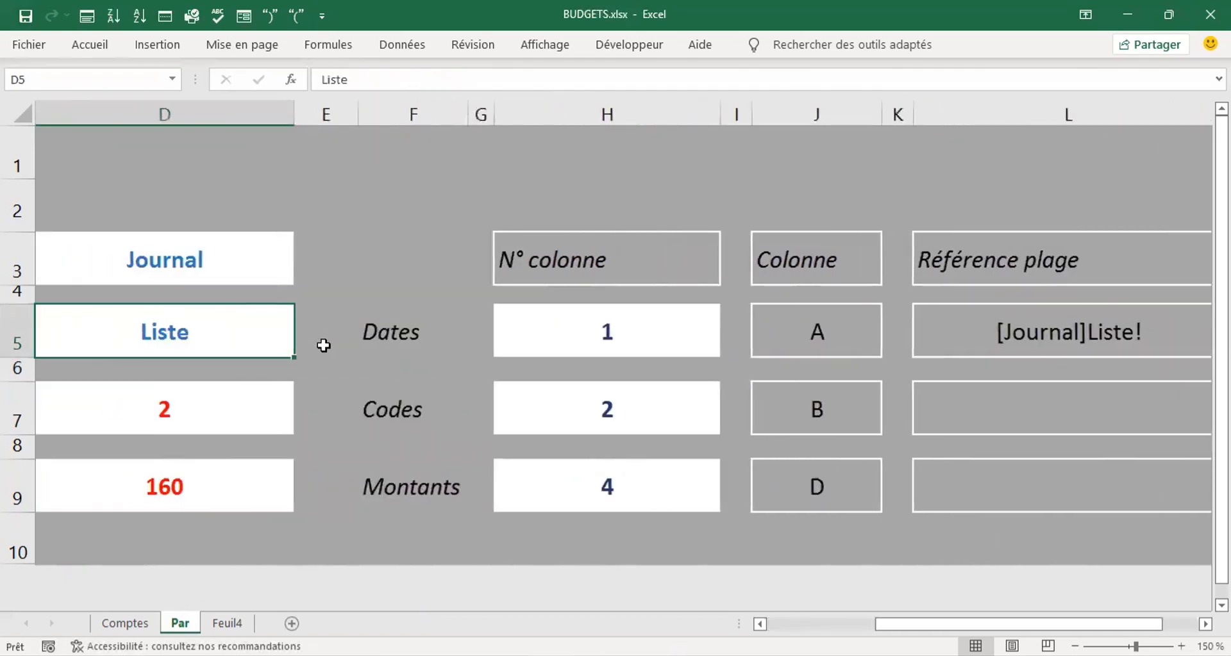
click(244, 277)
key(F2)
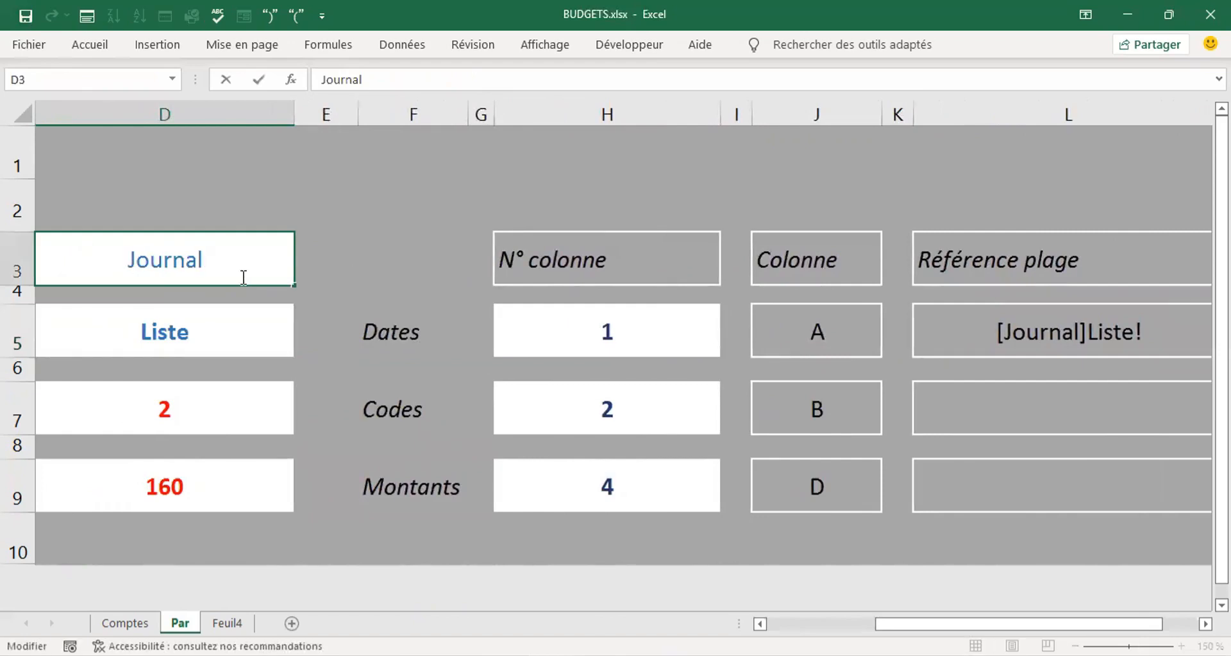
text(.xl)
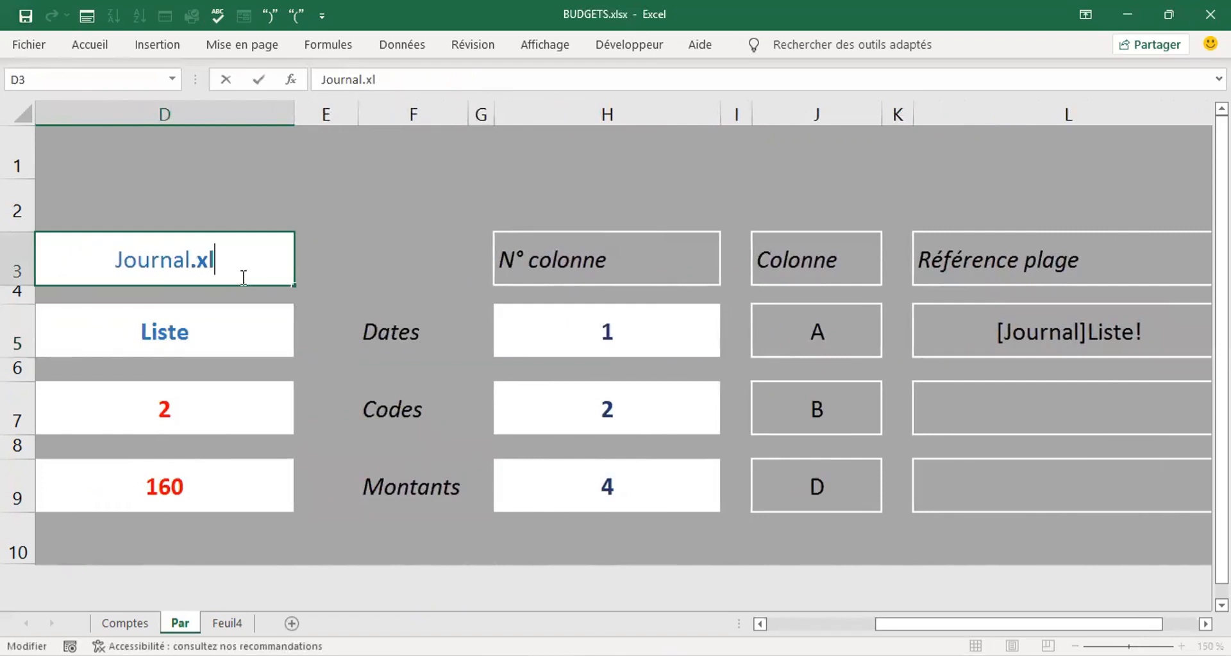
text(sx)
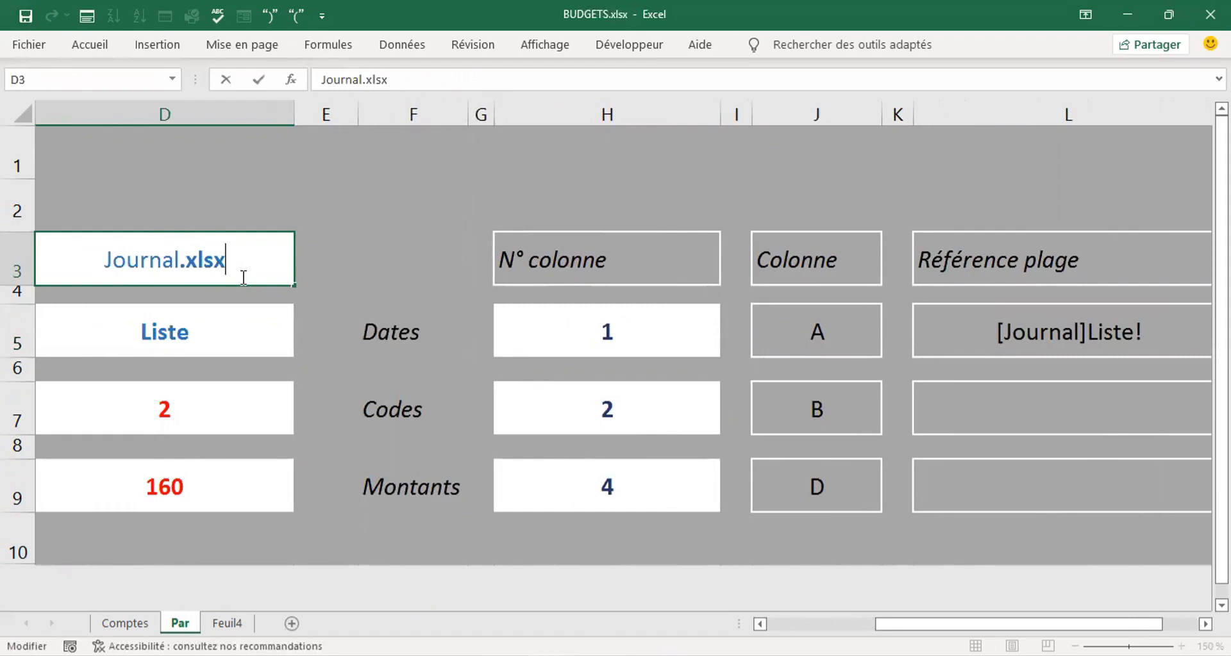
key(Return)
key(Up)
key(Down)
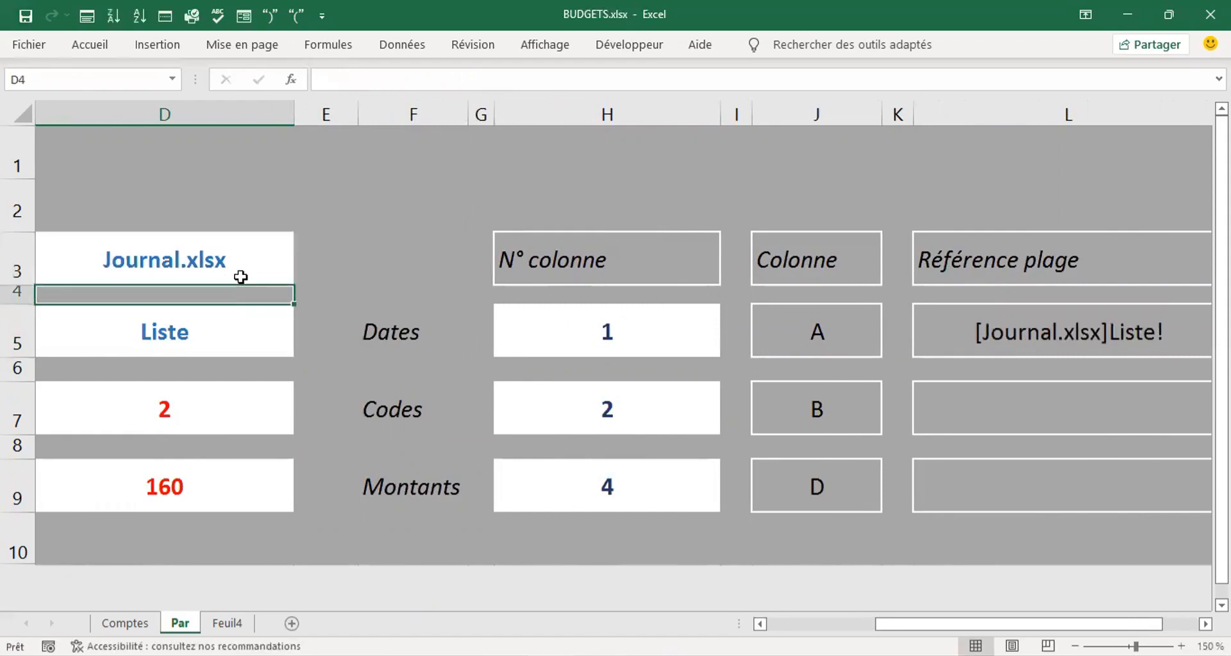
- Append the Dates column letter to the range reference formula in L5 as the relative reference &J5
key(Up)
key(Right)
key(Right)
key(Right)
key(Right)
key(Right)
key(Right)
key(Right)
key(Right)
key(Right)
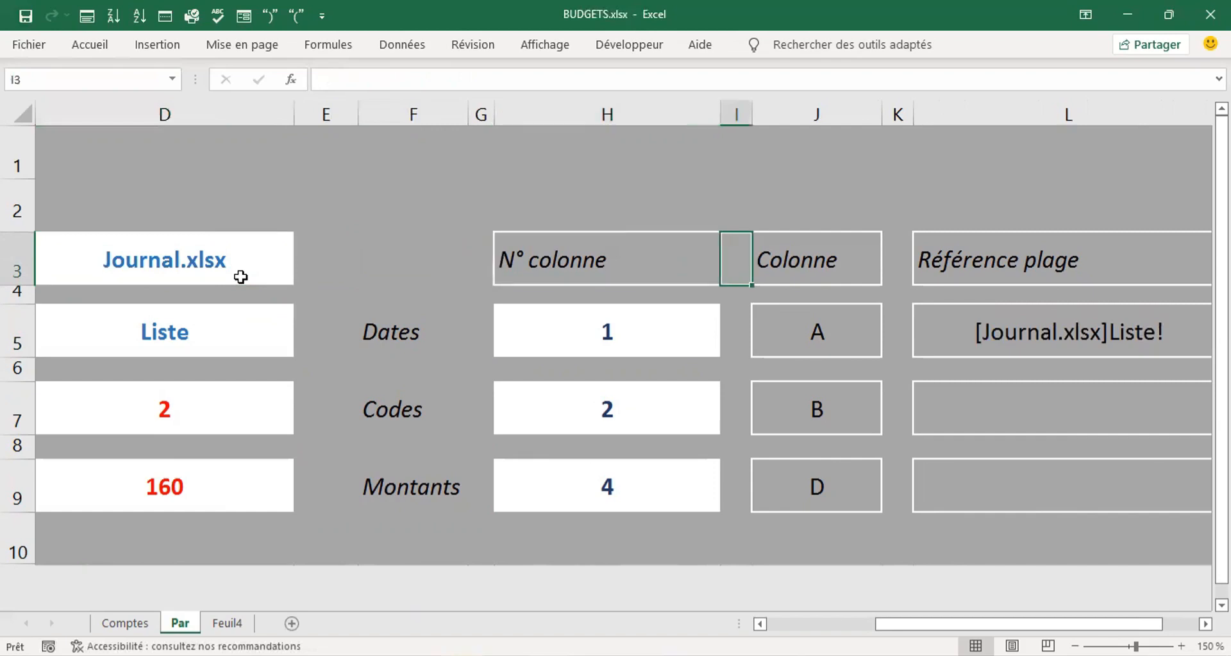
key(Down)
key(Left)
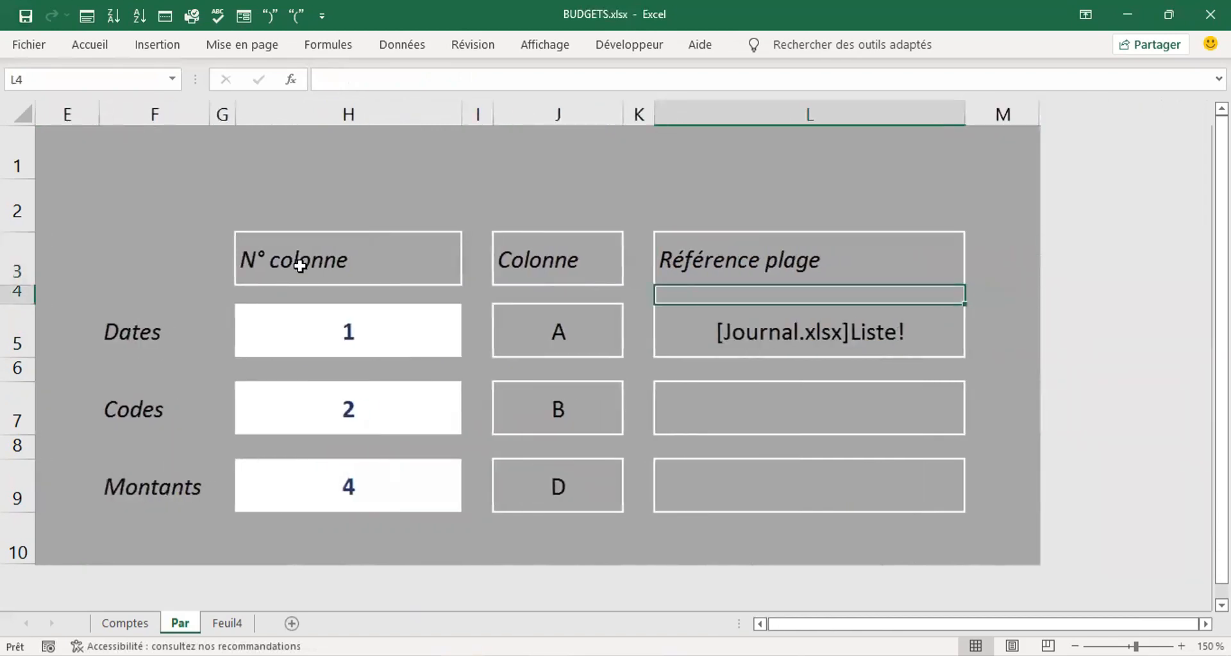
key(Down)
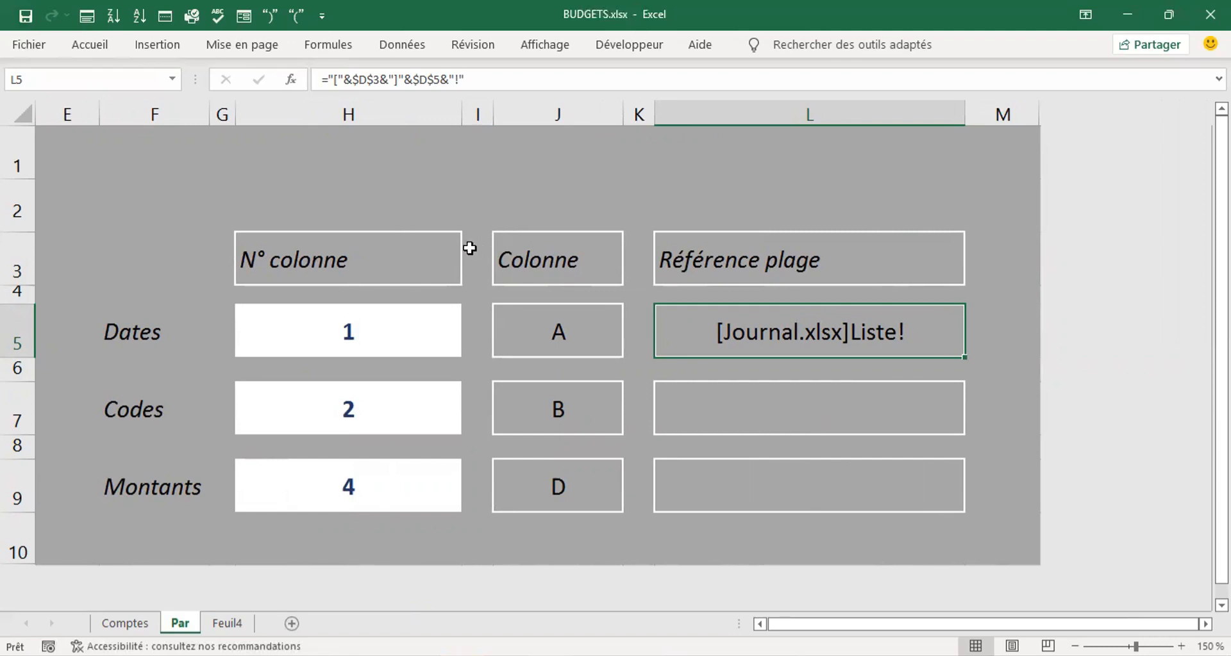
double_click(909, 332)
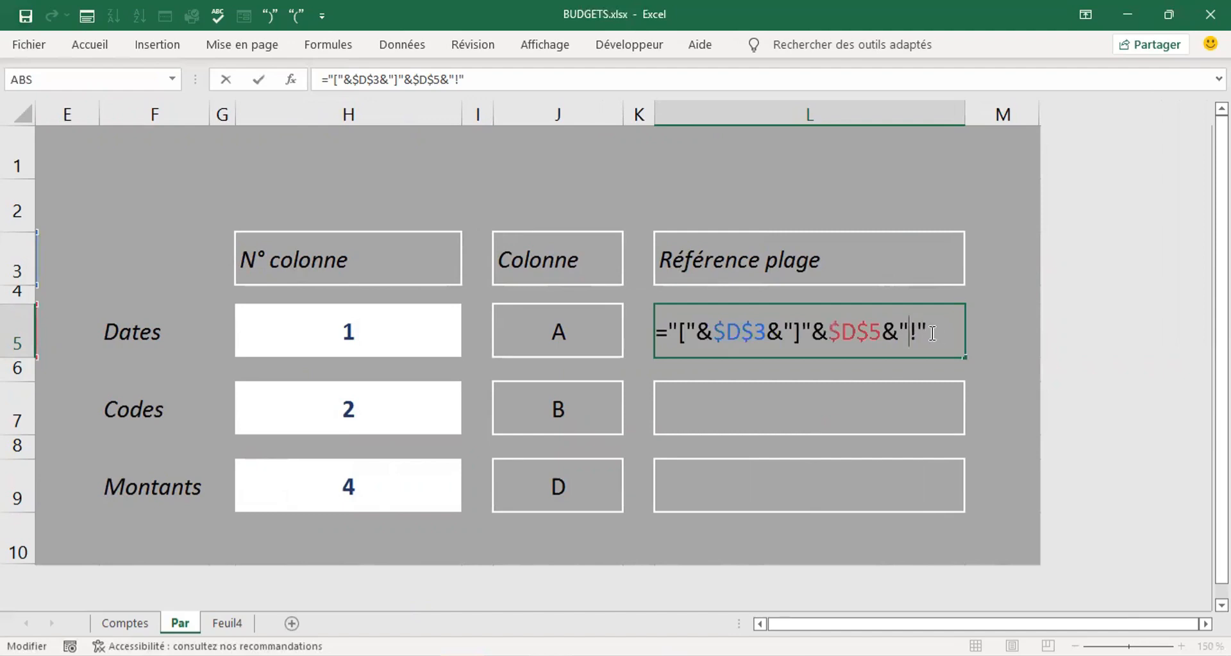
click(932, 334)
text(&)
click(567, 331)
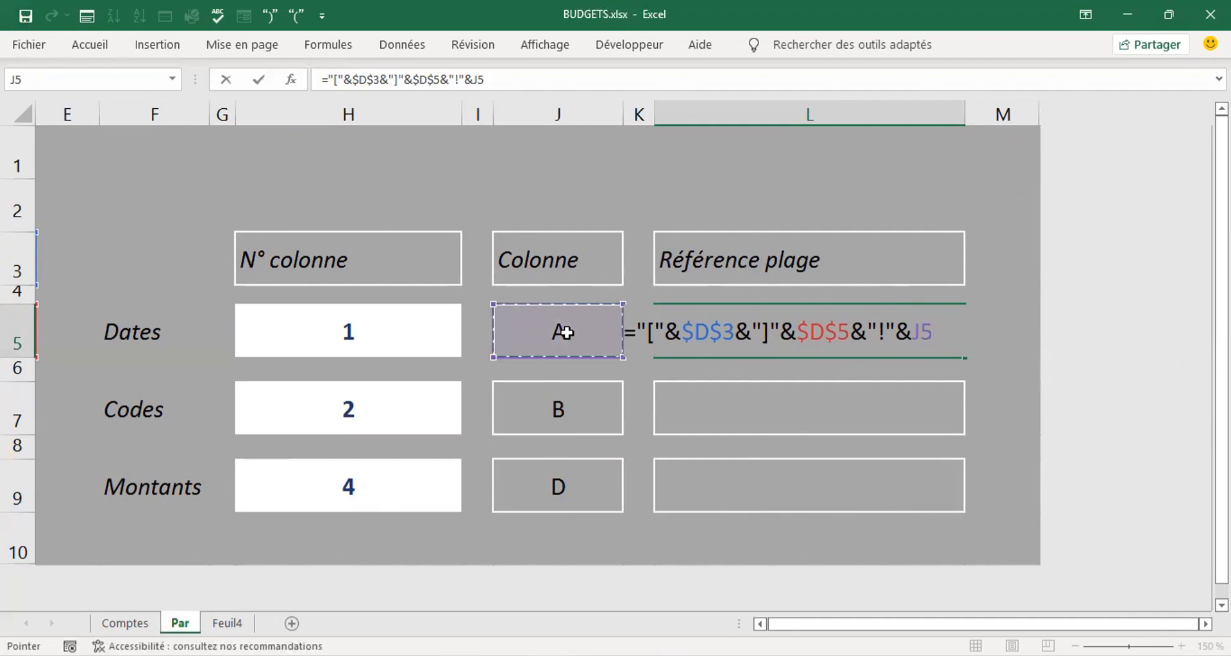
- Append the first row number parameter to L5's formula as the absolute reference &$D$7
text(&)
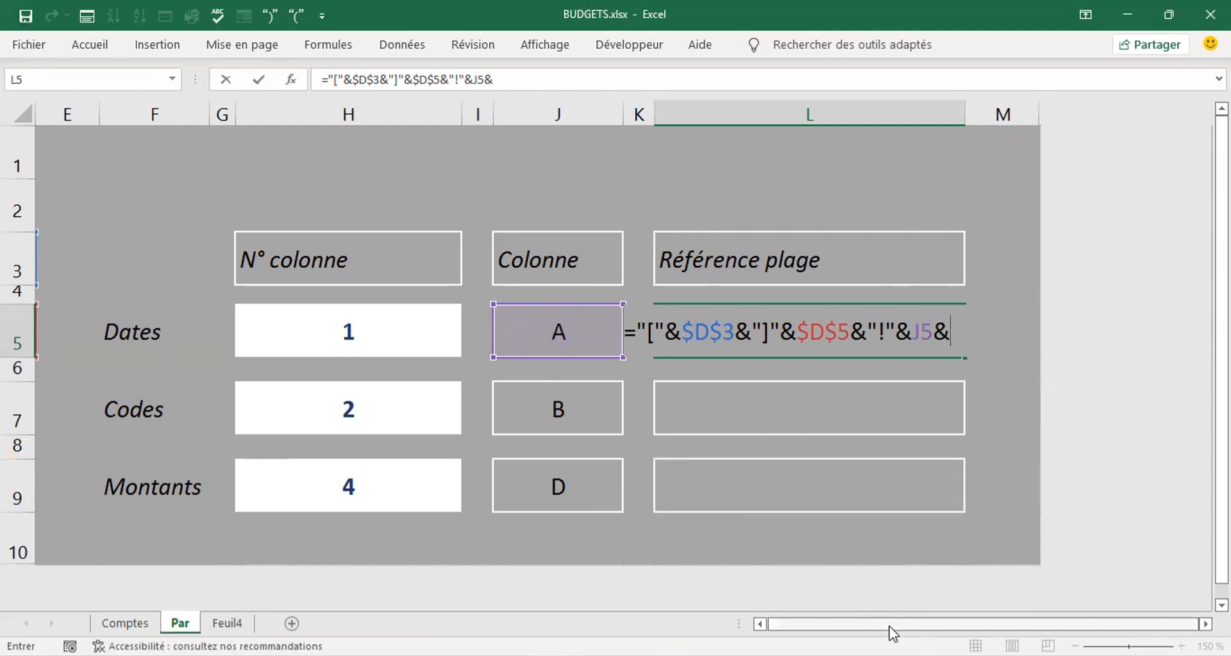
drag(891, 632, 856, 635)
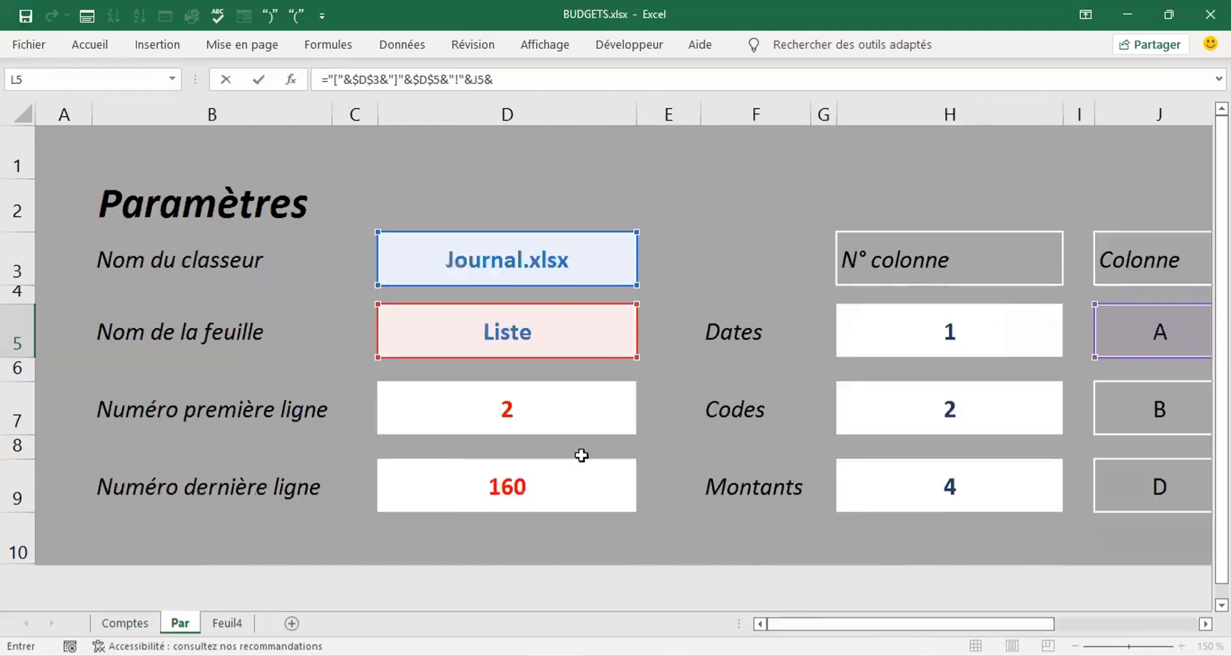
click(514, 430)
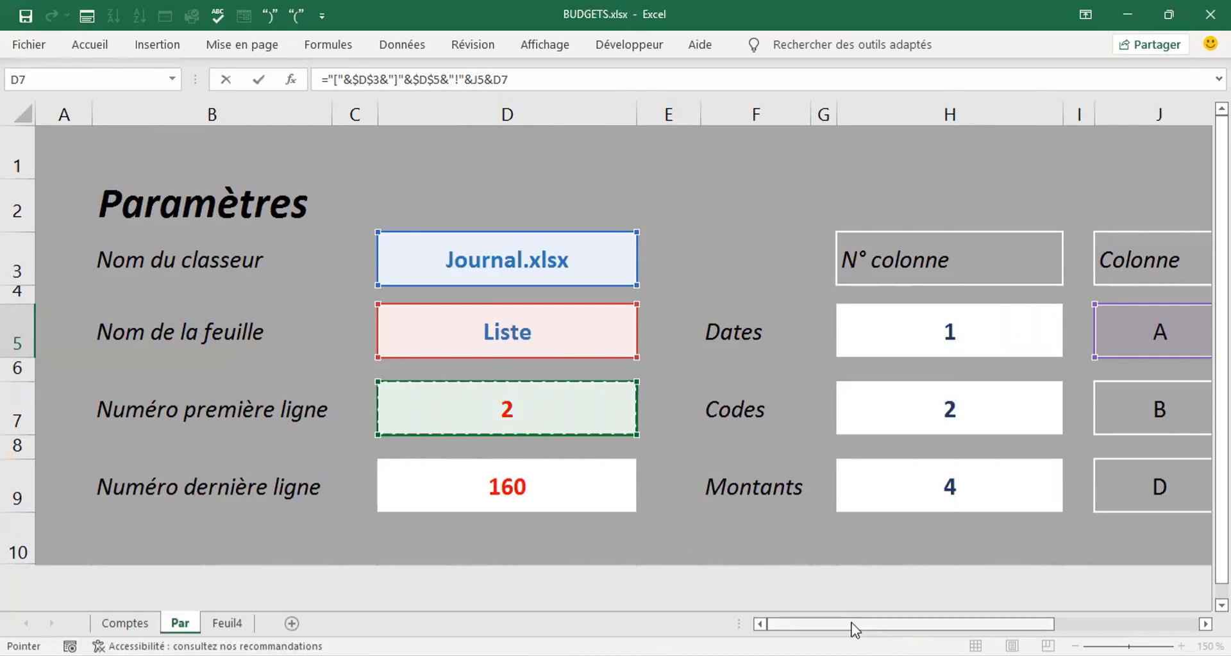
drag(852, 629, 996, 643)
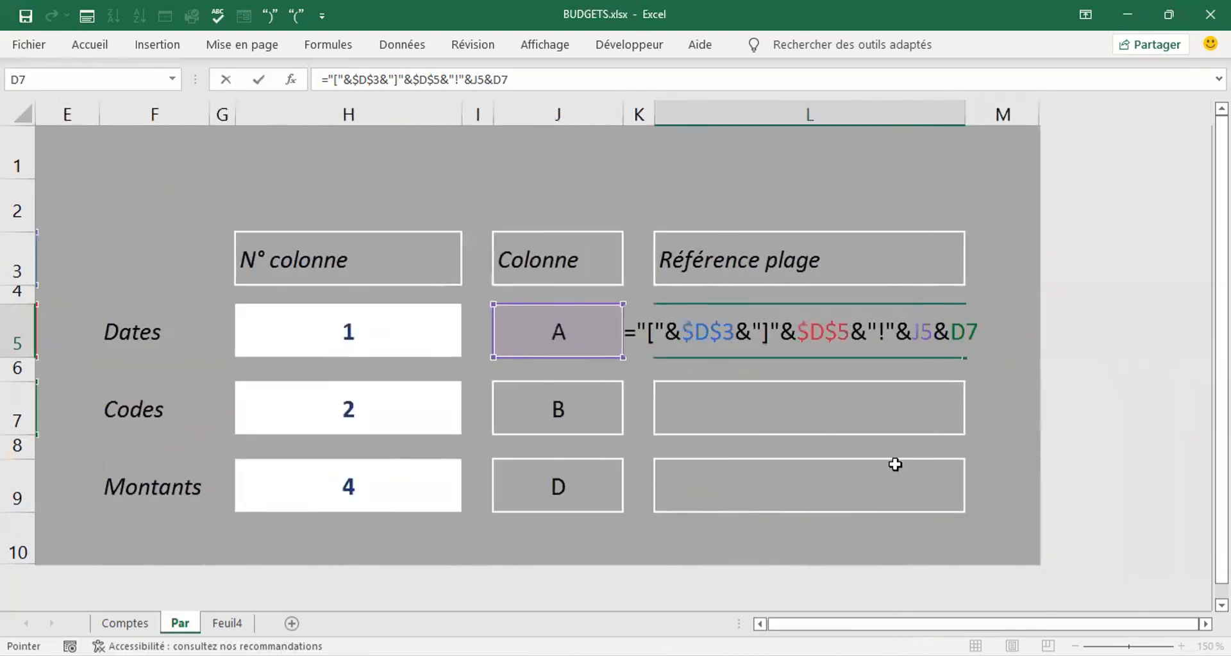
click(966, 323)
key(F4)
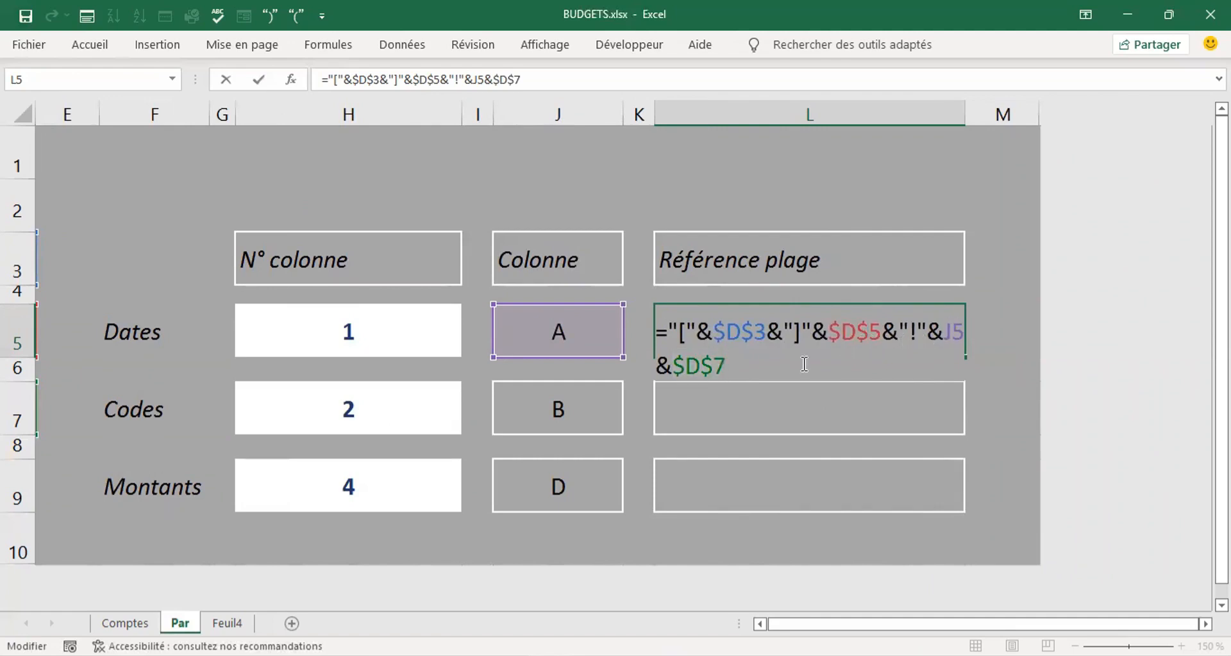
- Append the colon separator and the last row number parameter to L5's formula as &":"&D9
text(&:)
key(BackSpace)
text(":"&)
drag(827, 624, 764, 625)
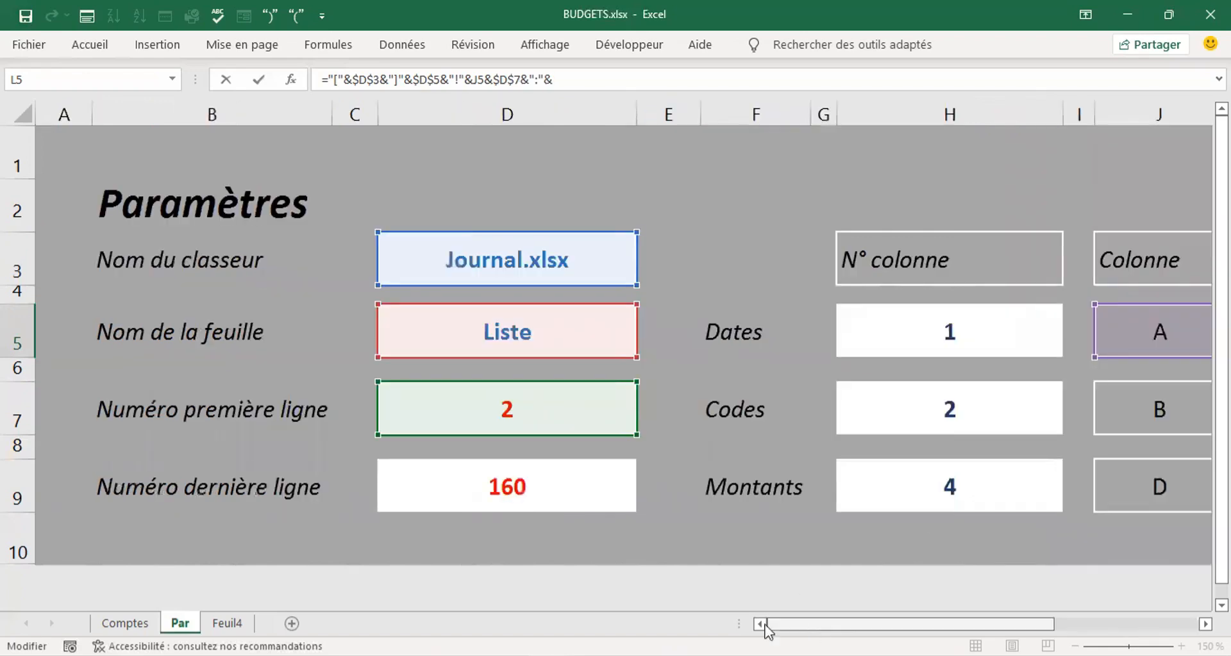
click(504, 489)
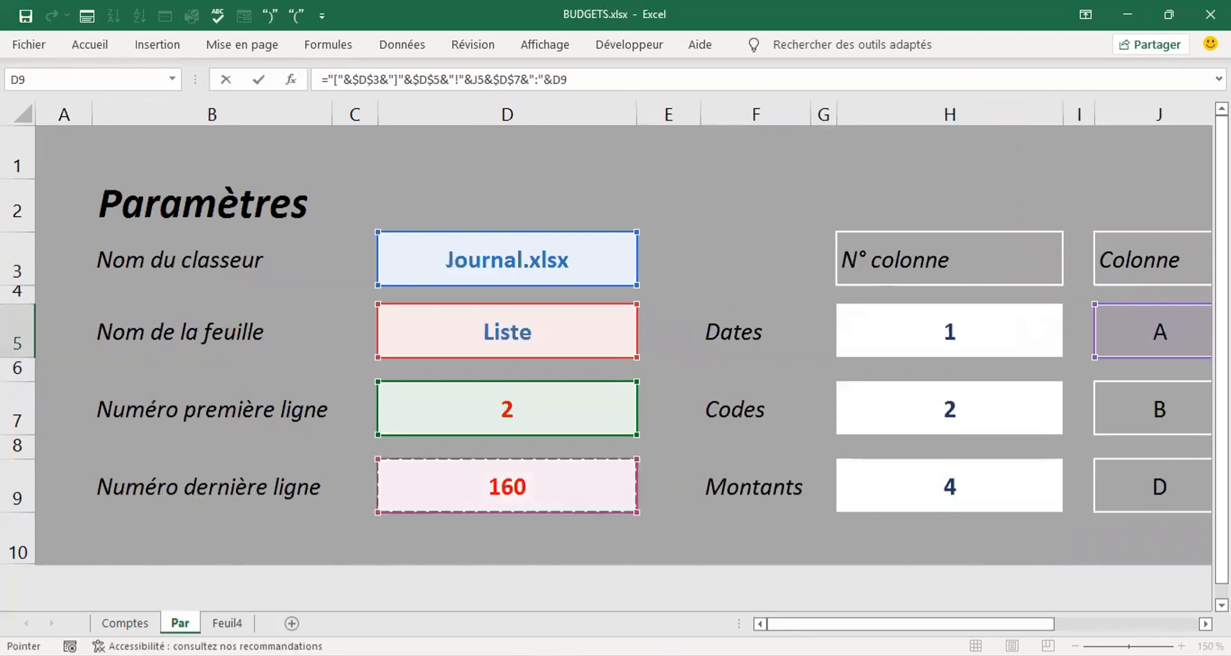
drag(854, 632, 872, 629)
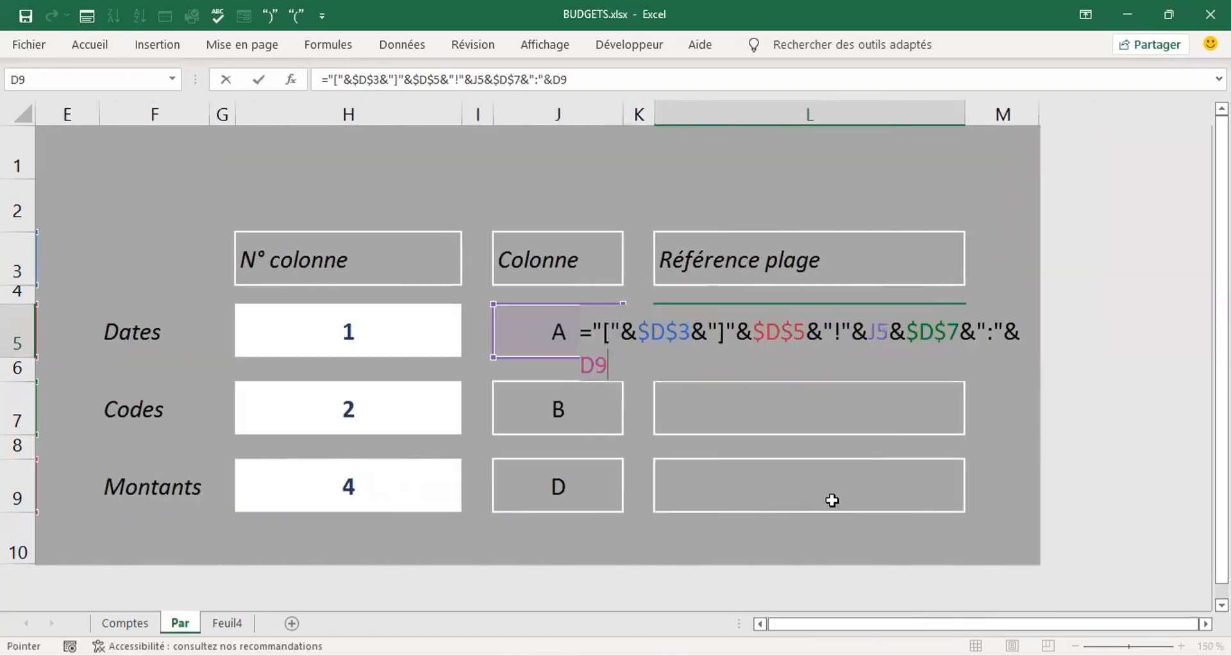
- Make the D9 reference in L5's formula absolute as $D$9 and validate the formula
click(594, 364)
key(F5)
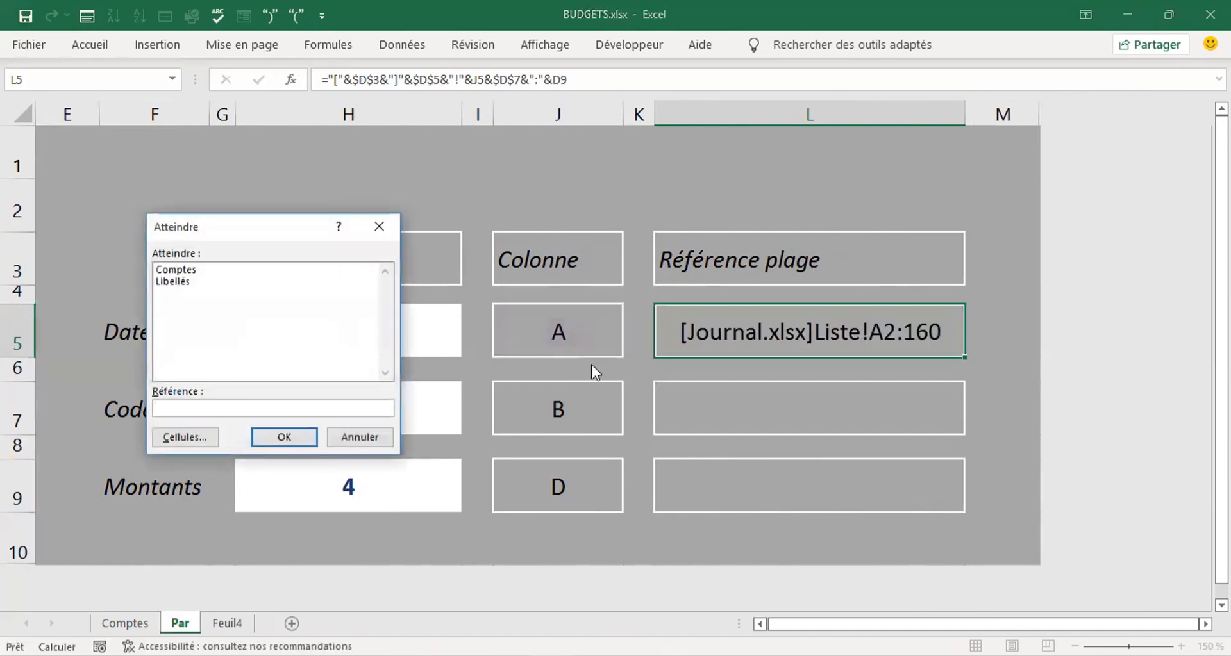
click(378, 228)
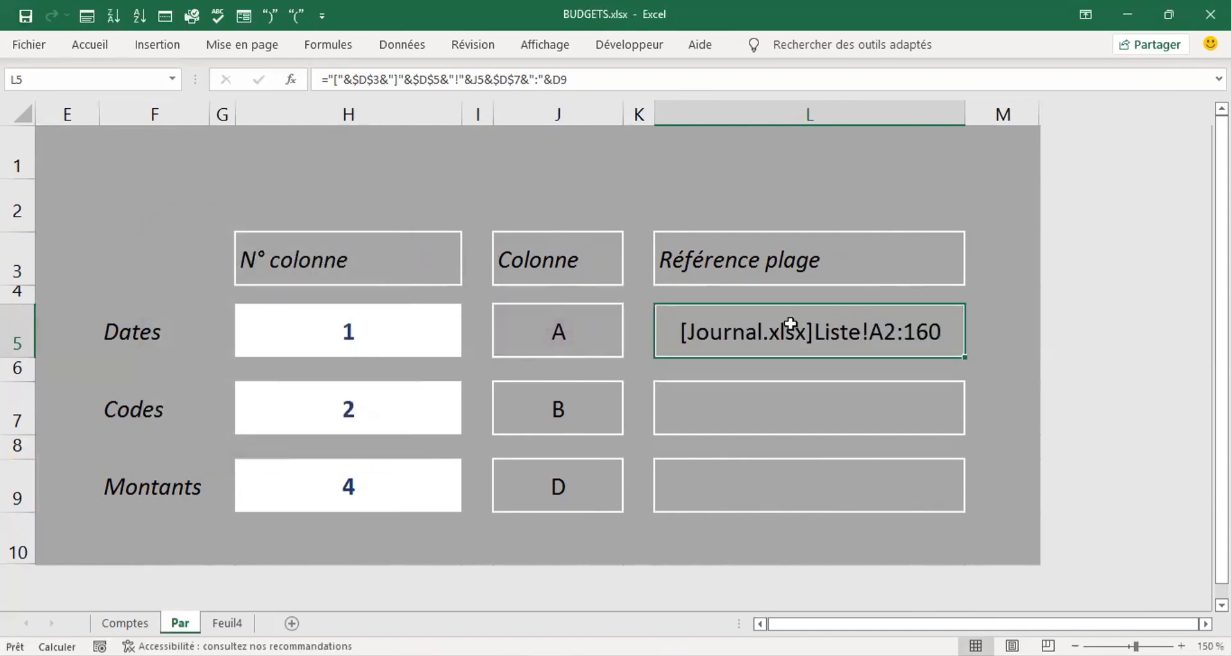
double_click(932, 332)
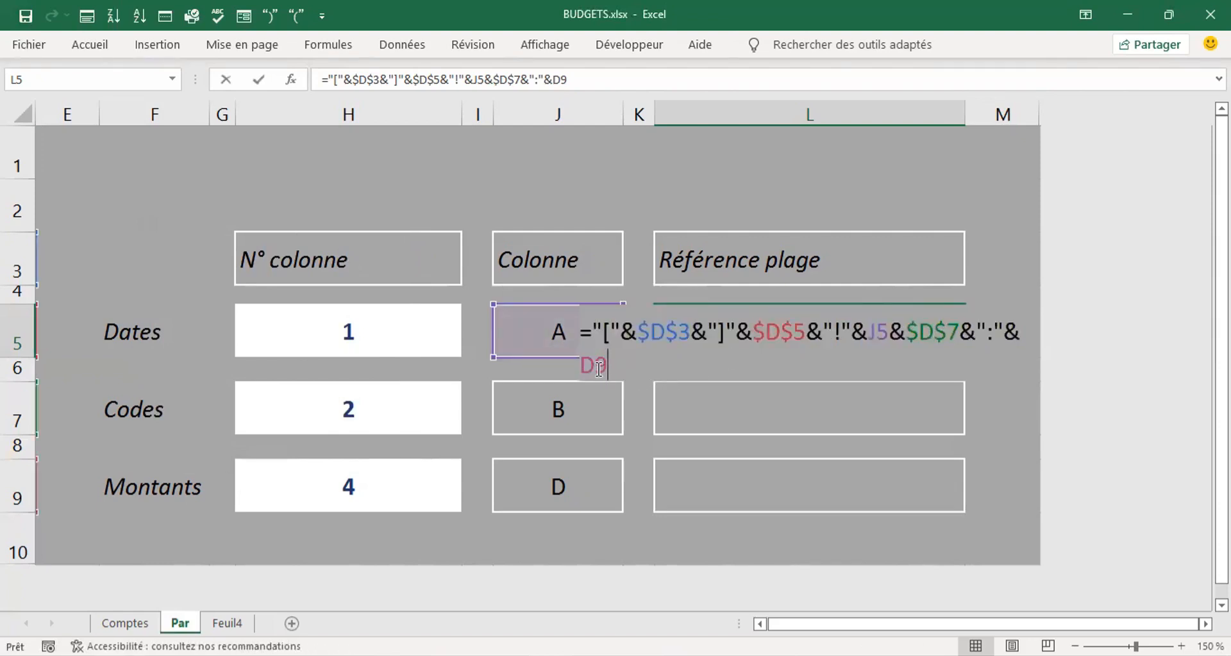
key(F4)
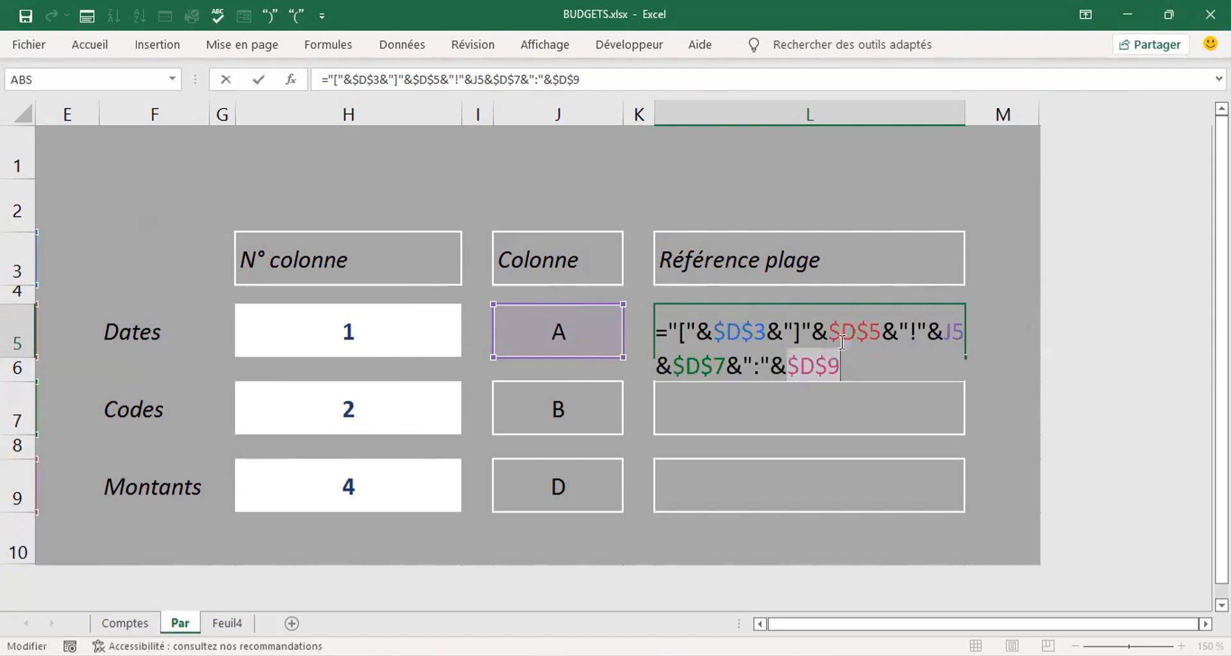
click(842, 369)
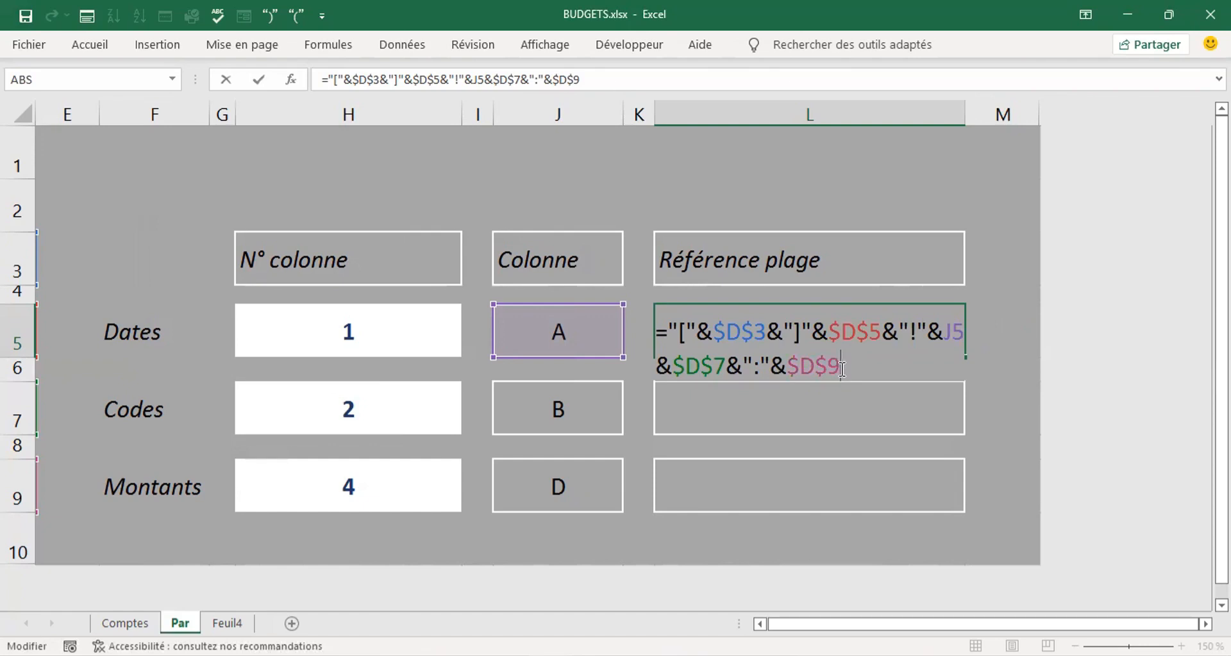
key(Return)
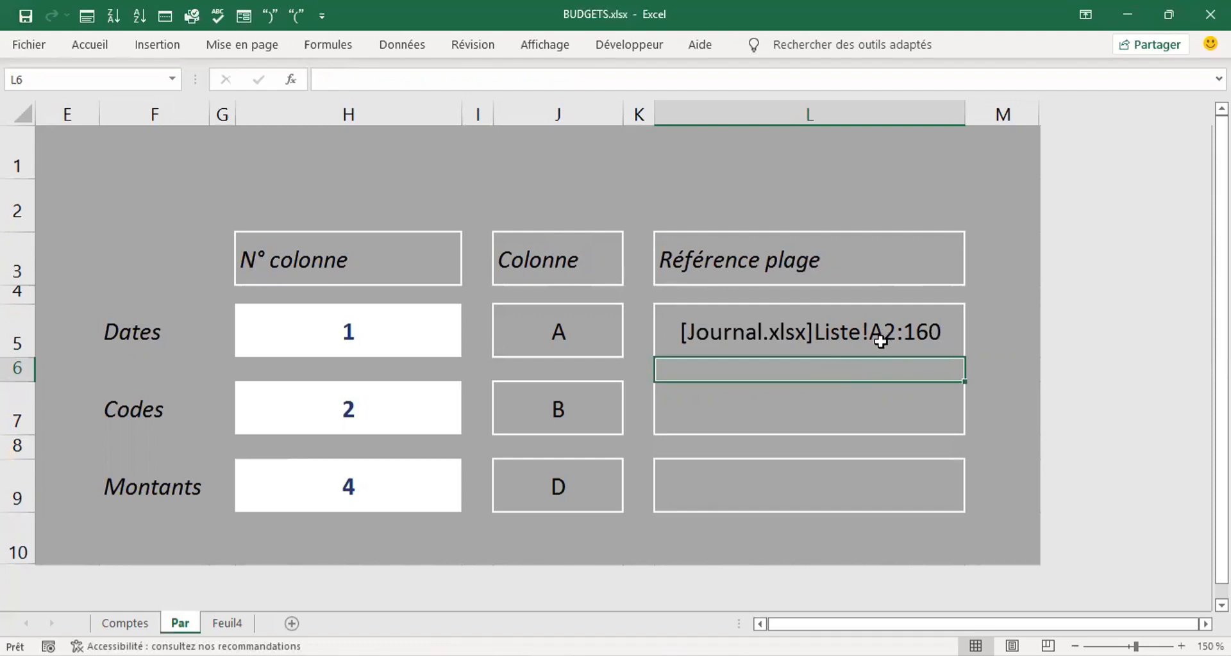
- Insert the column letter reference J5& before $D$9 in L5's formula so the range end also includes its column
click(904, 334)
double_click(907, 333)
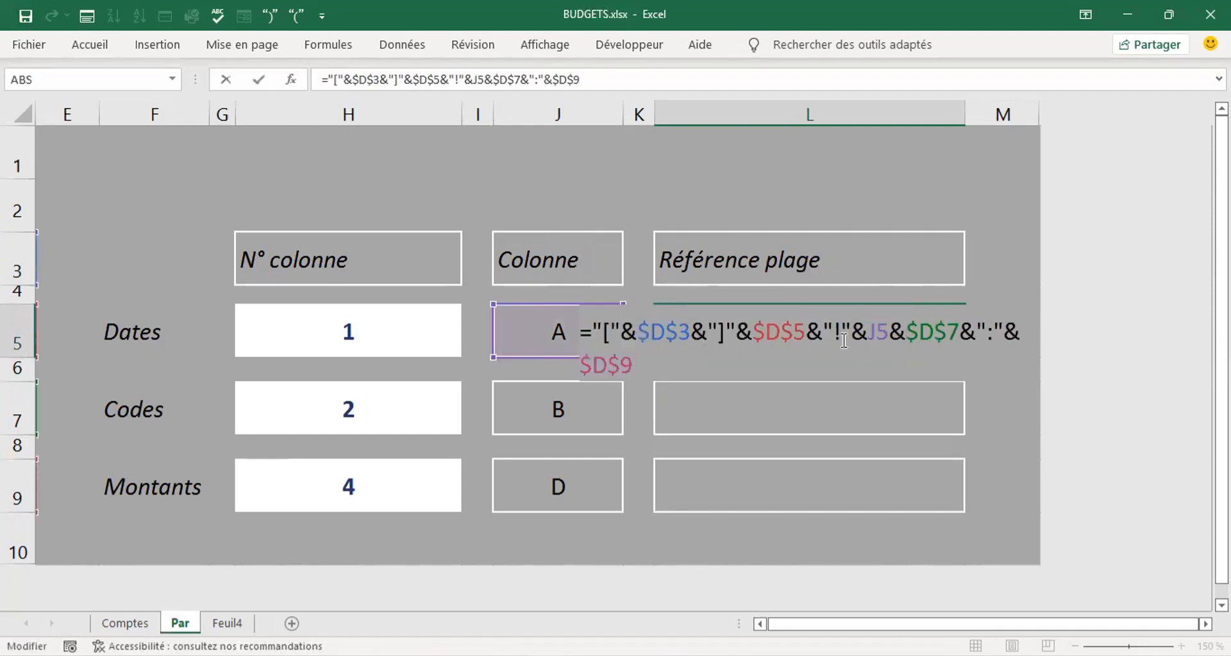
key(Return)
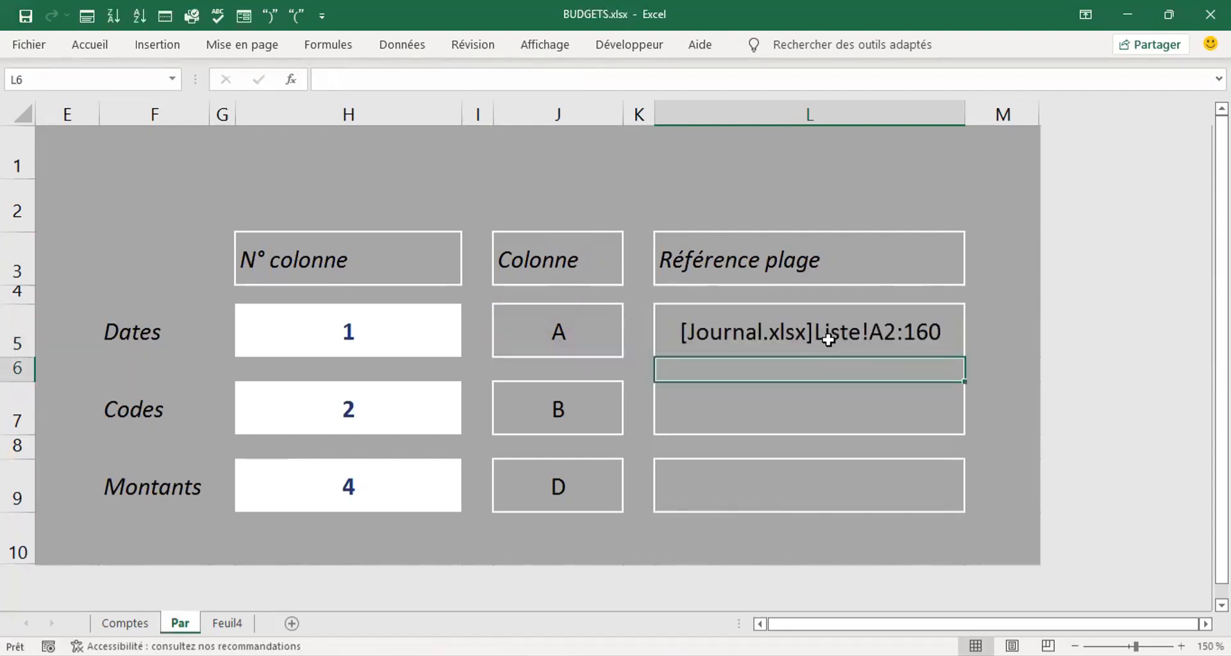
double_click(915, 331)
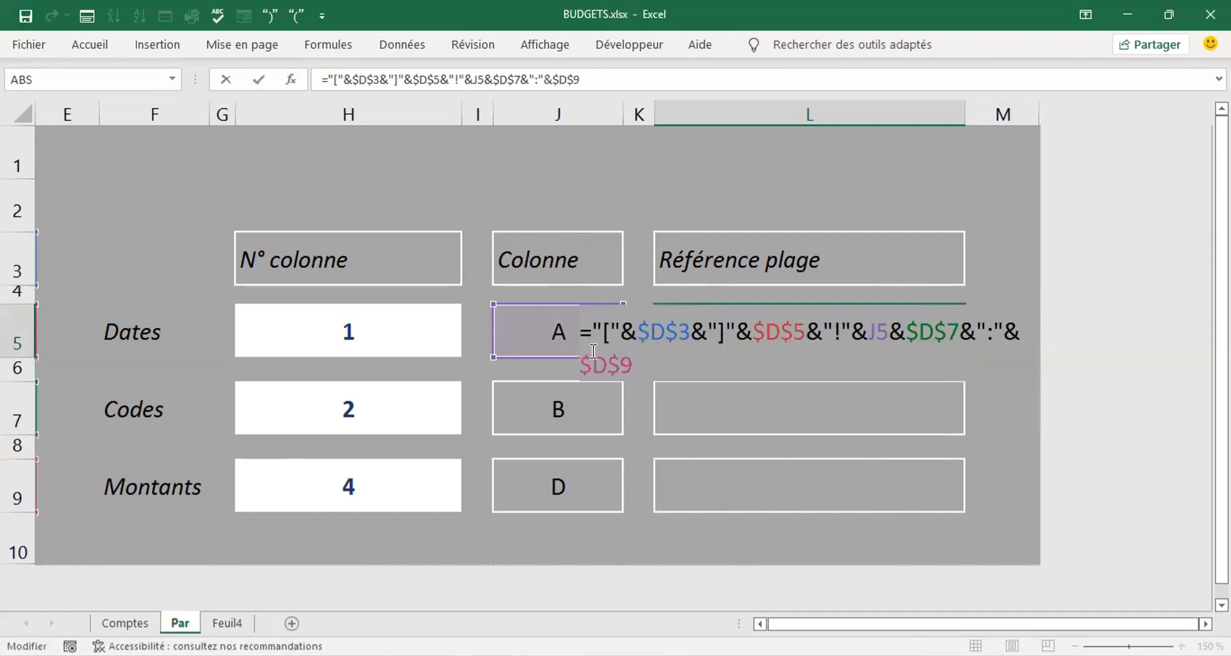
click(1005, 331)
text(&)
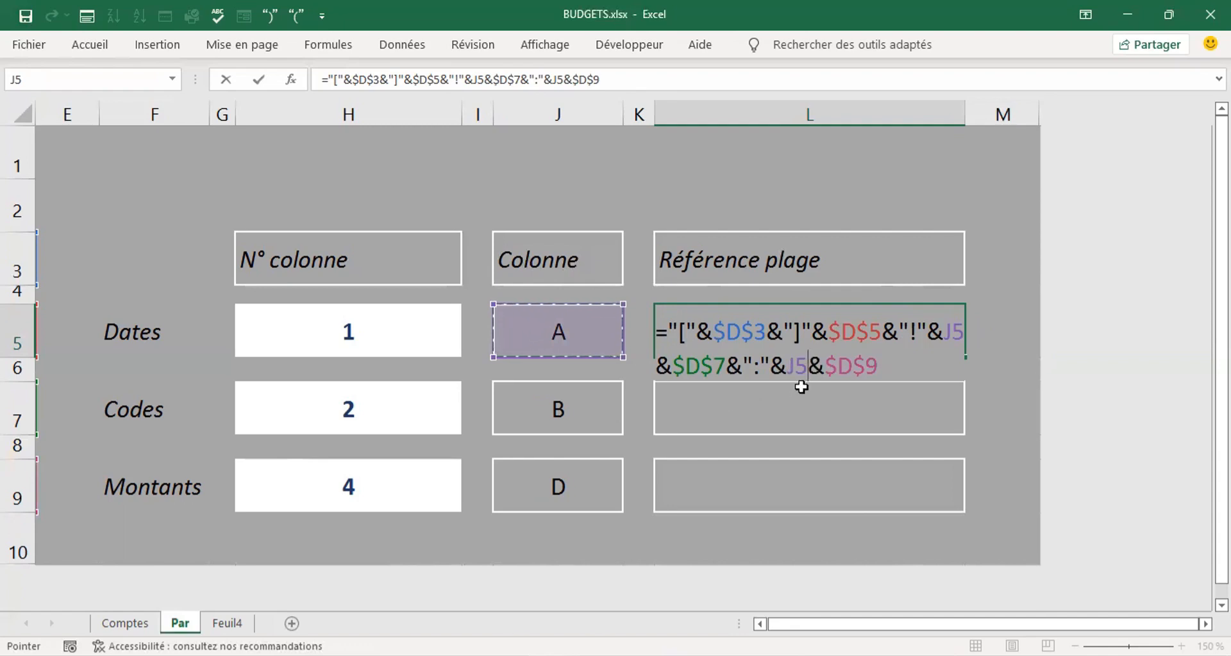
key(Return)
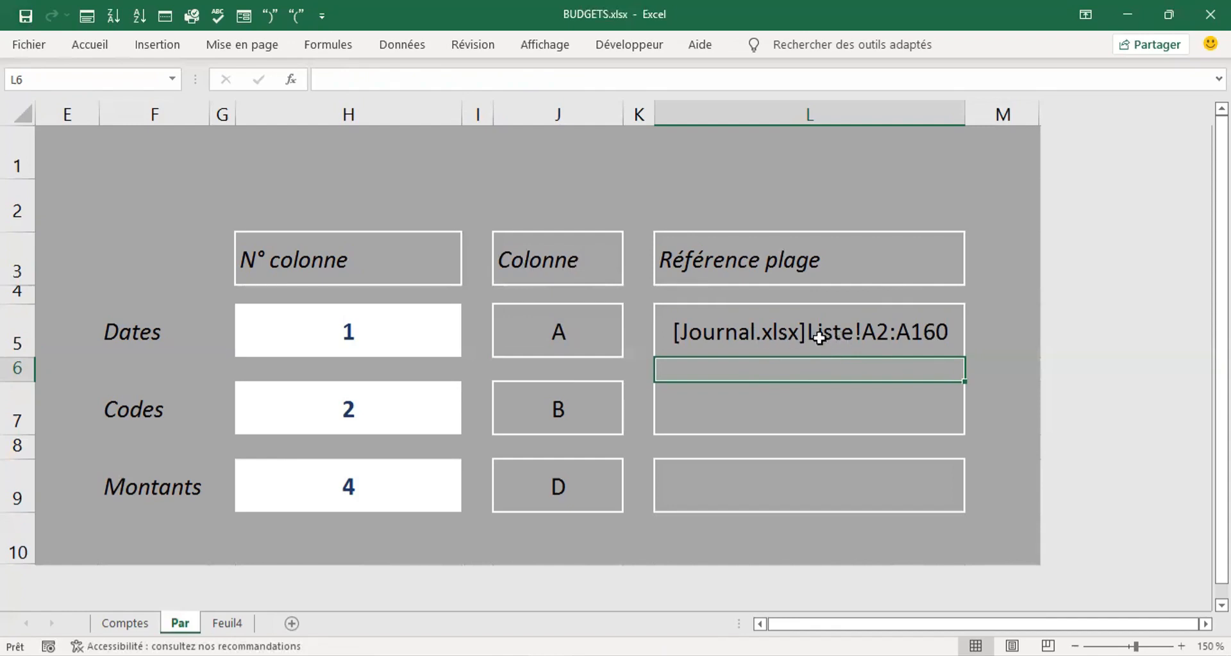
- Copy the range reference formula from L5 to the Codes cell L7 and the Montants cell L9
click(685, 345)
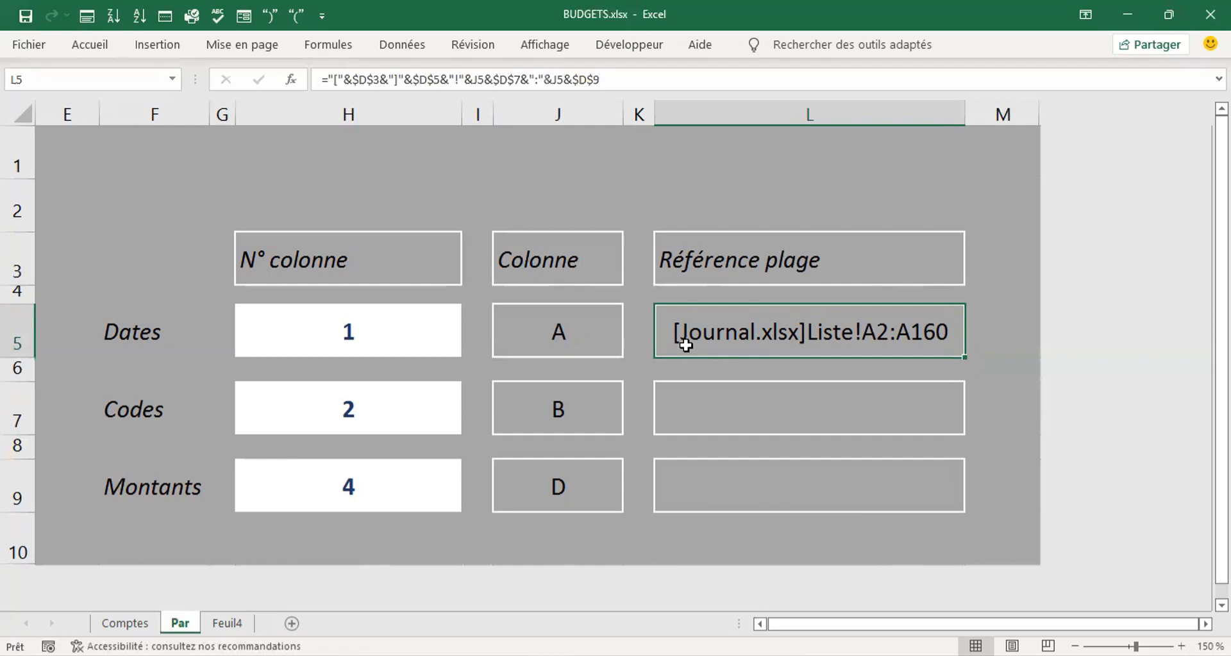
key(ctrl+c)
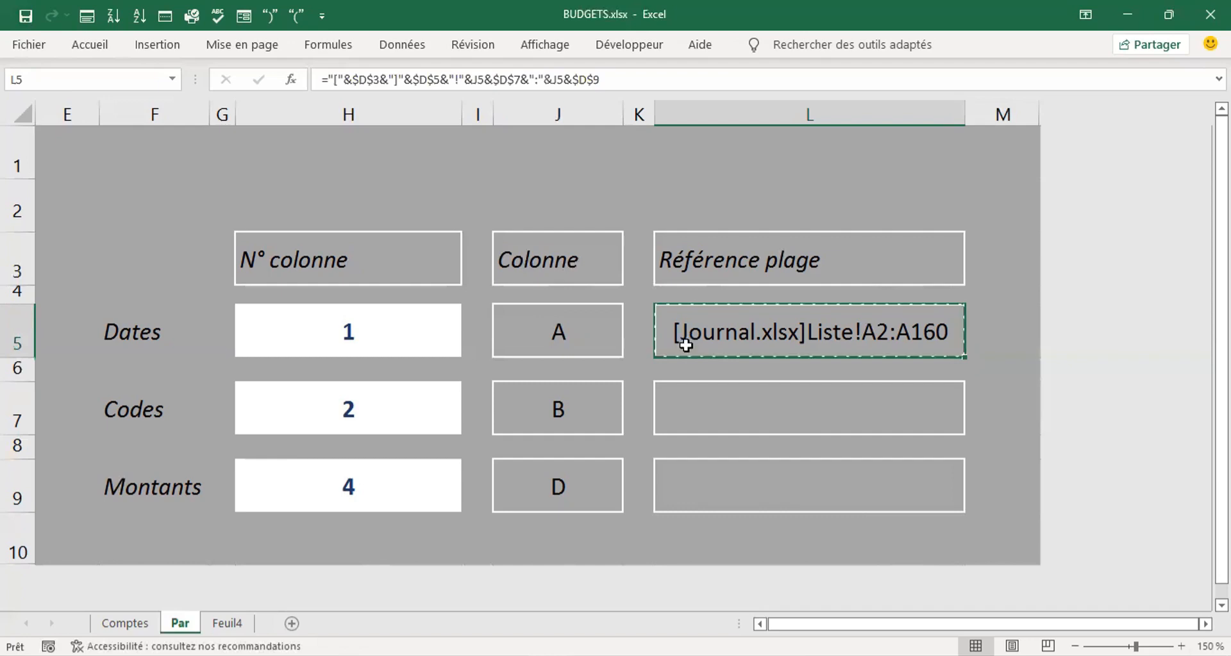
click(686, 405)
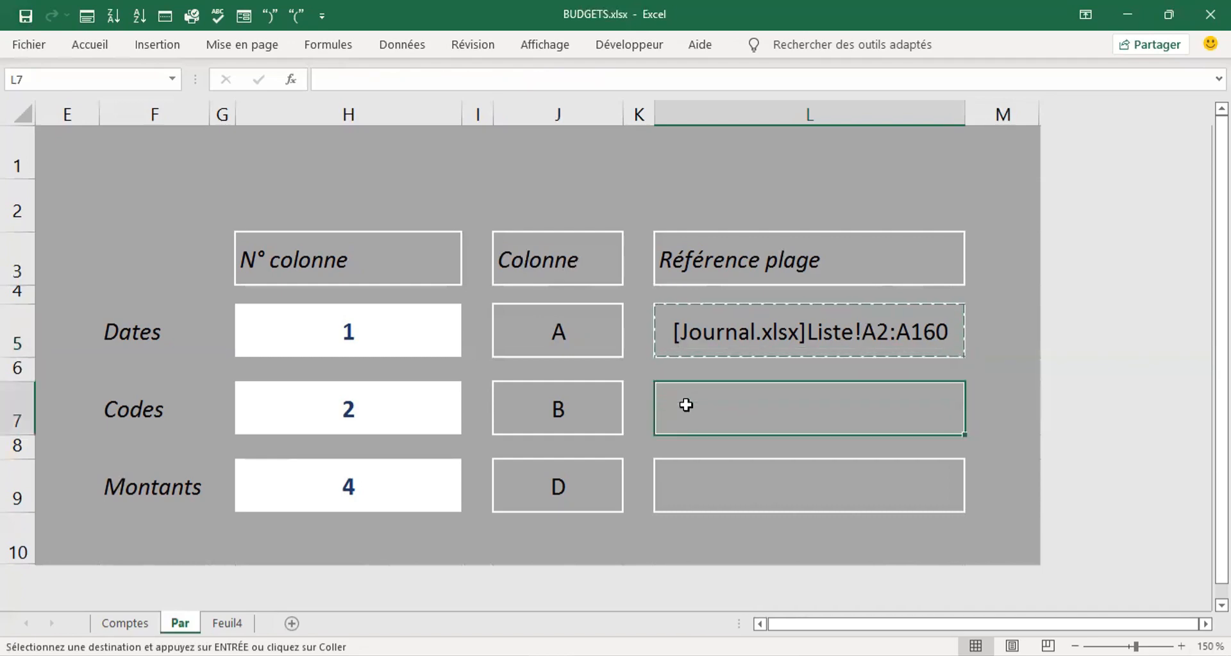
key(ctrl+v)
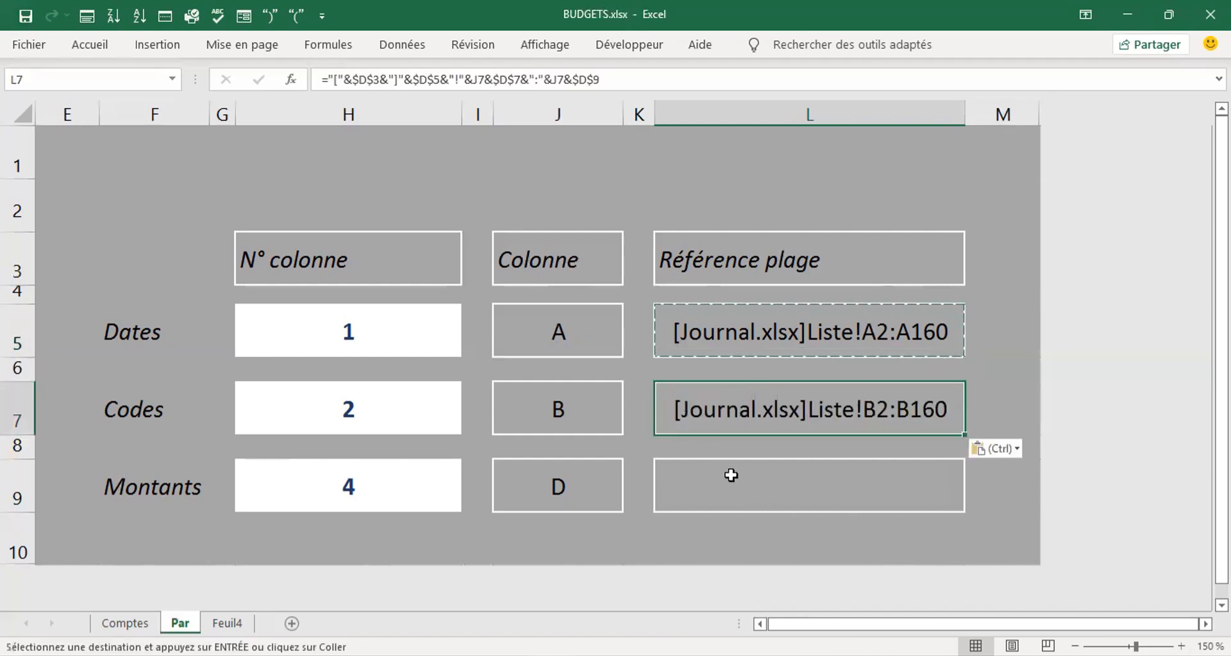
click(744, 490)
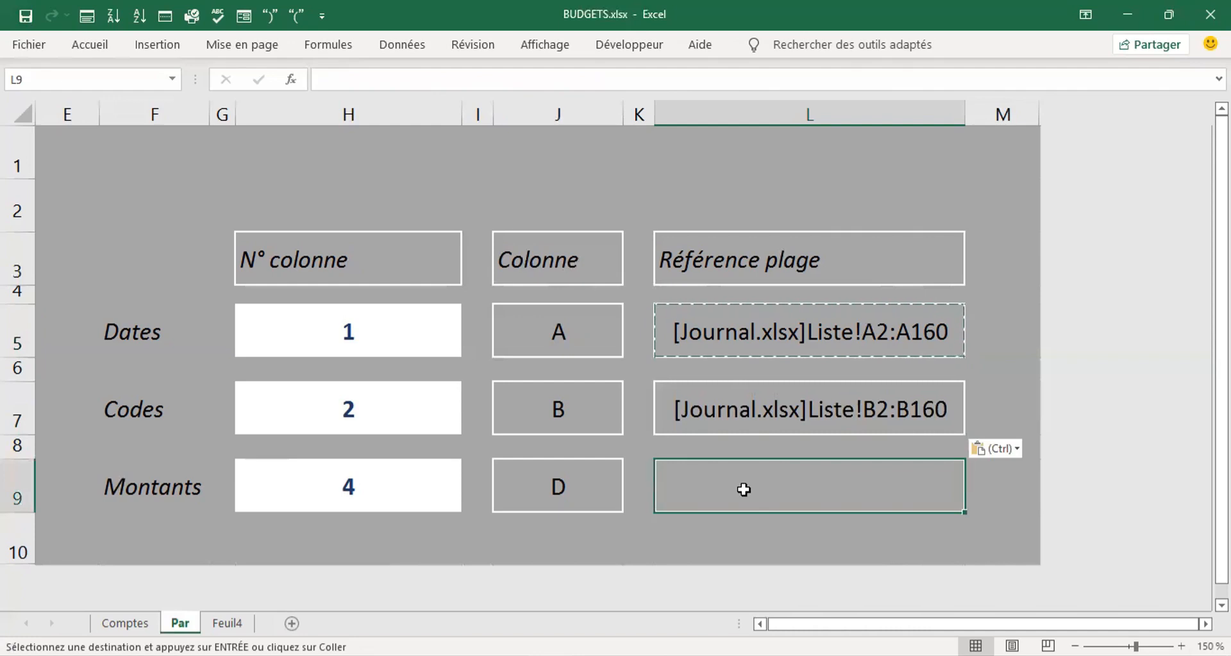
click(743, 490)
key(ctrl+v)
key(Escape)
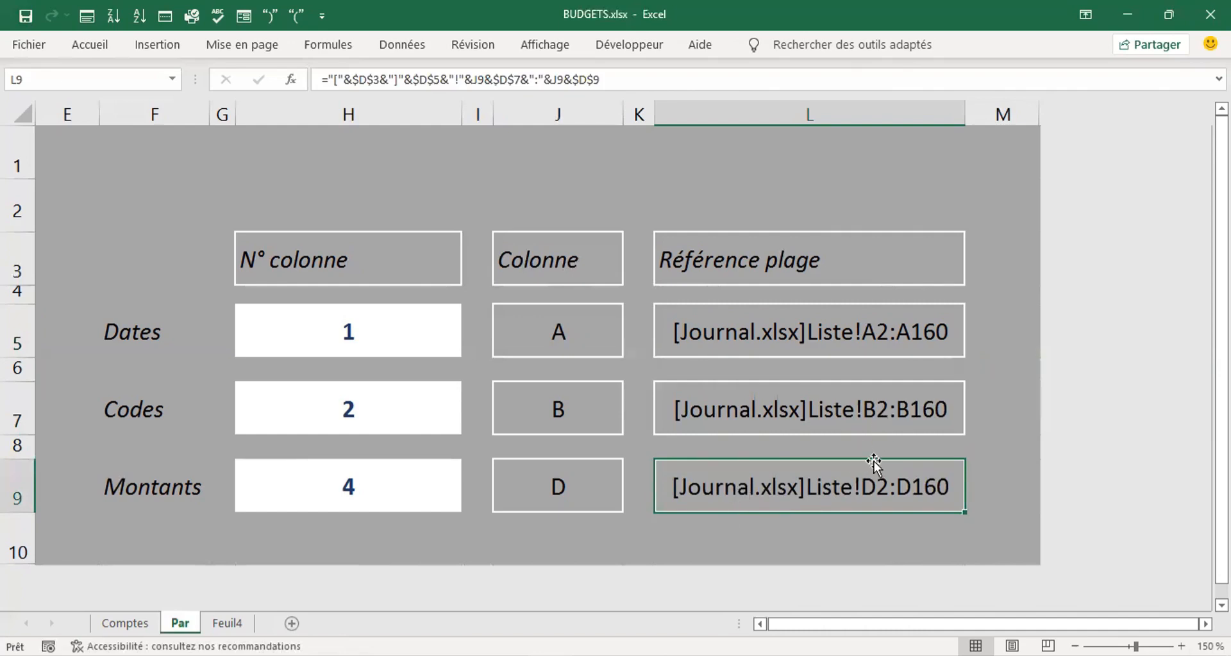
- Switch to Journal.xlsx and check the positions of the Montant and Date columns on the Liste sheet
mouse_move(426, 616)
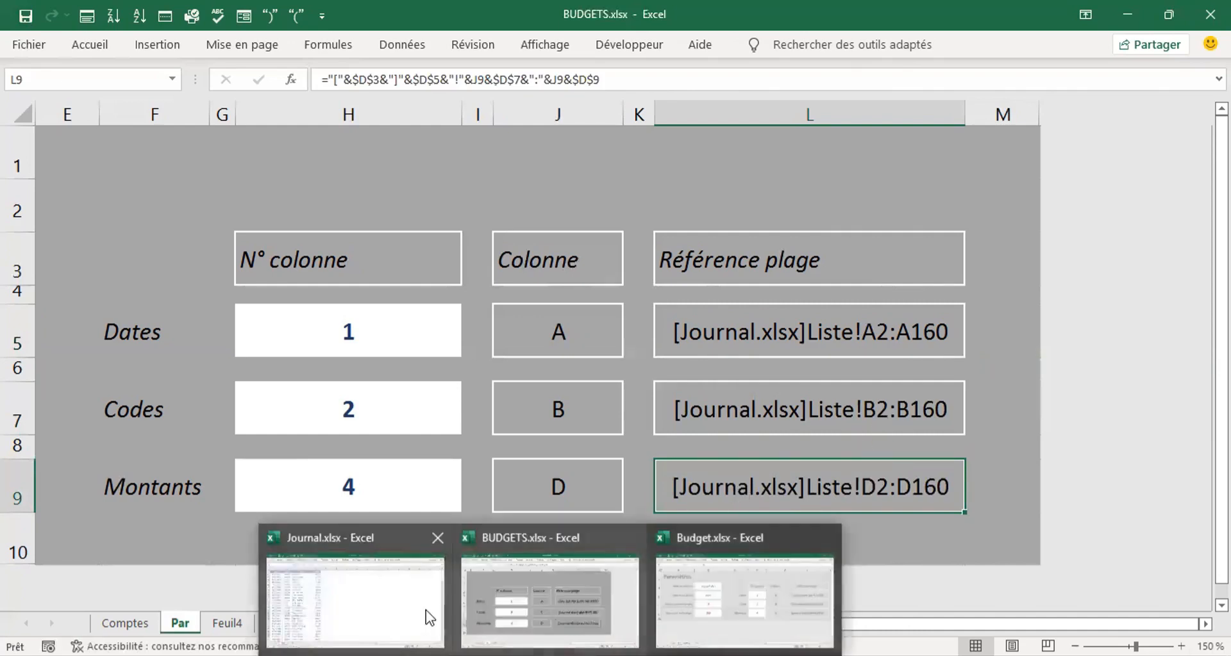
click(427, 613)
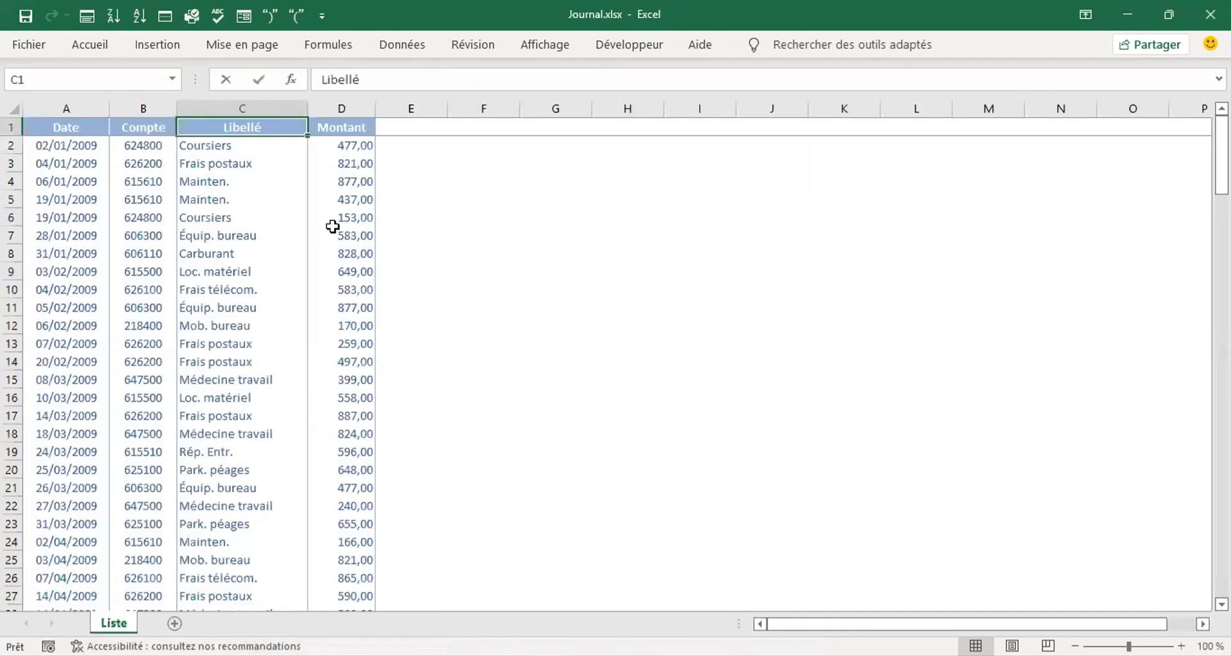
click(342, 109)
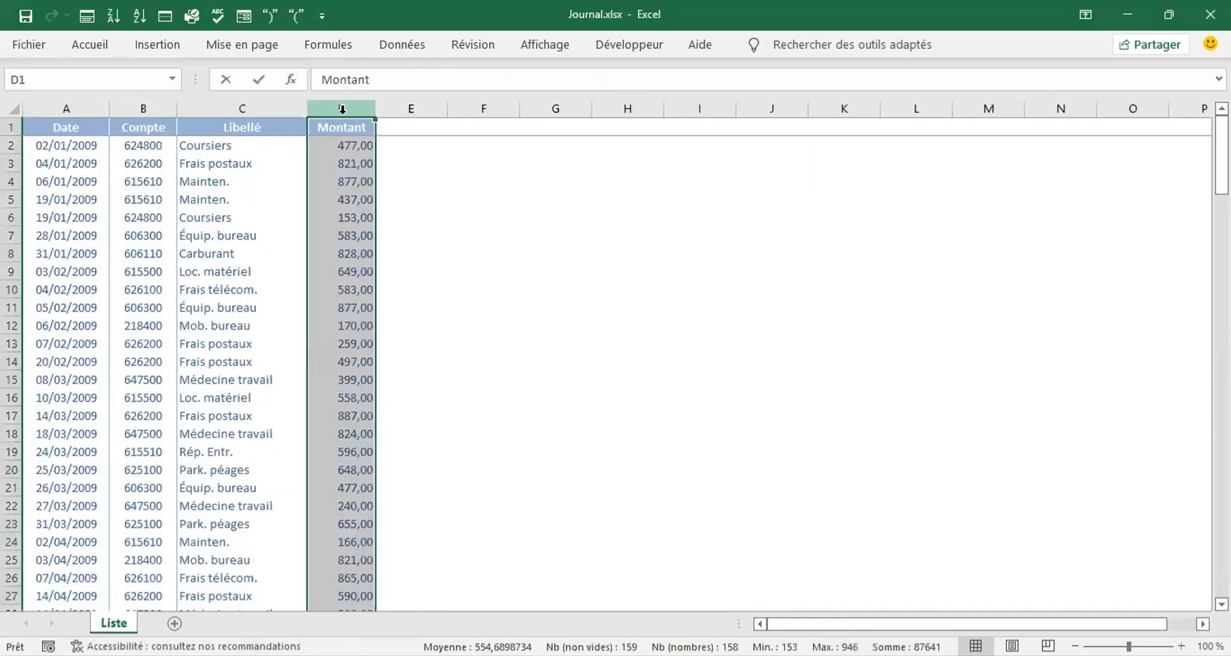
click(69, 109)
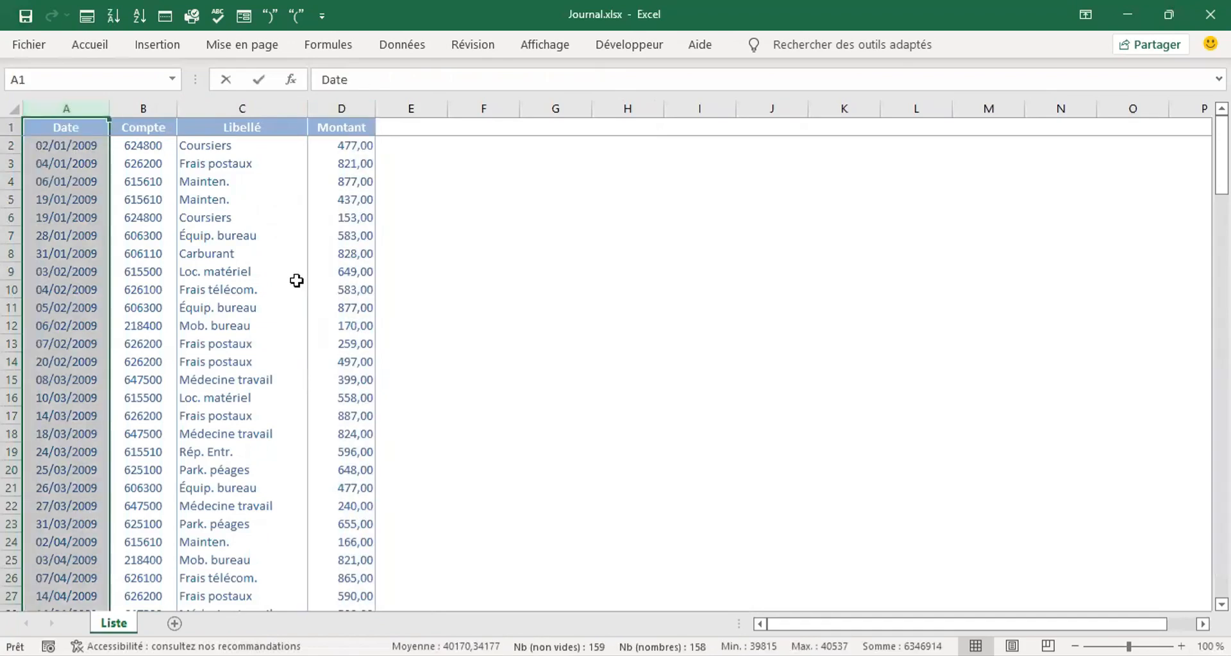
mouse_move(550, 655)
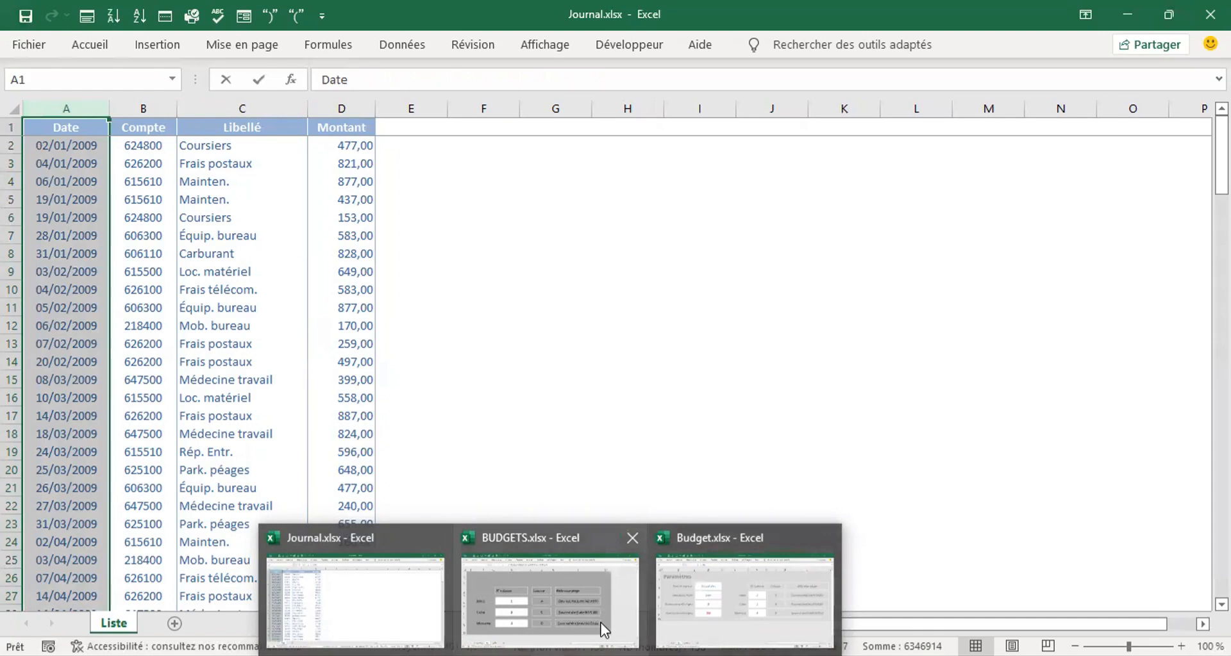
- Switch to Budget.xlsx and check the names defined for the Dates and Codes range reference cells L5 and L7
click(743, 626)
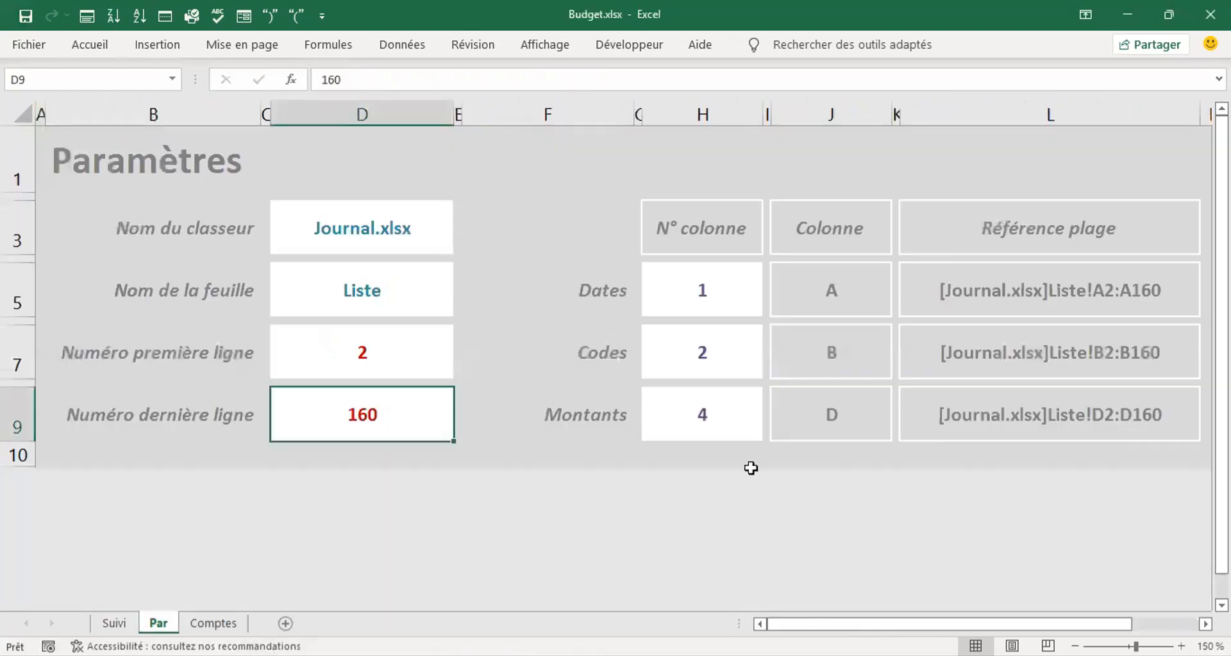
click(970, 297)
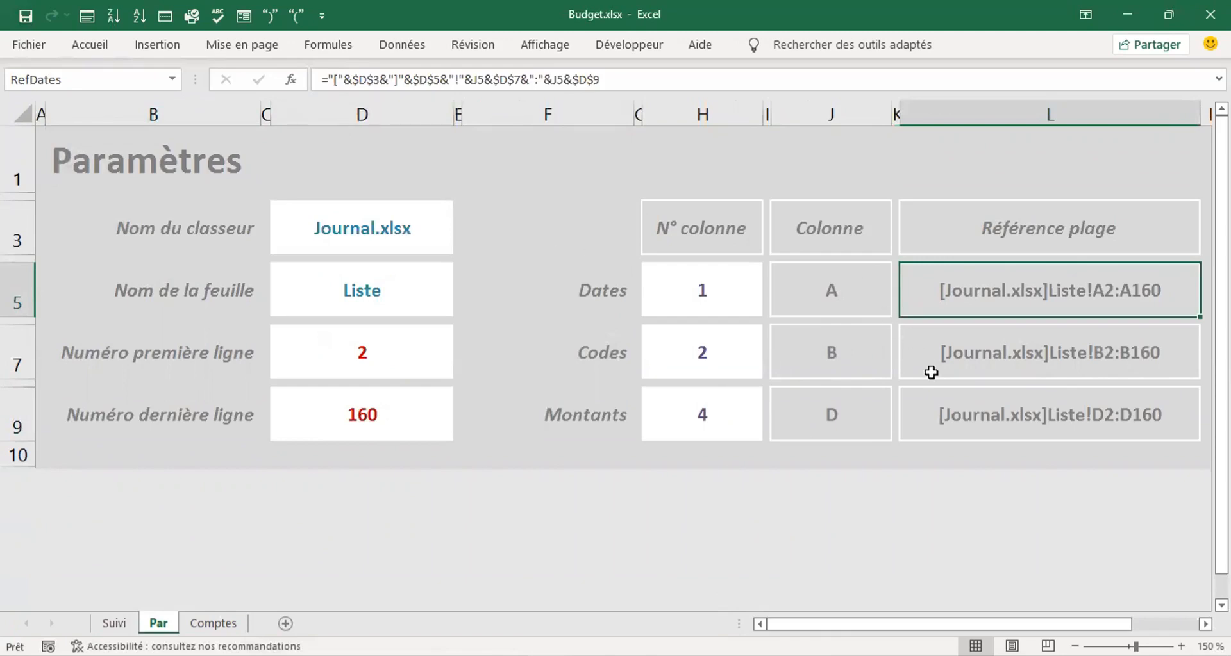
click(904, 356)
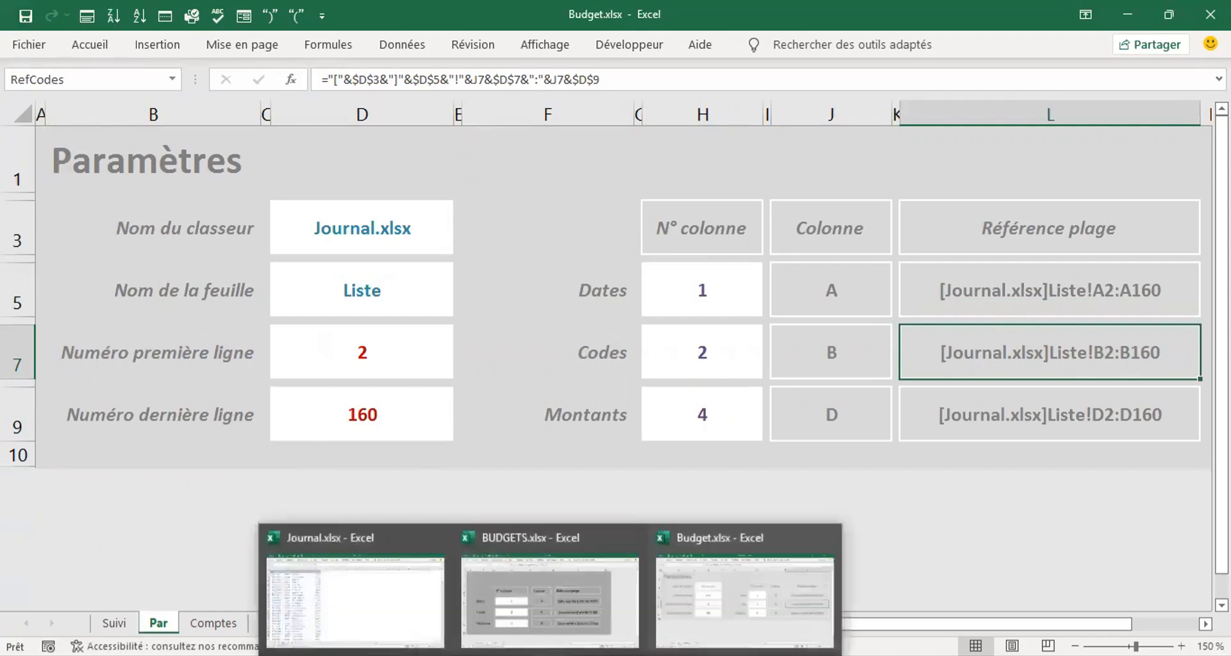
- Return to BUDGETS.xlsx and name the Dates range reference cell L5 Refdates
click(537, 613)
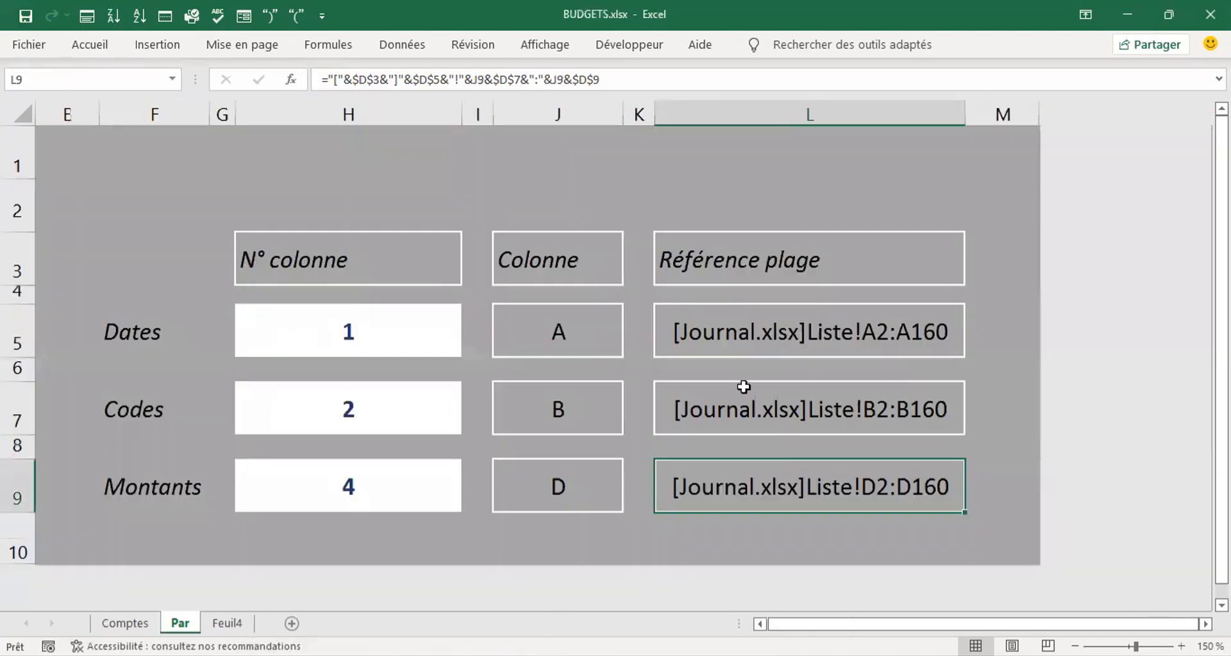
click(687, 330)
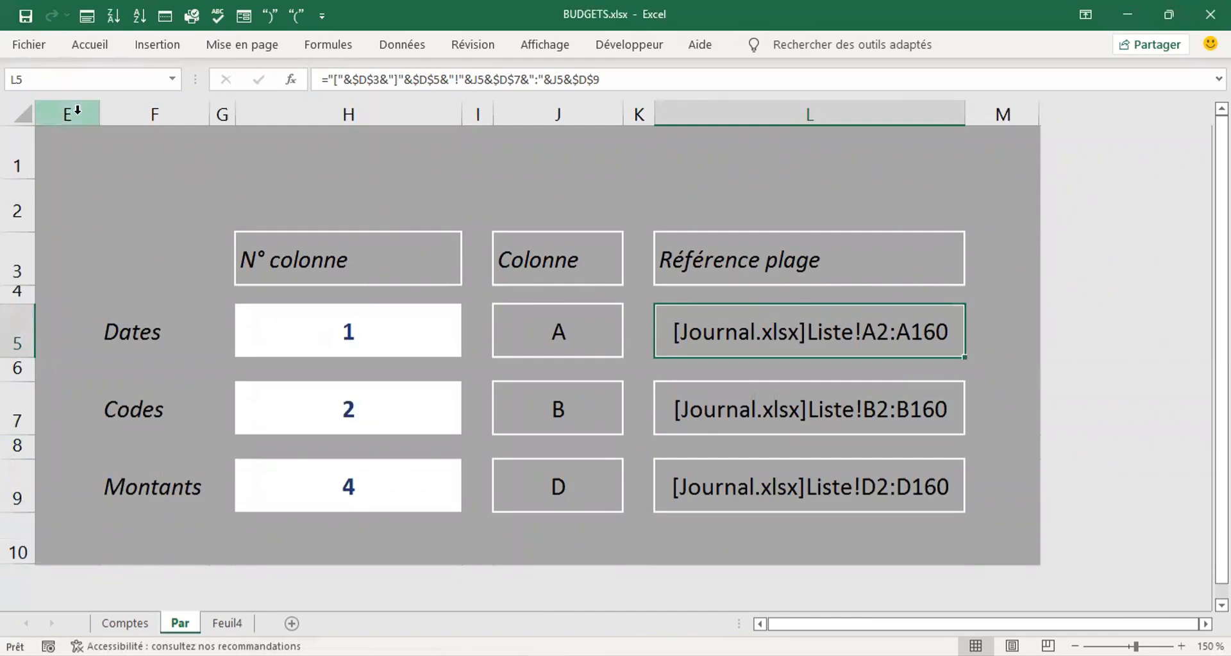
click(50, 80)
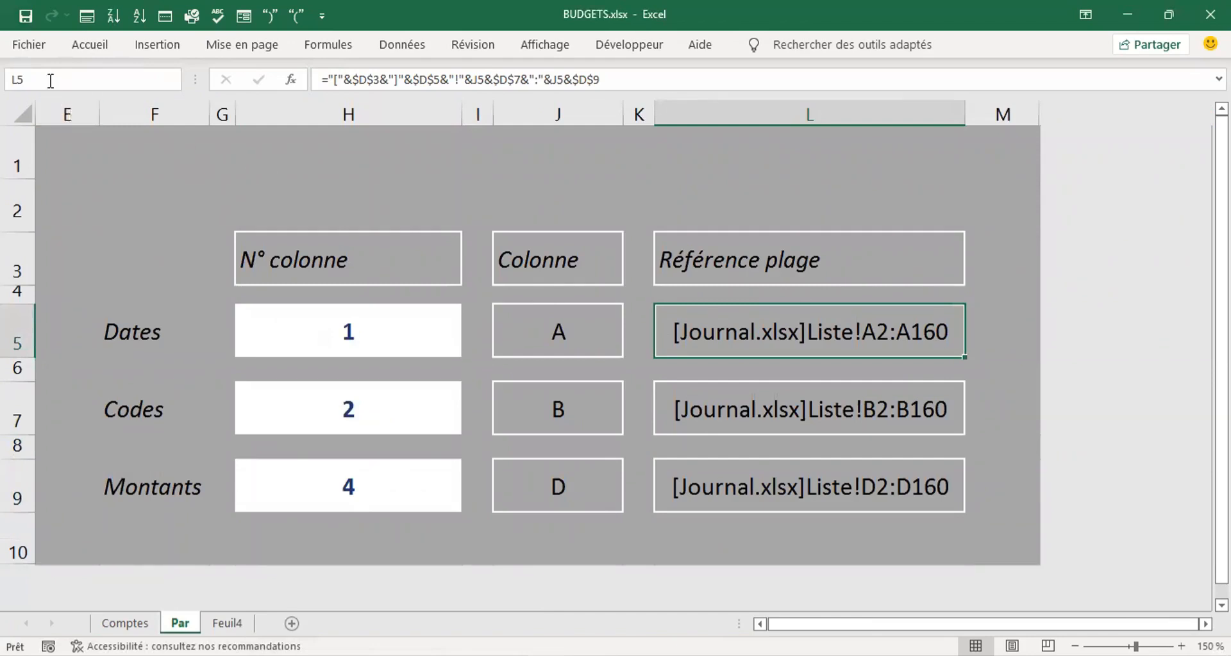
key(BackSpace)
text(Refdate)
key(BackSpace)
key(BackSpace)
key(BackSpace)
key(BackSpace)
key(BackSpace)
key(BackSpace)
key(BackSpace)
- Name the Codes range reference cell L7 Refcodes
click(714, 404)
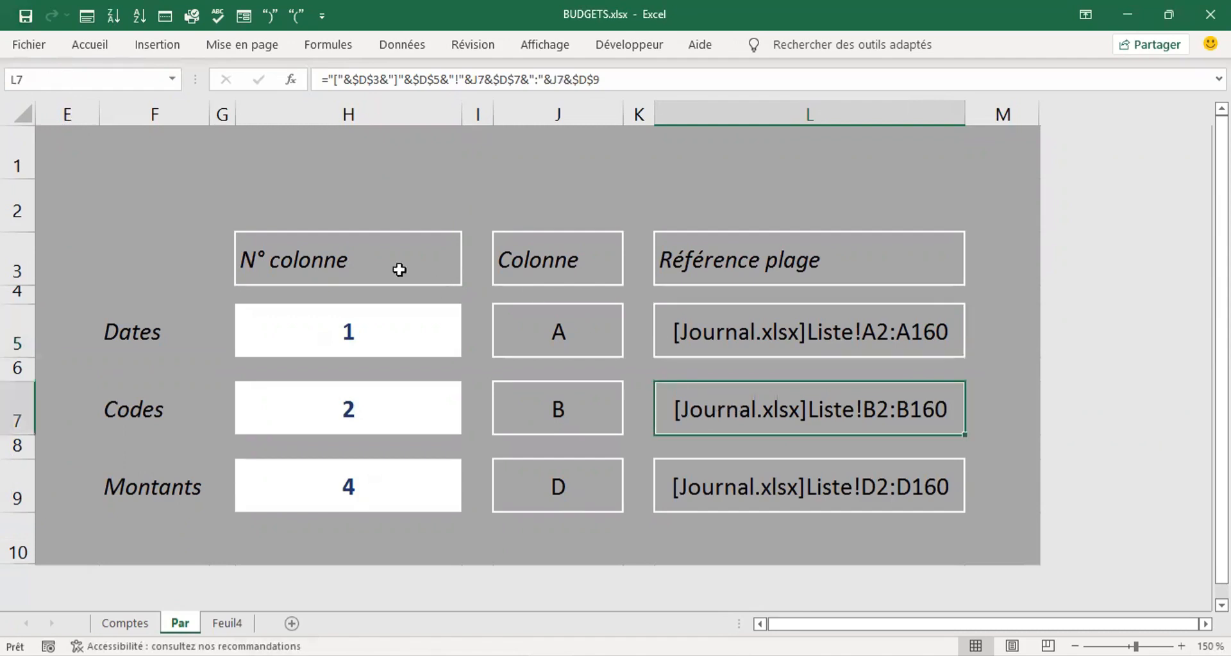
click(26, 80)
key(BackSpace)
text(Recodes)
key(Return)
- Name the Montants range reference cell L9 Refmontants
click(709, 484)
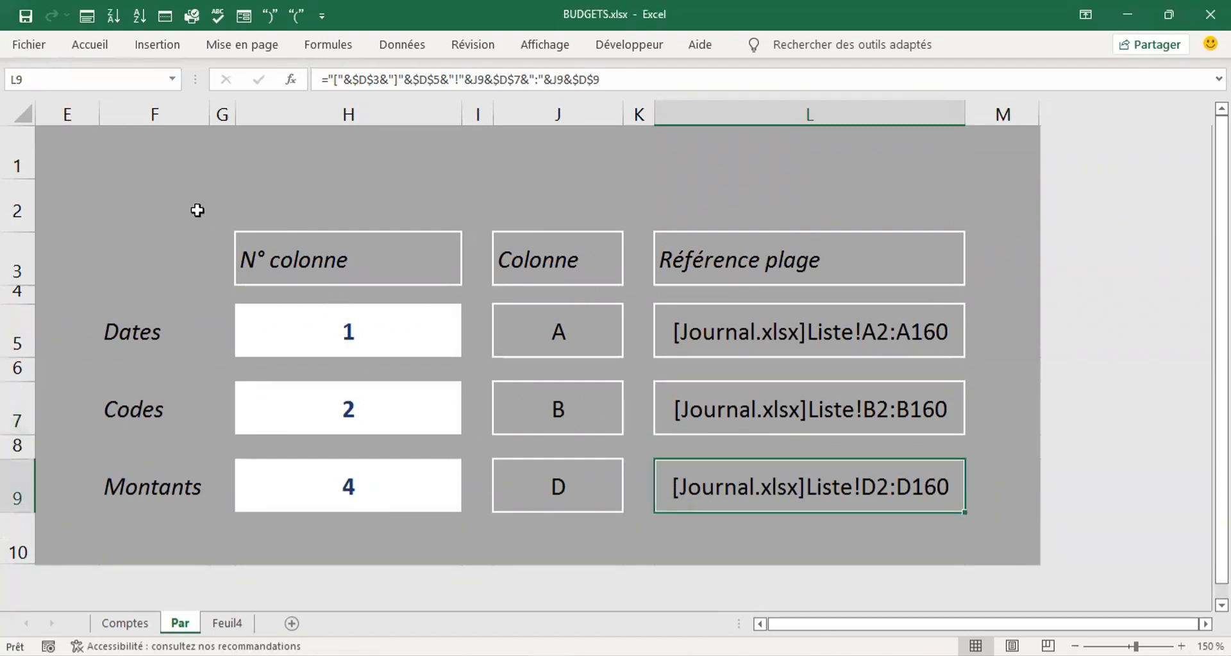
click(66, 80)
key(BackSpace)
key(BackSpace)
text(Refmontants)
key(Return)
- Narrow column A and shrink row 1 to a thin strip above the Paramètres title
click(362, 178)
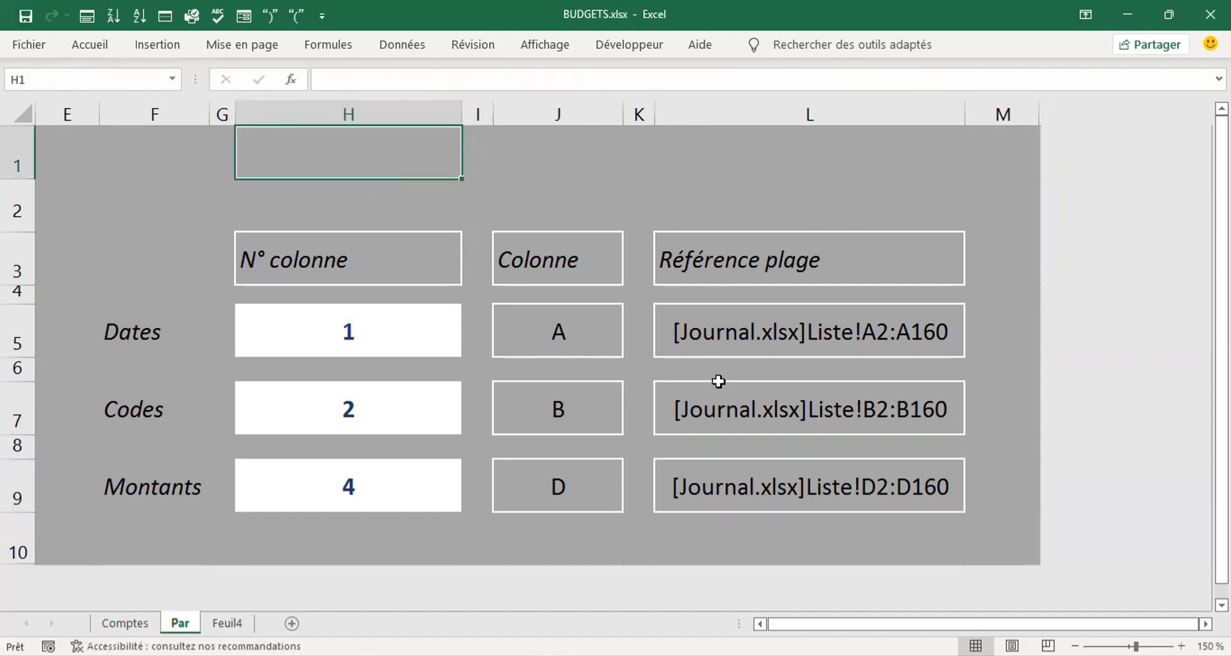
click(518, 169)
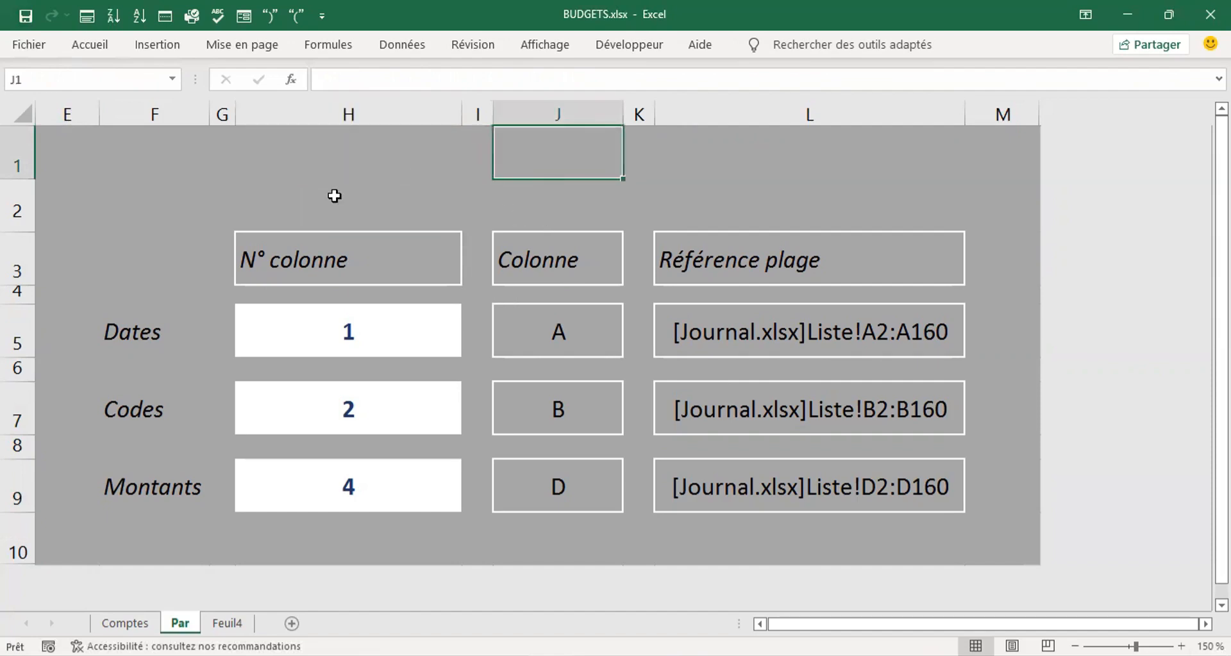
key(Left)
key(Left)
key(Left)
key(Left)
key(Left)
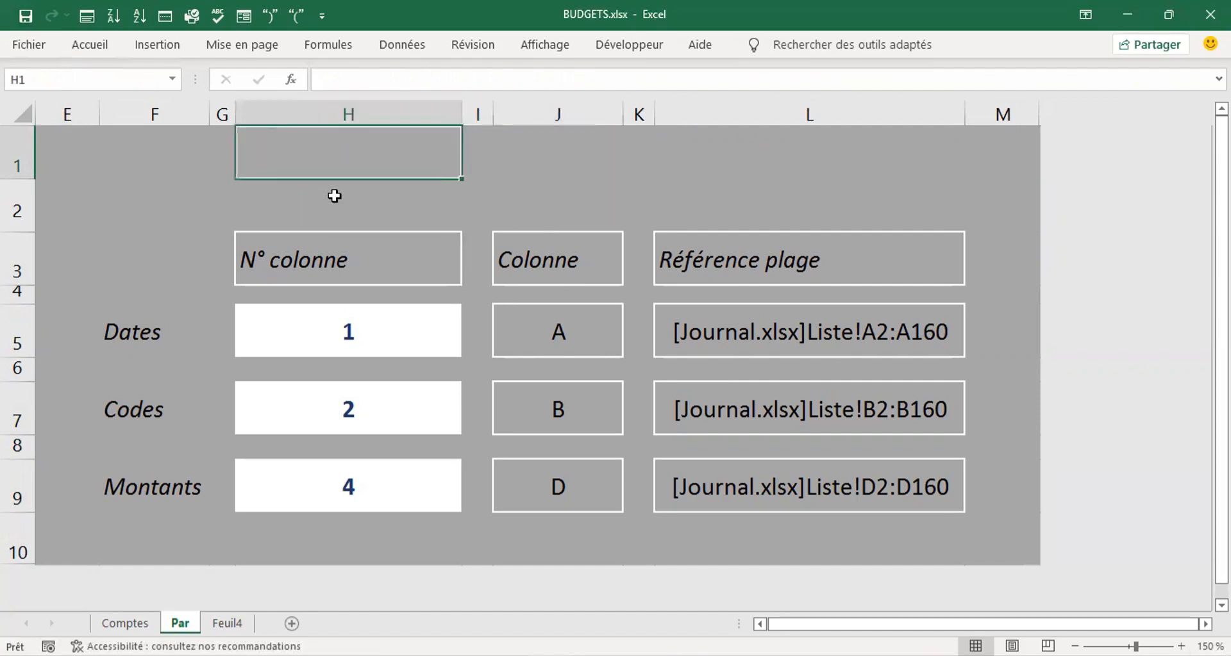
key(Left)
key(Left)
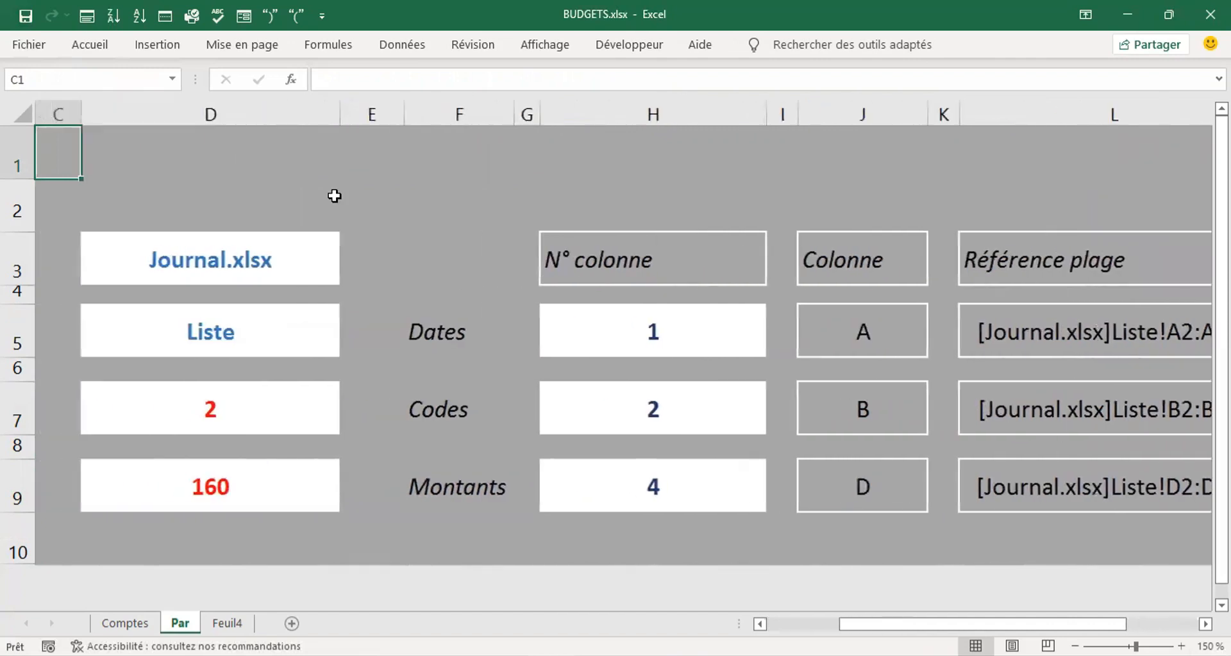
click(1074, 647)
click(1074, 647)
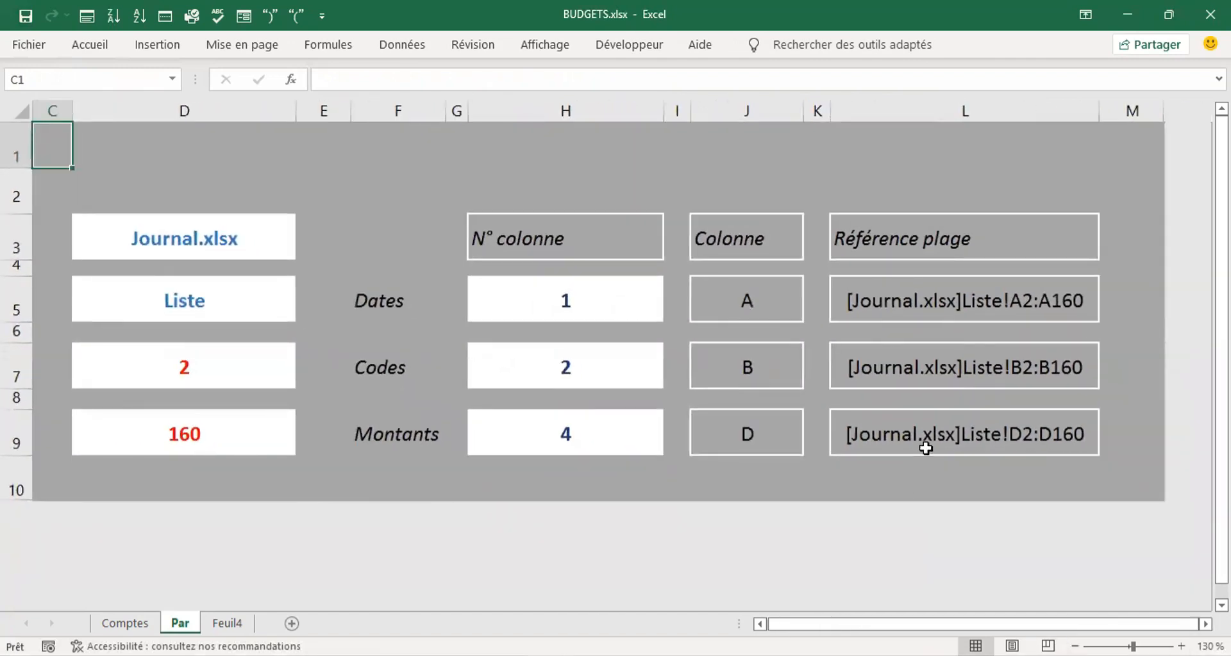
click(256, 401)
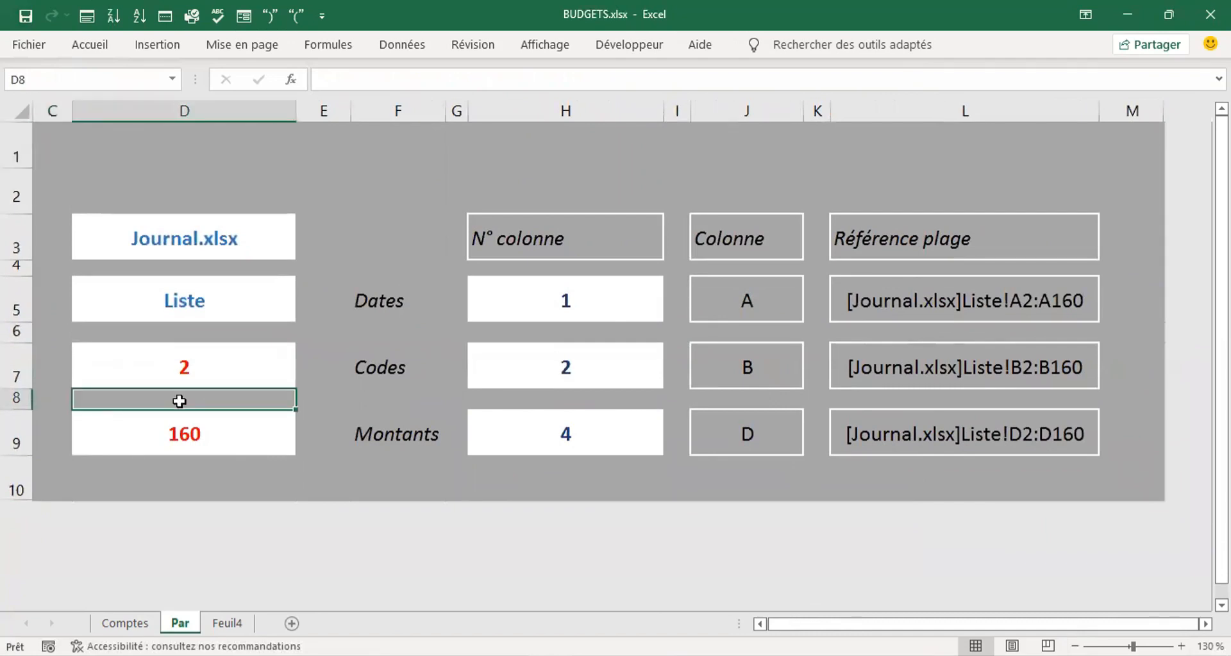
key(Left)
key(Left)
key(Left)
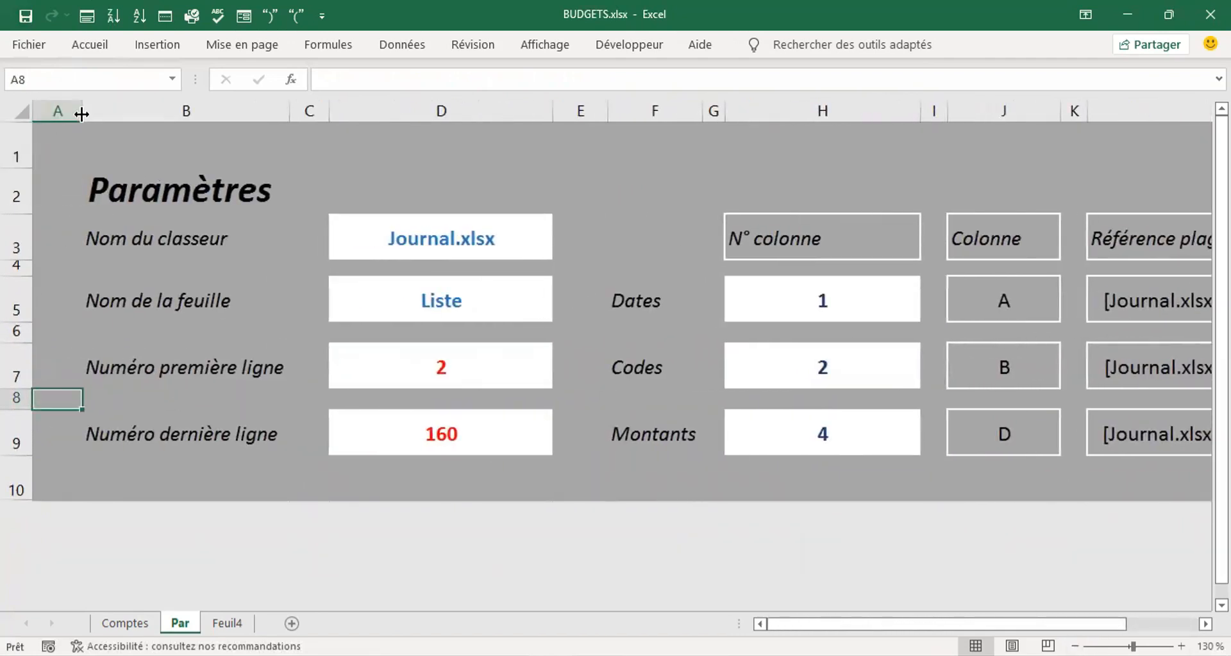
drag(81, 114, 55, 114)
drag(18, 168, 14, 127)
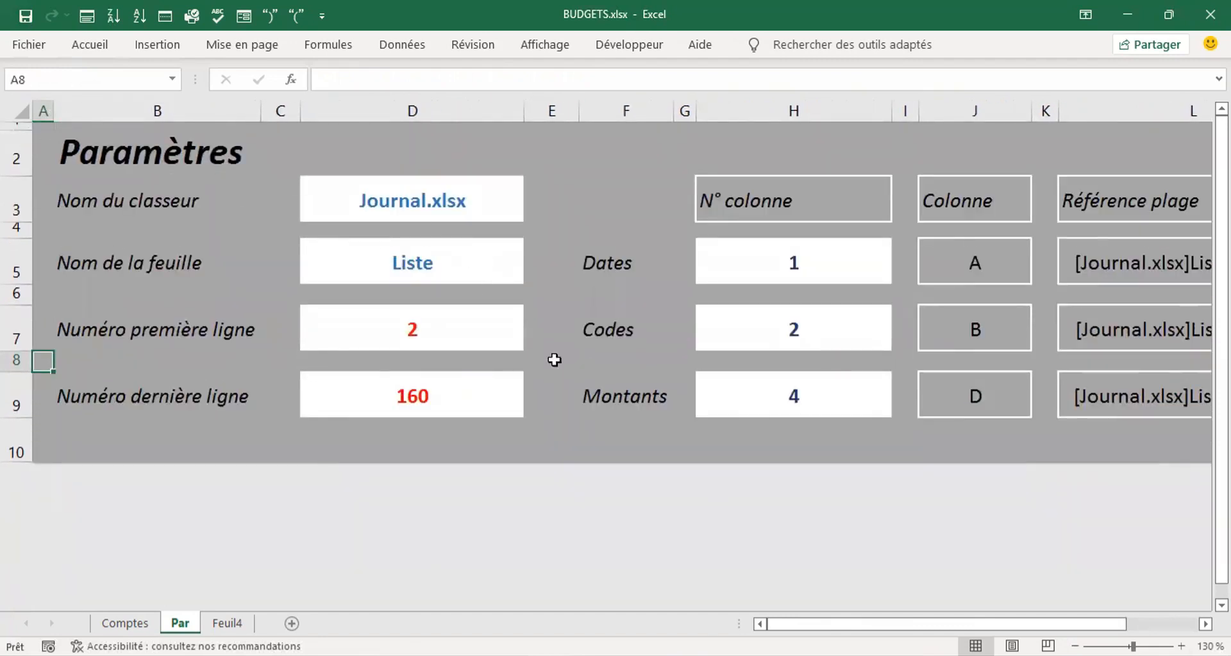
- Examine the cell references used in the Dates range reference formula in L5 without changing it
click(1076, 649)
click(1076, 649)
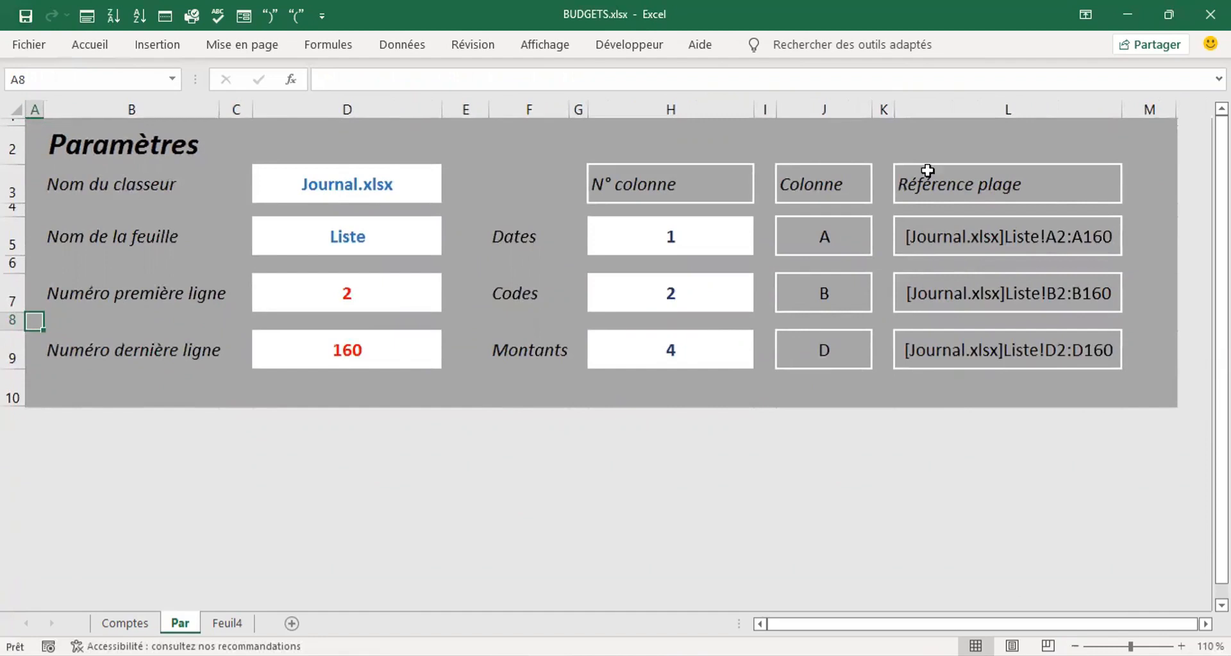
click(947, 241)
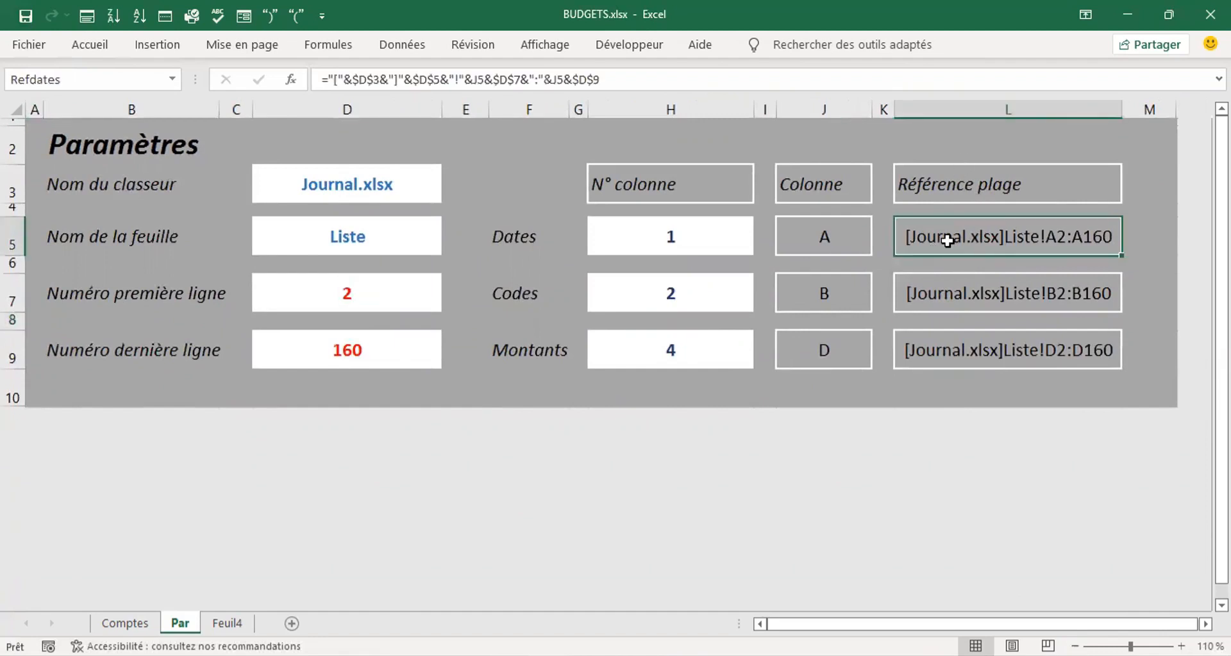
double_click(947, 241)
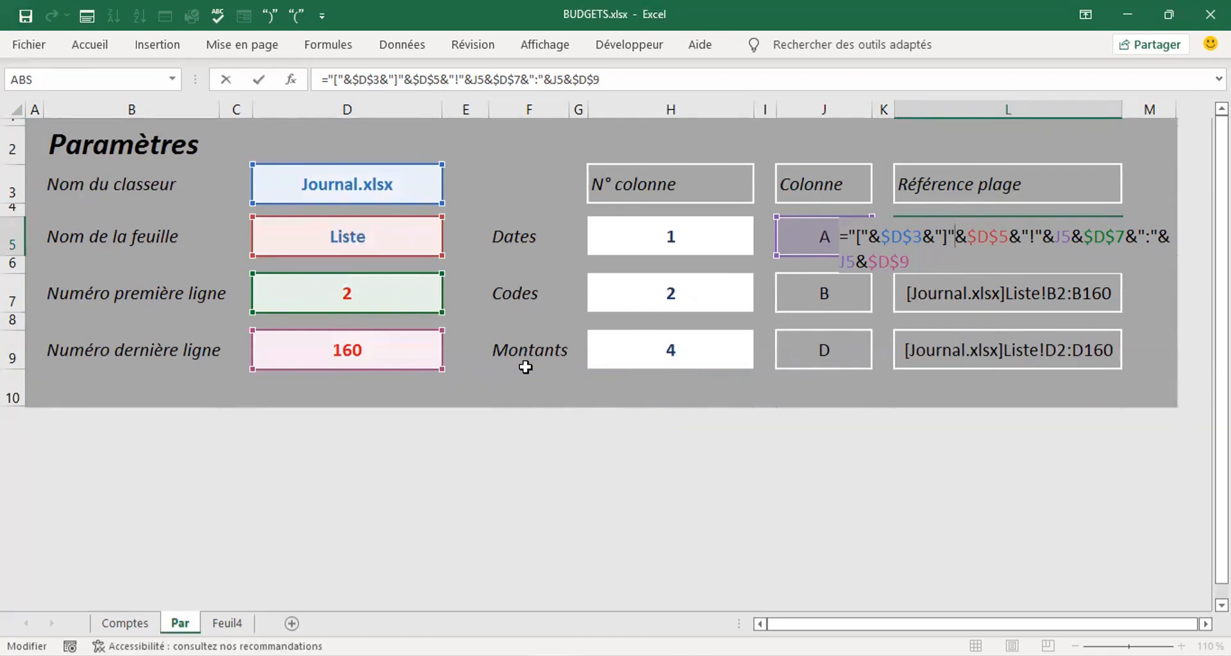
key(Escape)
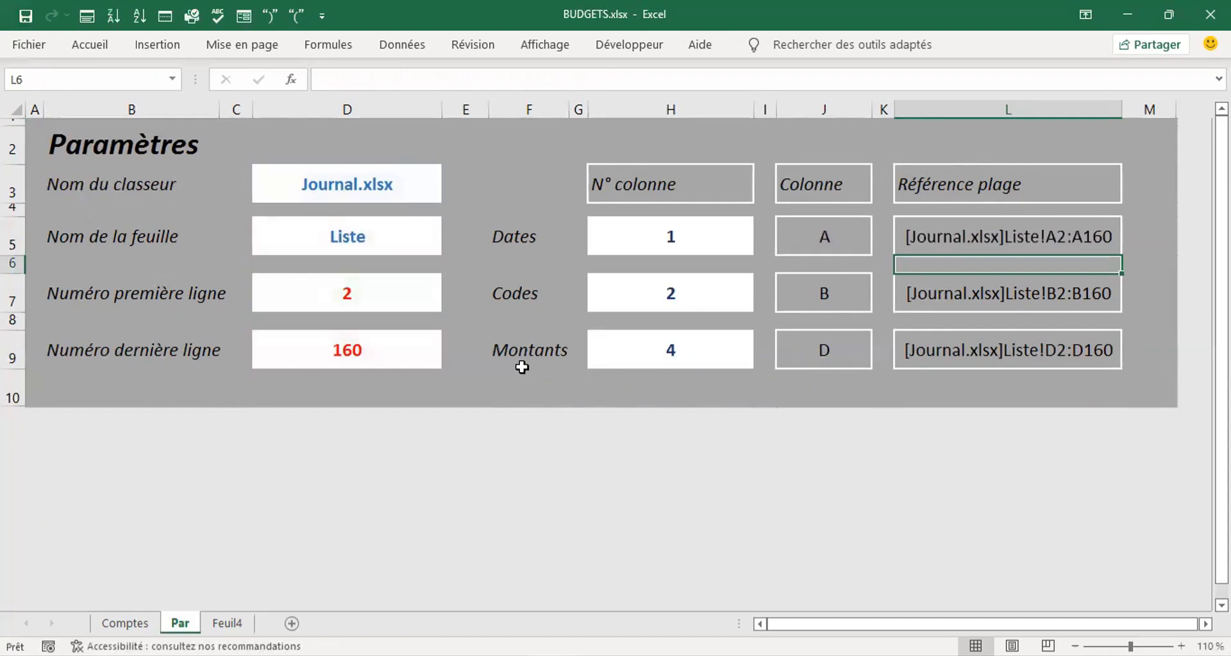
- Set Numéro dernière ligne to 1000 and widen column L slightly for the range references
click(347, 351)
text(1)
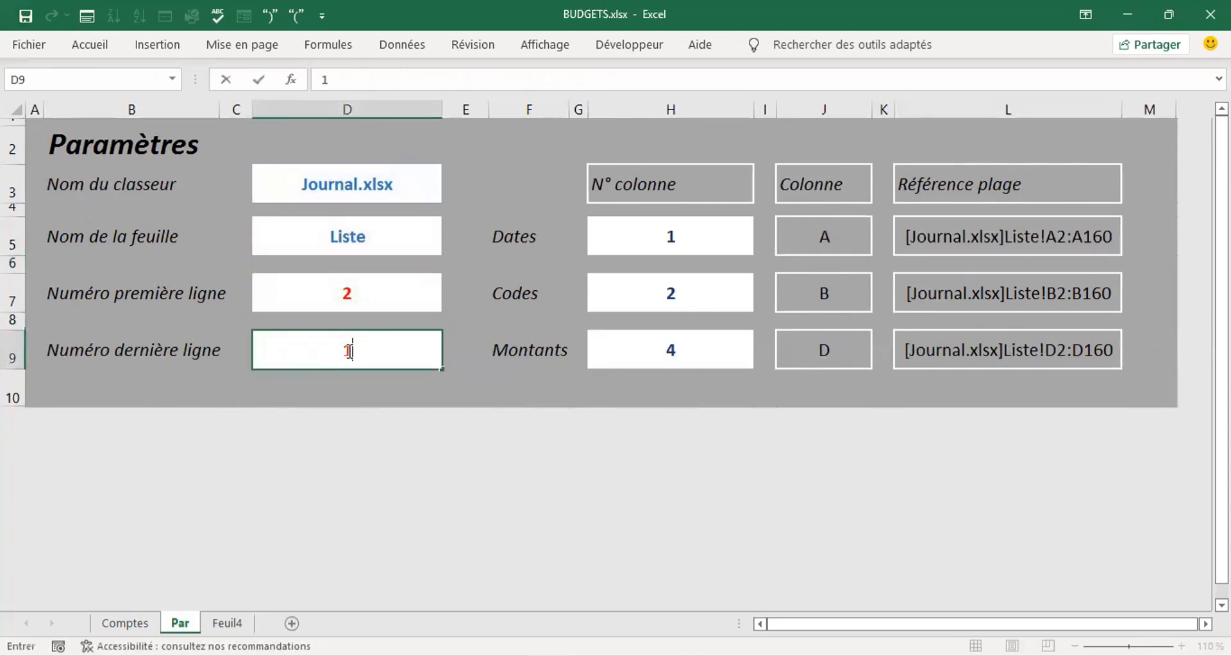
text(000)
key(Return)
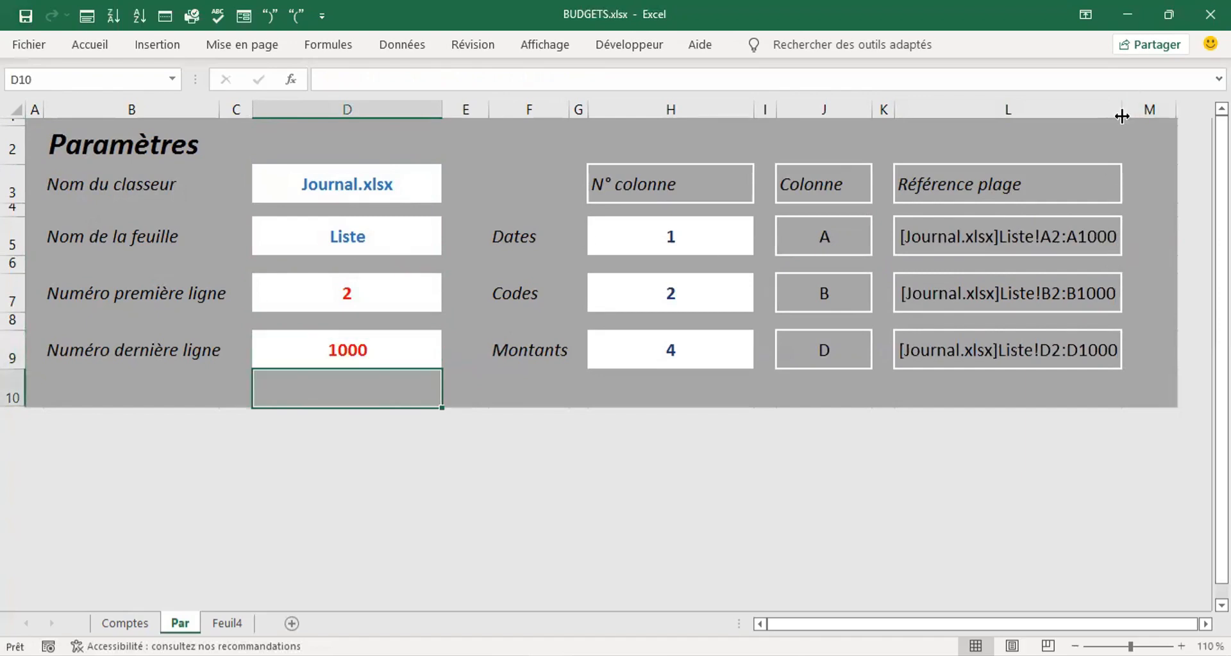
drag(1120, 110, 1146, 110)
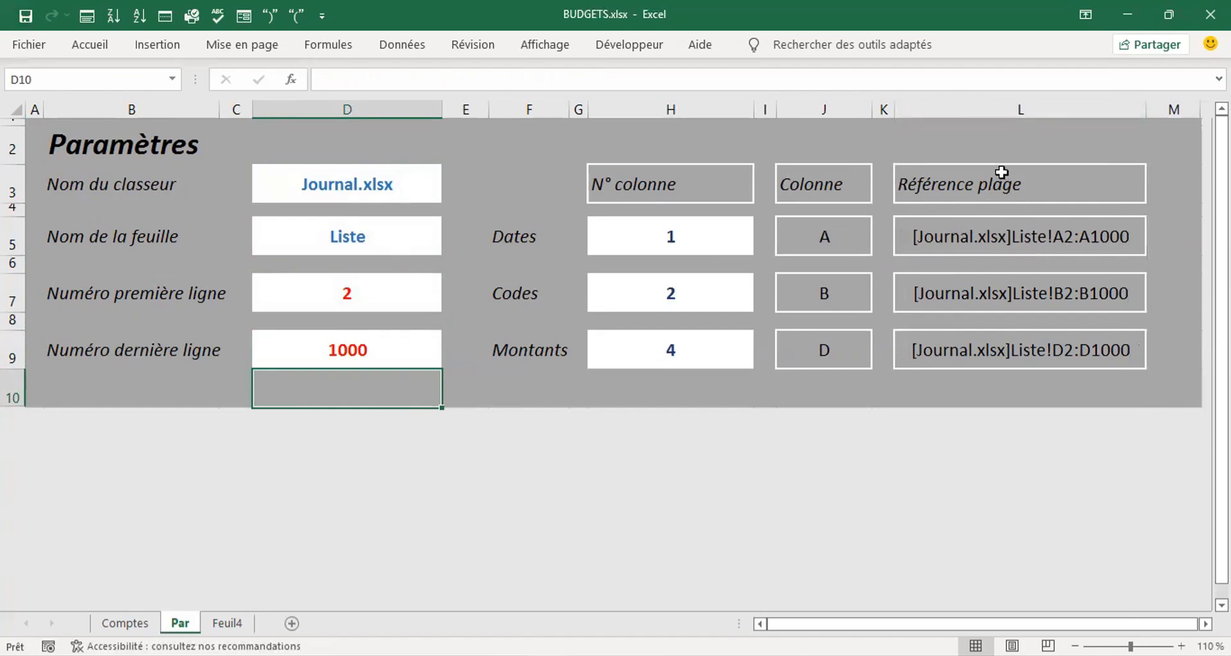
- Center the N° colonne, Colonne and Référence plage headers horizontally in H3:L3
drag(1005, 184, 750, 200)
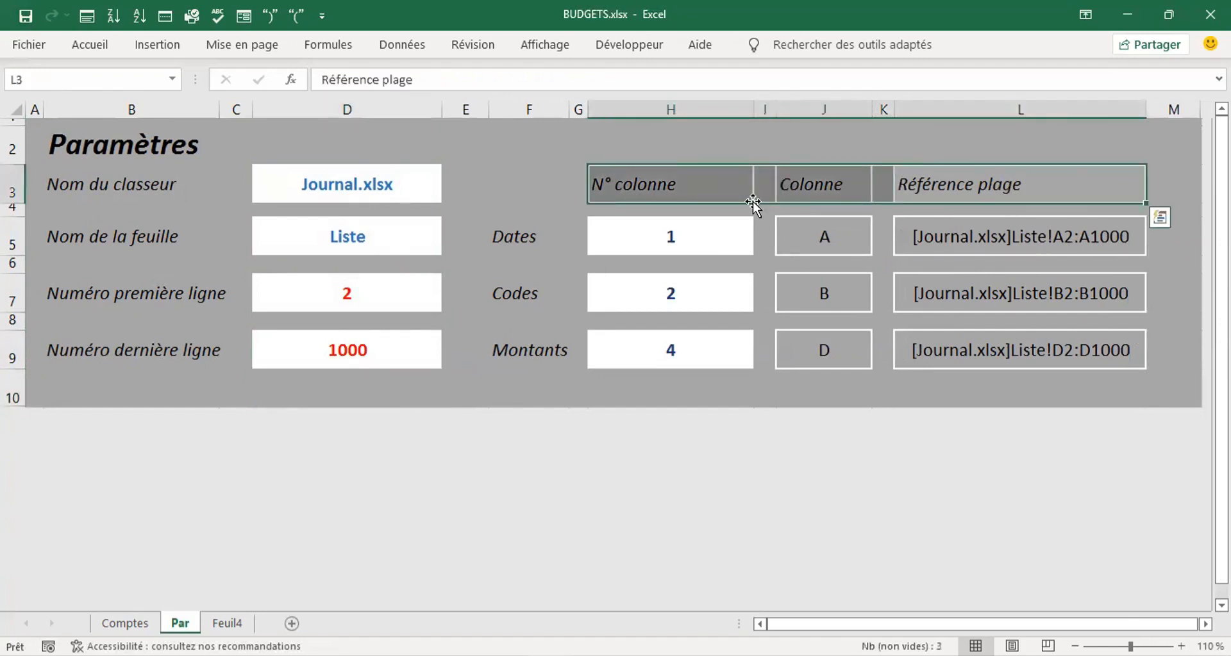
click(86, 50)
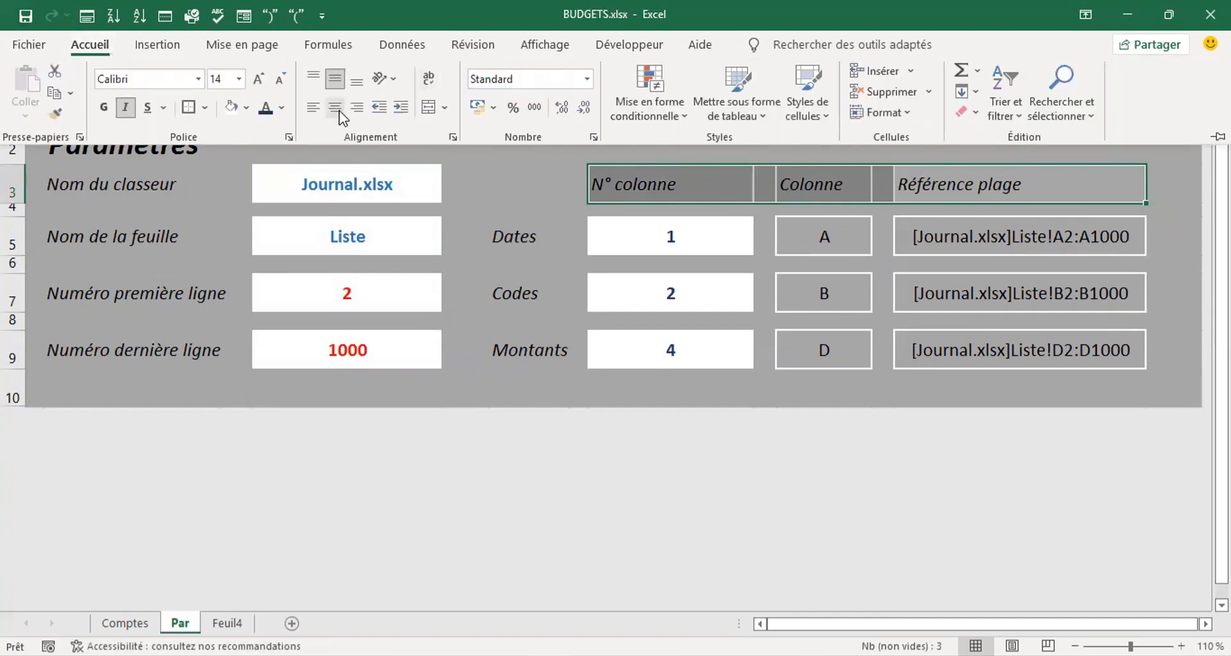
click(335, 107)
click(551, 182)
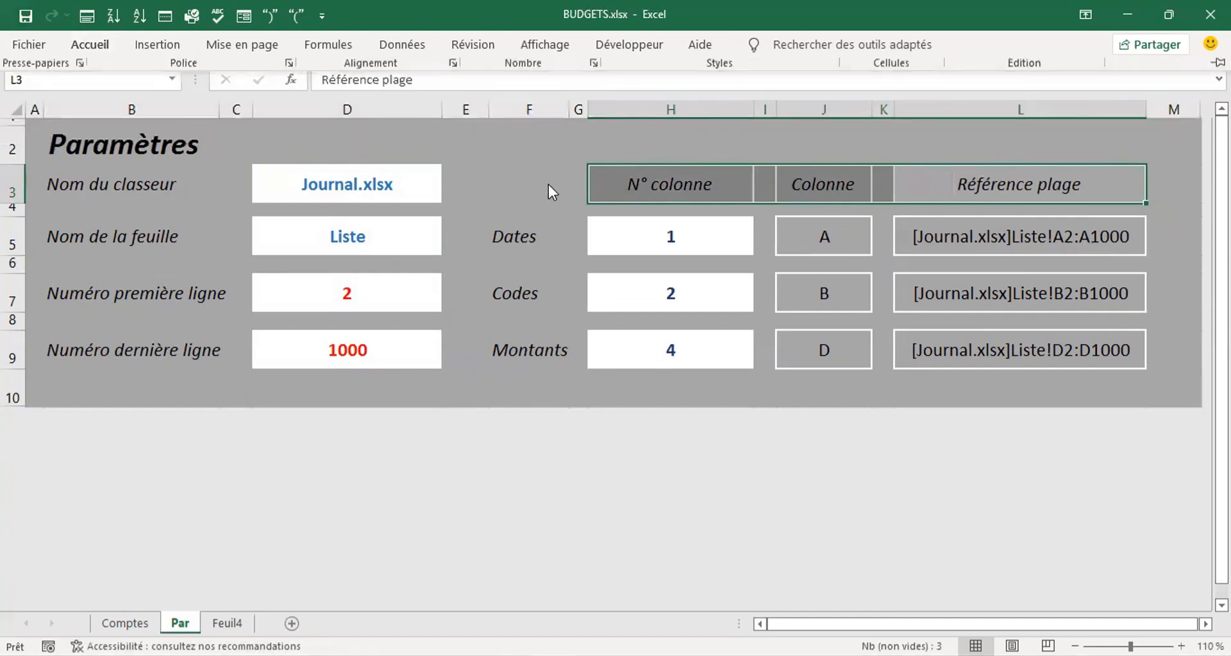
click(548, 184)
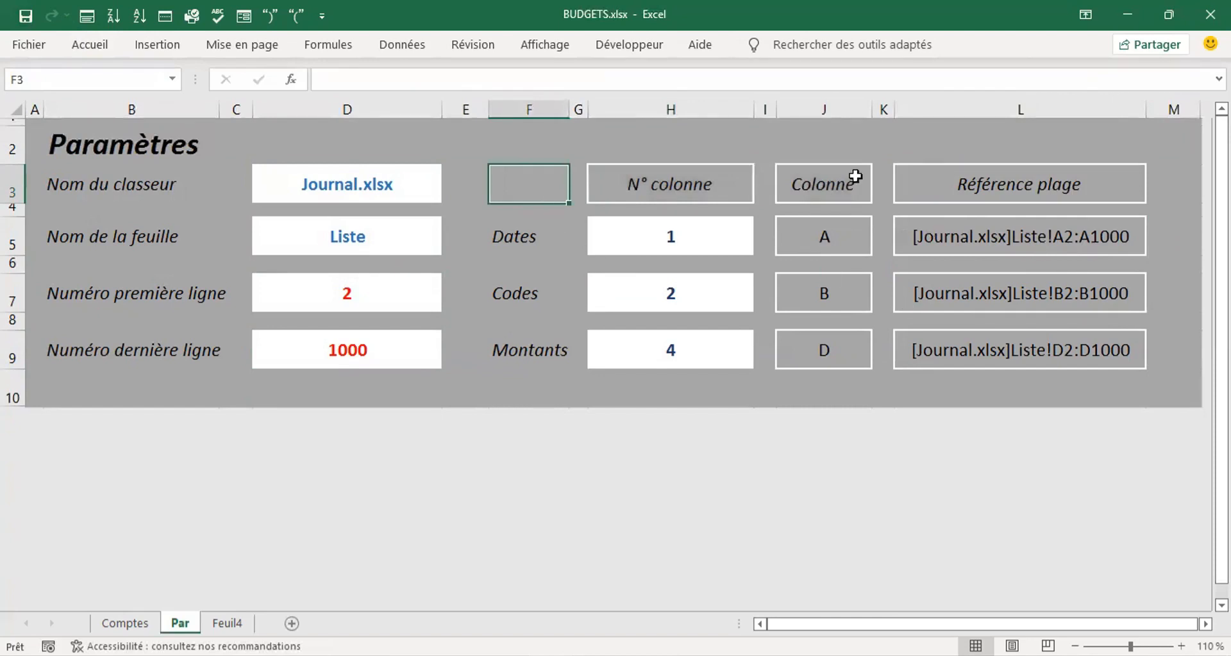
- Set Numéro première ligne to 10 in cell D7
click(331, 302)
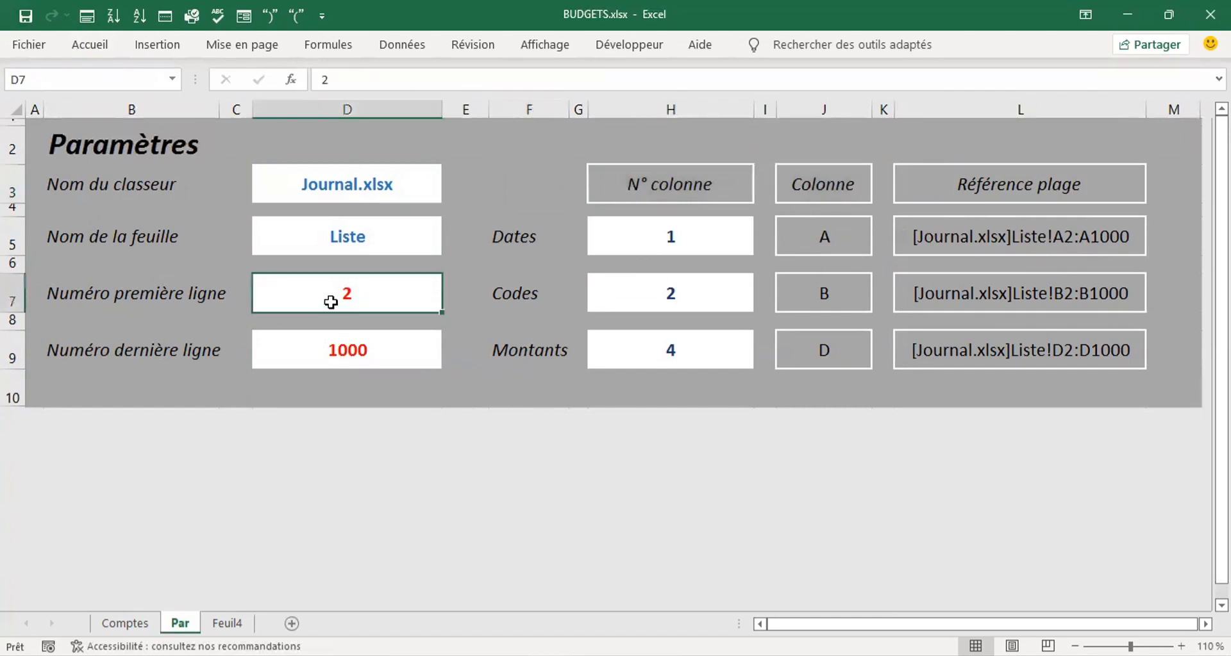
text(1)
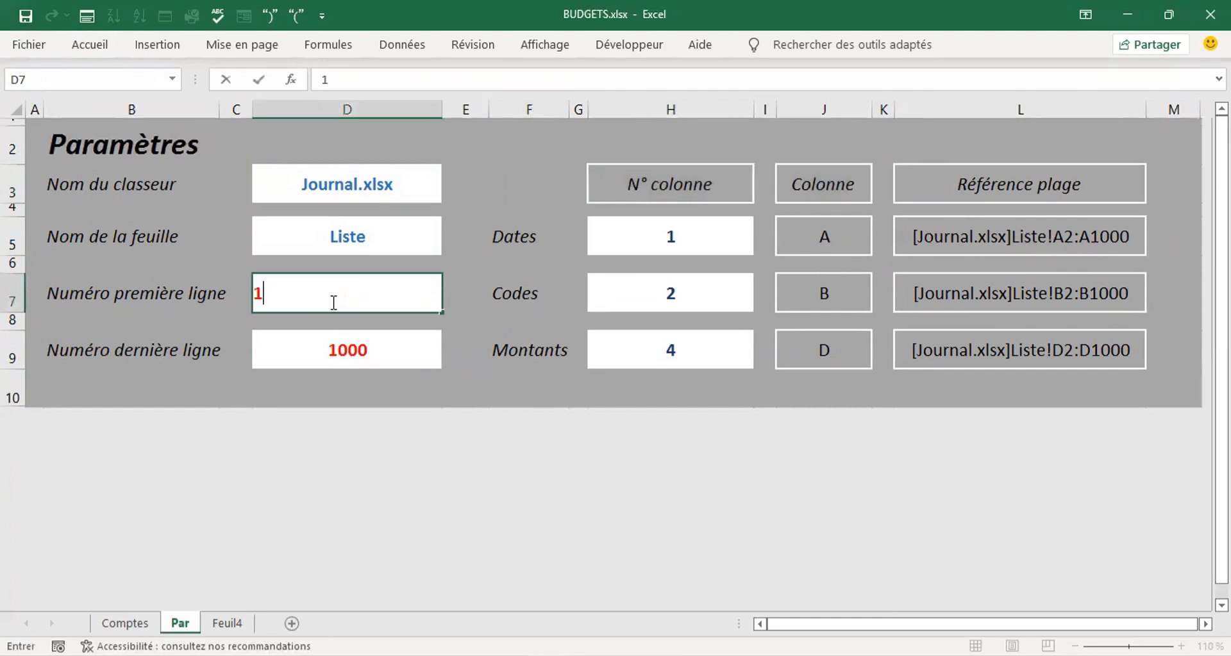
text(0)
key(Return)
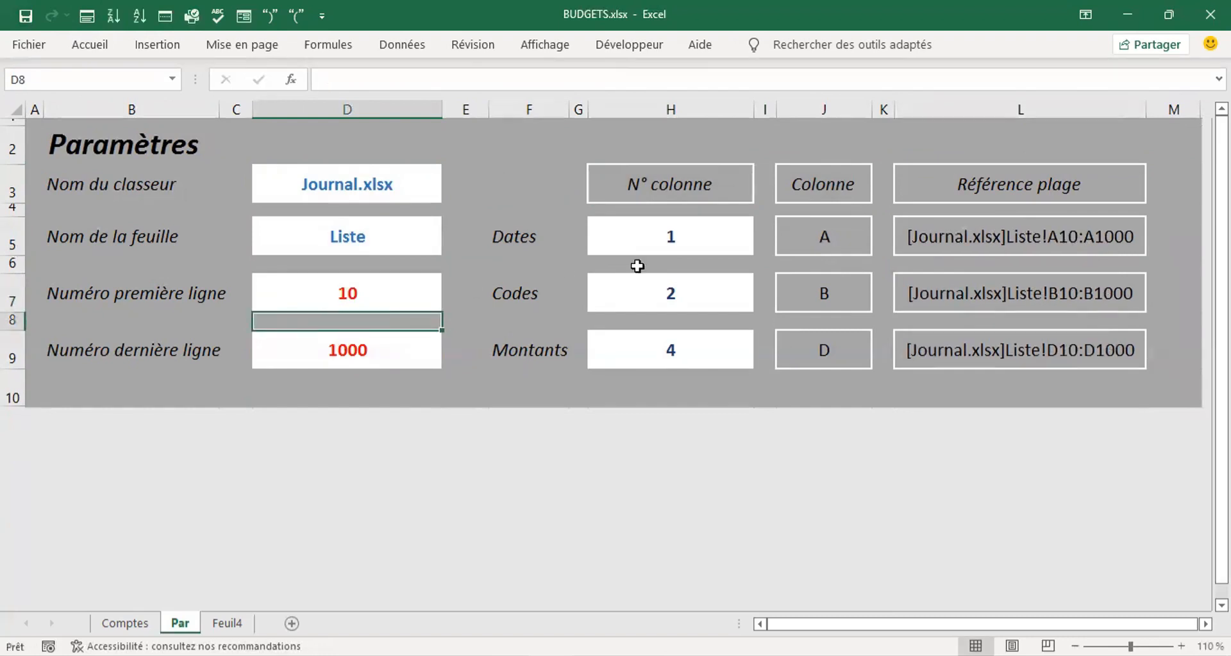
- Set the column numbers to 4 for Dates, 5 for Codes and 10 for Montants
click(687, 236)
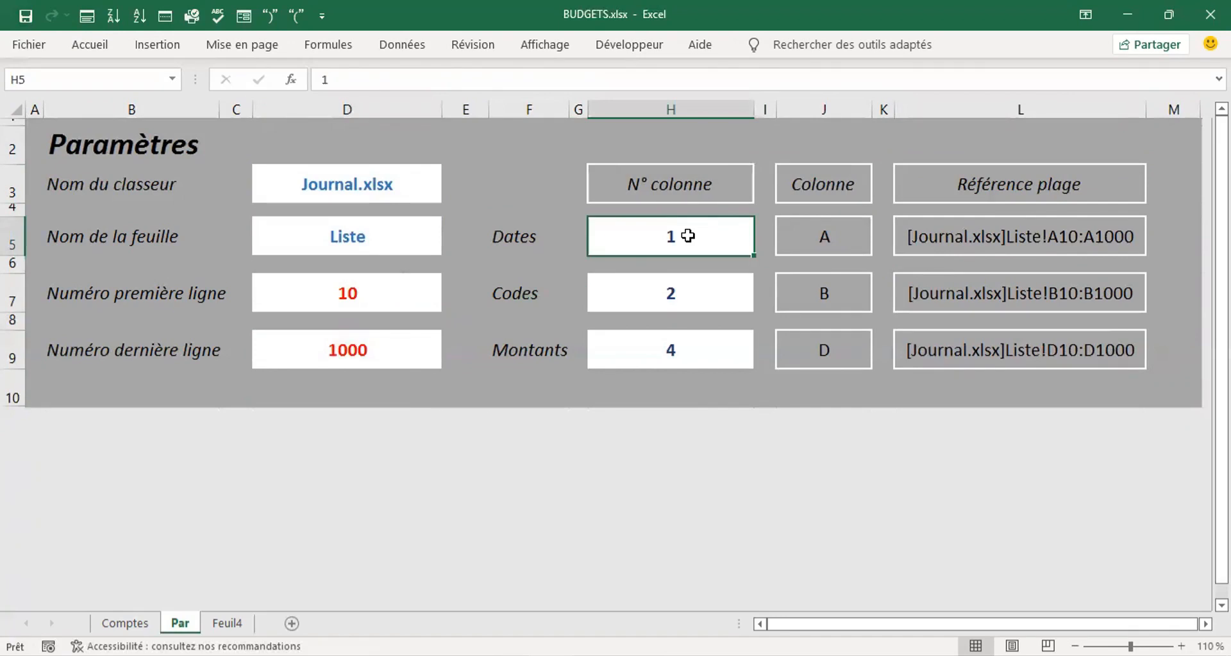
text(4)
key(Return)
key(Return)
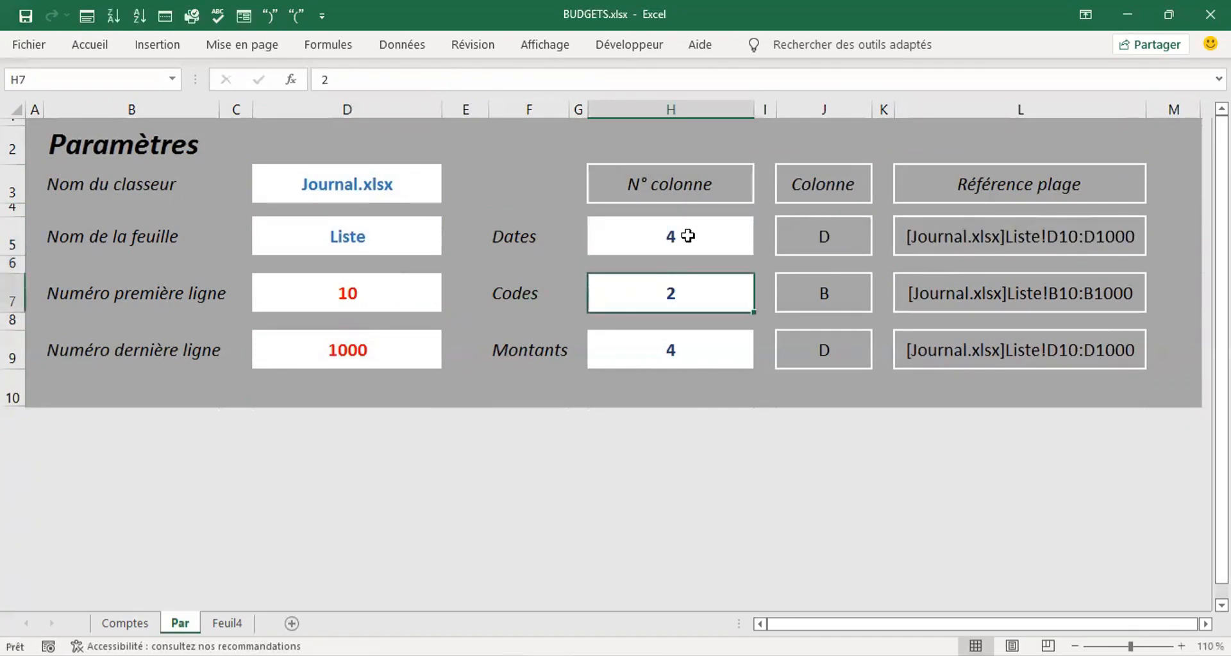
text(2)
key(BackSpace)
text(5)
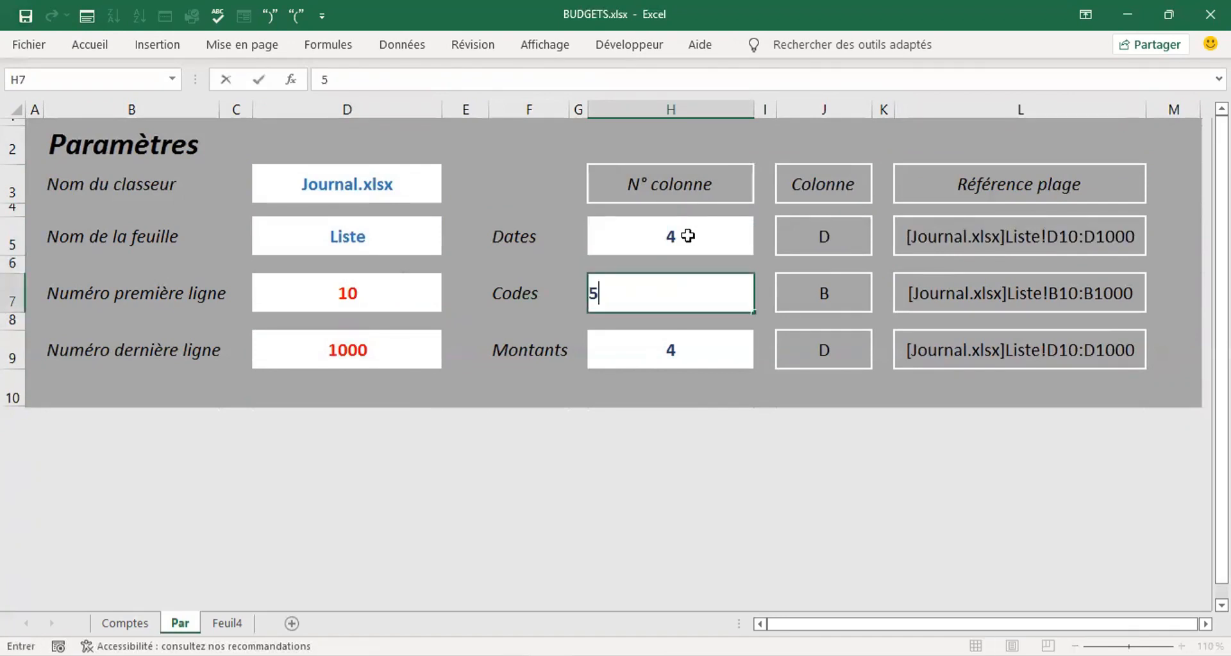
key(Return)
key(Return)
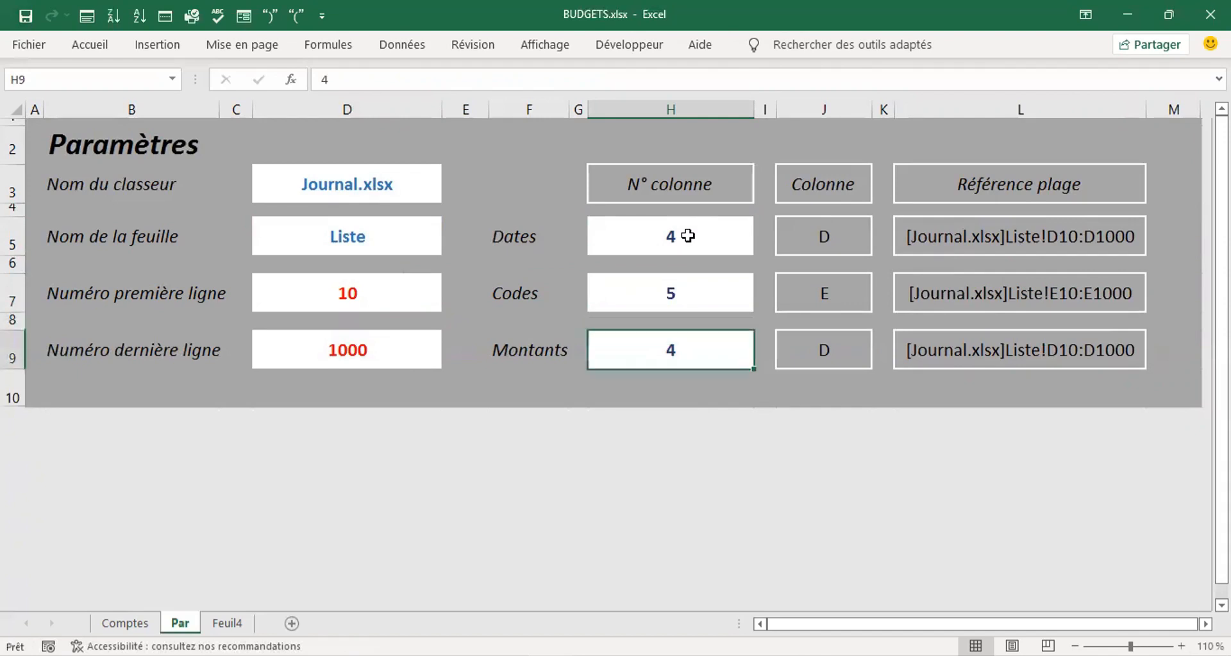
text(10)
key(Return)
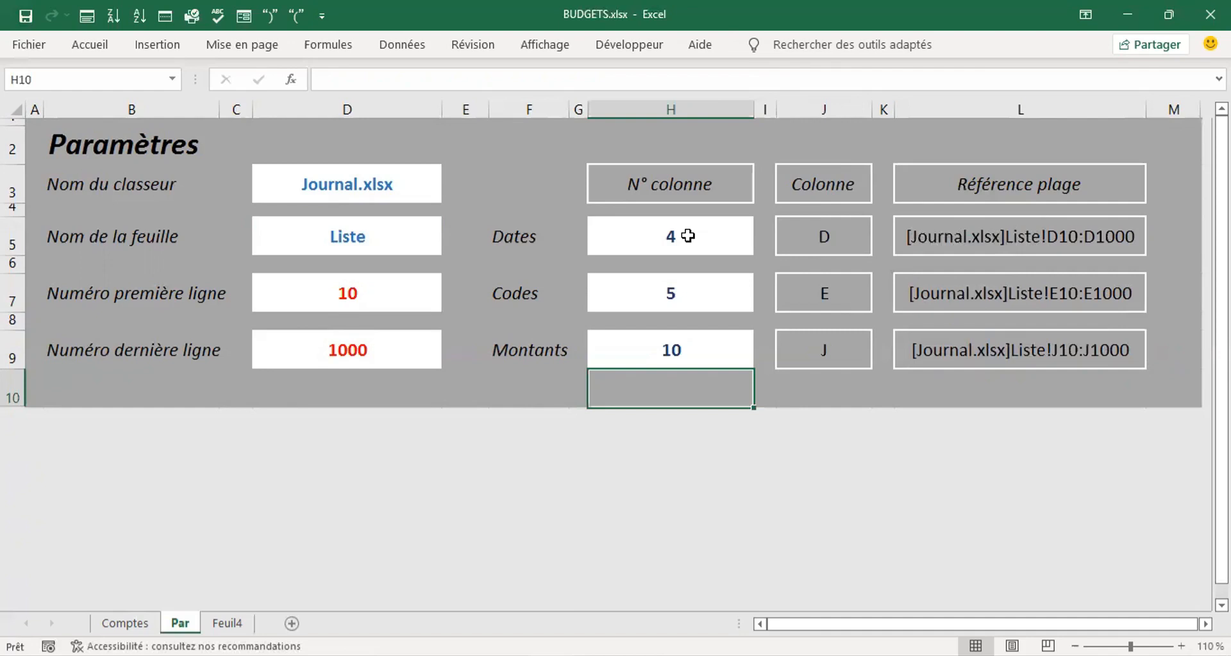
click(945, 242)
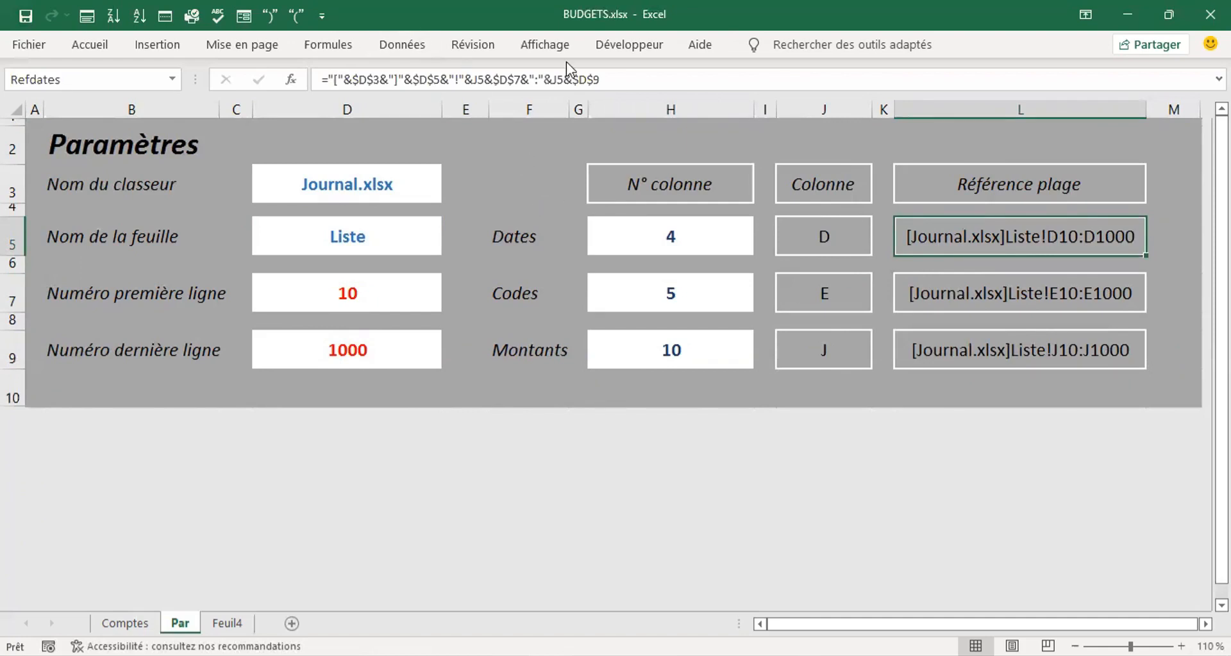
click(472, 45)
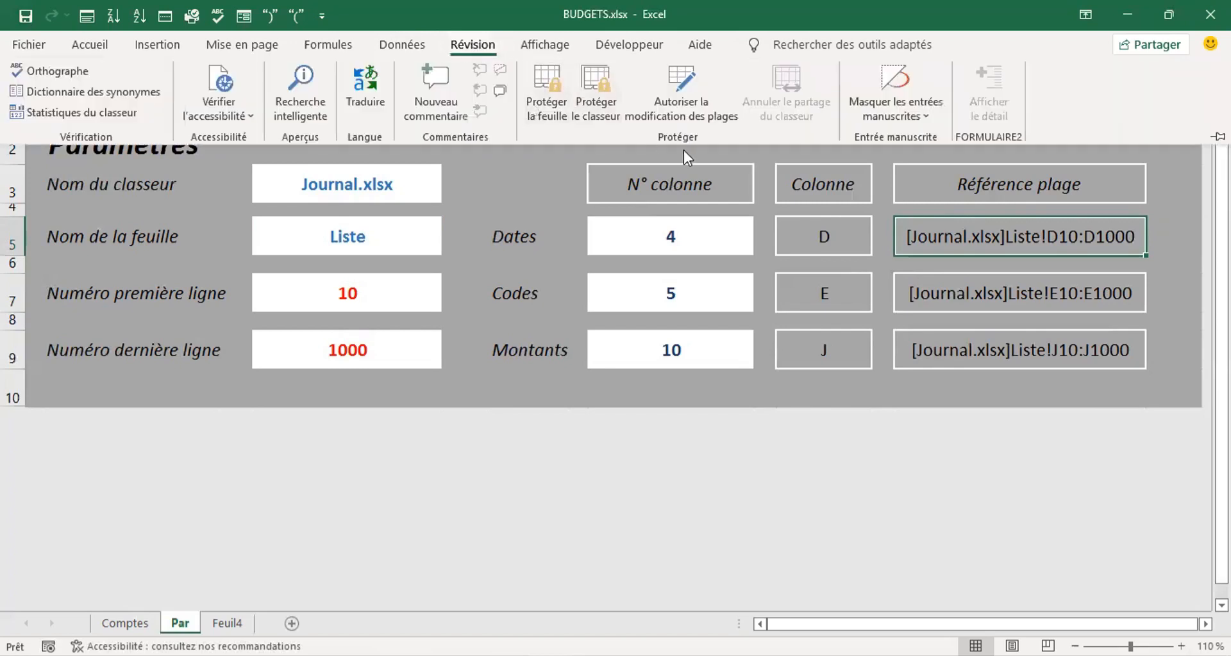
click(539, 103)
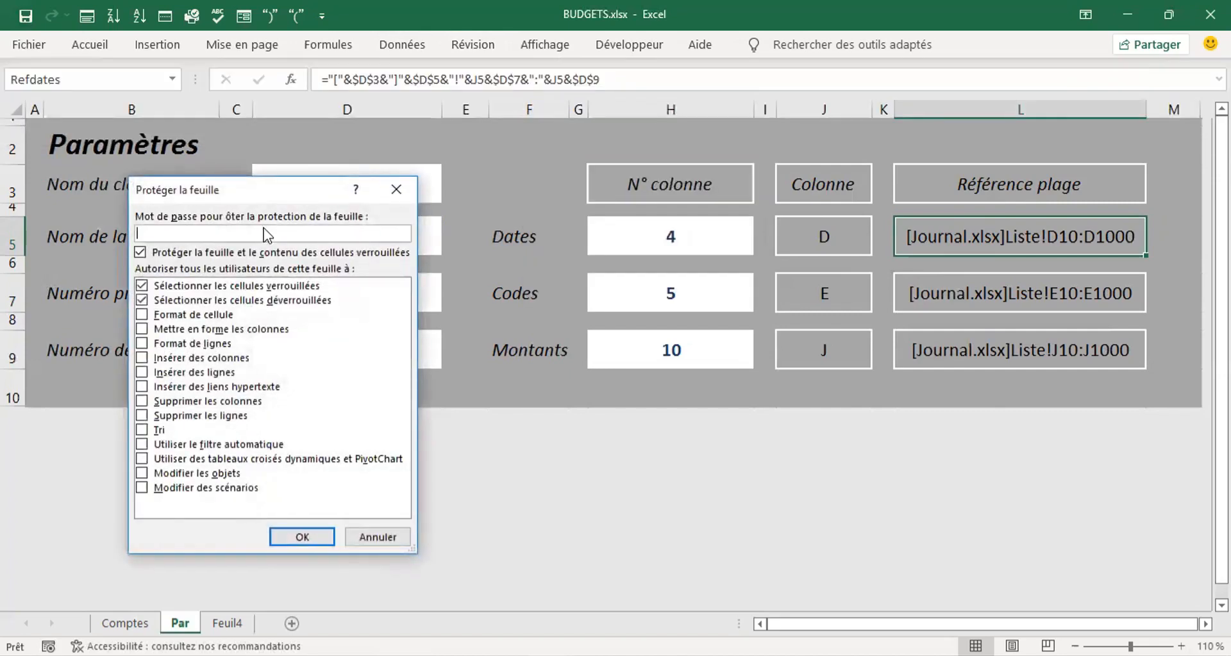
click(397, 189)
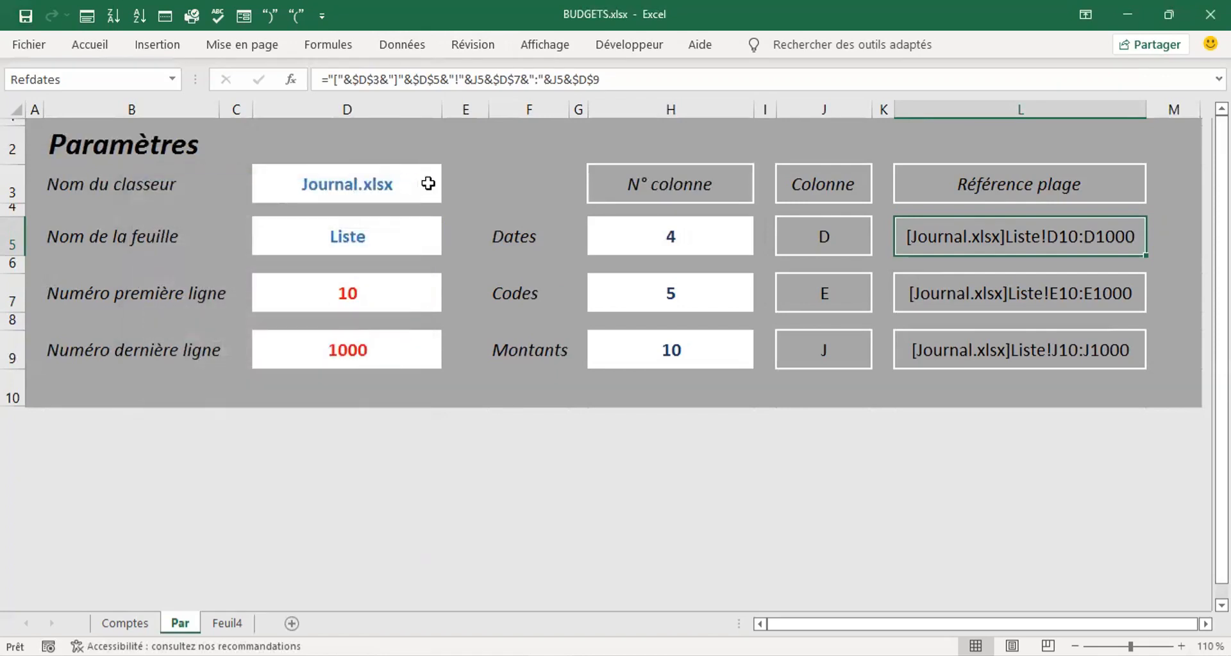
- Unlock the input cells D3, D5, D7, D9, H5, H7 and H9 by removing their Verrouillée protection attribute
click(418, 184)
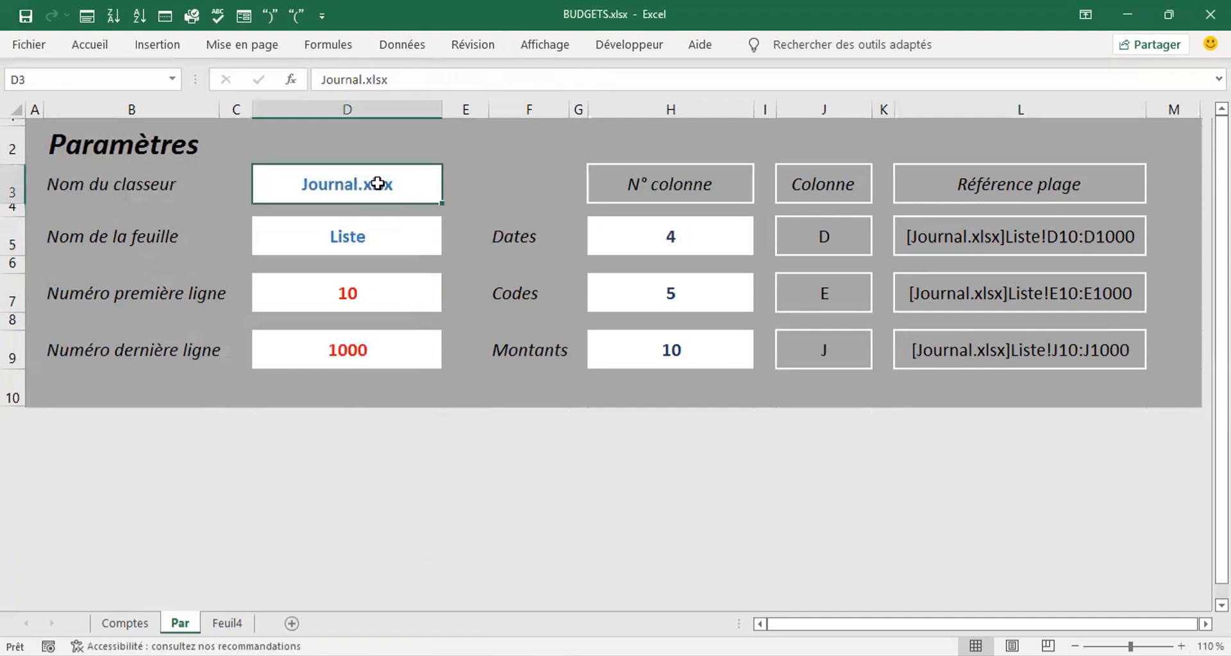
ctrl+click(372, 241)
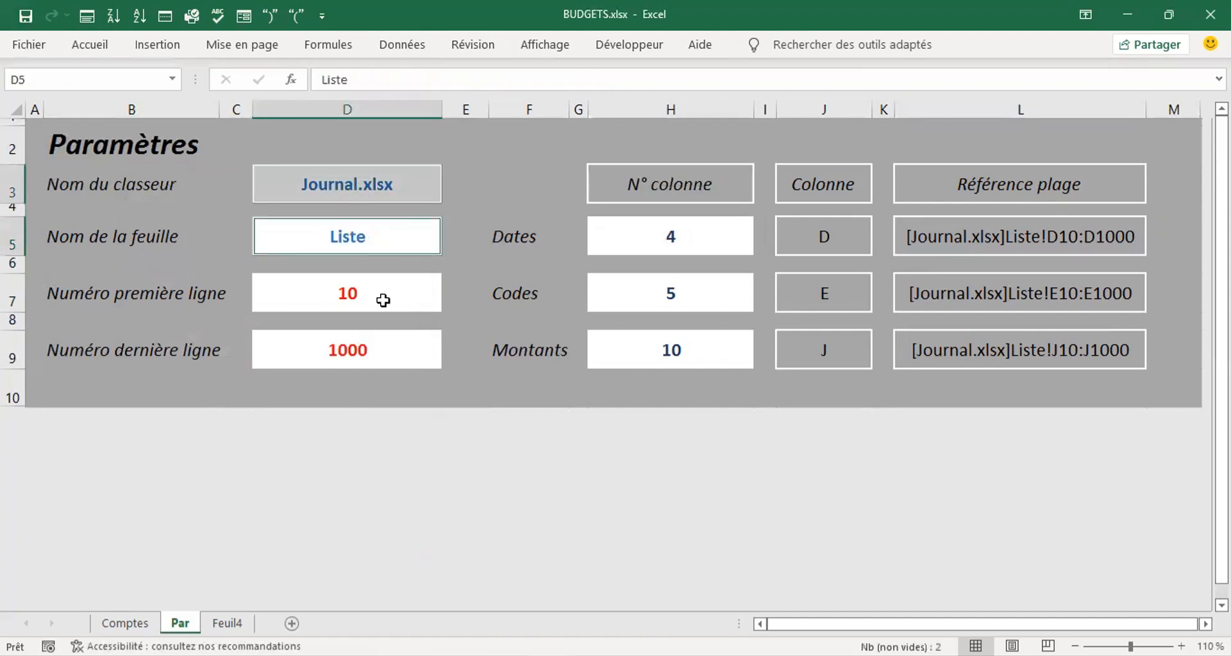
ctrl+click(380, 298)
ctrl+click(378, 348)
ctrl+click(653, 241)
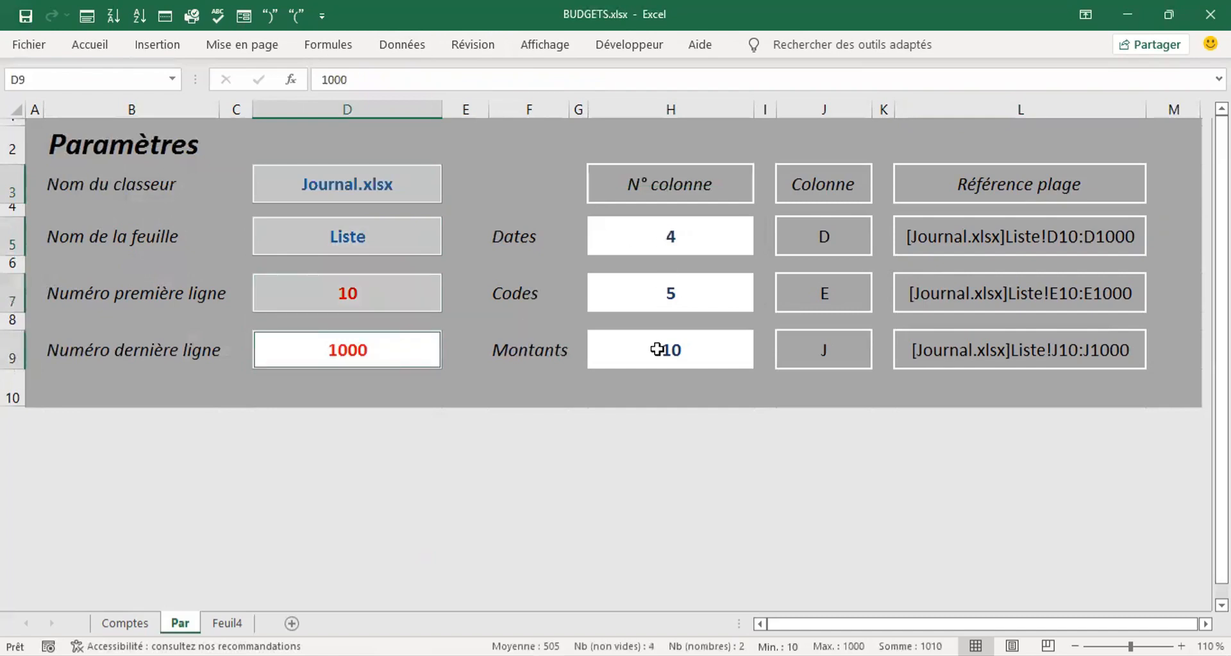
ctrl+click(655, 297)
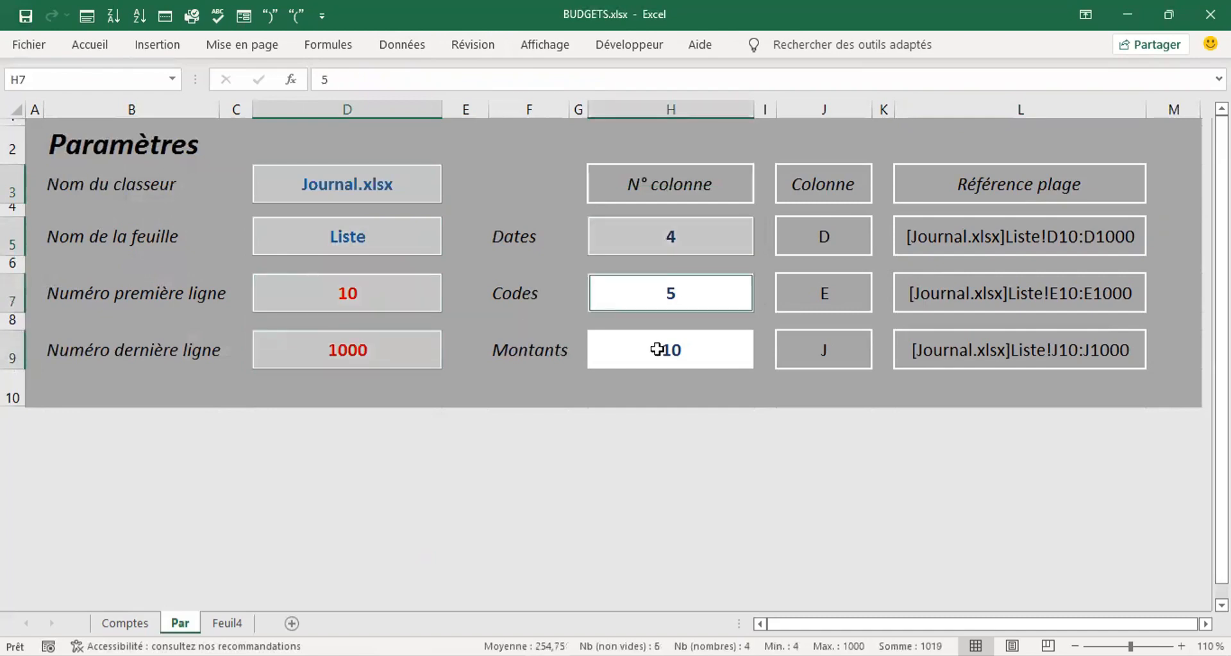
ctrl+click(657, 349)
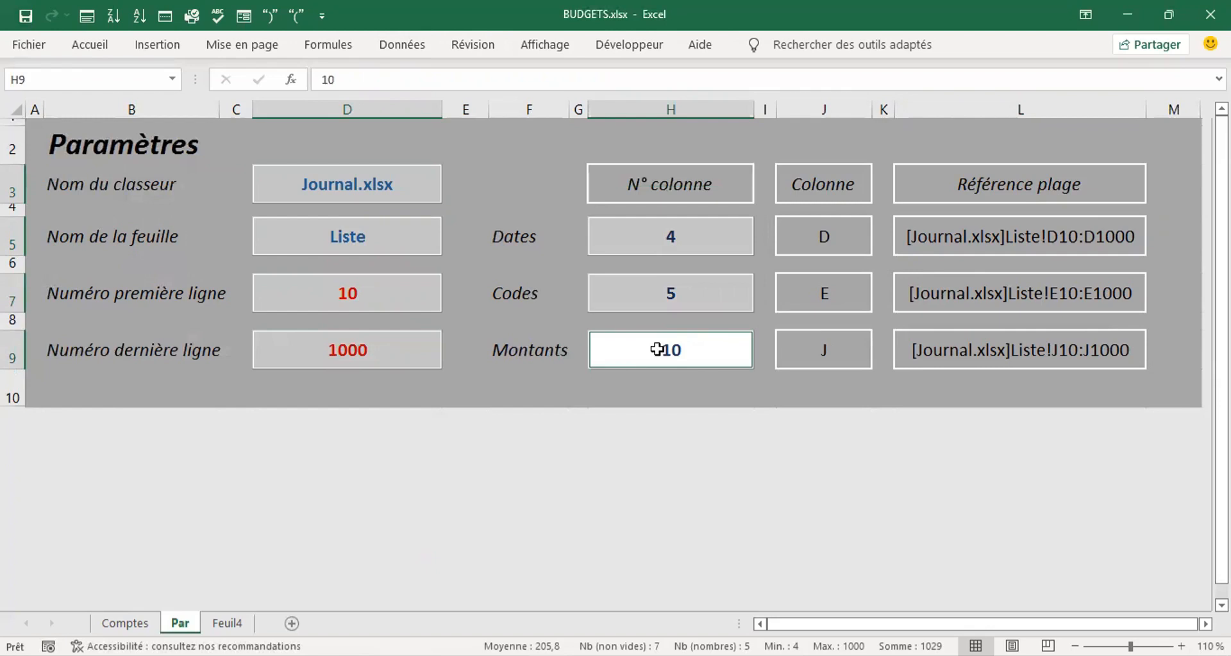
right_click(658, 350)
right_click(610, 359)
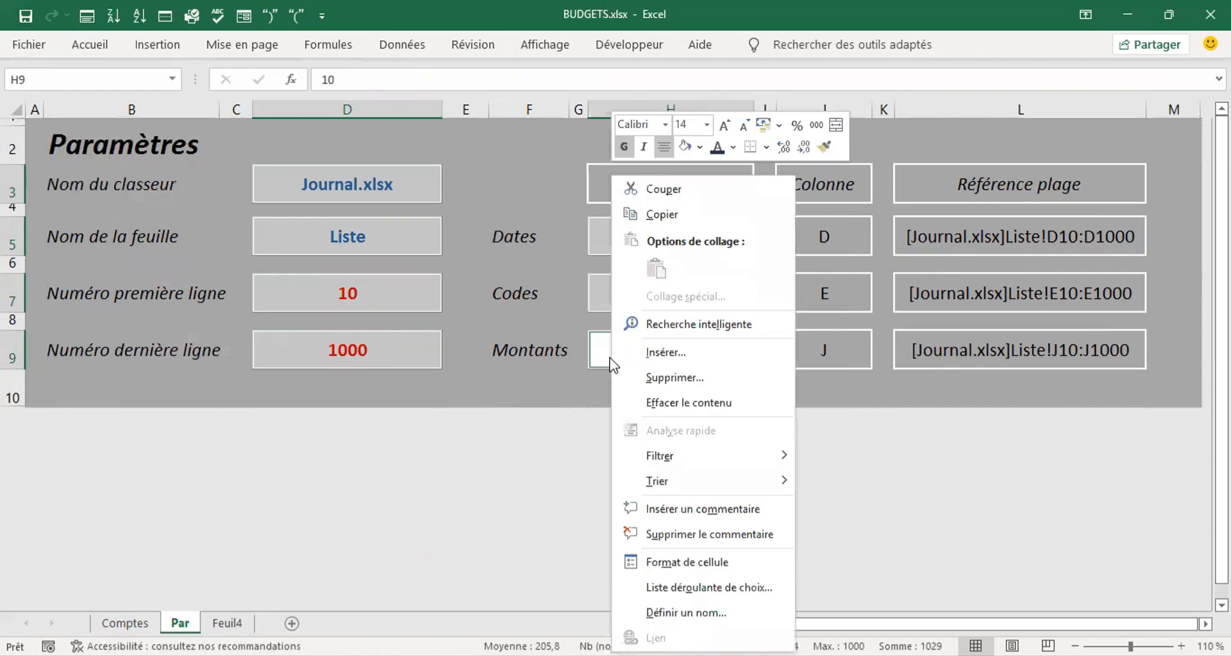
click(669, 568)
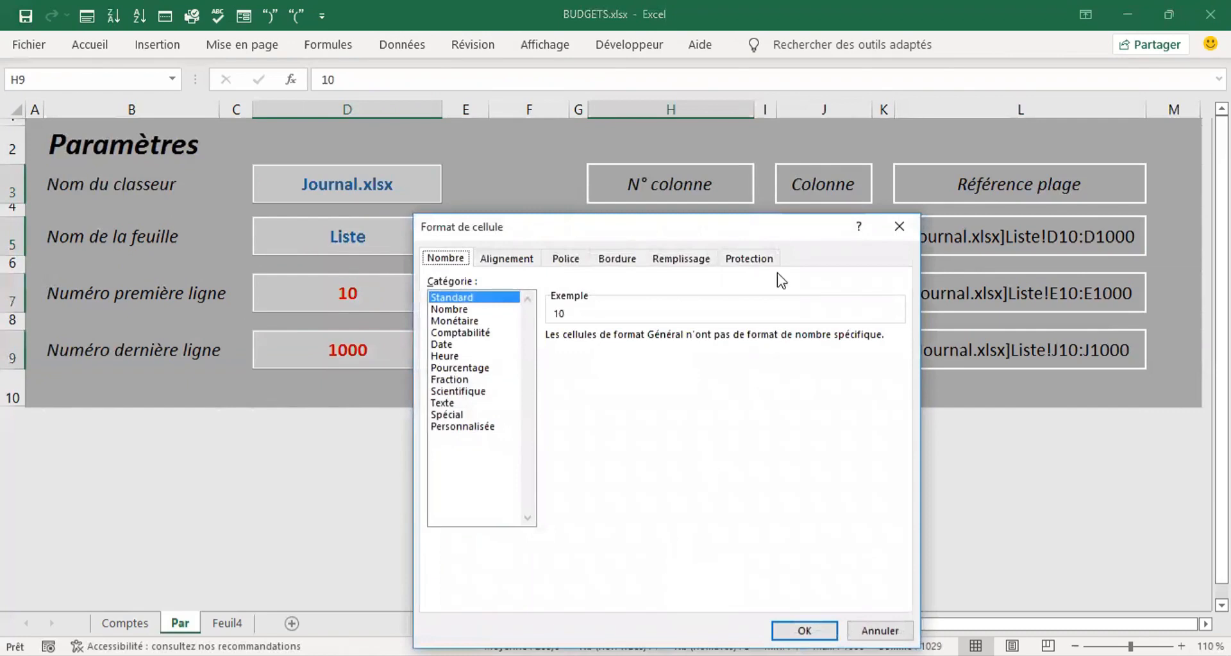
click(756, 259)
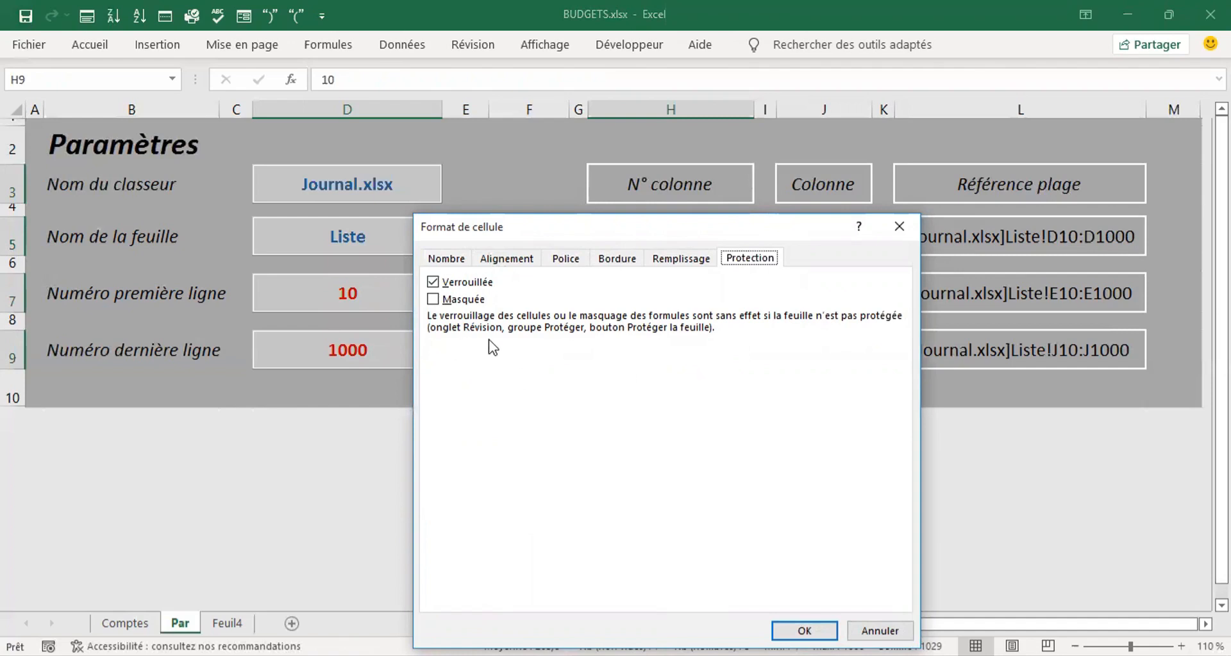
click(433, 284)
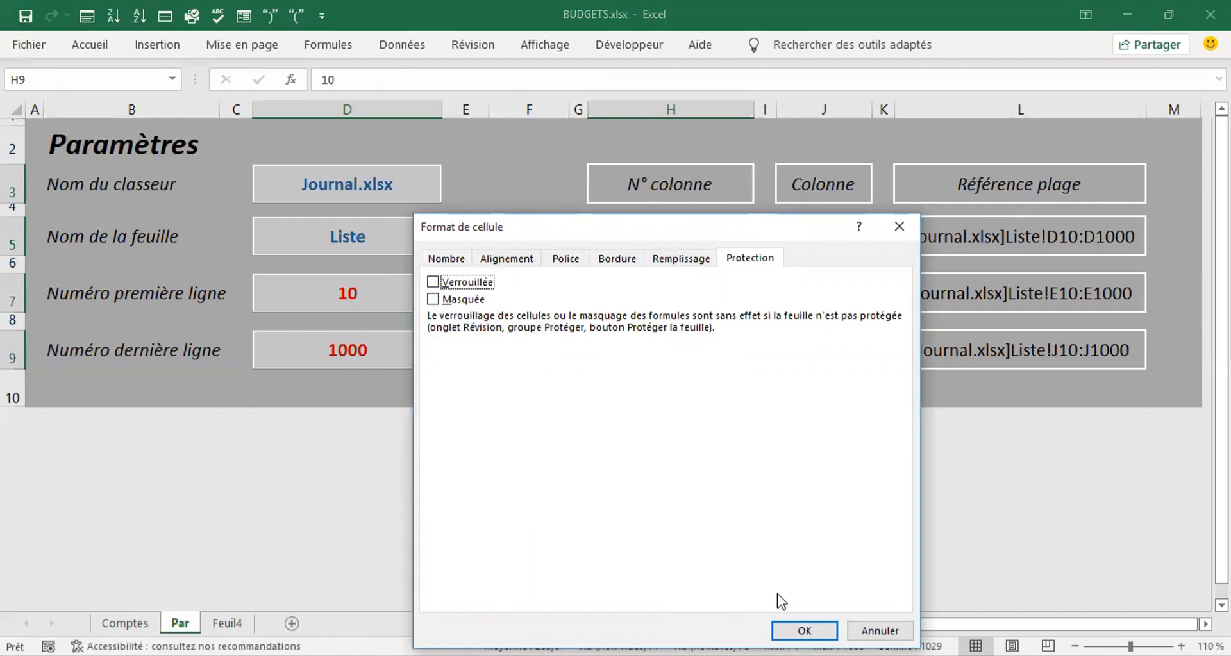
click(804, 630)
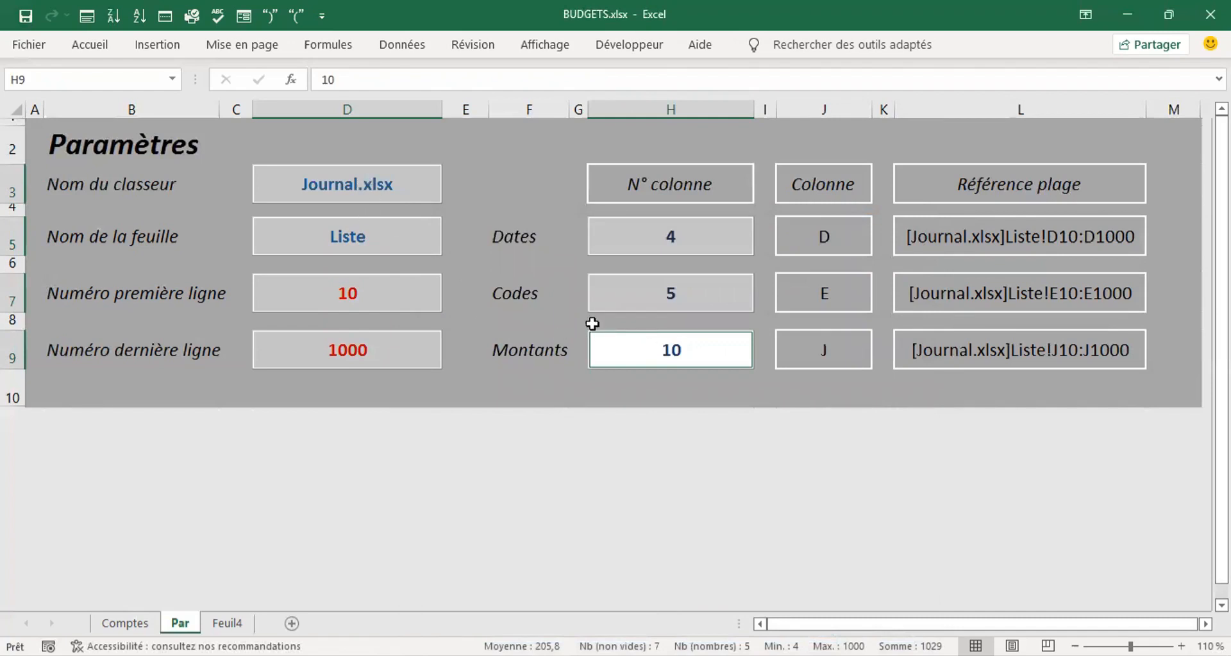
- Set up protection for the Par sheet so that users may select only unlocked cells, not locked ones
click(536, 285)
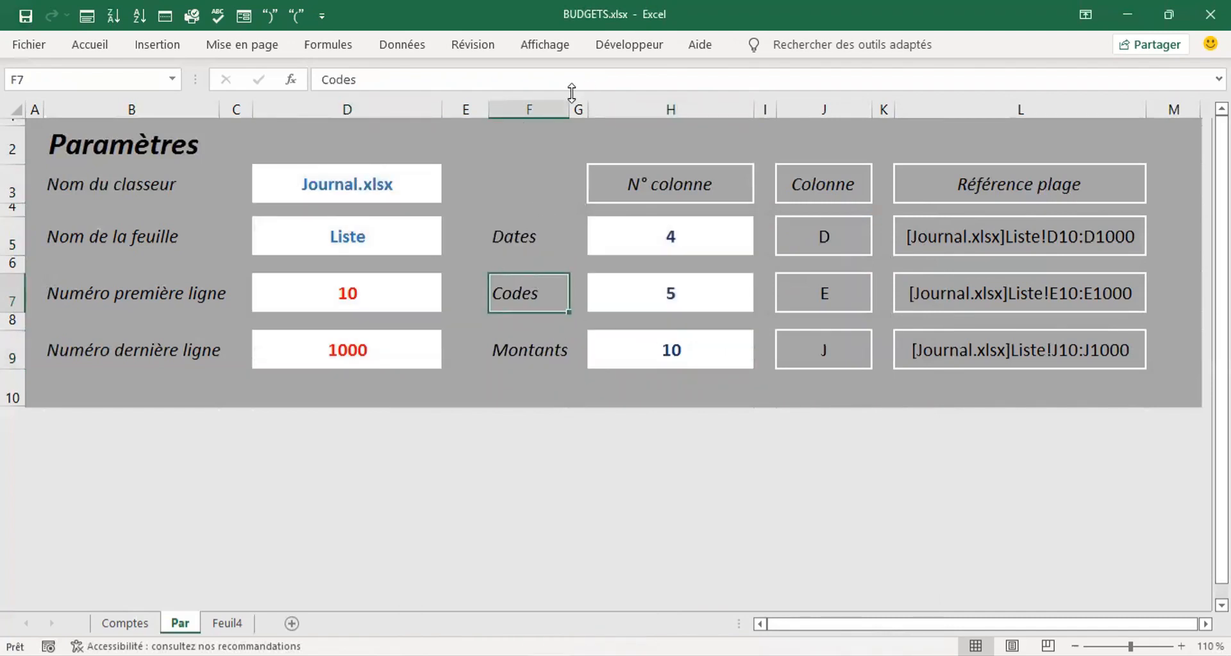
click(493, 46)
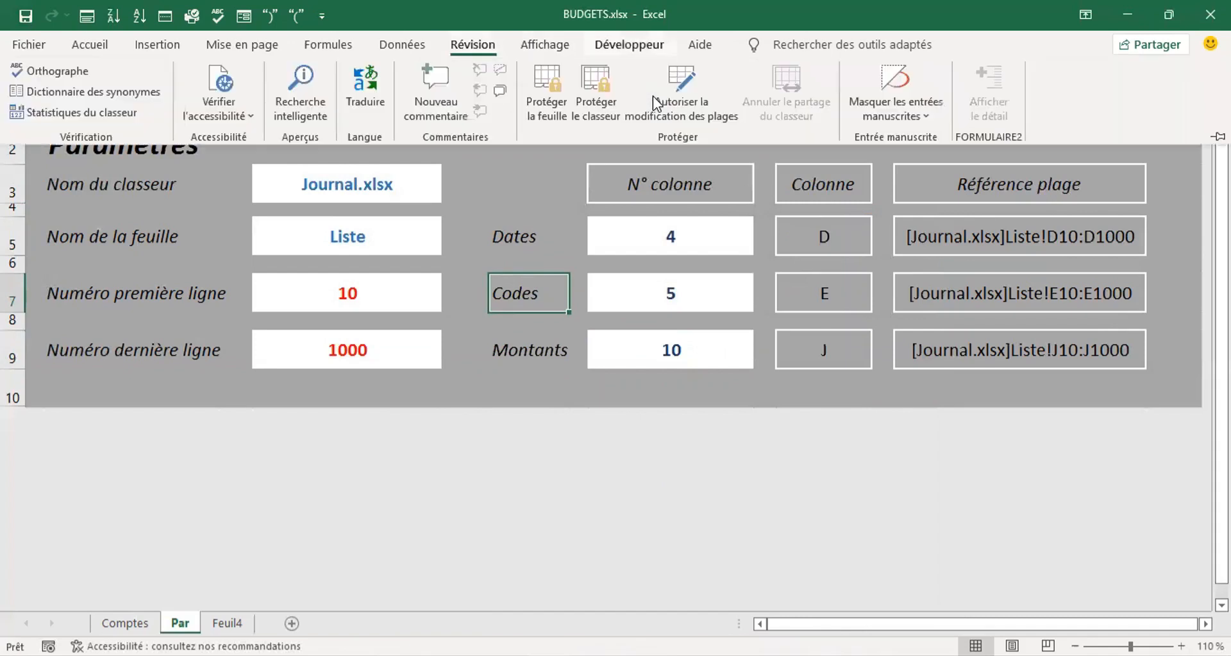
click(546, 97)
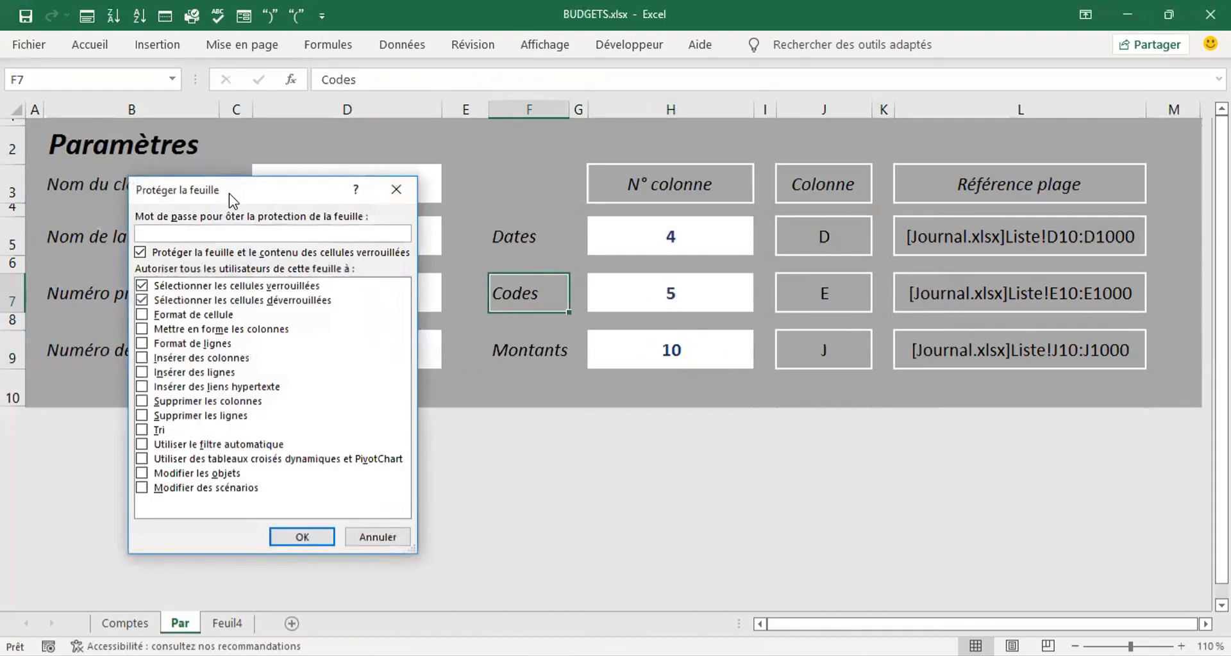
drag(232, 200, 594, 173)
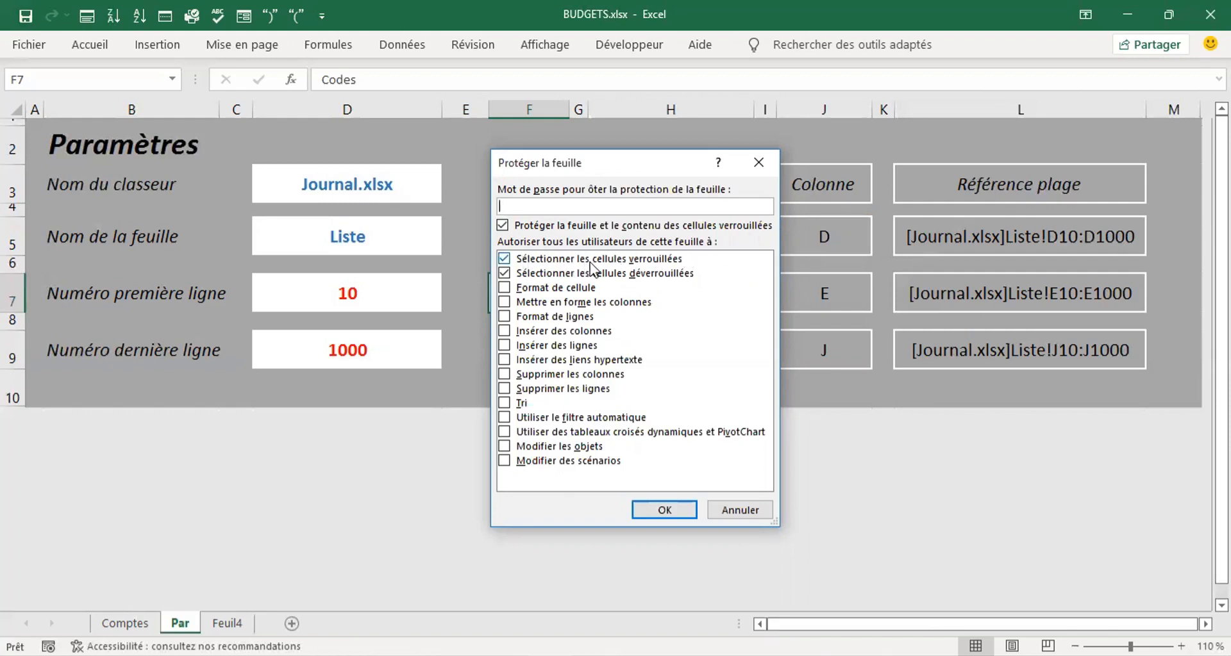
click(504, 259)
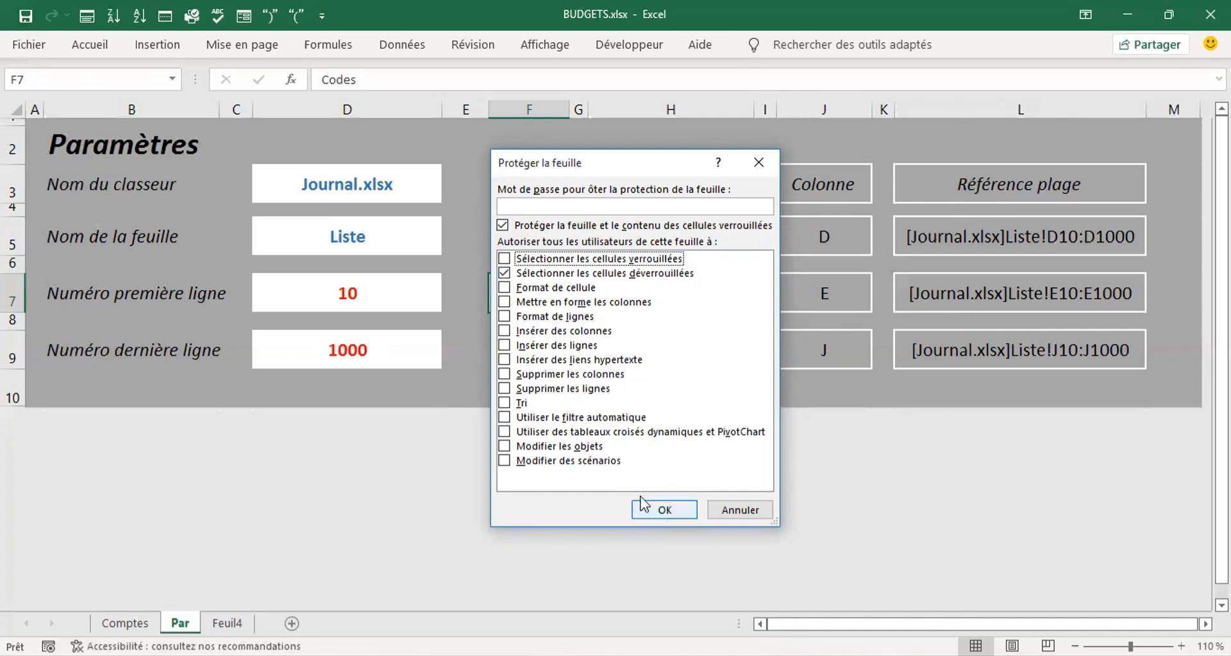
- Enter the sheet protection password, confirm it and apply the protection to the Par sheet
click(541, 205)
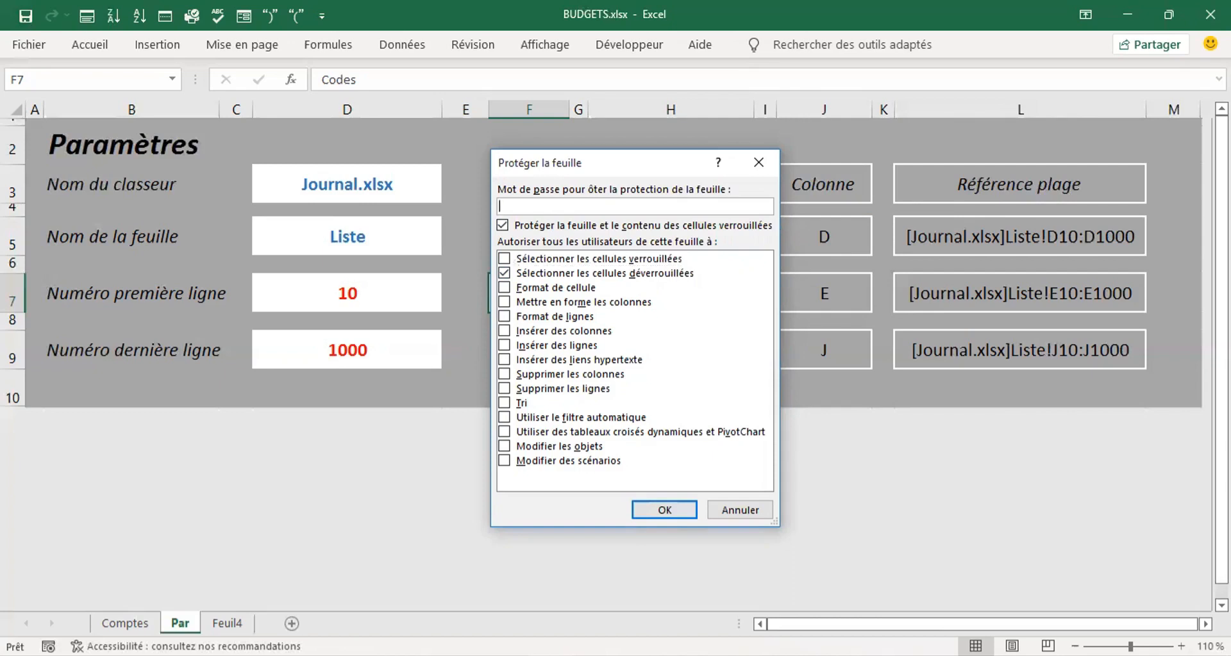
text(********)
key(Return)
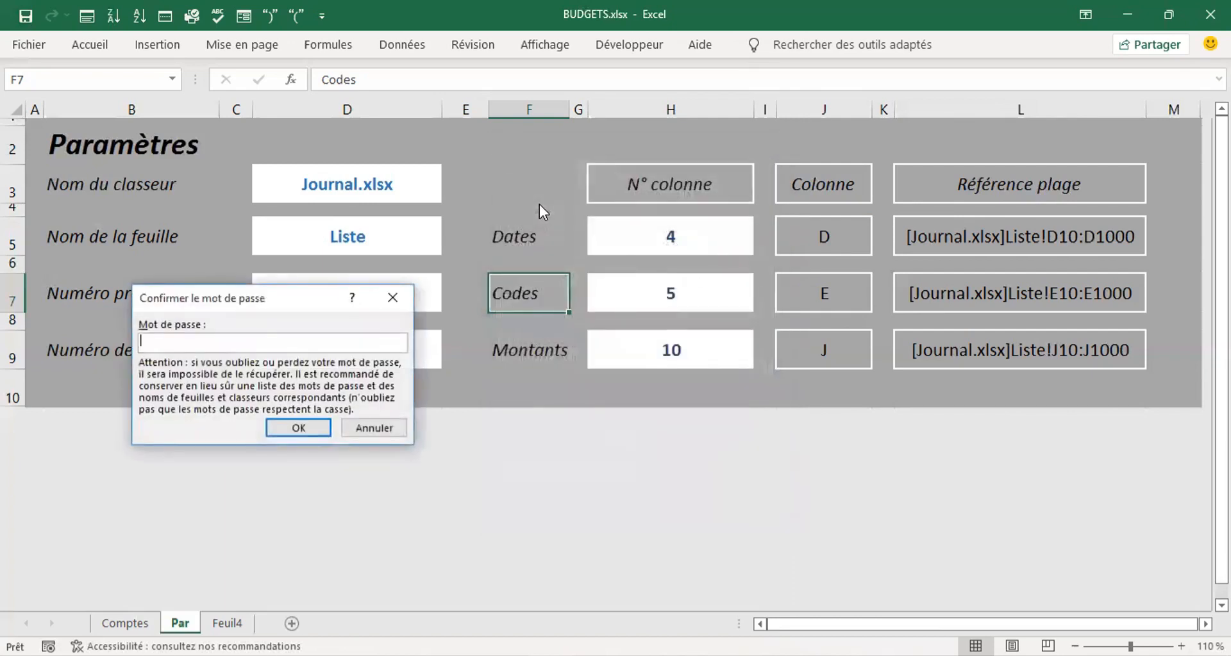
text(********)
key(Return)
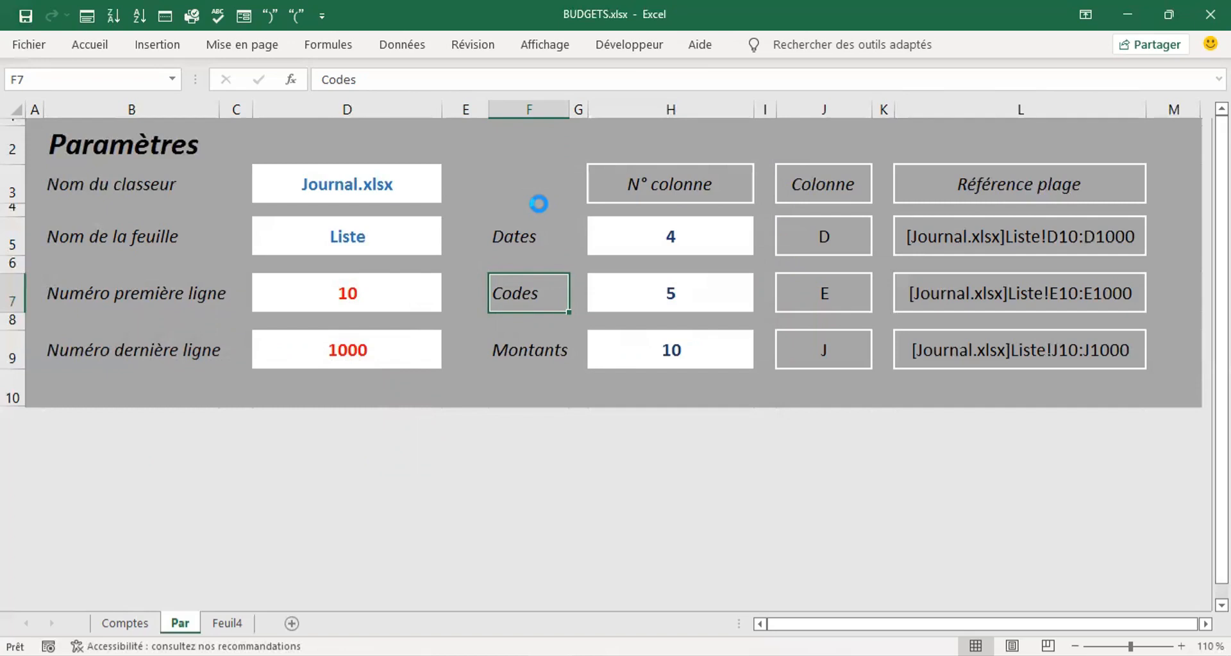
- Cycle the selection through the input cells in columns D and H to check which cells the protected sheet lets users reach
key(Tab)
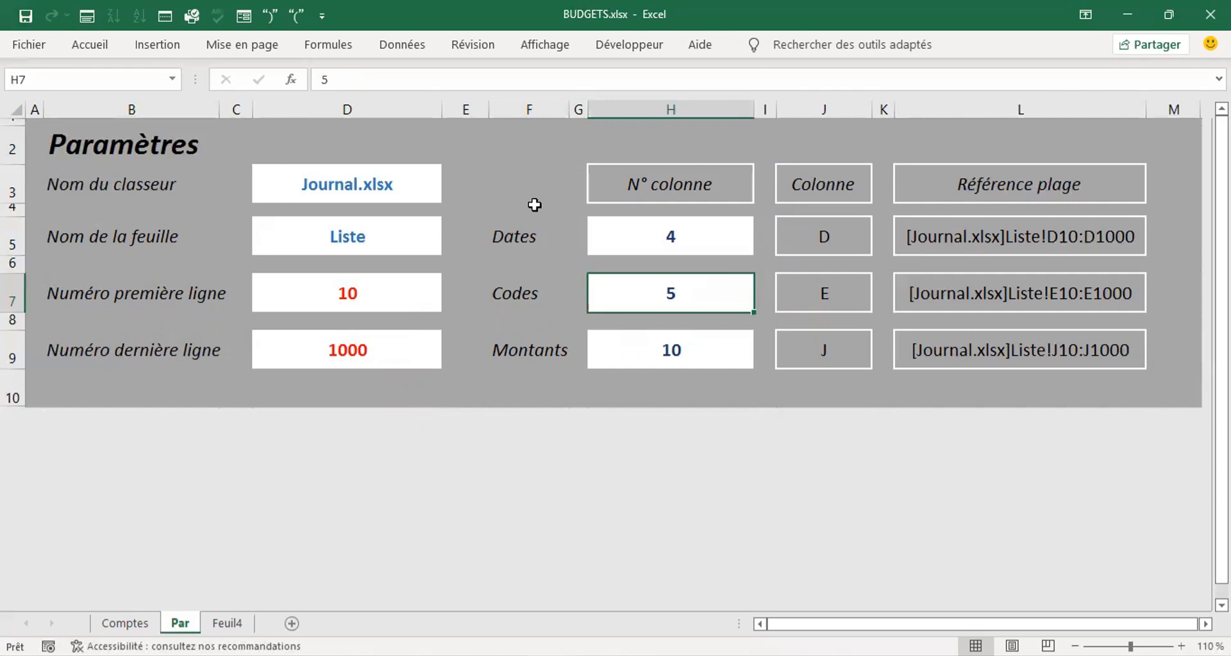
key(Up)
key(Left)
key(Down)
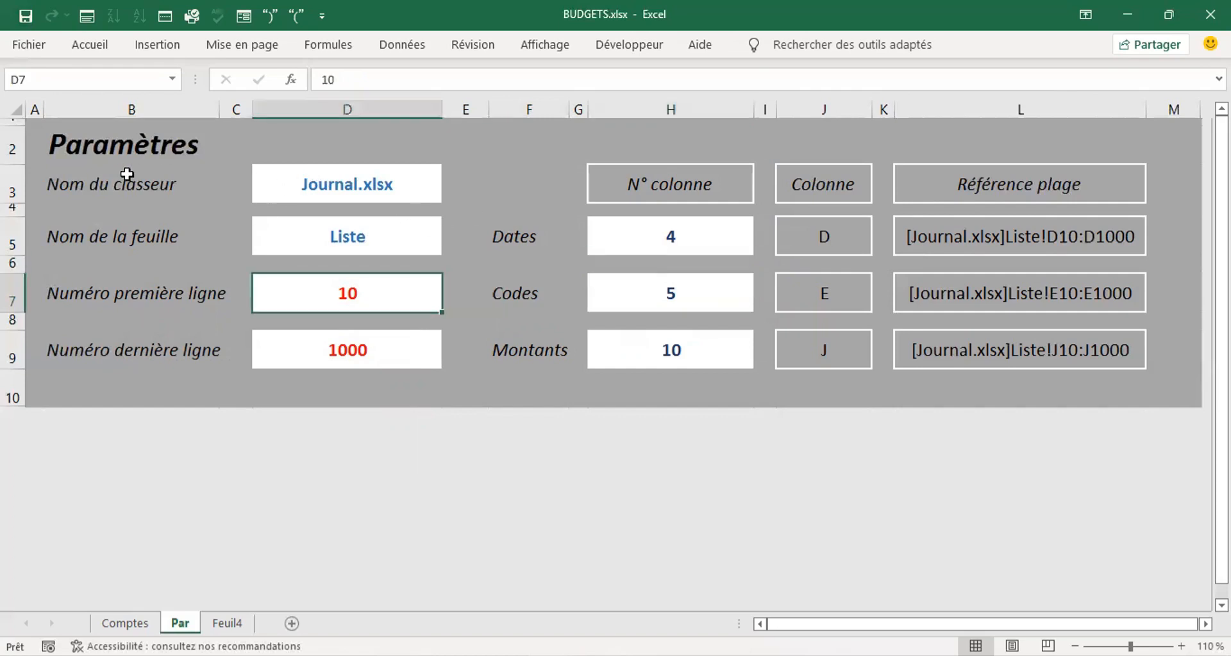
key(Up)
key(Up)
key(Up)
key(Up)
key(Up)
key(Up)
key(Up)
key(Up)
key(Up)
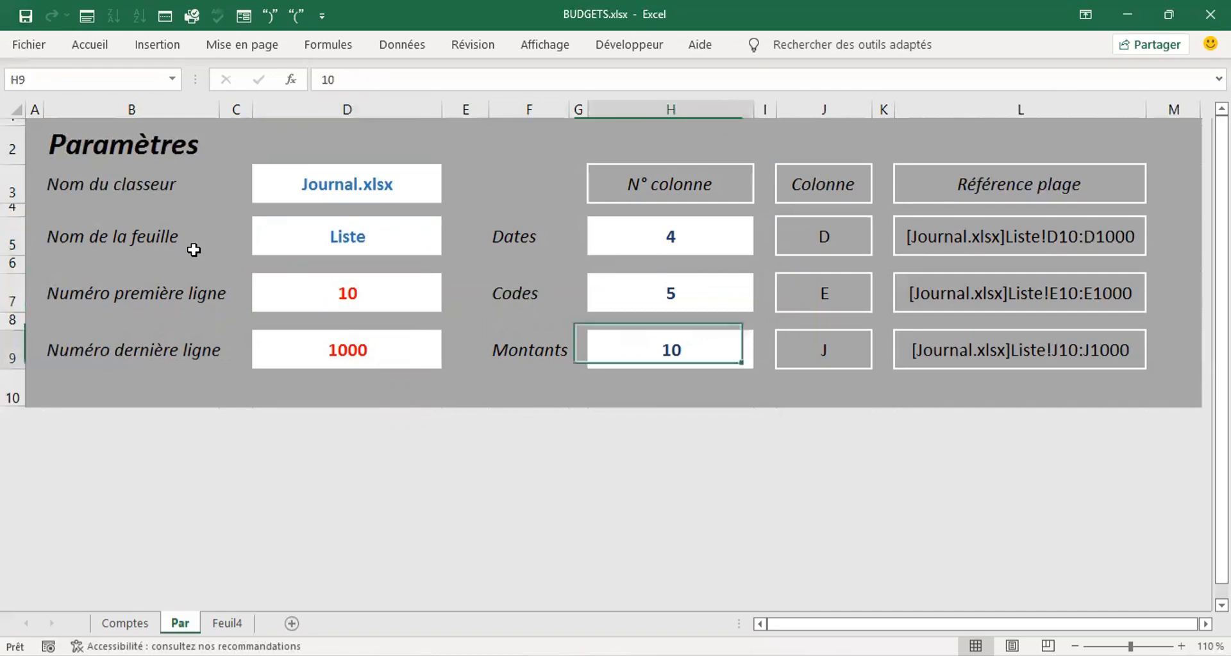
key(Up)
key(Up)
key(Up)
key(Up)
key(Up)
key(Up)
key(Up)
key(Up)
key(Up)
key(Up)
key(Up)
key(Up)
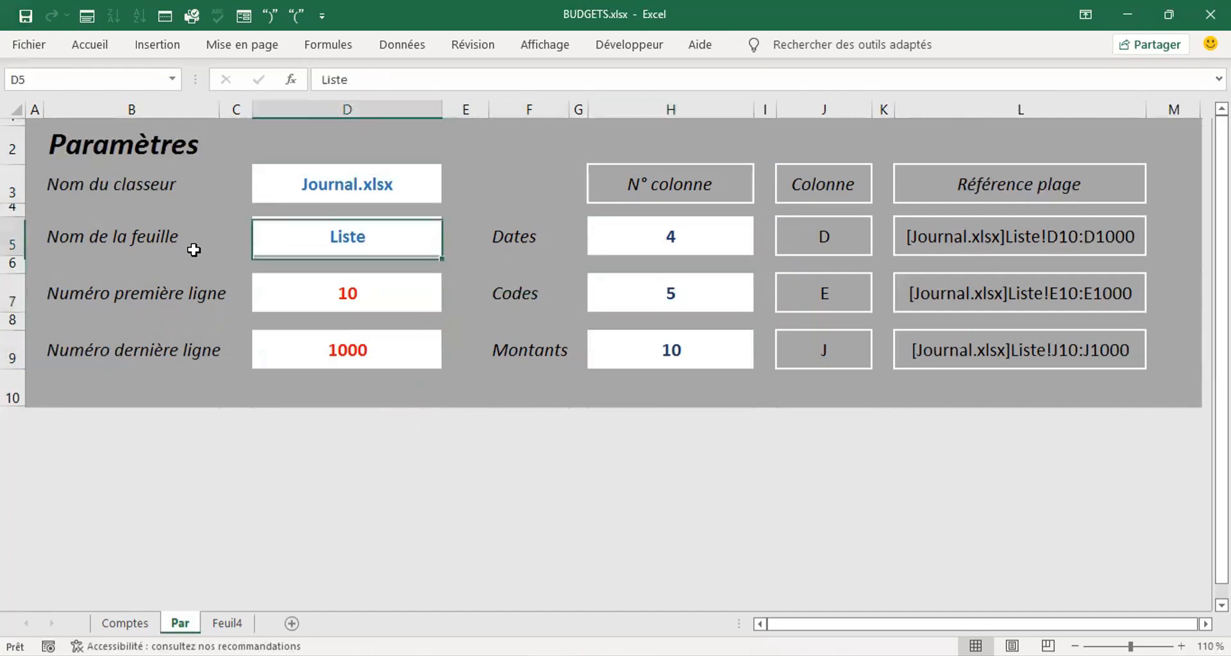
key(Up)
key(Up)
key(Up)
key(Up)
key(Up)
key(Up)
key(Up)
key(Up)
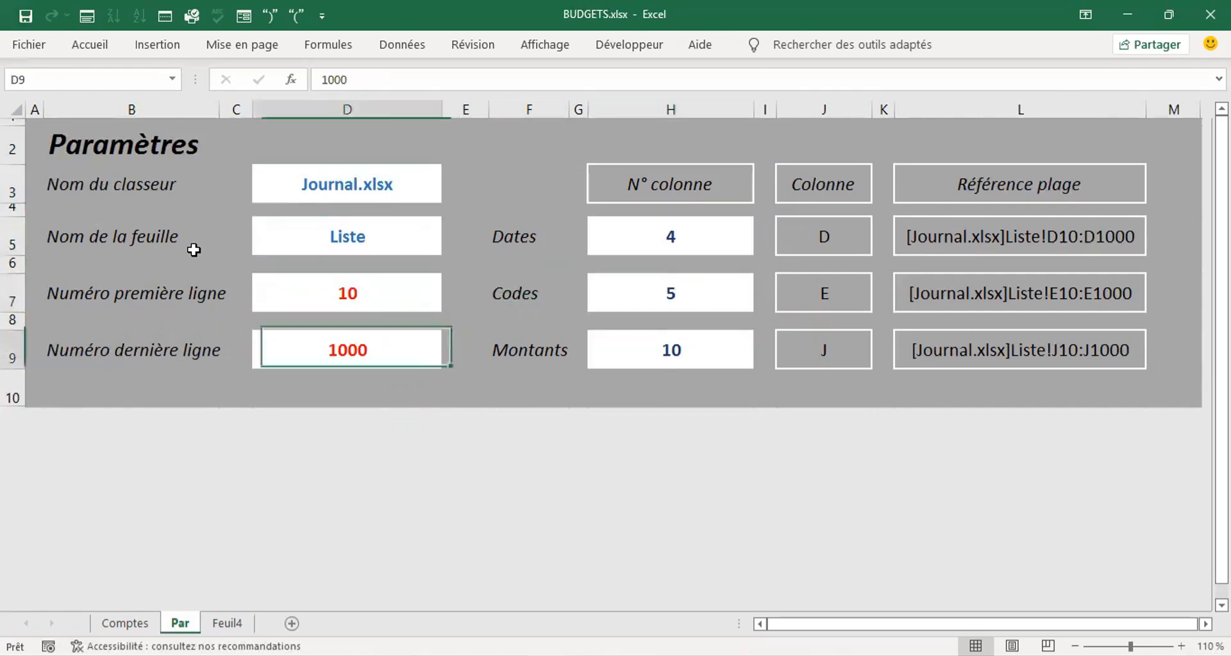
key(Up)
key(Up)
key(Up)
key(Up)
key(Up)
key(Up)
key(Up)
key(Up)
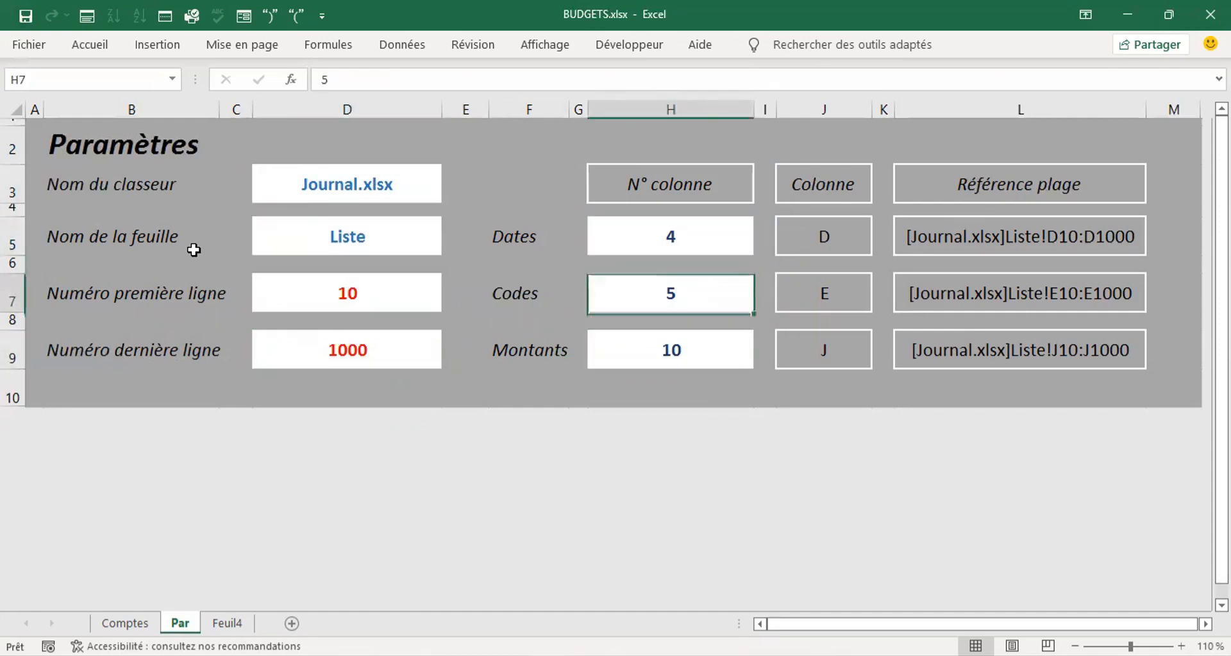
key(Up)
key(Up)
key(Up)
key(Up)
key(Up)
key(Up)
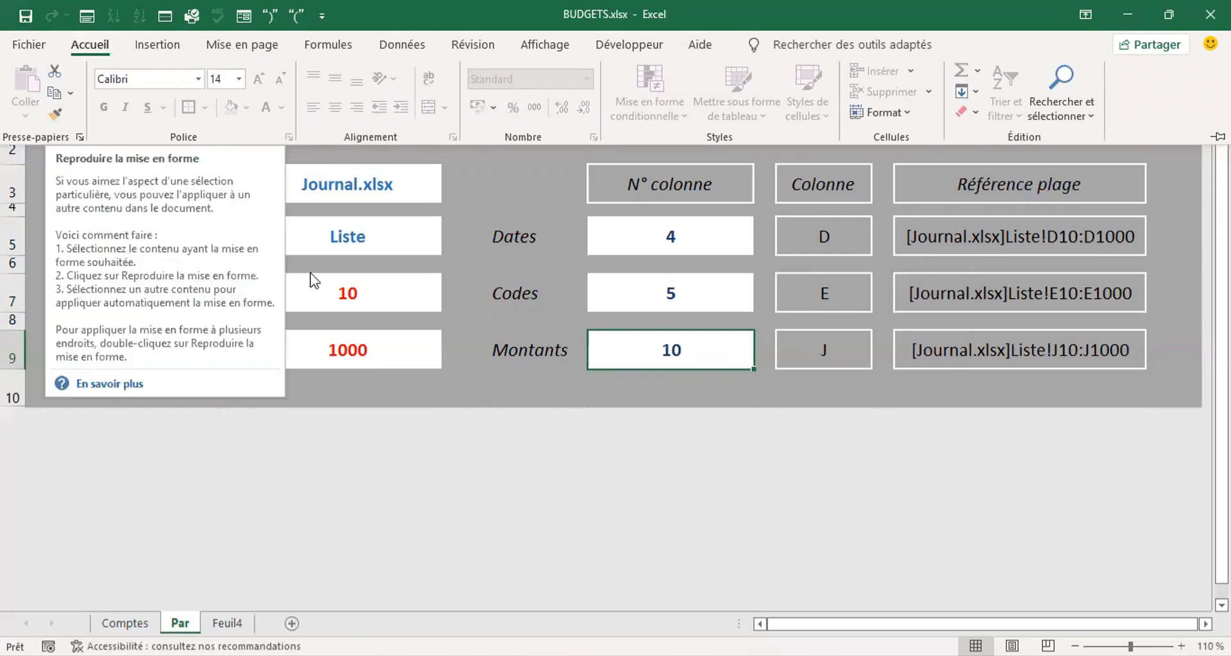
click(384, 299)
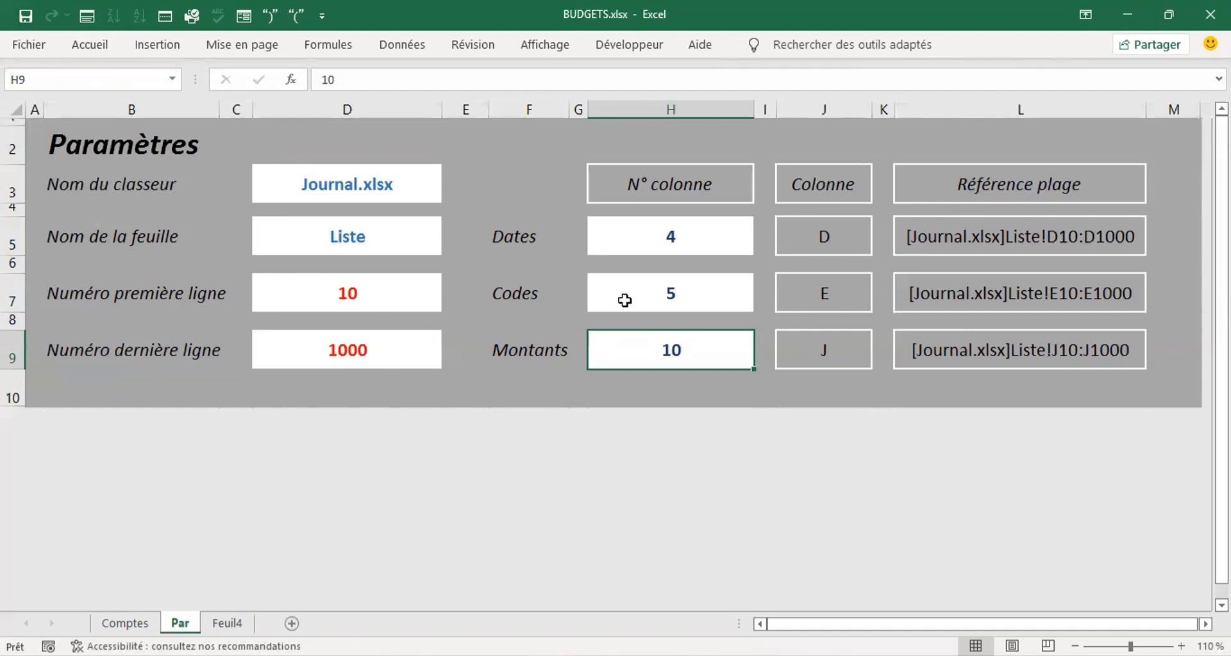